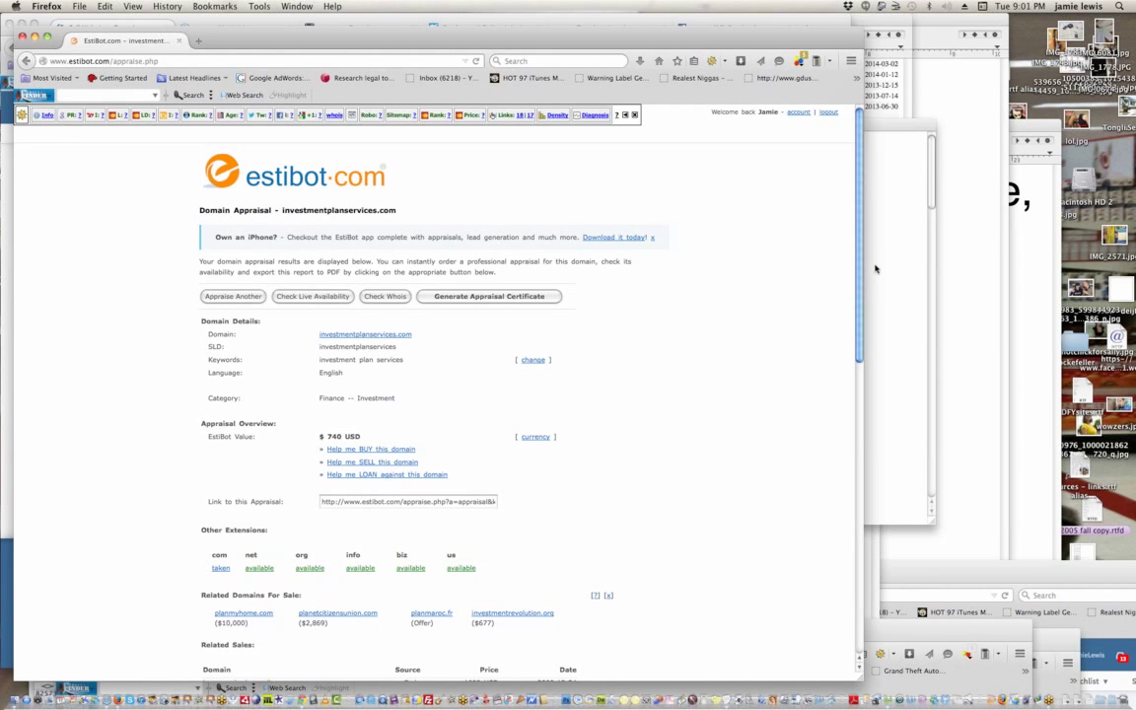
- Copy REFURBISHEDPIANOS.COM from the domain list in TextEdit and appraise it on EstiBot in Firefox
{"action": "key", "text": "super+Tab"}
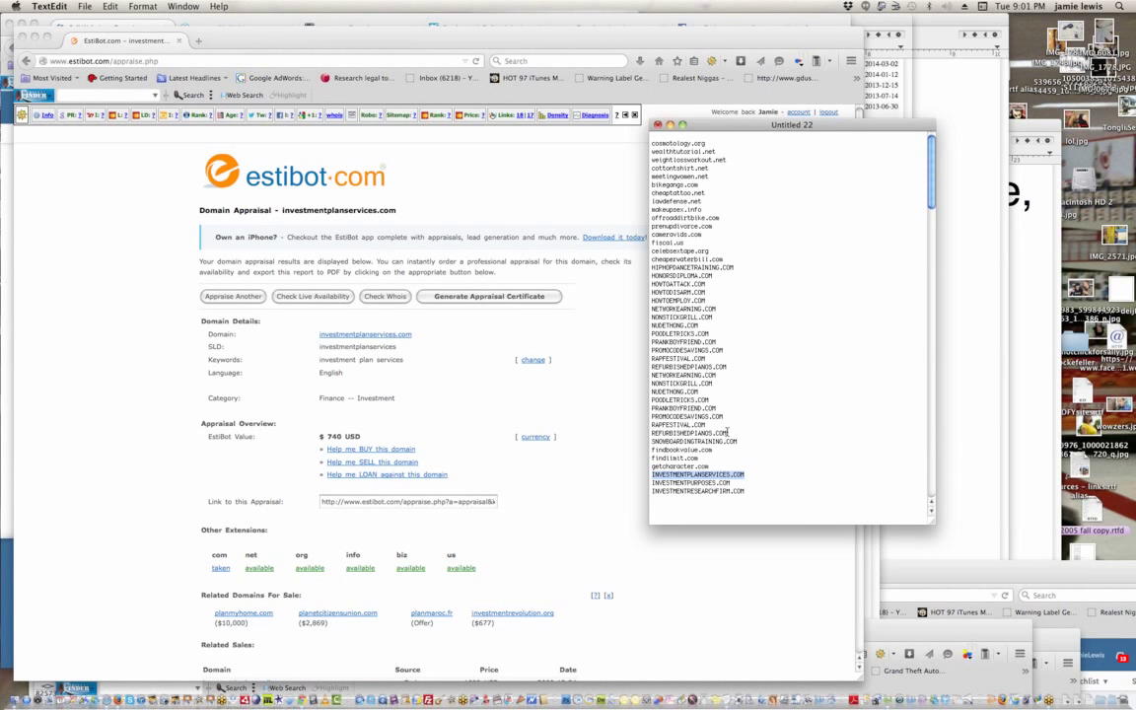
{"action": "double_click", "coordinate": [727, 433]}
{"action": "key", "text": "super+c"}
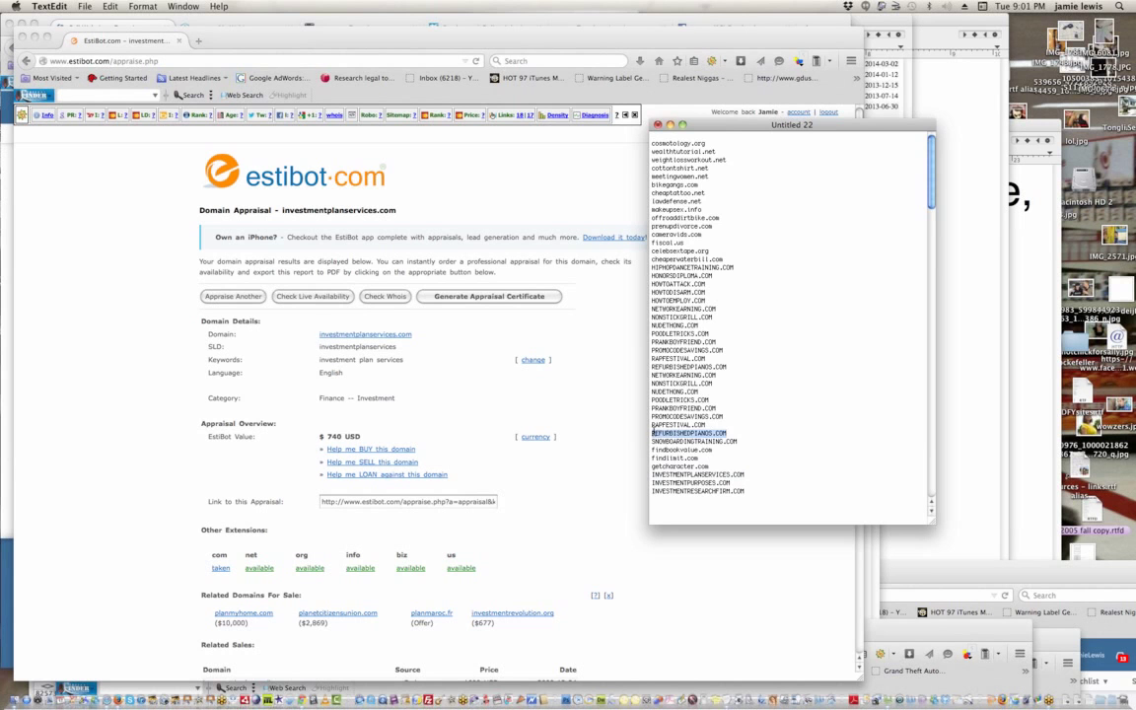
{"action": "left_click", "coordinate": [241, 296]}
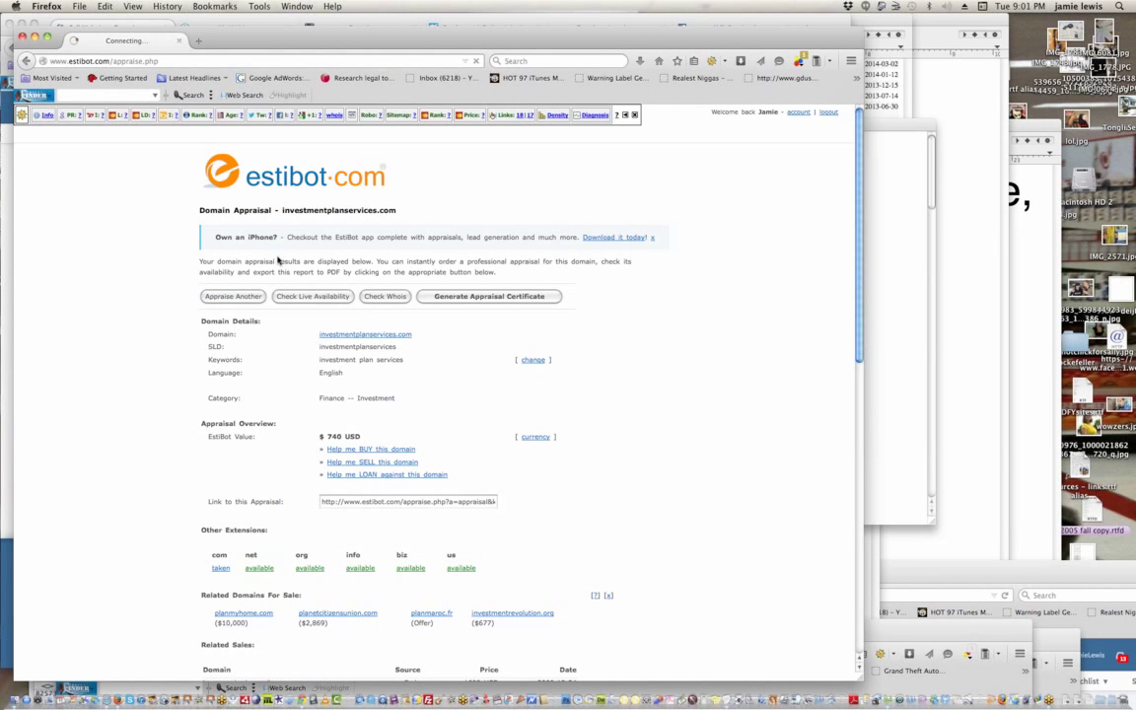
{"action": "left_click", "coordinate": [261, 340]}
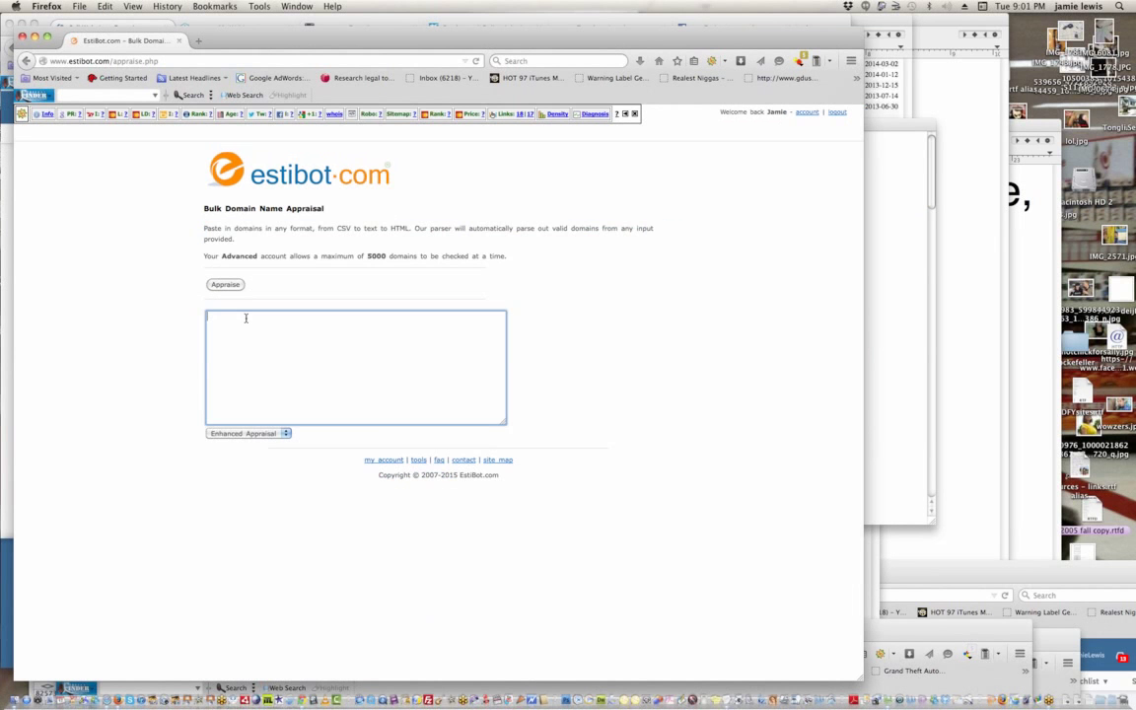
{"action": "key", "text": "super+v"}
{"action": "left_click", "coordinate": [235, 287]}
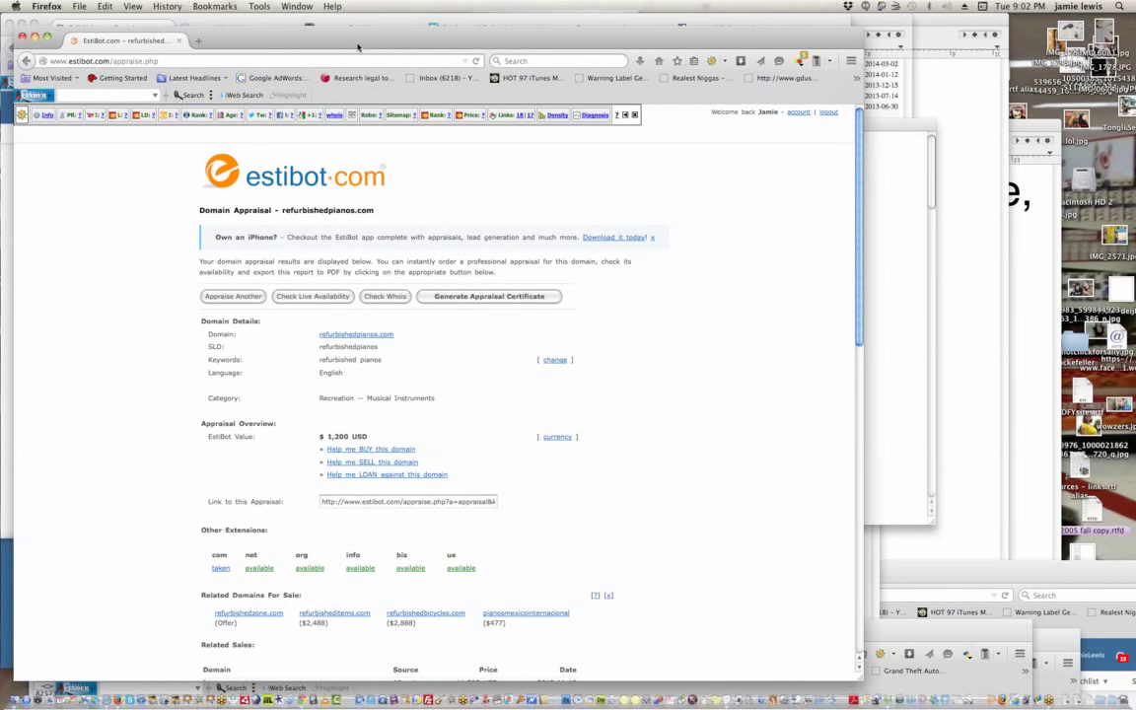
- Switch to the Flippa sell page, replace the domain URL with REFURBISHEDPIANOS.COM and start the auction listing
{"action": "left_click_drag", "start_coordinate": [358, 46], "coordinate": [414, 446]}
{"action": "left_click", "coordinate": [451, 363]}
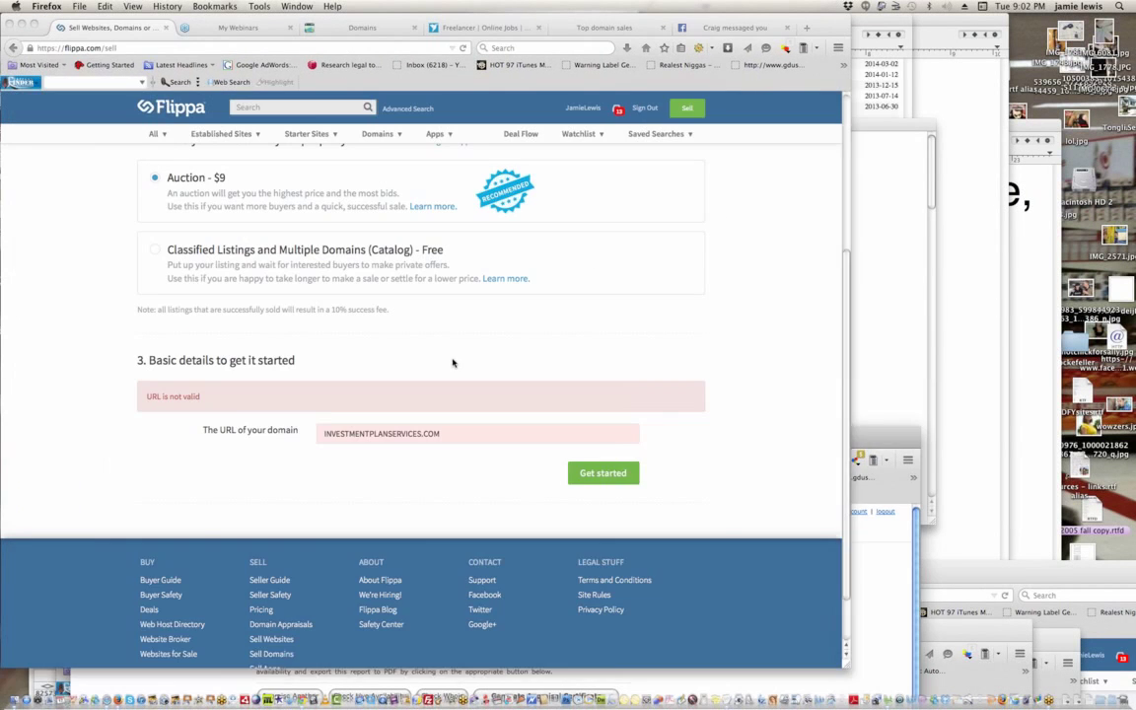
{"action": "left_click", "coordinate": [473, 435]}
{"action": "key", "text": "super+a"}
{"action": "key", "text": "super+v"}
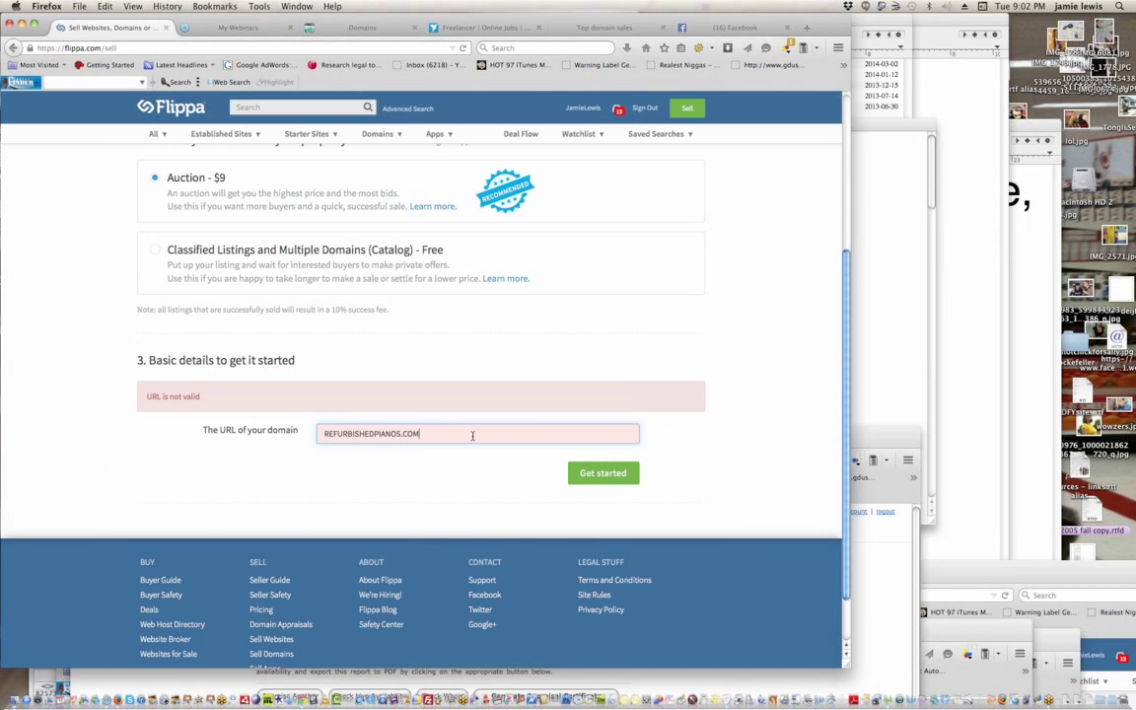
{"action": "left_click", "coordinate": [539, 400]}
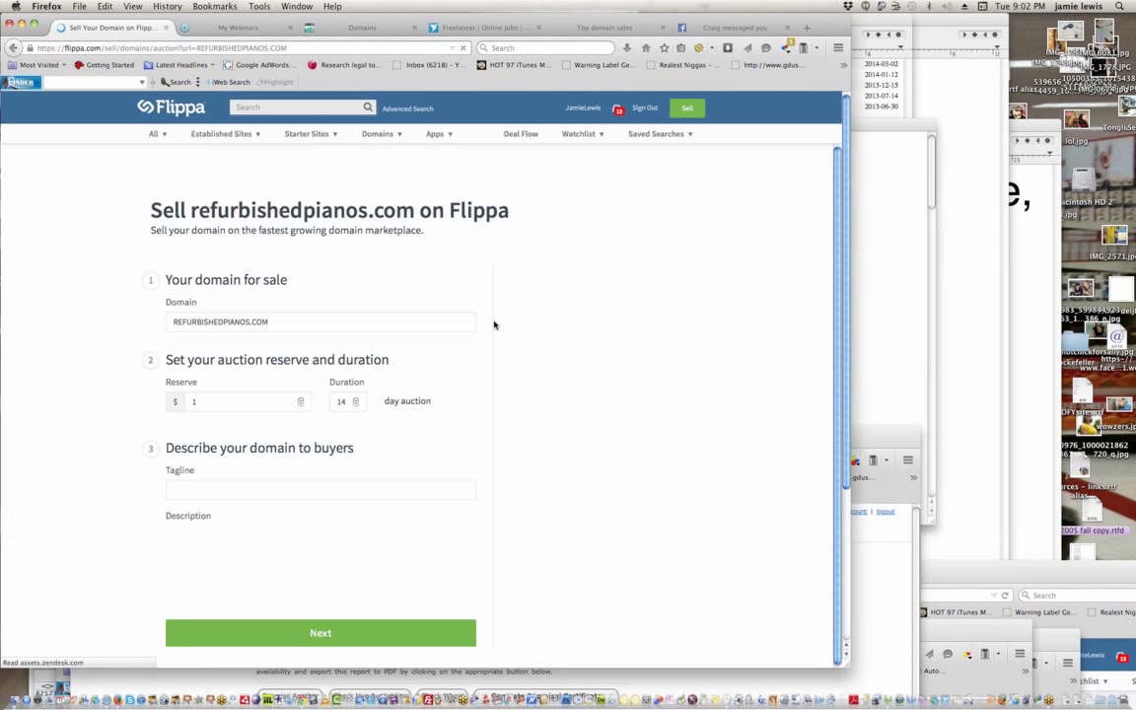
- Set the auction duration to 30 days
{"action": "mouse_move", "coordinate": [360, 403]}
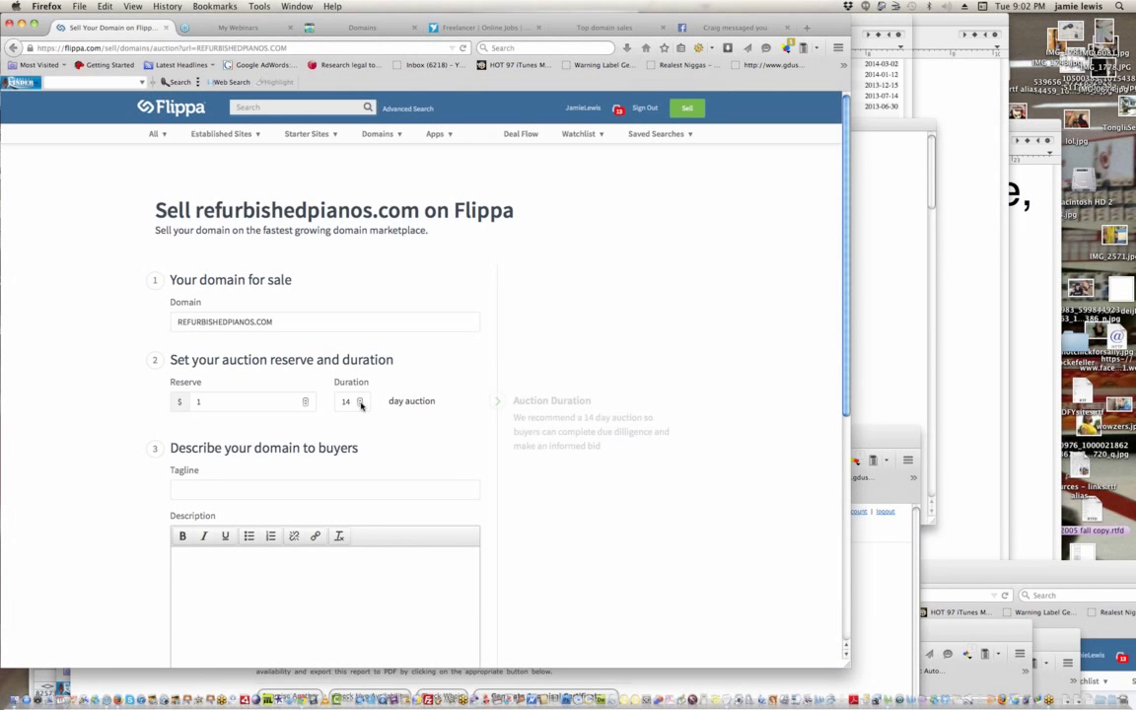
{"action": "left_click", "coordinate": [360, 407]}
{"action": "left_click", "coordinate": [361, 398]}
{"action": "left_click", "coordinate": [361, 398]}
{"action": "left_click", "coordinate": [361, 398]}
{"action": "left_click", "coordinate": [361, 398]}
{"action": "left_click", "coordinate": [361, 398]}
{"action": "left_click", "coordinate": [361, 399]}
{"action": "left_click", "coordinate": [361, 399]}
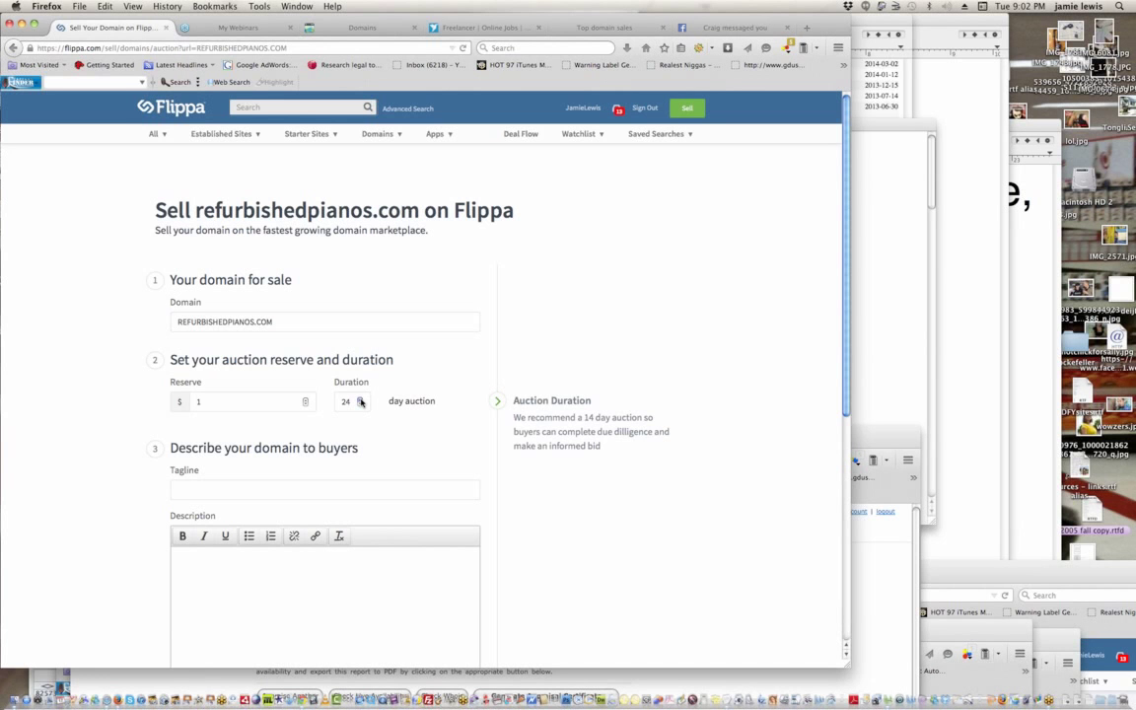
{"action": "left_click", "coordinate": [361, 399]}
- Set the auction reserve to $5000.00
{"action": "mouse_move", "coordinate": [245, 394]}
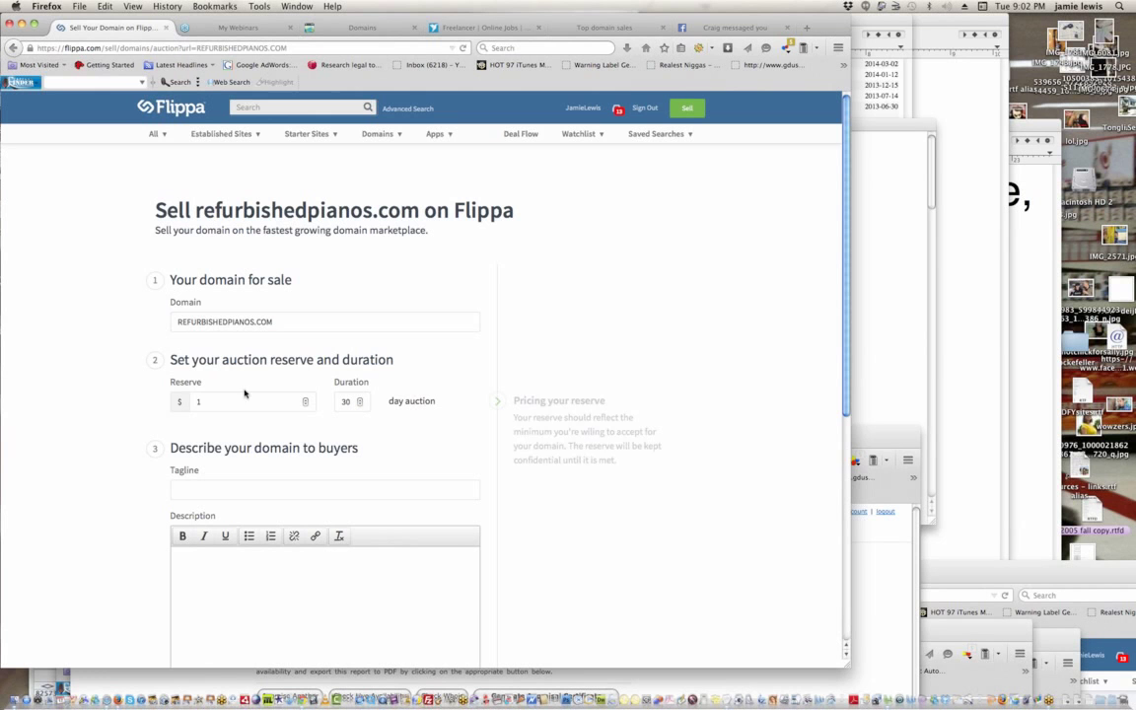
{"action": "key", "text": "shift+Tab"}
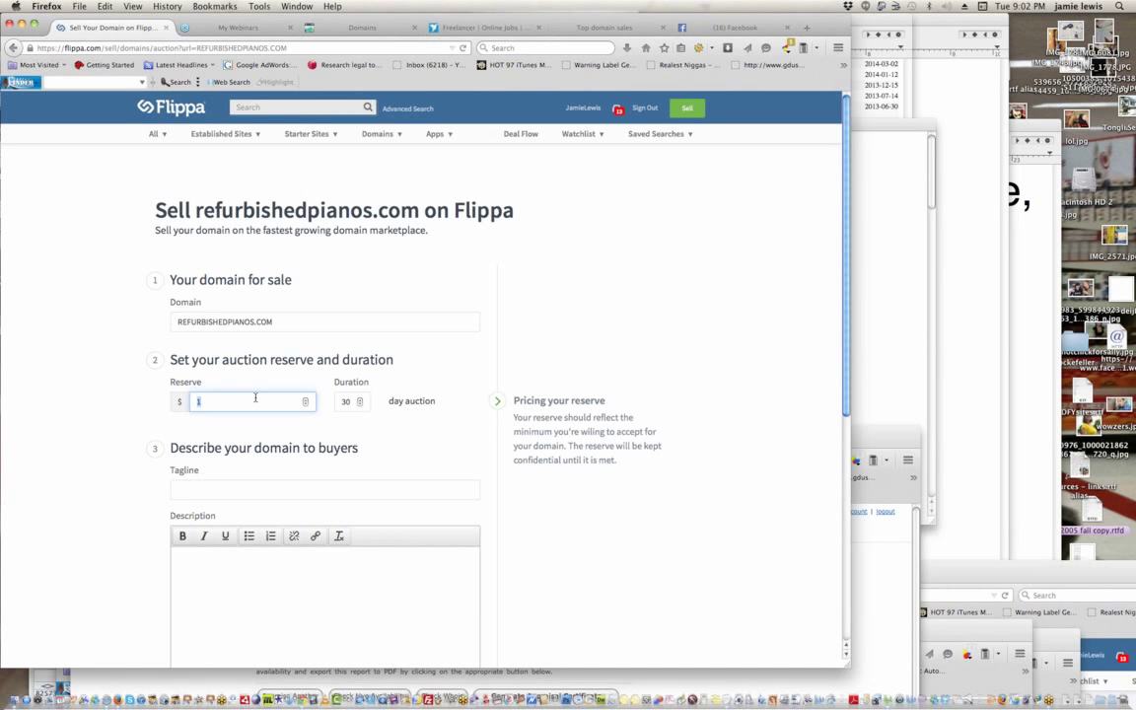
{"action": "type", "text": "000.00"}
- Enter the tagline "Huge inventory of rare product keyword domains - LOW RESERVE - Huge $$$"
{"action": "scroll", "coordinate": [765, 276], "scroll_direction": "down", "scroll_amount": 5}
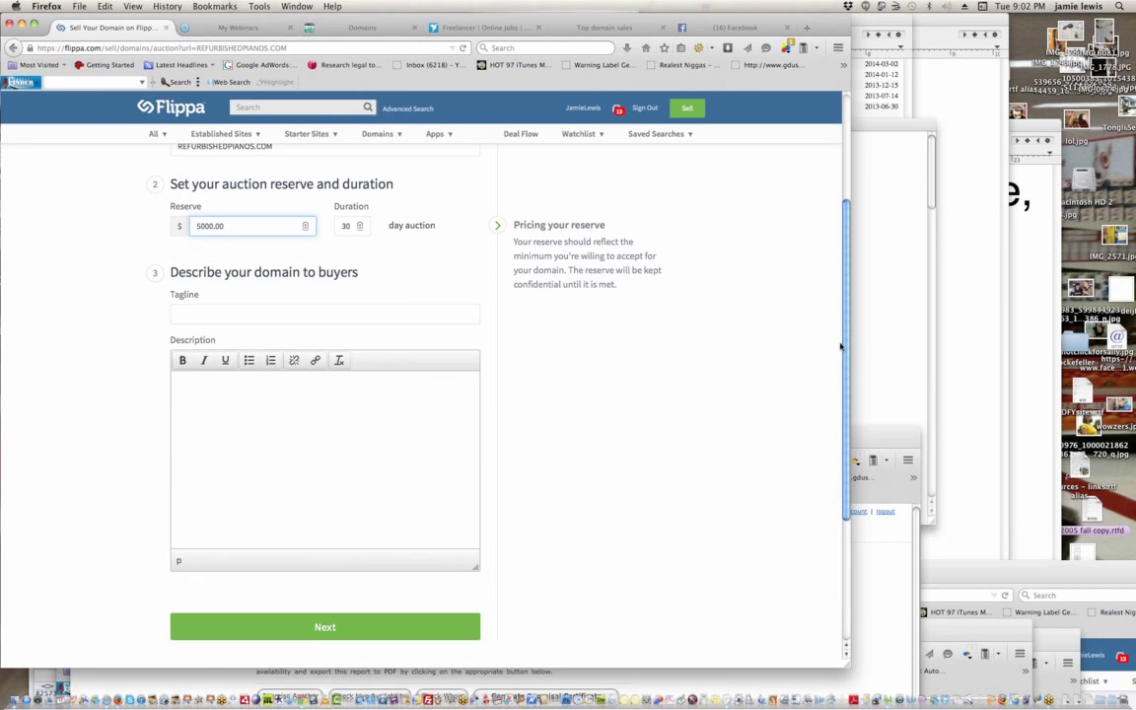
{"action": "scroll", "coordinate": [835, 335], "scroll_direction": "up", "scroll_amount": 2}
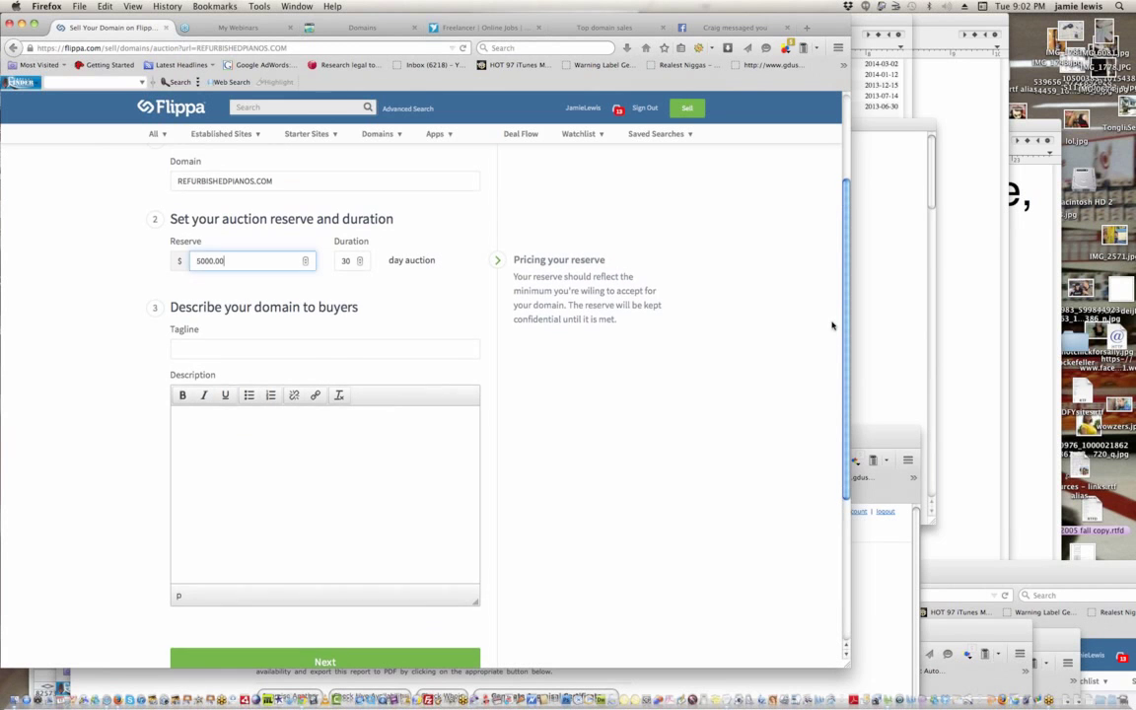
{"action": "left_click", "coordinate": [331, 353]}
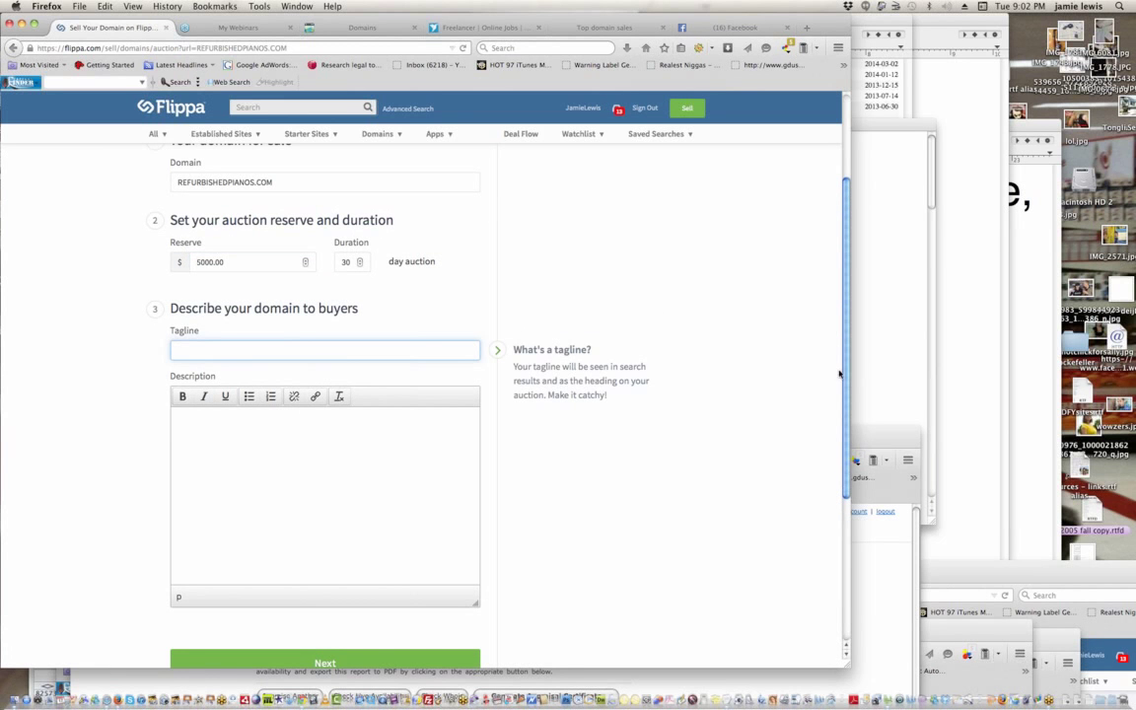
{"action": "left_click", "coordinate": [872, 355]}
{"action": "left_click", "coordinate": [304, 352]}
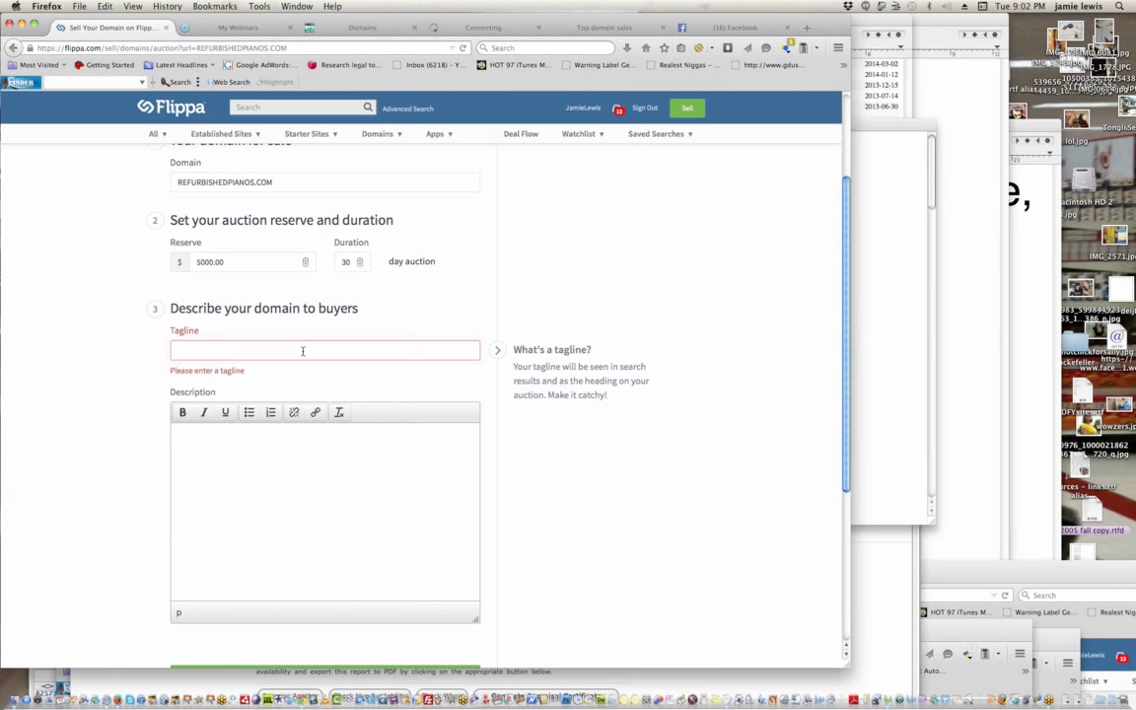
{"action": "type", "text": "HUge"}
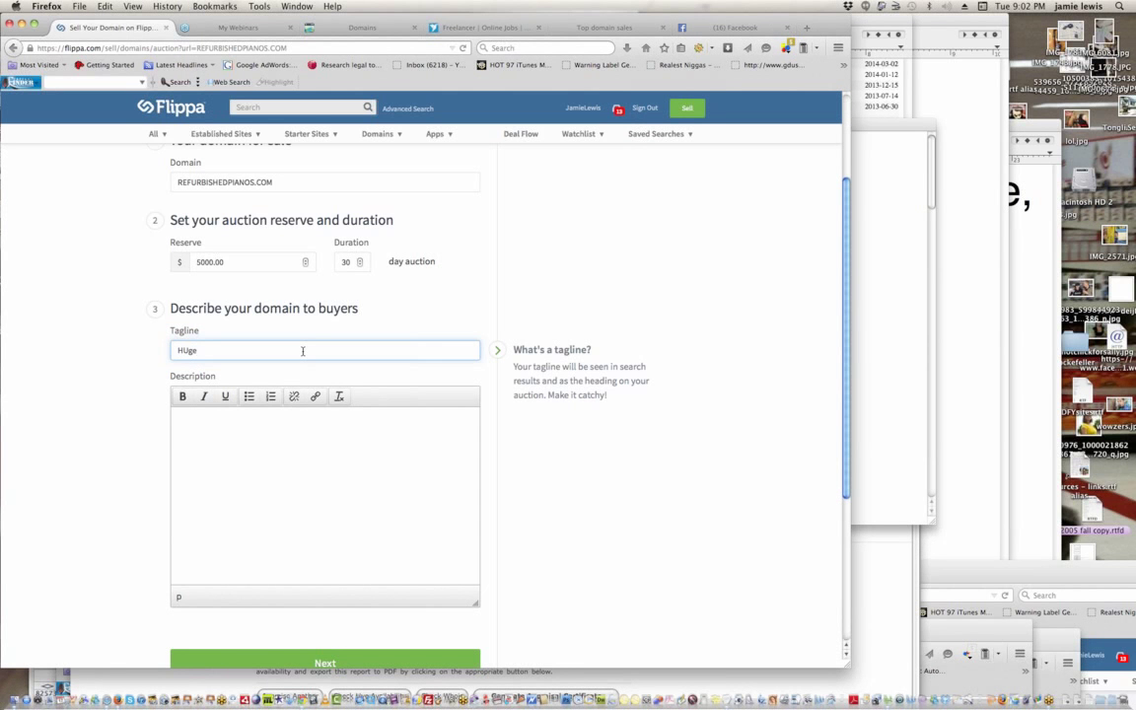
{"action": "key", "text": "BackSpace"}
{"action": "key", "text": "BackSpace"}
{"action": "type", "text": "uge inventory of rare product"}
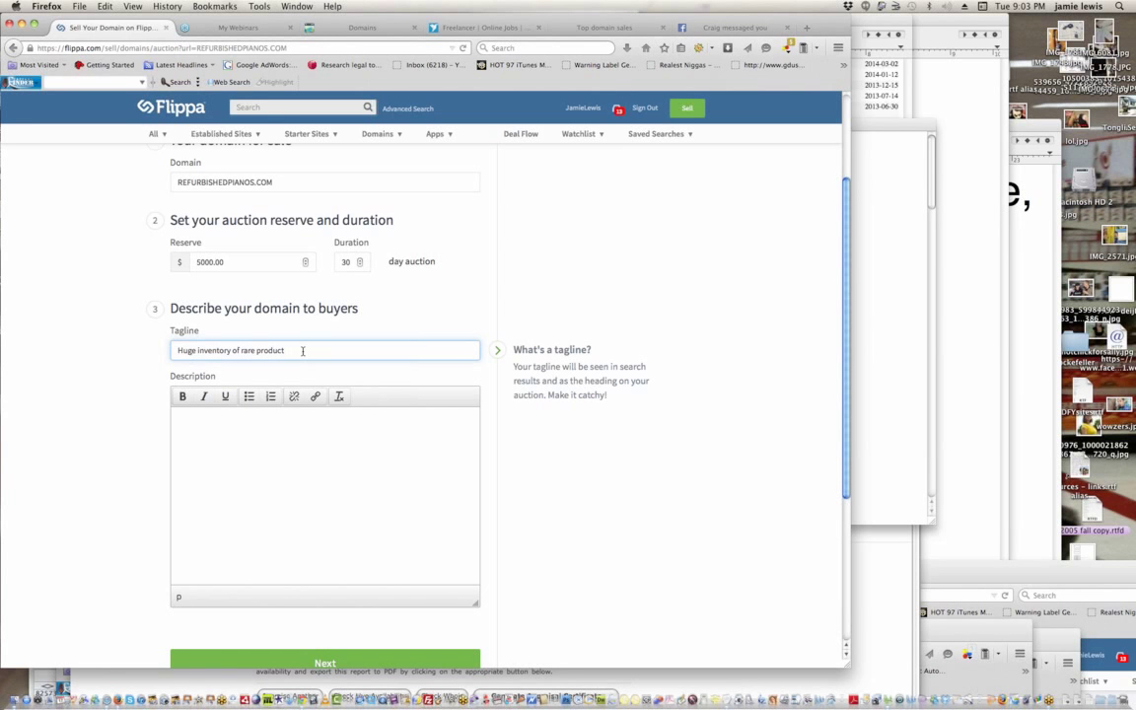
{"action": "type", "text": " keyword domains - LOW RESERVE "}
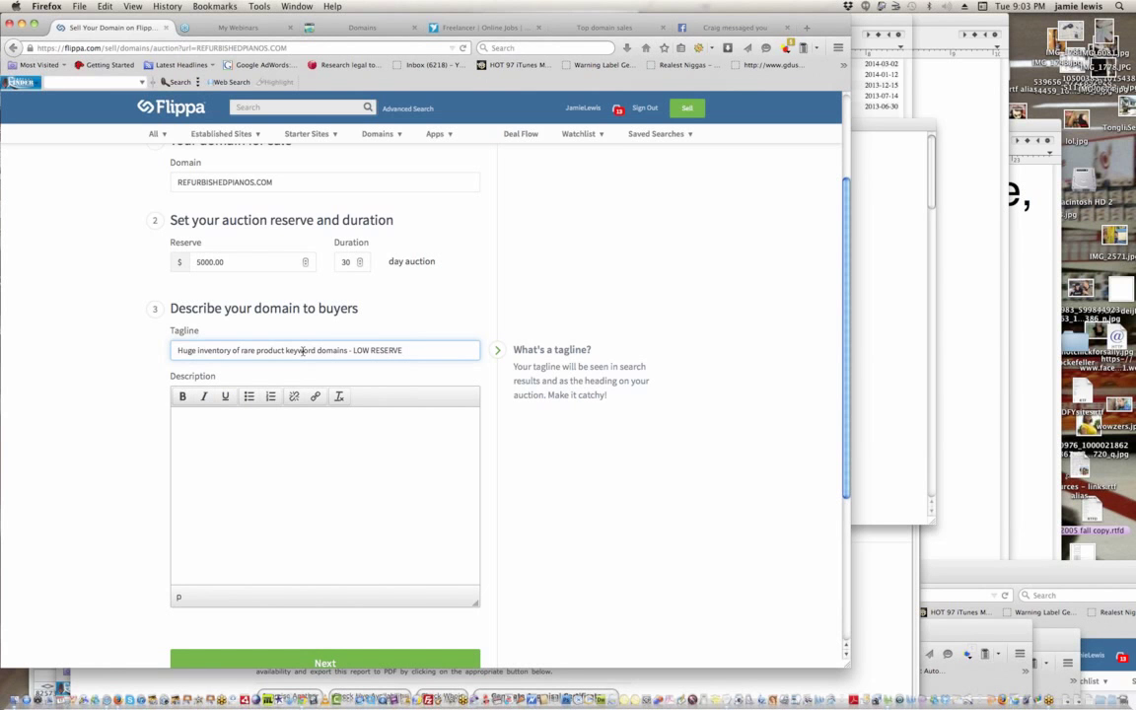
{"action": "type", "text": "- Huge $$$Opportun"}
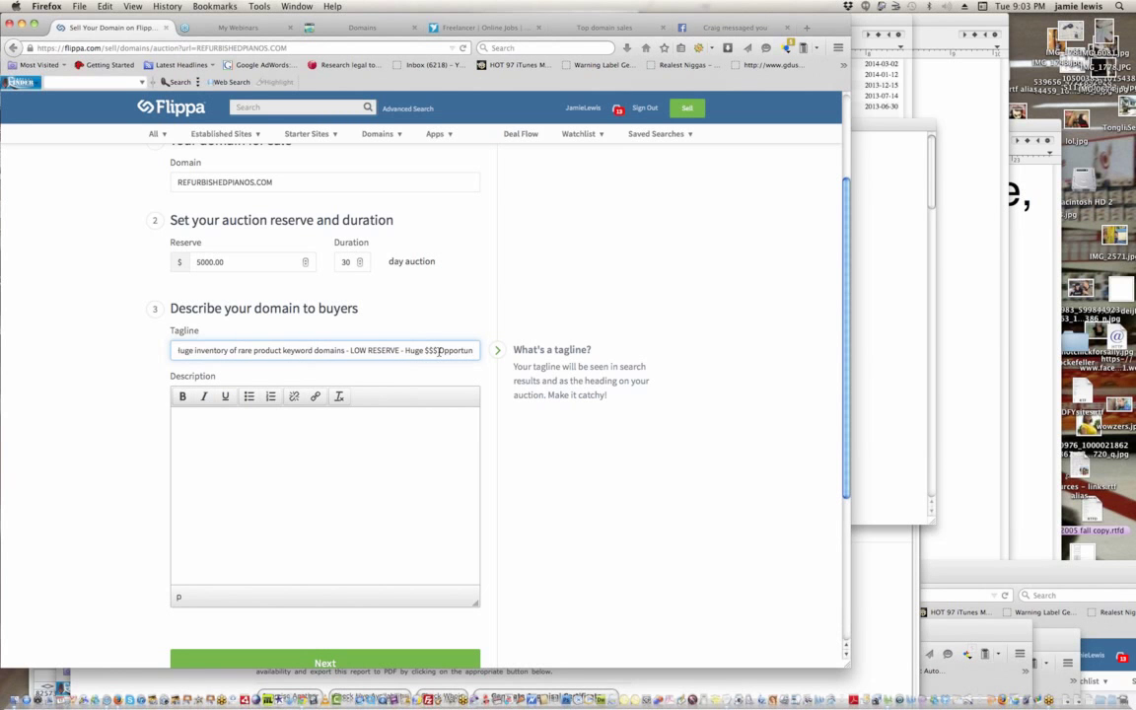
{"action": "double_click", "coordinate": [458, 351]}
{"action": "key", "text": "BackSpace"}
- Begin the listing description with "We are selling our entire domain inventory as a package"
{"action": "key", "text": "Tab"}
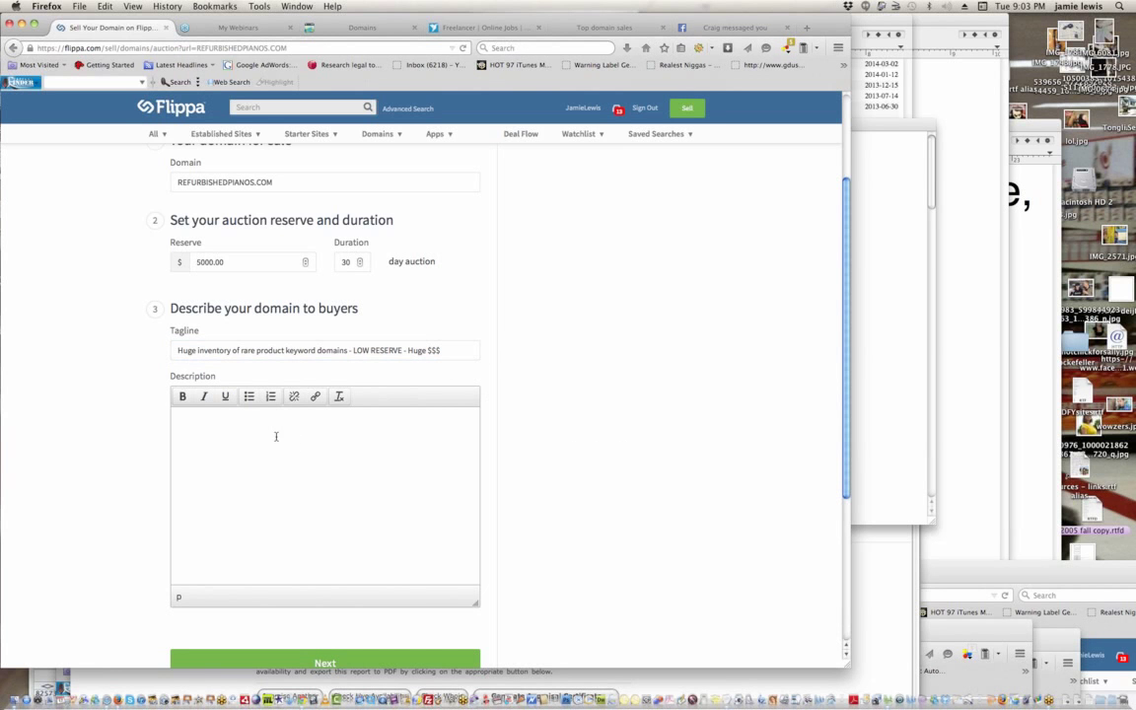
{"action": "type", "text": "We are selling our entire inventory "}
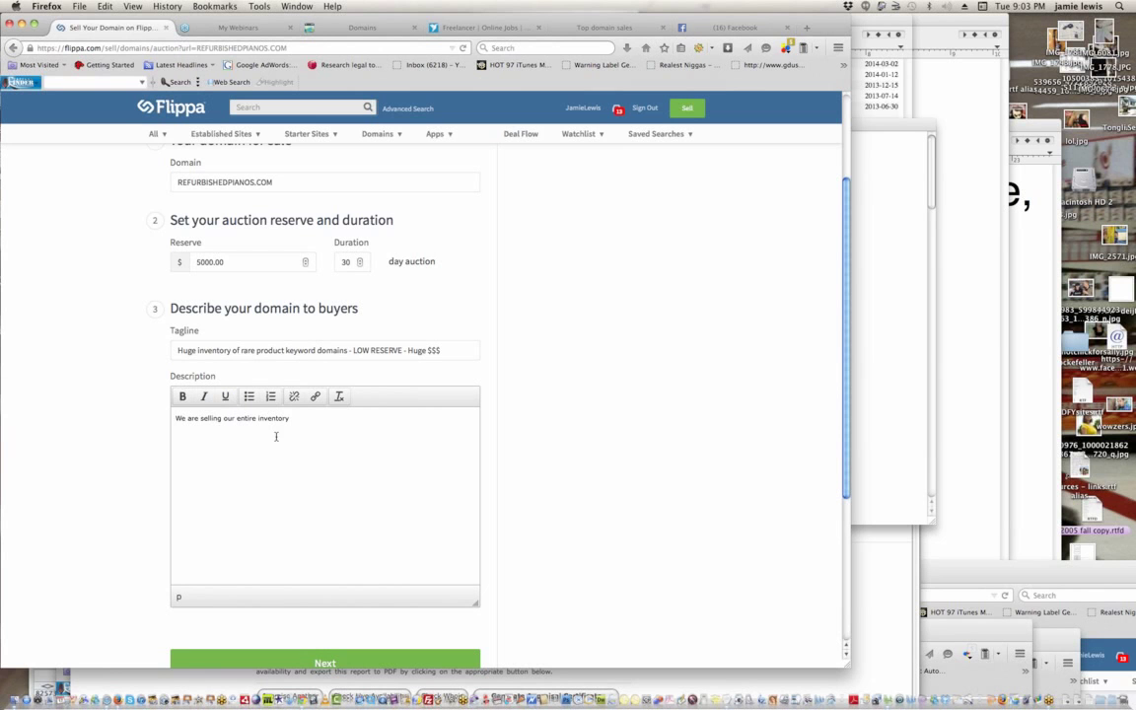
{"action": "type", "text": "as a package"}
{"action": "left_click", "coordinate": [258, 419]}
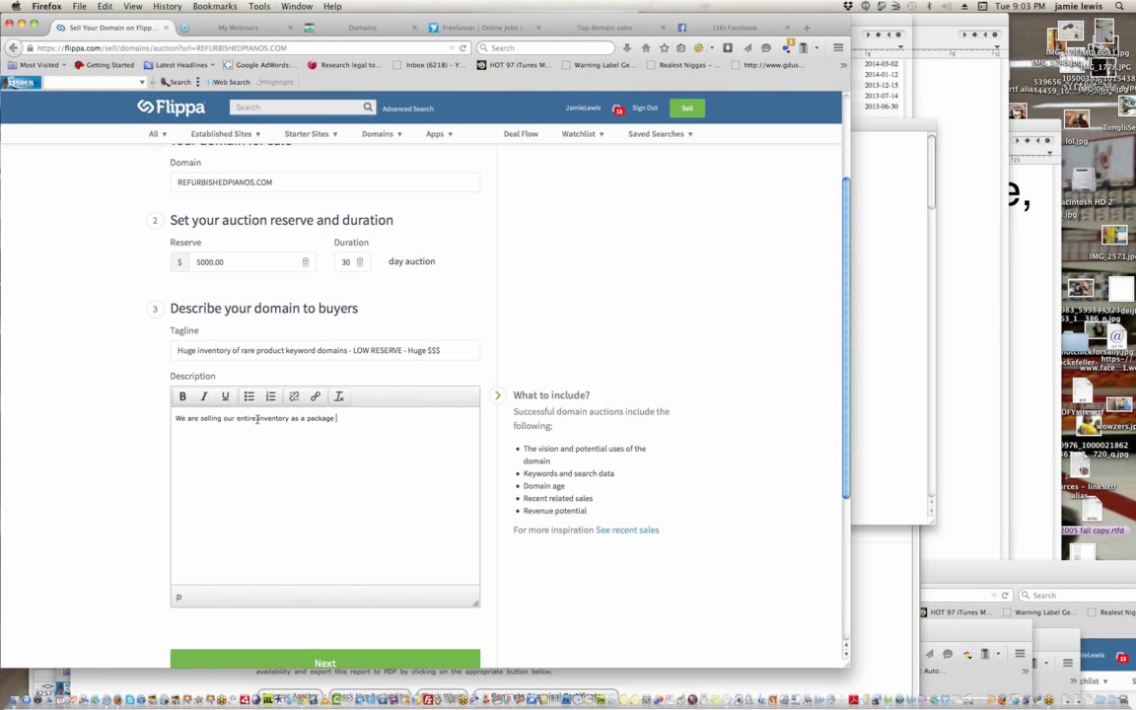
{"action": "type", "text": "domain"}
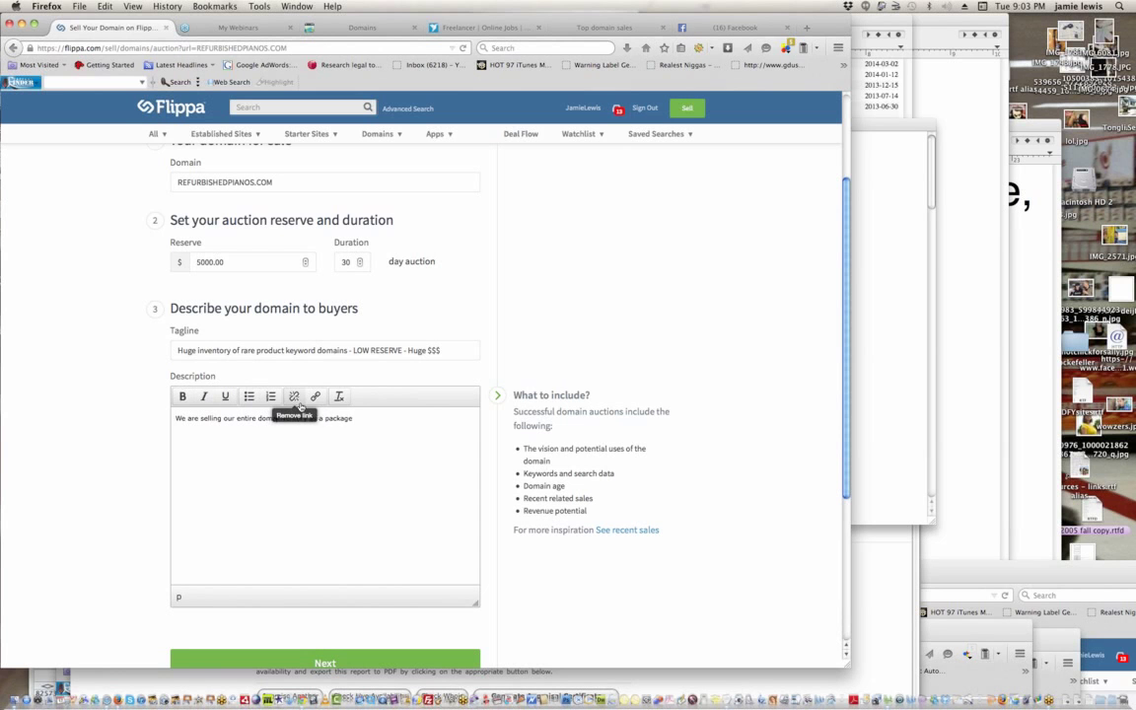
- Continue the description's opening sentence with "which include many high search, high profit domain names"
{"action": "left_click", "coordinate": [425, 418]}
{"action": "type", "text": "which in"}
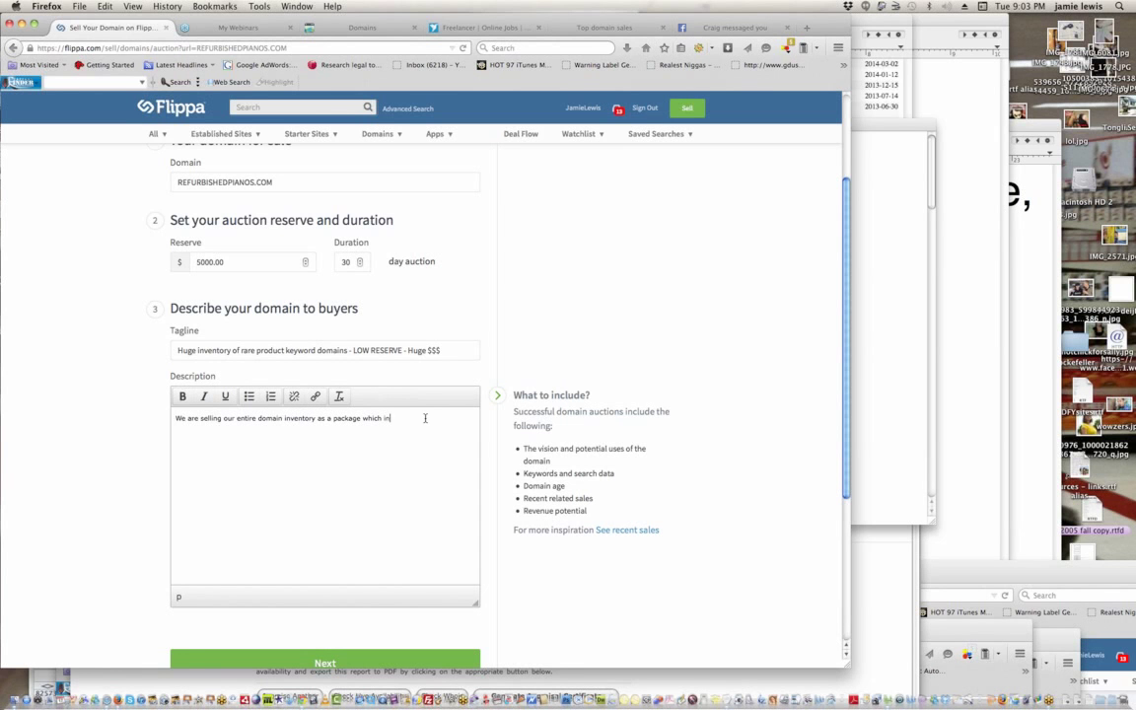
{"action": "type", "text": "clude many high"}
{"action": "key", "text": "BackSpace"}
{"action": "key", "text": "BackSpace"}
{"action": "key", "text": "BackSpace"}
{"action": "key", "text": "BackSpace"}
{"action": "type", "text": "high search, high "}
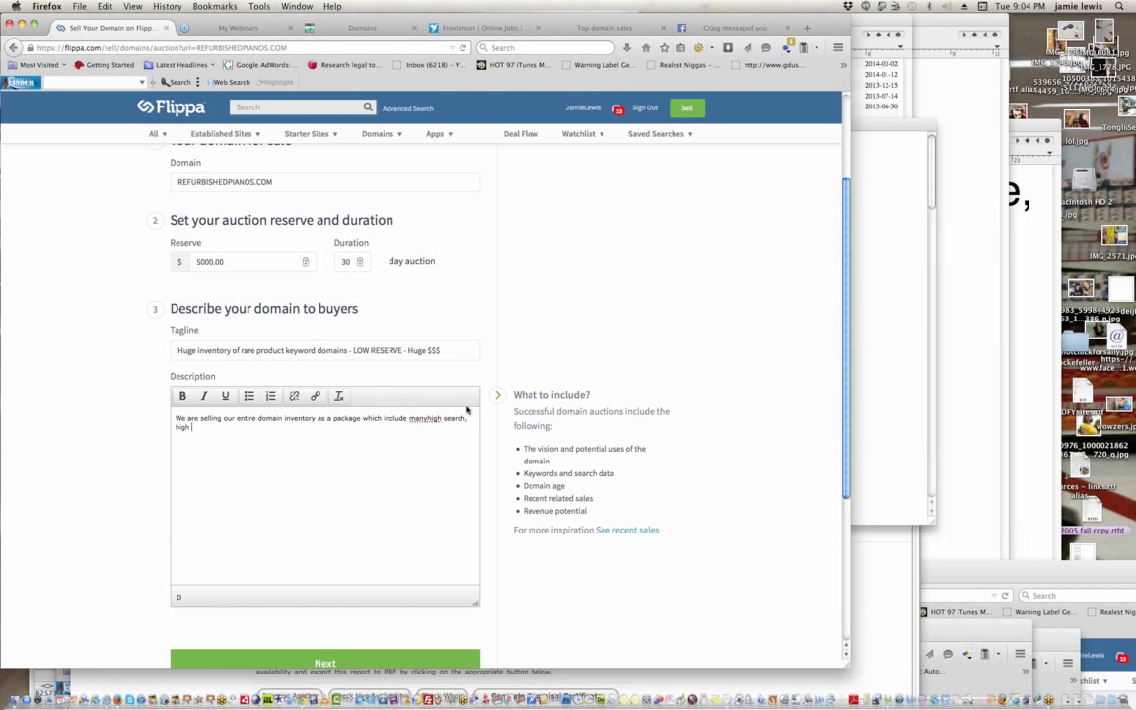
{"action": "type", "text": "y"}
{"action": "left_click", "coordinate": [265, 434]}
{"action": "type", "text": "profit domain names"}
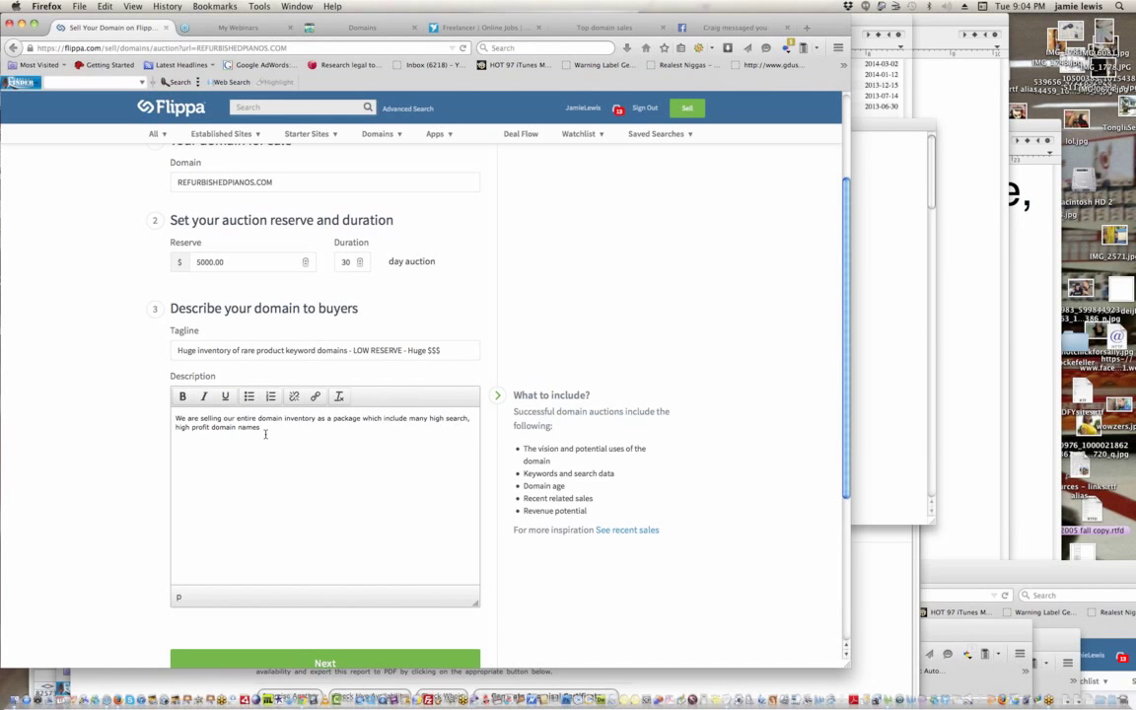
- Complete the description's opening sentence with "based on monetizable keywords."
{"action": "type", "text": " based on moneti"}
{"action": "key", "text": "BackSpace"}
{"action": "type", "text": "zeable keywords."}
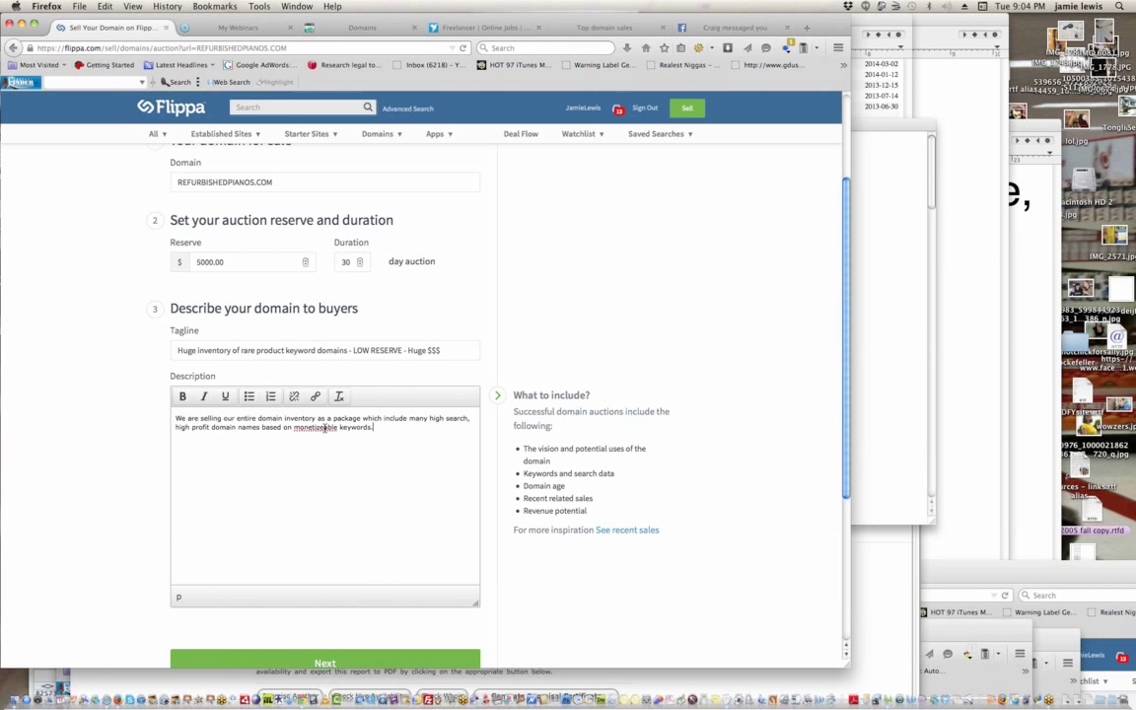
{"action": "left_click", "coordinate": [324, 427]}
{"action": "key", "text": "BackSpace"}
{"action": "left_click", "coordinate": [387, 434]}
- Select the whole domain list in TextEdit, and add a new paragraph "This is our entire portfolio" to the Flippa description
{"action": "left_click", "coordinate": [872, 323]}
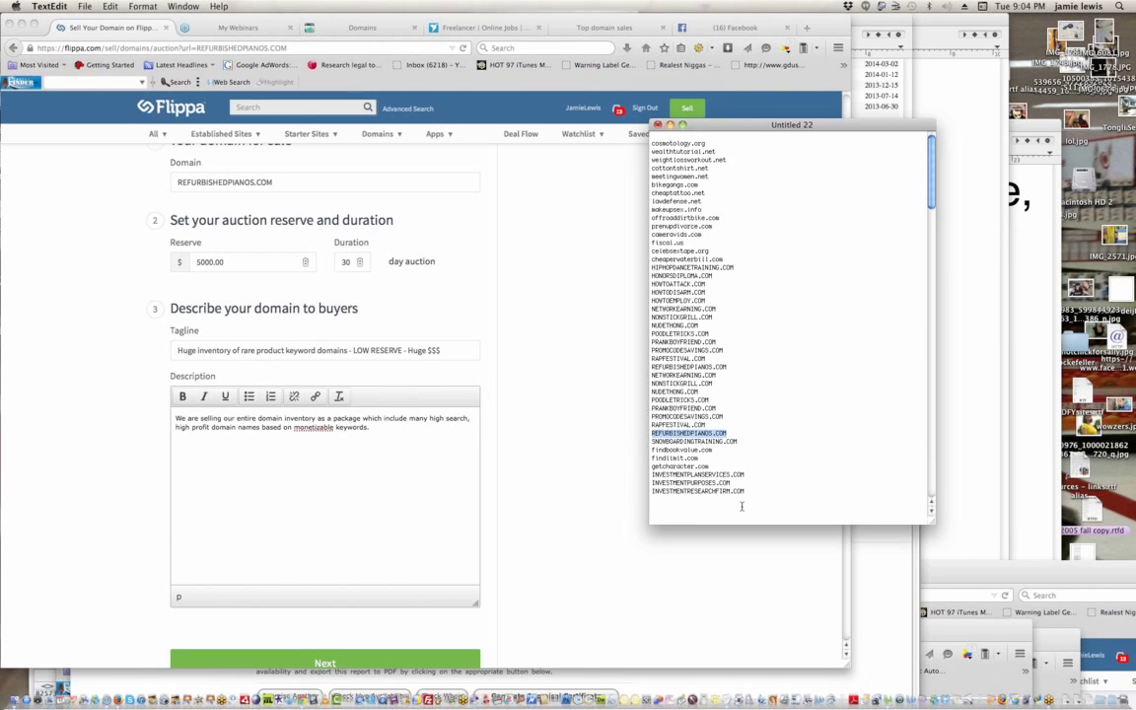
{"action": "left_click_drag", "start_coordinate": [758, 496], "coordinate": [558, 146]}
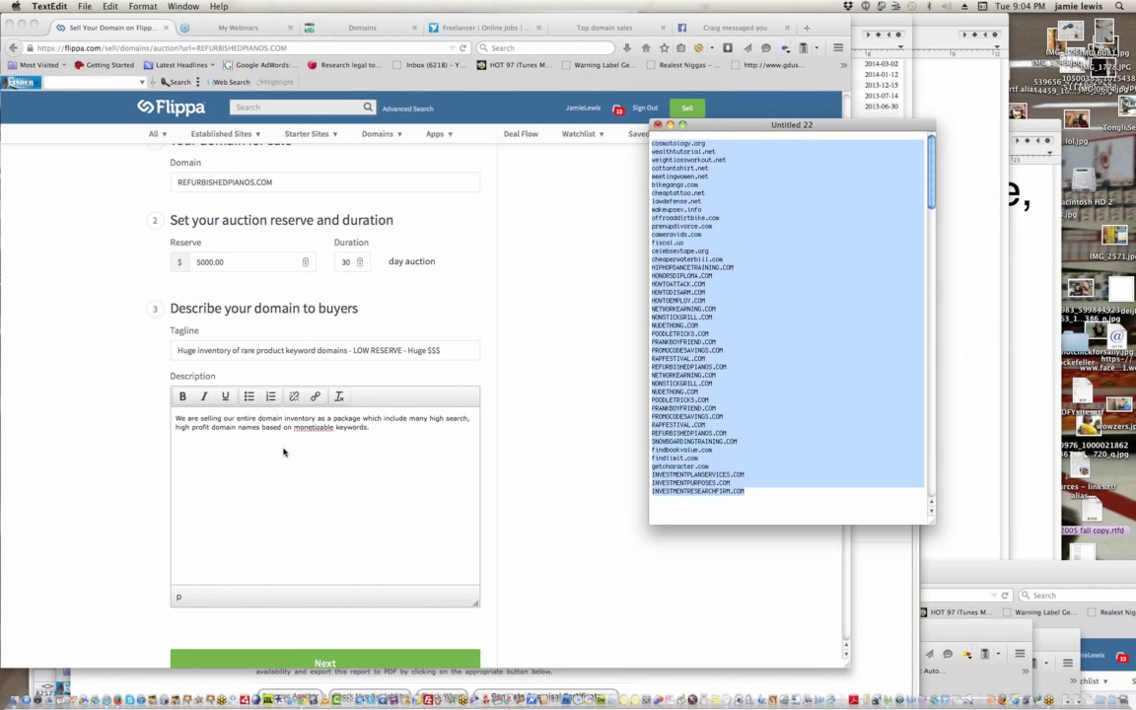
{"action": "left_click", "coordinate": [252, 443]}
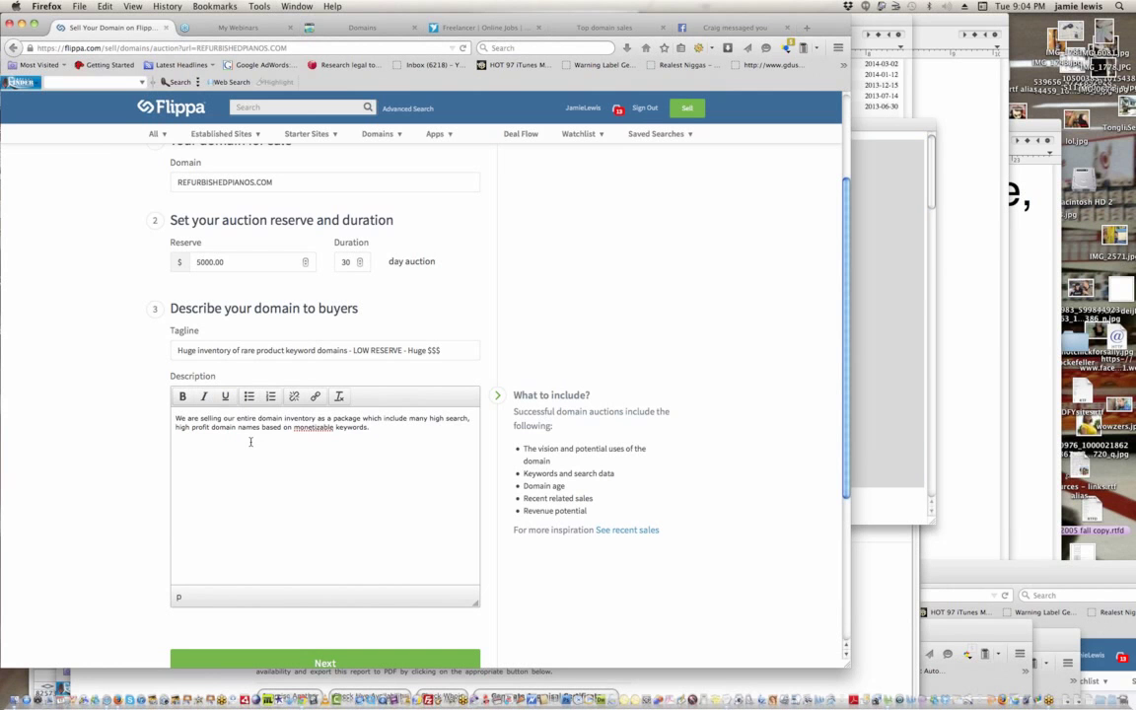
{"action": "type", "text": "This i"}
{"action": "type", "text": "s our entire portfolio"}
- Change the auction reserve to $2500.00
{"action": "left_click", "coordinate": [212, 261]}
{"action": "left_click", "coordinate": [190, 262]}
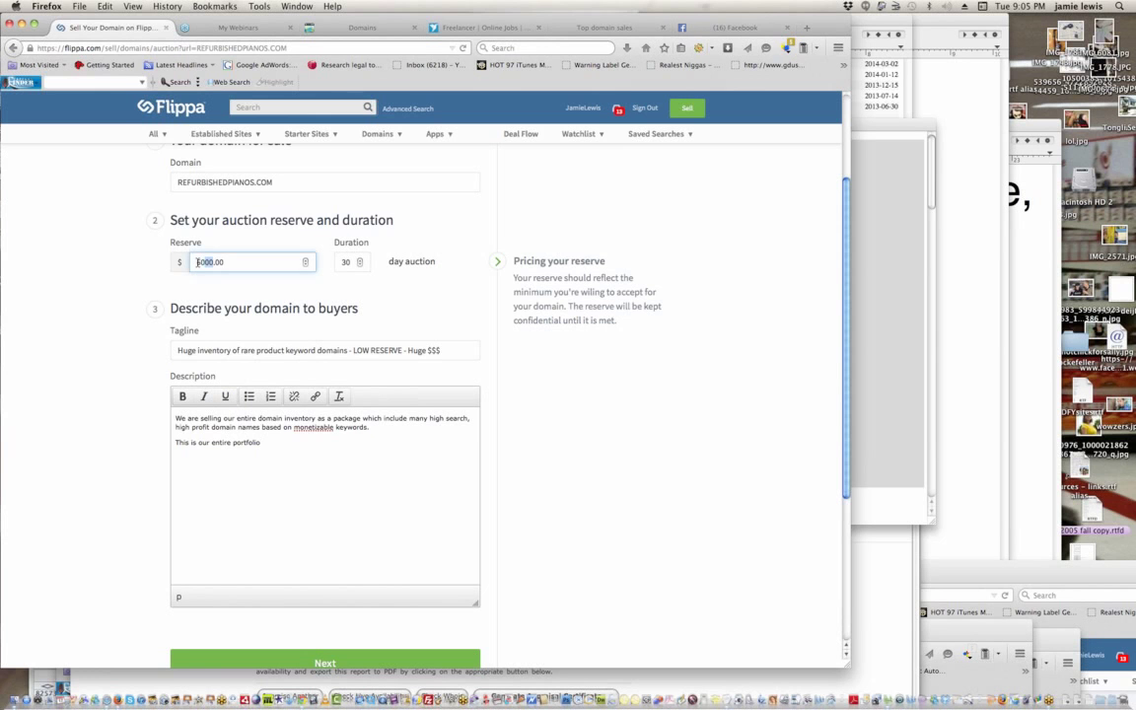
{"action": "type", "text": "2500.00"}
- Insert "(43 domain names)" after "entire domain inventory" in the description's opening sentence
{"action": "left_click", "coordinate": [284, 445]}
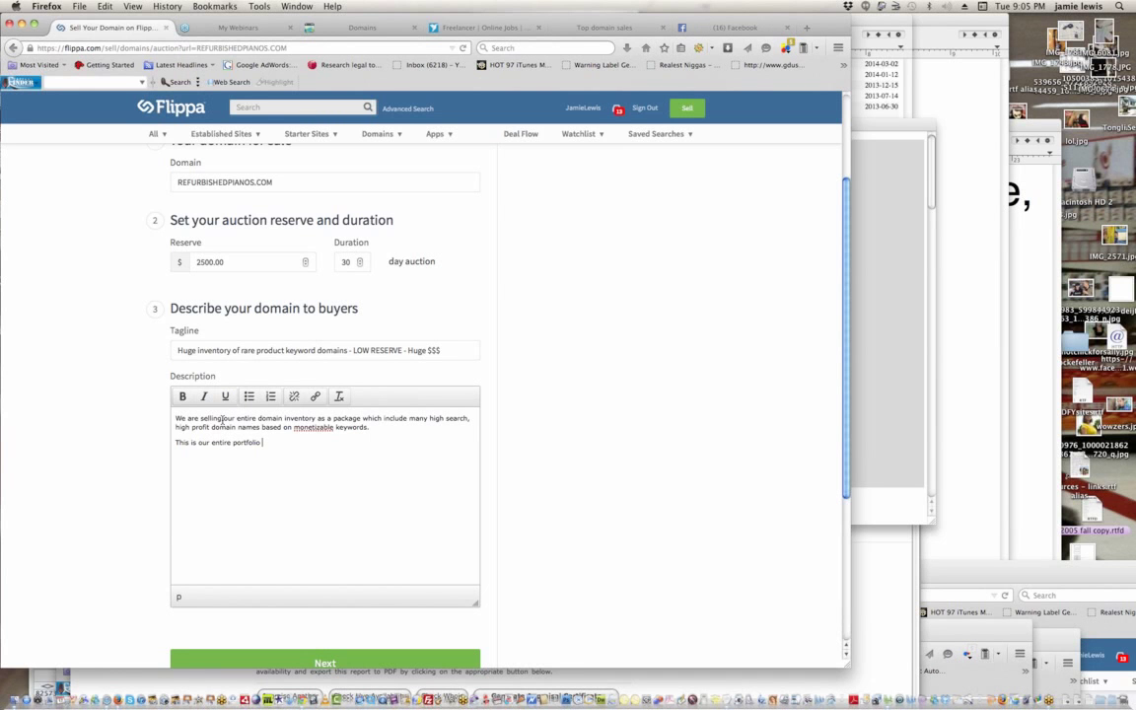
{"action": "left_click", "coordinate": [318, 418]}
{"action": "type", "text": "(43) dom"}
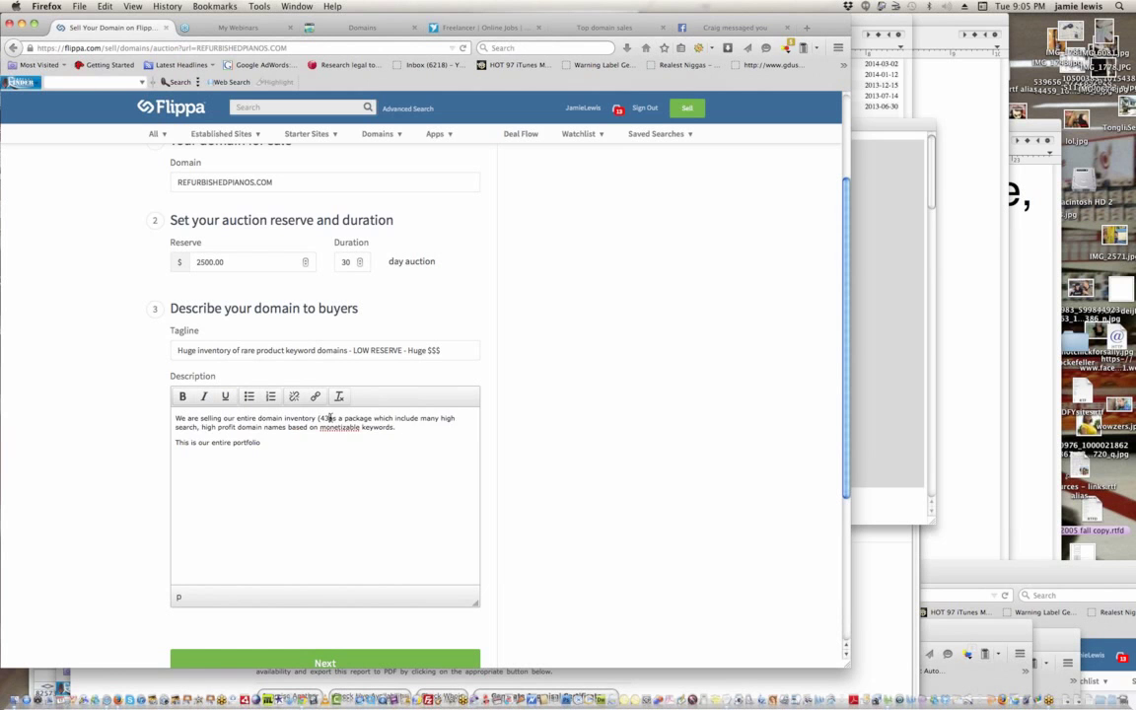
{"action": "type", "text": "ain names"}
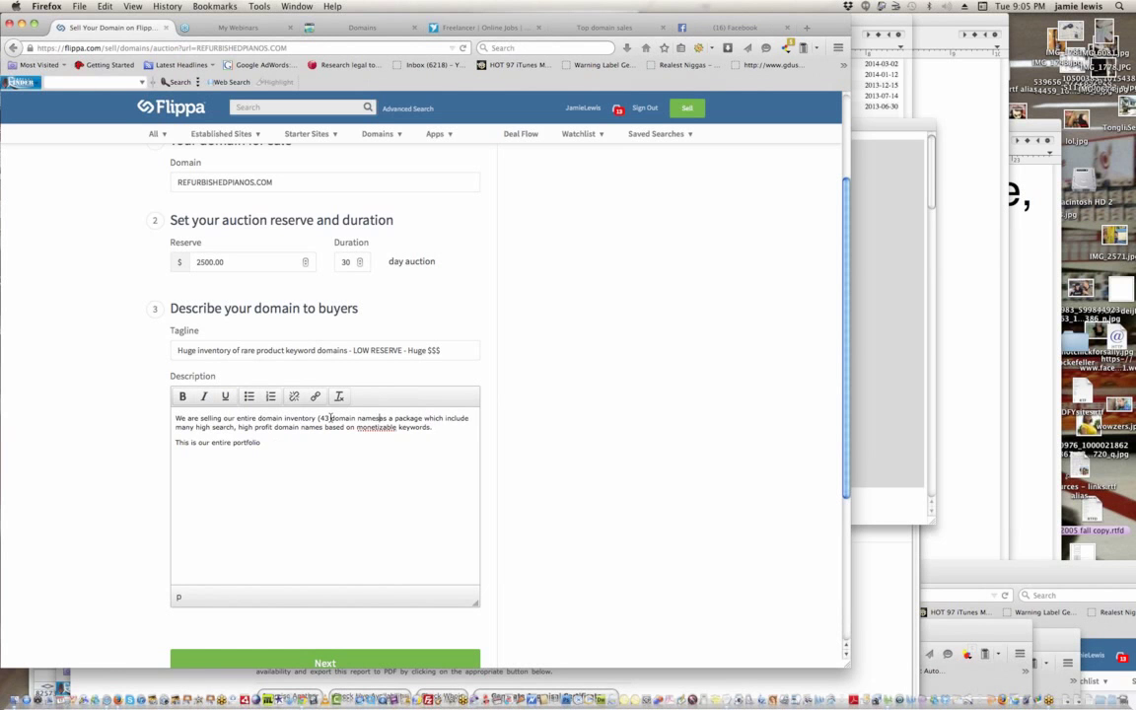
{"action": "type", "text": ")"}
- Extend "This is our entire portfolio" in the description with "which consists of investments, how to's and entertainment niche keyword domains."
{"action": "key", "text": "super+a"}
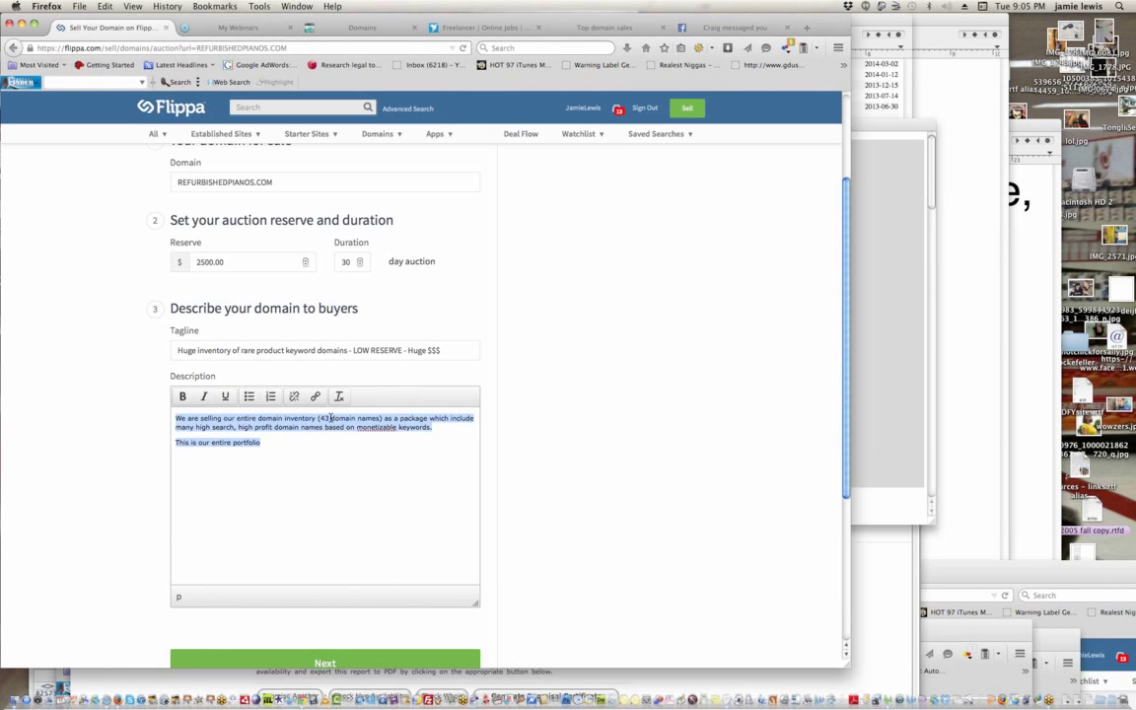
{"action": "key", "text": "super+equal"}
{"action": "key", "text": "super+equal"}
{"action": "key", "text": "super+equal"}
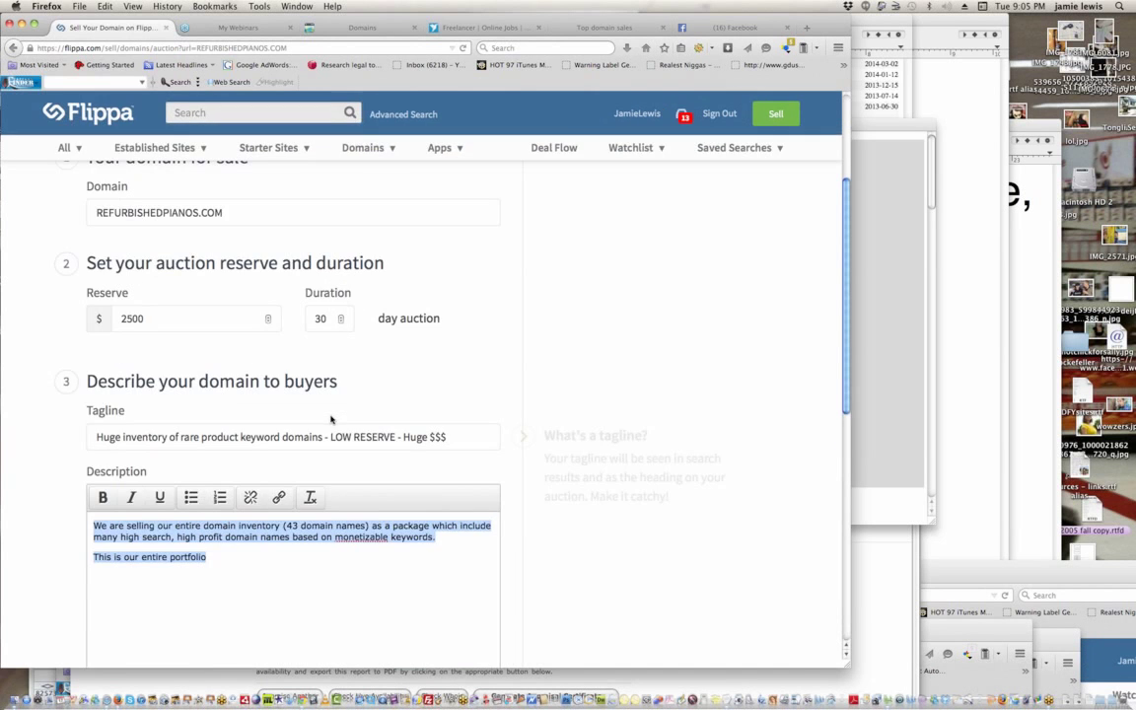
{"action": "key", "text": "super+equal"}
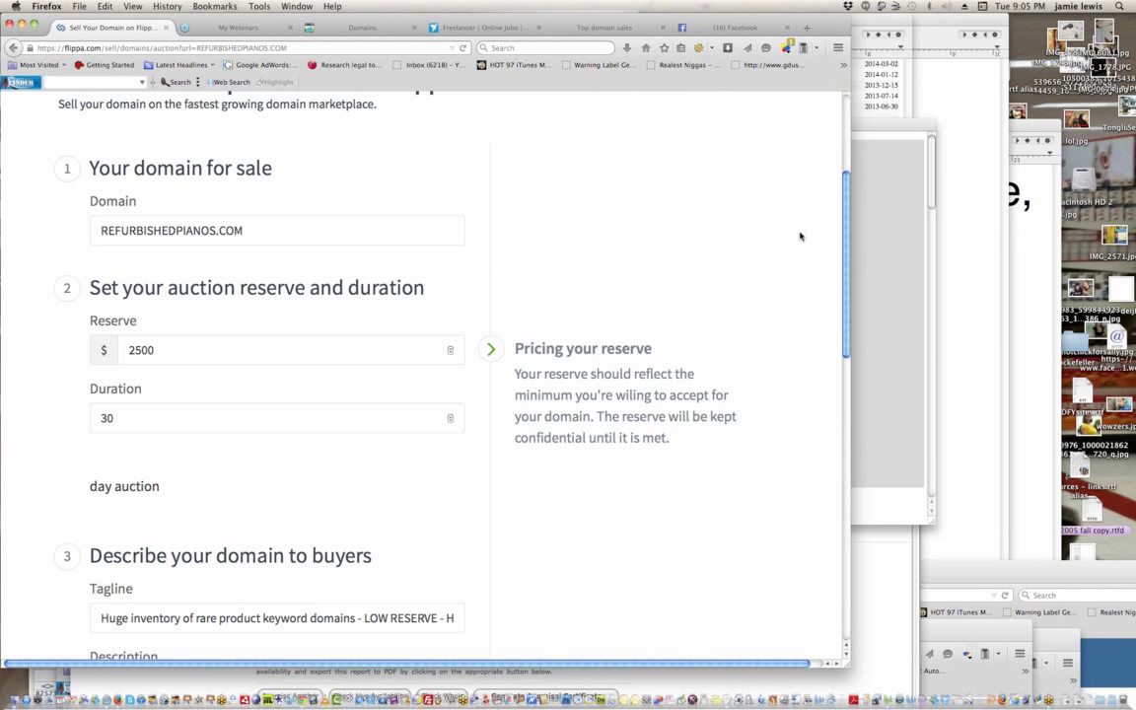
{"action": "left_click_drag", "start_coordinate": [846, 251], "coordinate": [839, 388]}
{"action": "mouse_move", "coordinate": [287, 360]}
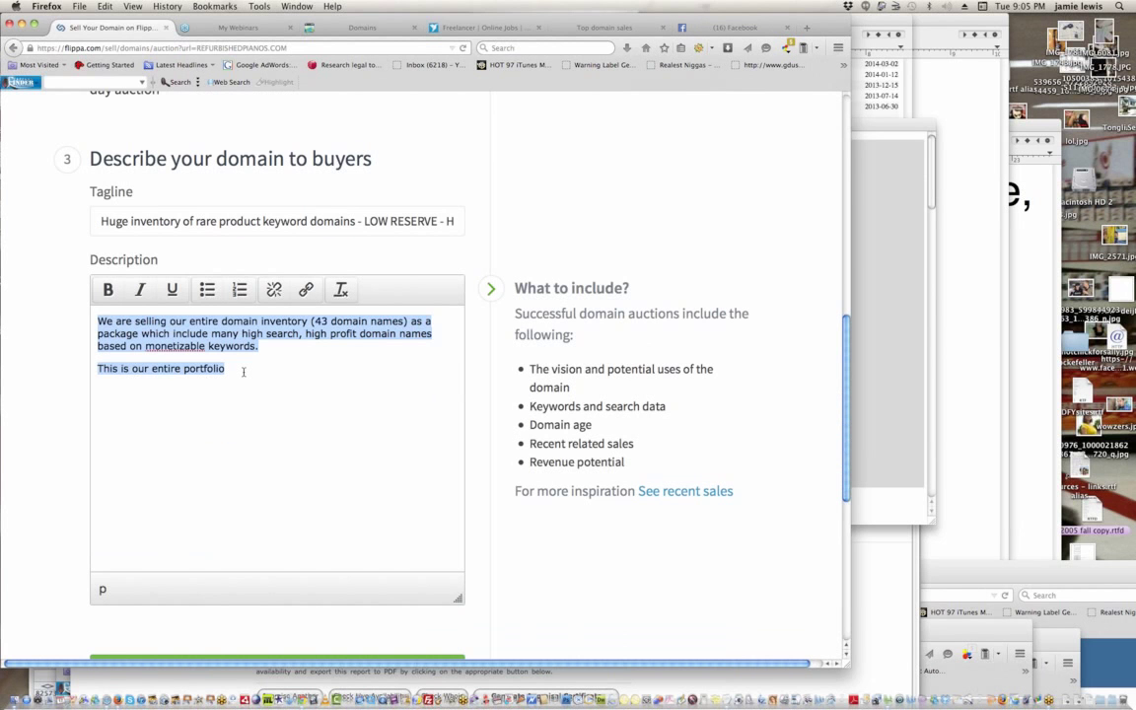
{"action": "left_click", "coordinate": [243, 372]}
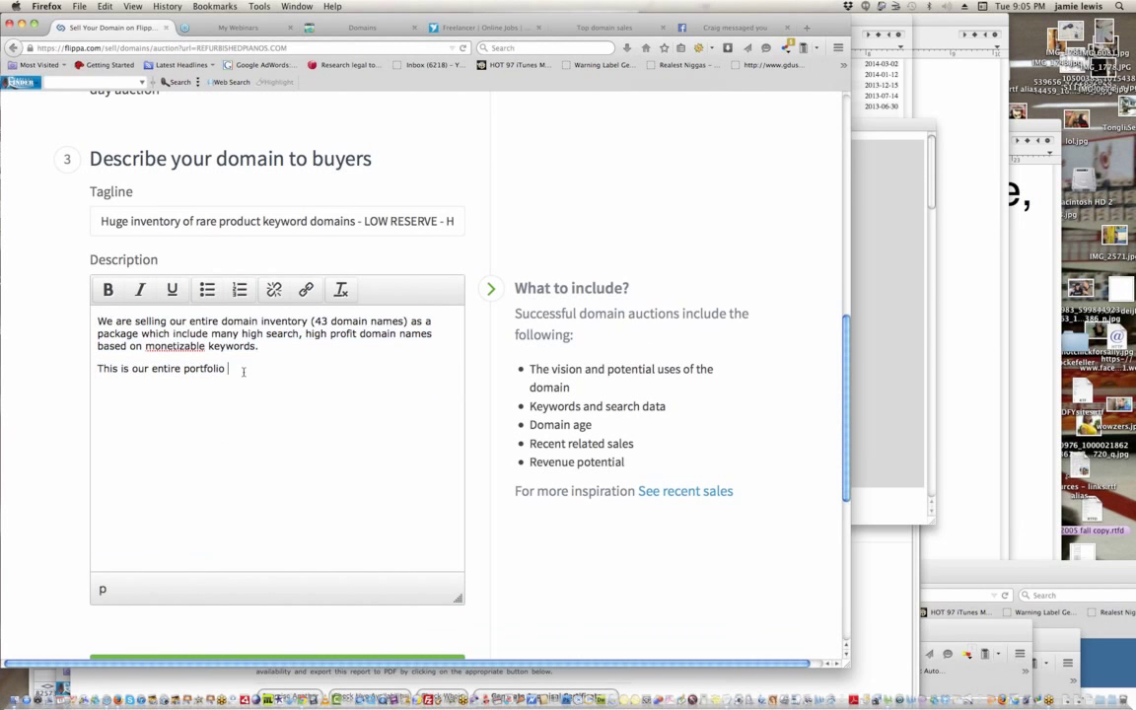
{"action": "type", "text": "which consists of"}
{"action": "type", "text": "invest"}
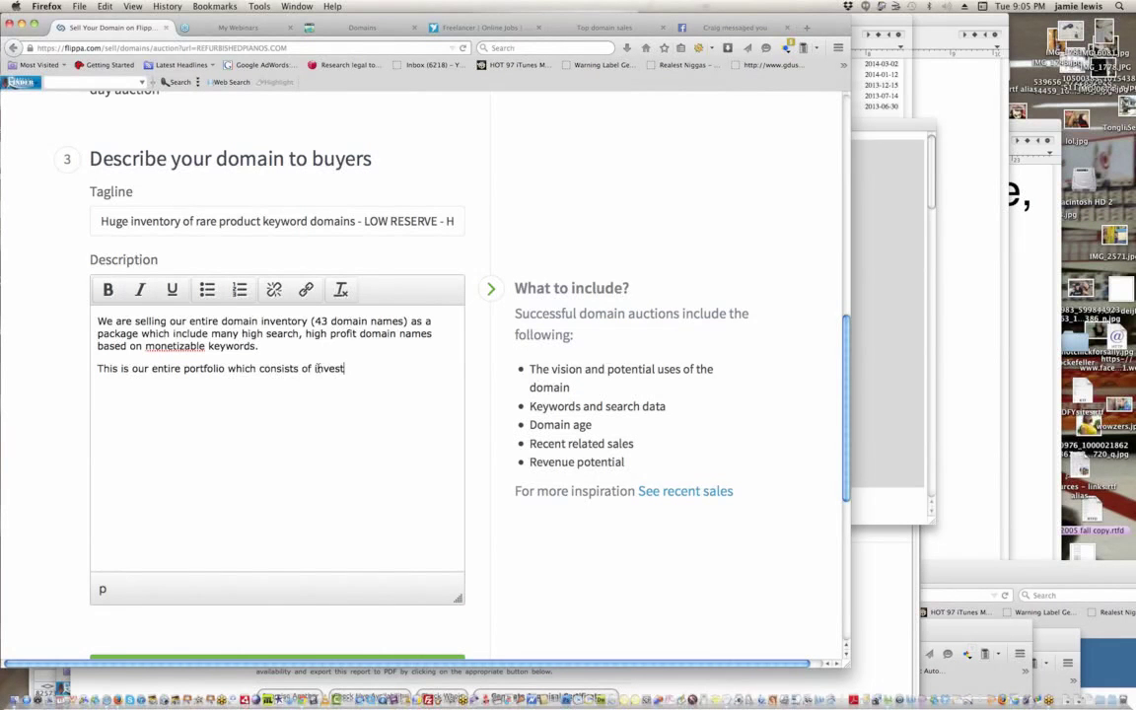
{"action": "type", "text": "ments, how toos and "}
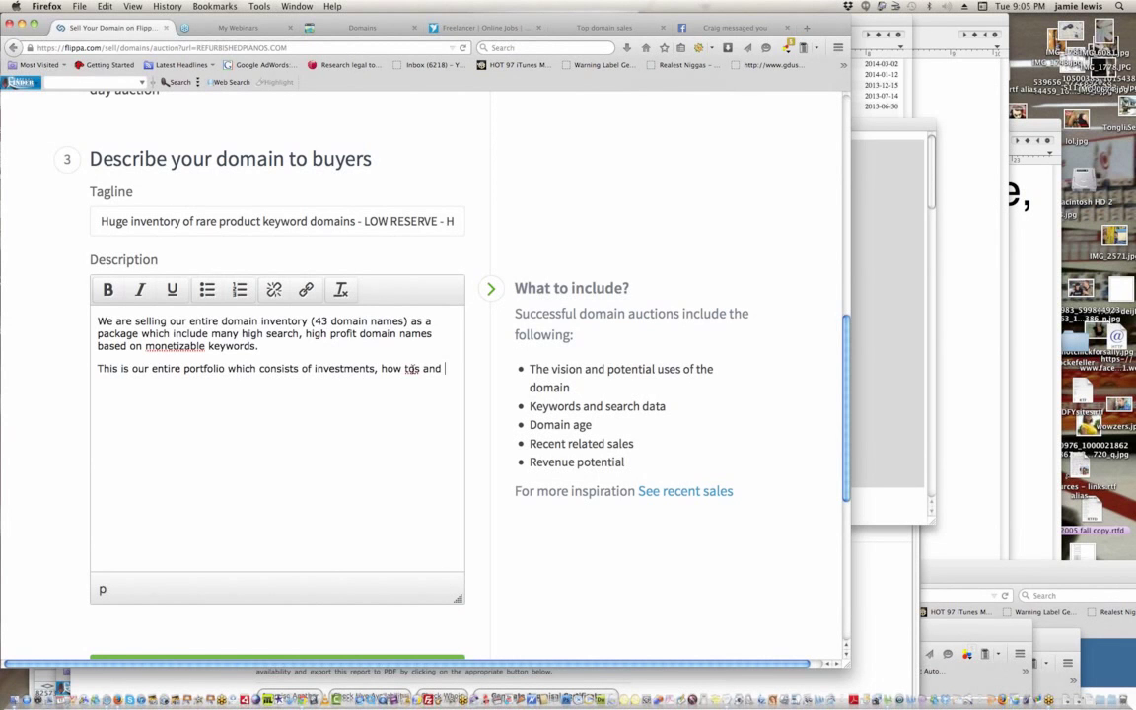
{"action": "type", "text": "'"}
{"action": "type", "text": "entertainment"}
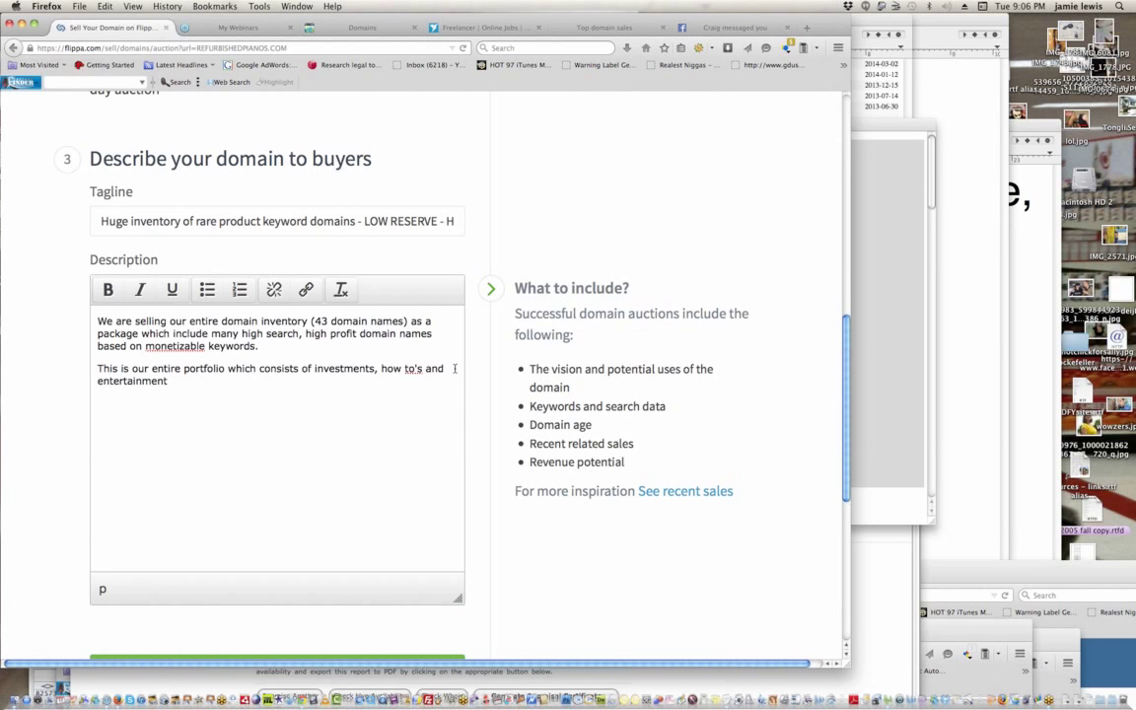
{"action": "type", "text": " niche keyword domains."}
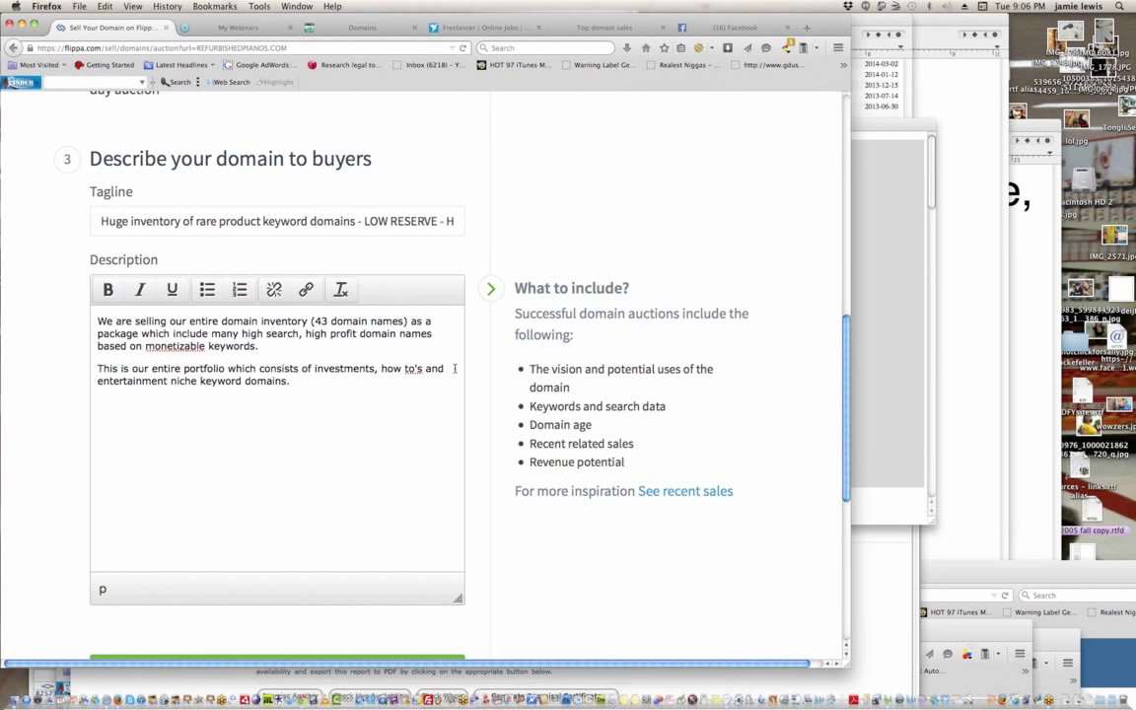
- End the portfolio sentence with a colon instead of a period and paste the copied domain list beneath it
{"action": "key", "text": "BackSpace"}
{"action": "key", "text": "Return"}
{"action": "key", "text": "super+v"}
{"action": "scroll", "coordinate": [458, 476], "scroll_direction": "up", "scroll_amount": 15}
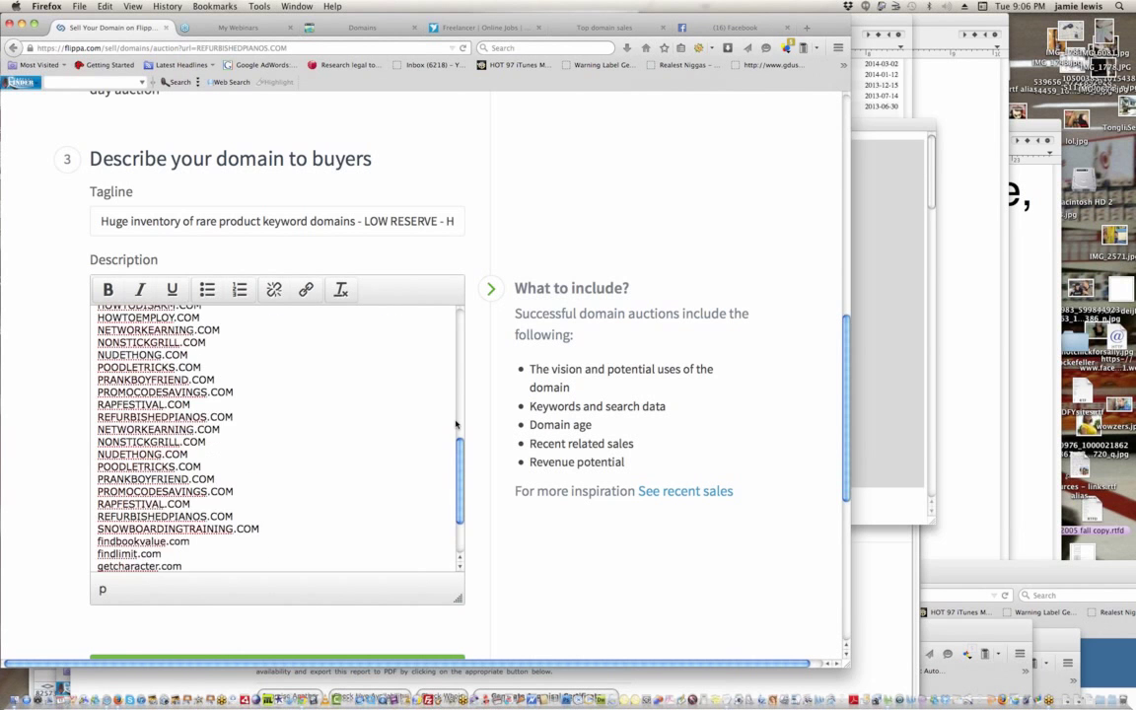
{"action": "scroll", "coordinate": [440, 364], "scroll_direction": "up", "scroll_amount": 5}
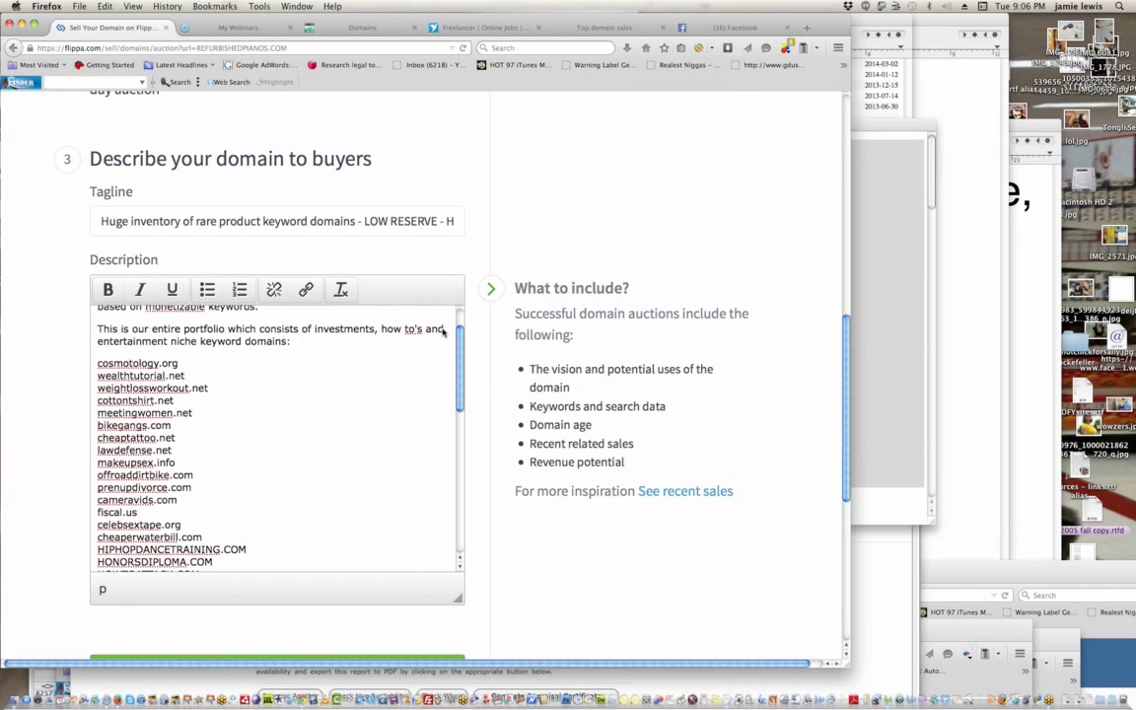
{"action": "scroll", "coordinate": [453, 422], "scroll_direction": "down", "scroll_amount": 2}
{"action": "scroll", "coordinate": [454, 422], "scroll_direction": "down", "scroll_amount": 15}
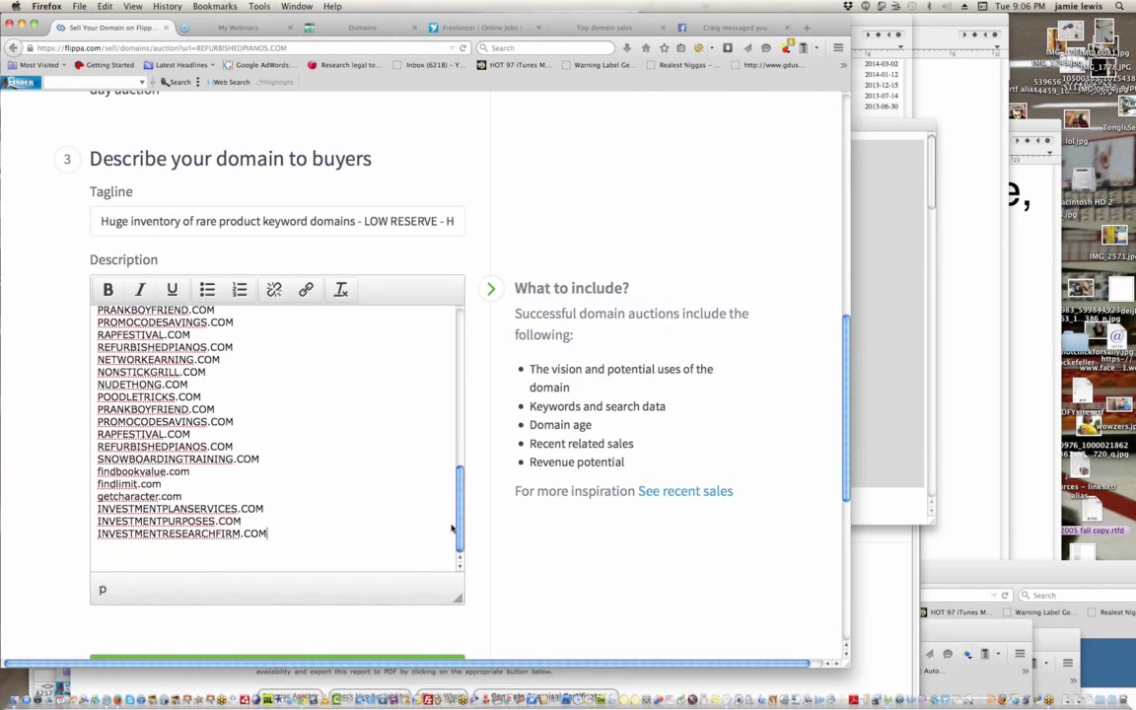
- Start a new paragraph below the pasted domain list with "Many of these domain names"
{"action": "key", "text": "Return"}
{"action": "key", "text": "Return"}
{"action": "type", "text": "M"}
{"action": "key", "text": "BackSpace"}
{"action": "key", "text": "BackSpace"}
{"action": "key", "text": "BackSpace"}
{"action": "type", "text": "Our"}
{"action": "key", "text": "BackSpace"}
{"action": "key", "text": "BackSpace"}
{"action": "key", "text": "BackSpace"}
{"action": "key", "text": "BackSpace"}
{"action": "type", "text": "Many of these domain names "}
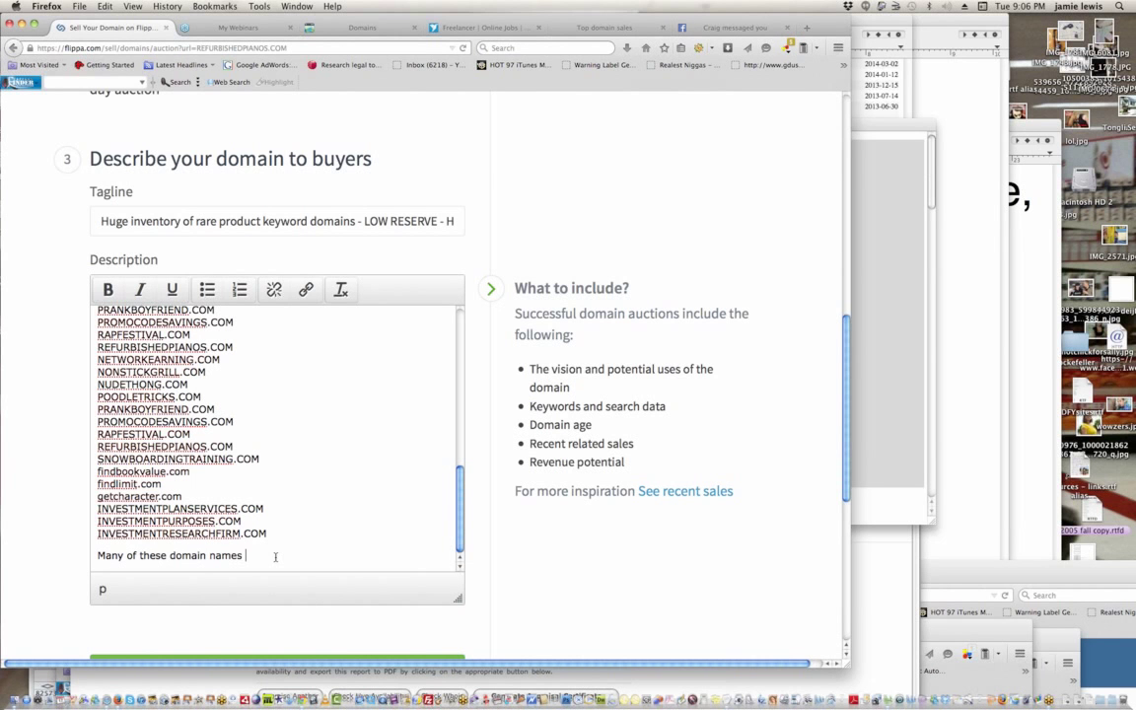
- Complete the sentence with "have accomadating logos designed by our company as well as corresponding websites."
{"action": "type", "text": "have accomodating logos"}
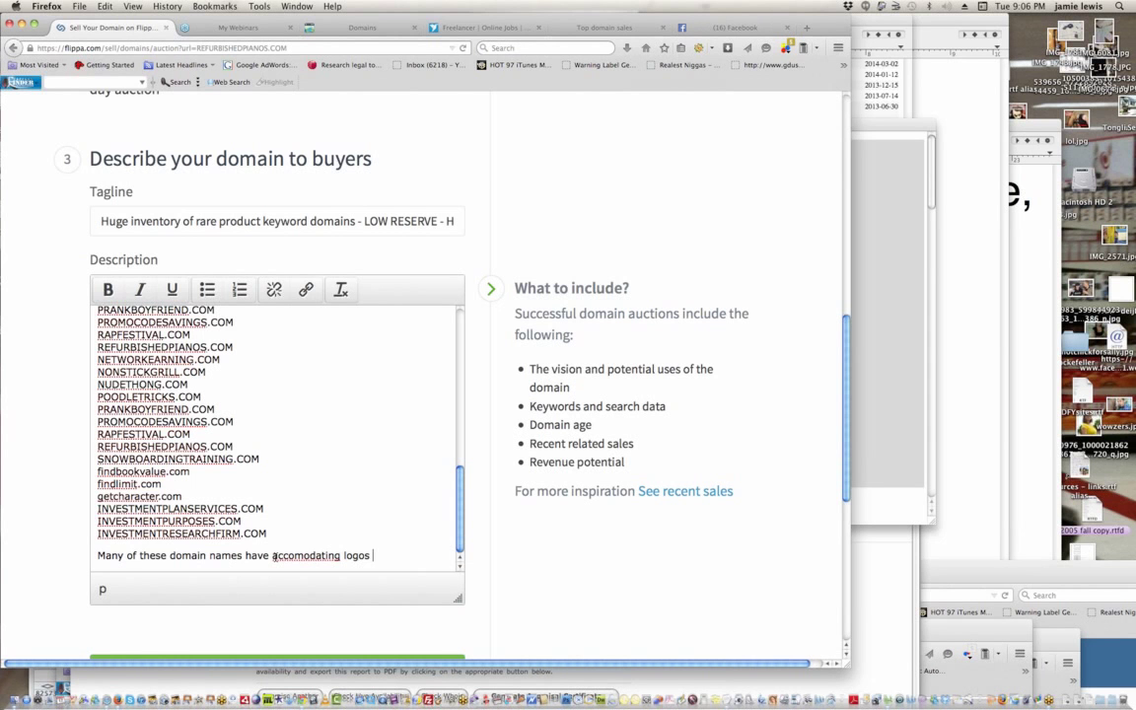
{"action": "type", "text": " designed by our co"}
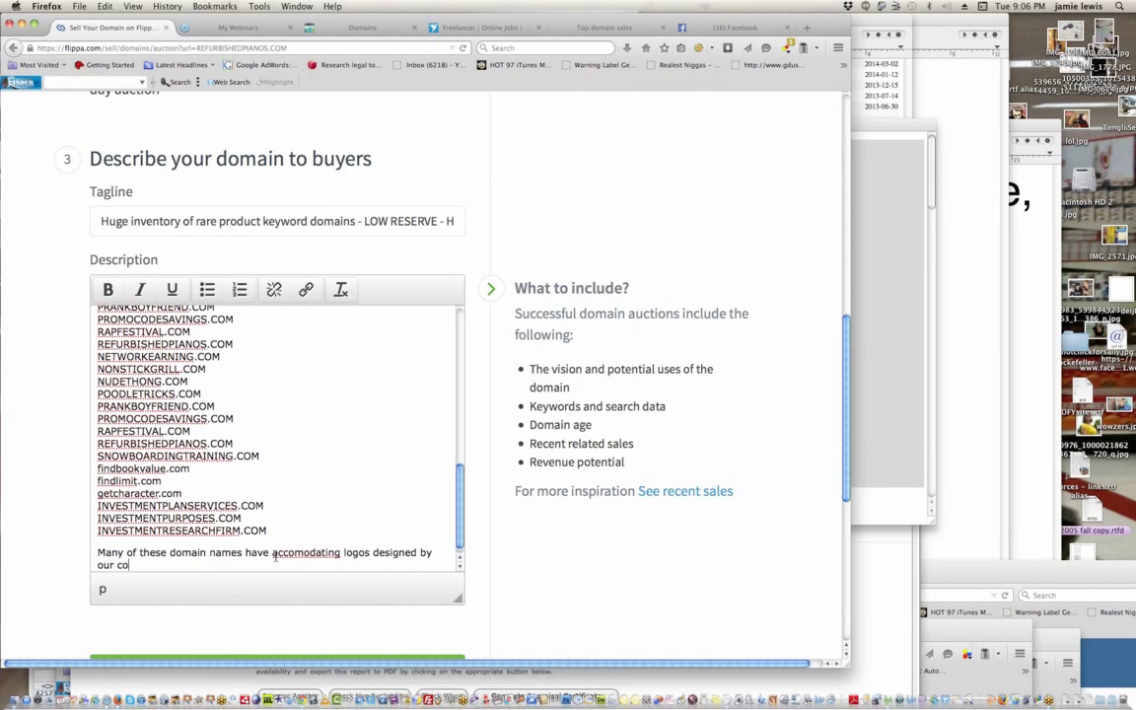
{"action": "type", "text": "mpany as well as corr"}
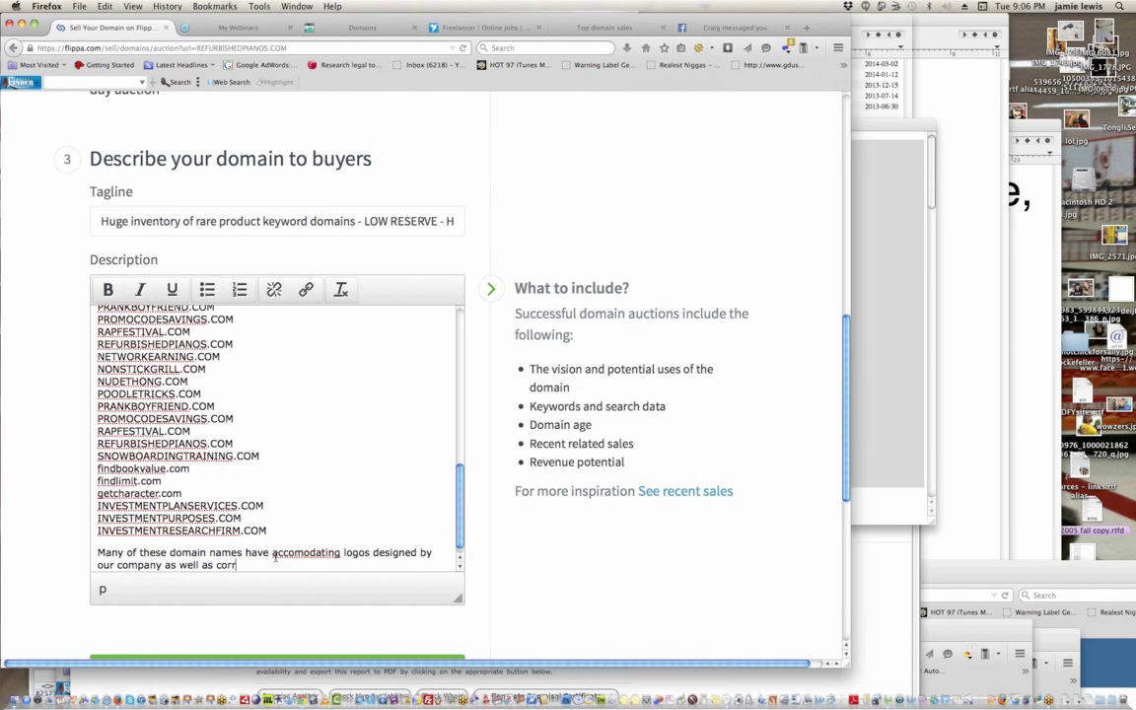
{"action": "type", "text": "esponding websites."}
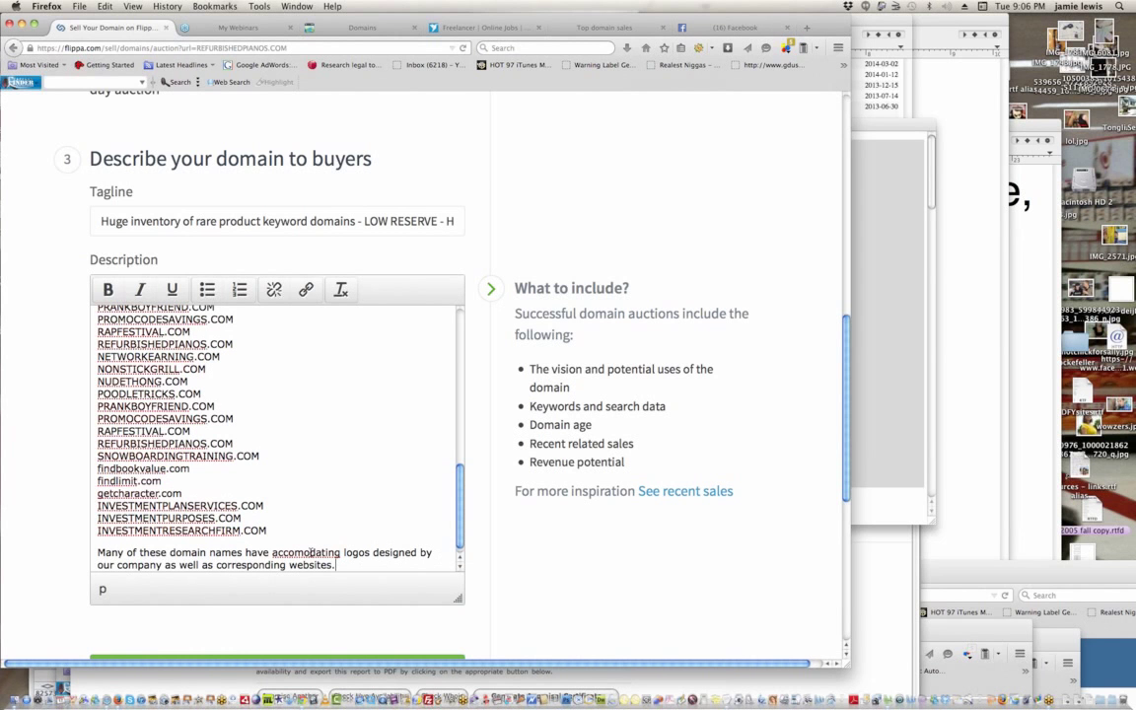
{"action": "left_click", "coordinate": [310, 555]}
{"action": "left_click", "coordinate": [355, 566]}
- Start another paragraph at the end of the description with "Appraisals for our top 10"
{"action": "key", "text": "Return"}
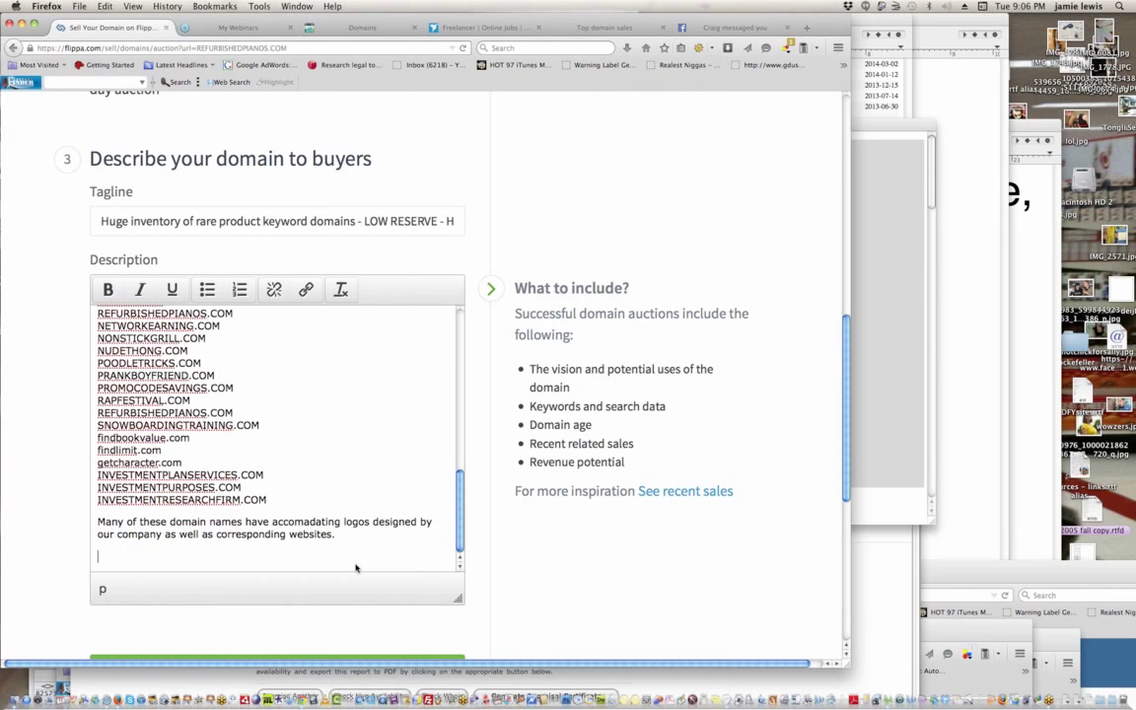
{"action": "key", "text": "Return"}
{"action": "key", "text": "BackSpace"}
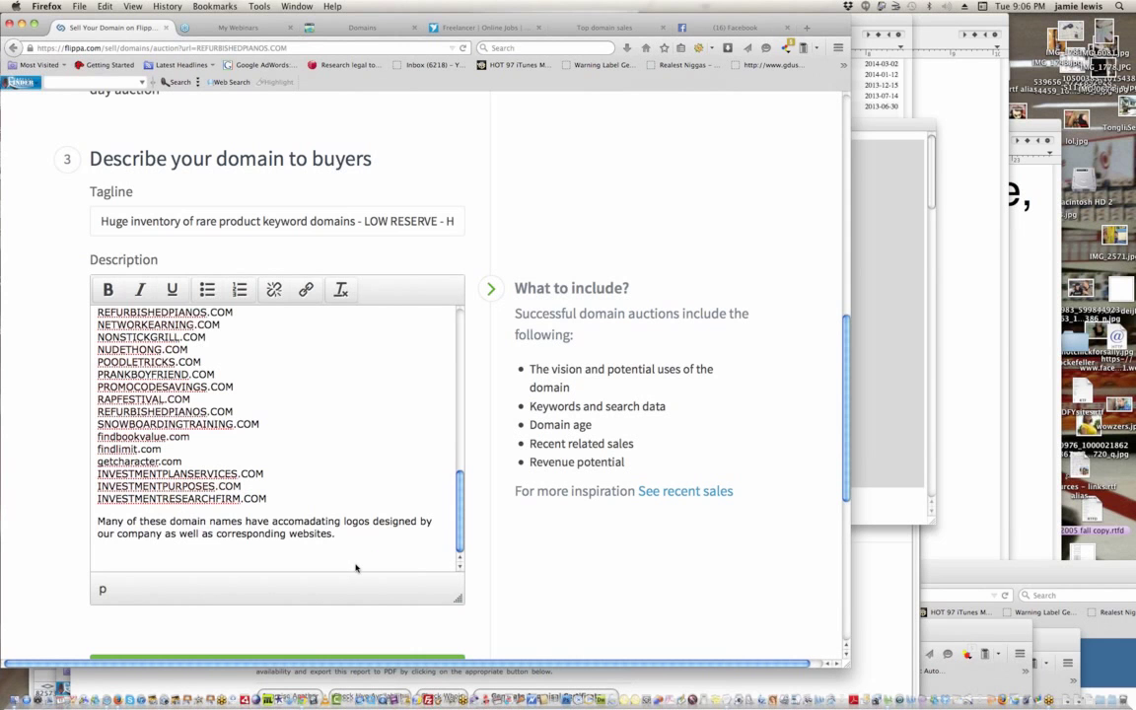
{"action": "type", "text": "Appraisals for "}
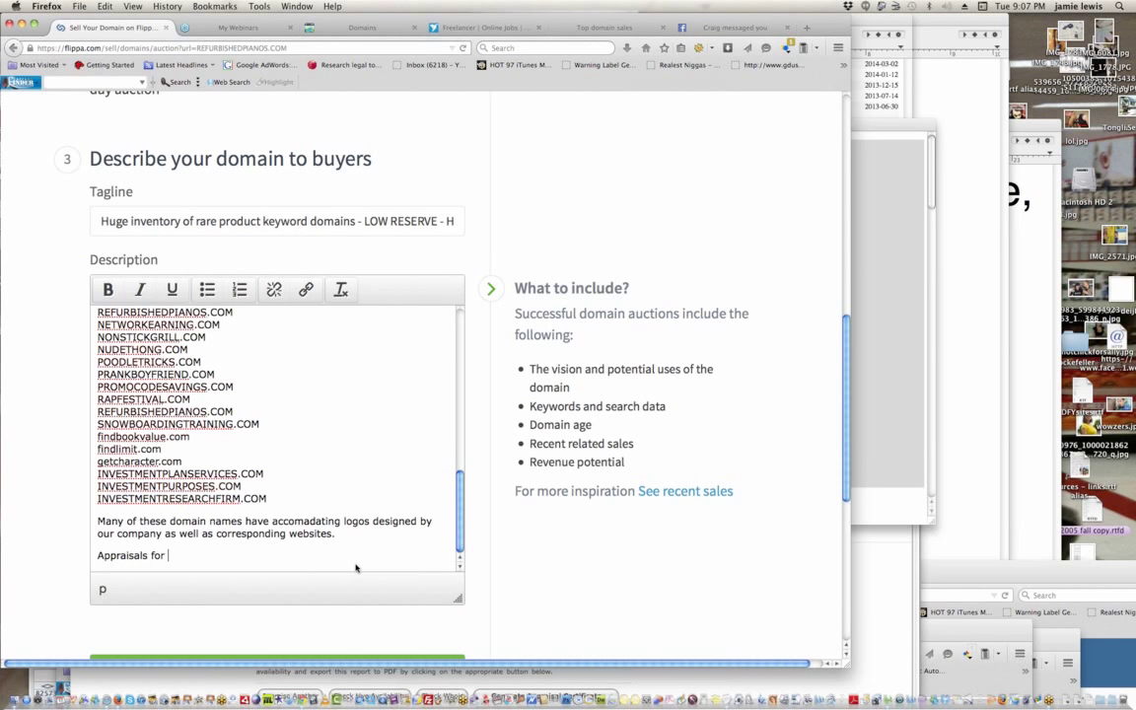
{"action": "type", "text": "our top 10 al"}
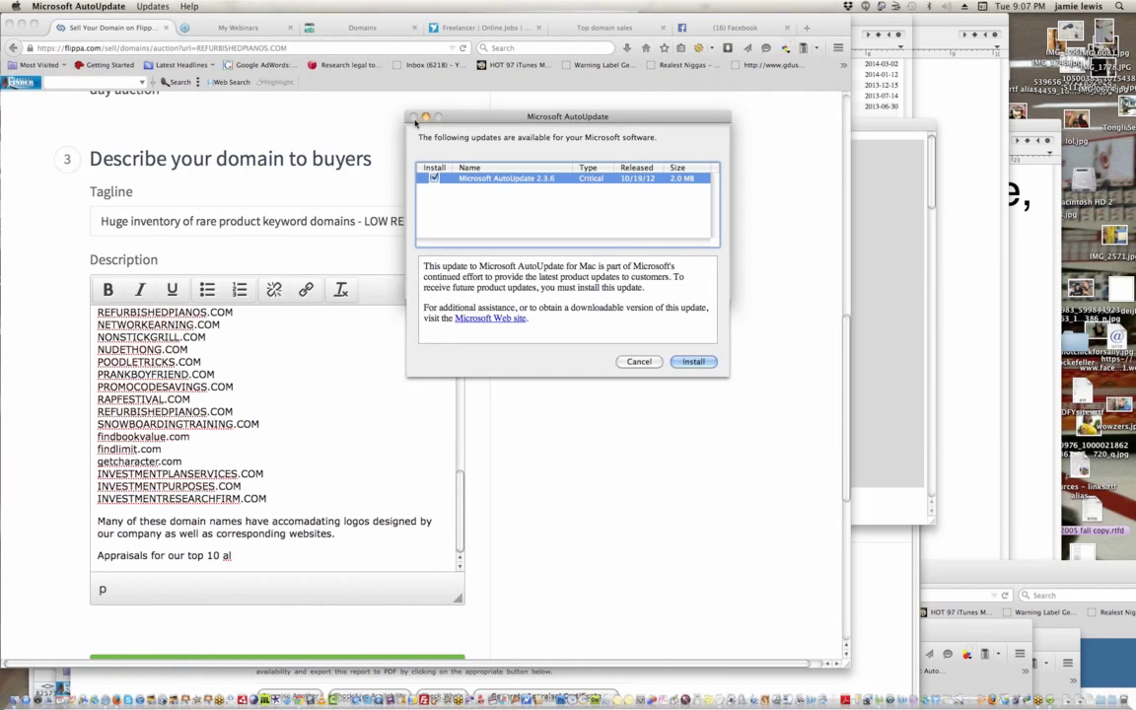
- Dismiss Microsoft AutoUpdate and complete the appraisal sentence with "alone are over $20,000.00", followed by a new line
{"action": "key", "text": "Escape"}
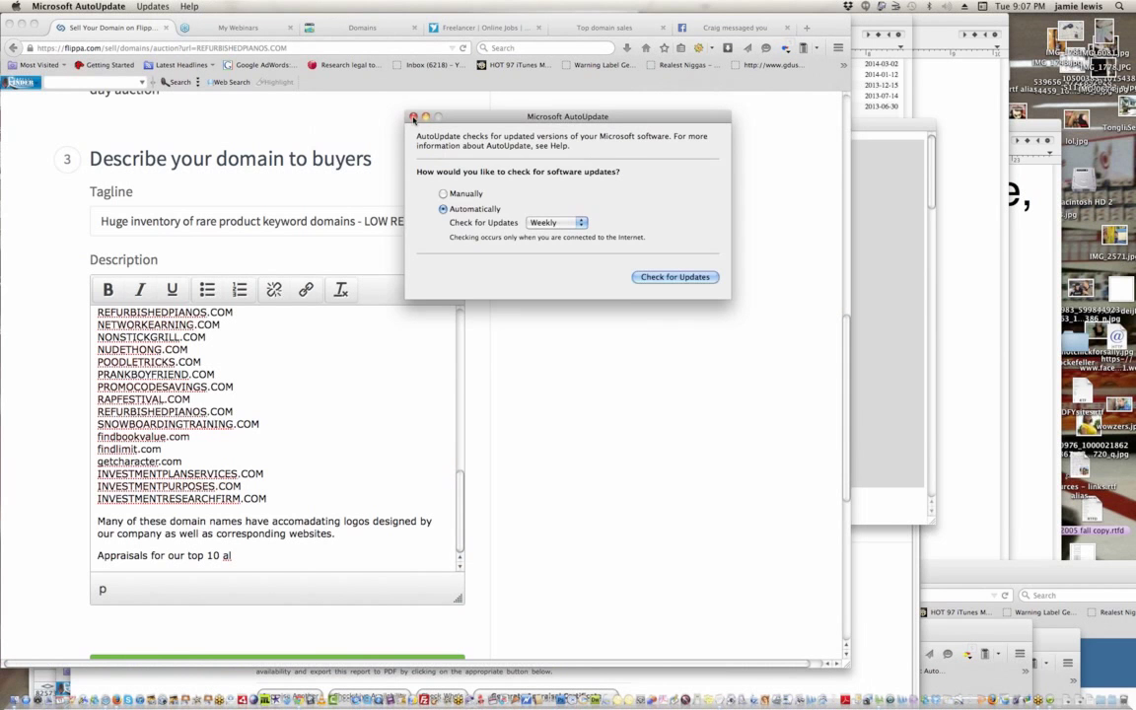
{"action": "left_click", "coordinate": [413, 117]}
{"action": "type", "text": "one are over $20,000.00"}
{"action": "key", "text": "Return"}
{"action": "key", "text": "Return"}
{"action": "key", "text": "BackSpace"}
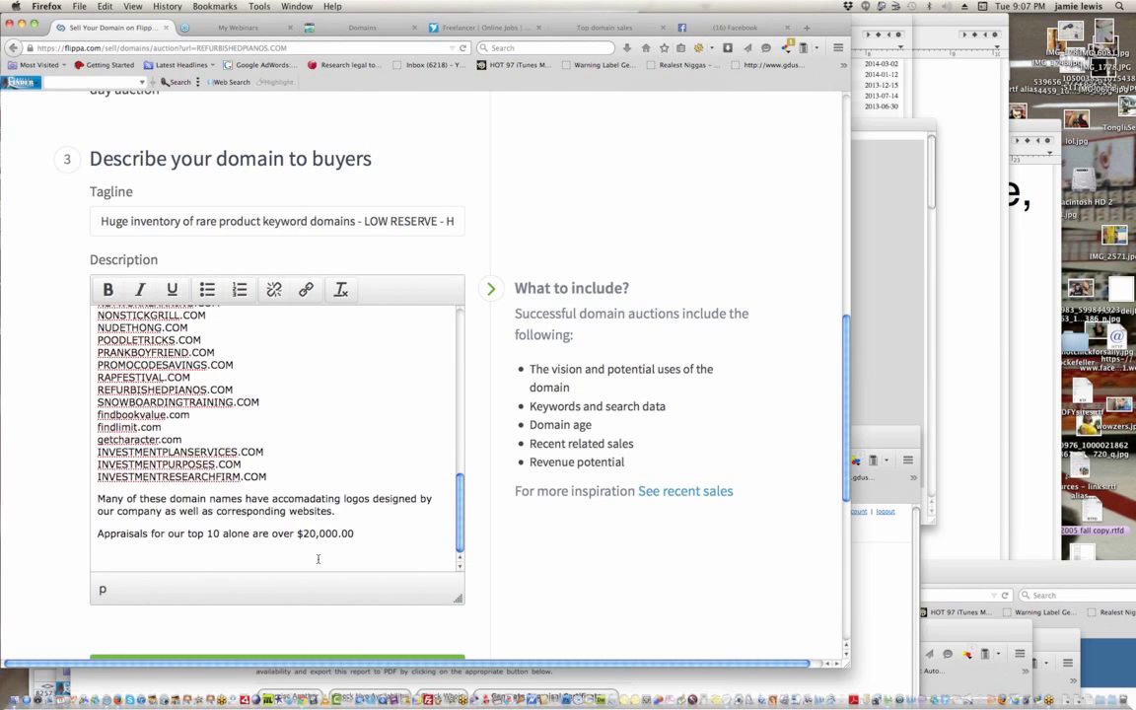
- Open estibot.com in a new browser window and reposition that window over the listing
{"action": "left_click", "coordinate": [78, 6]}
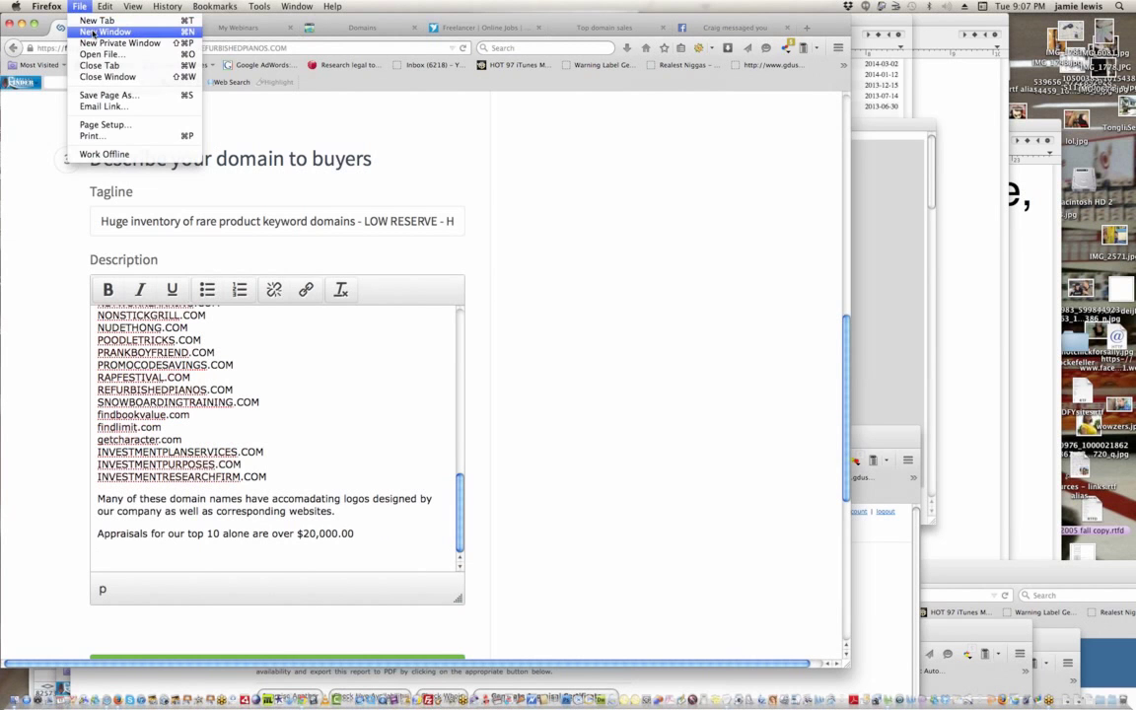
{"action": "left_click", "coordinate": [94, 32]}
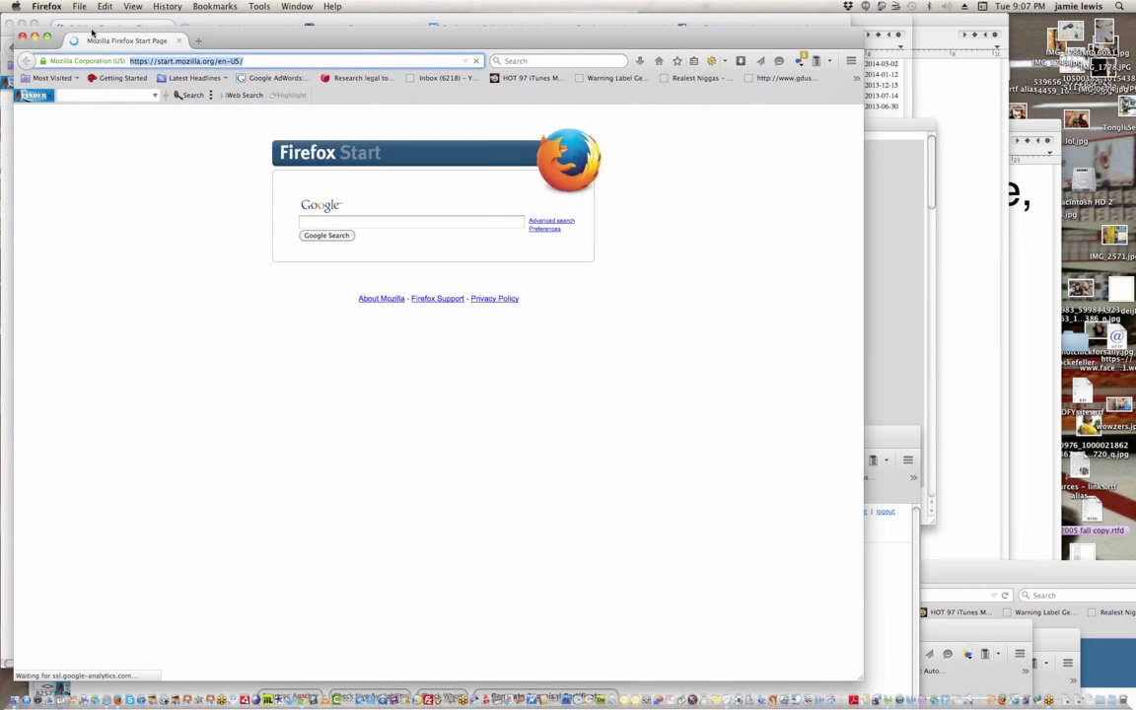
{"action": "type", "text": "estibot.com/"}
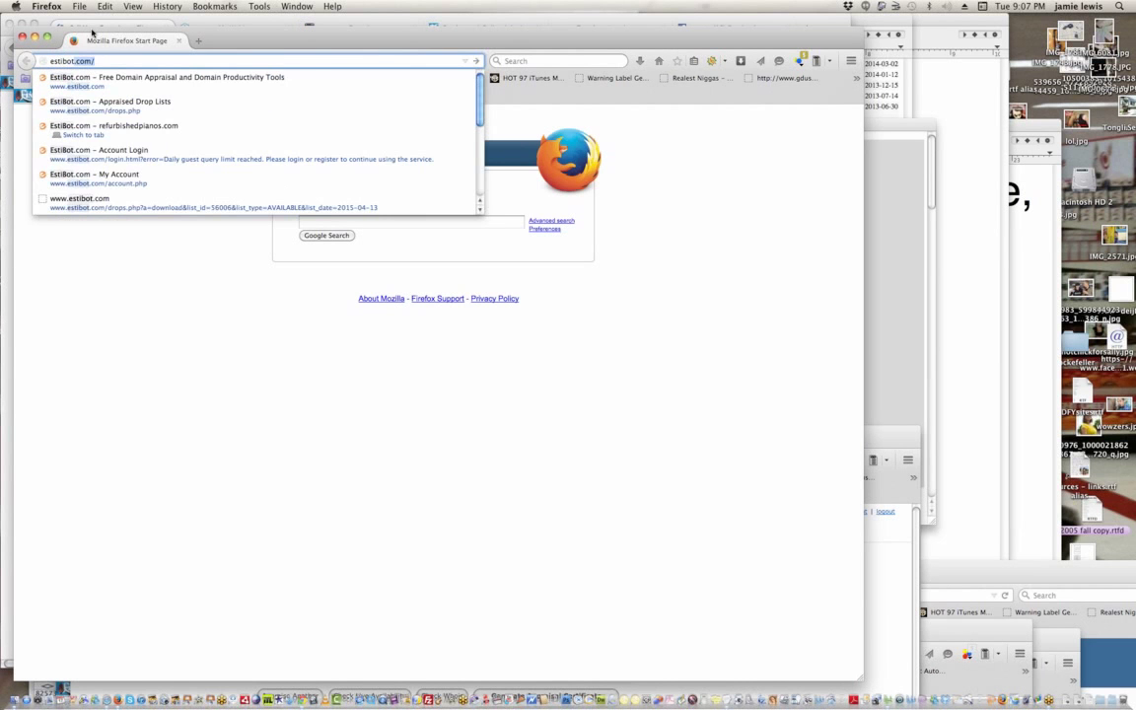
{"action": "key", "text": "Return"}
{"action": "left_click_drag", "start_coordinate": [274, 43], "coordinate": [292, 26]}
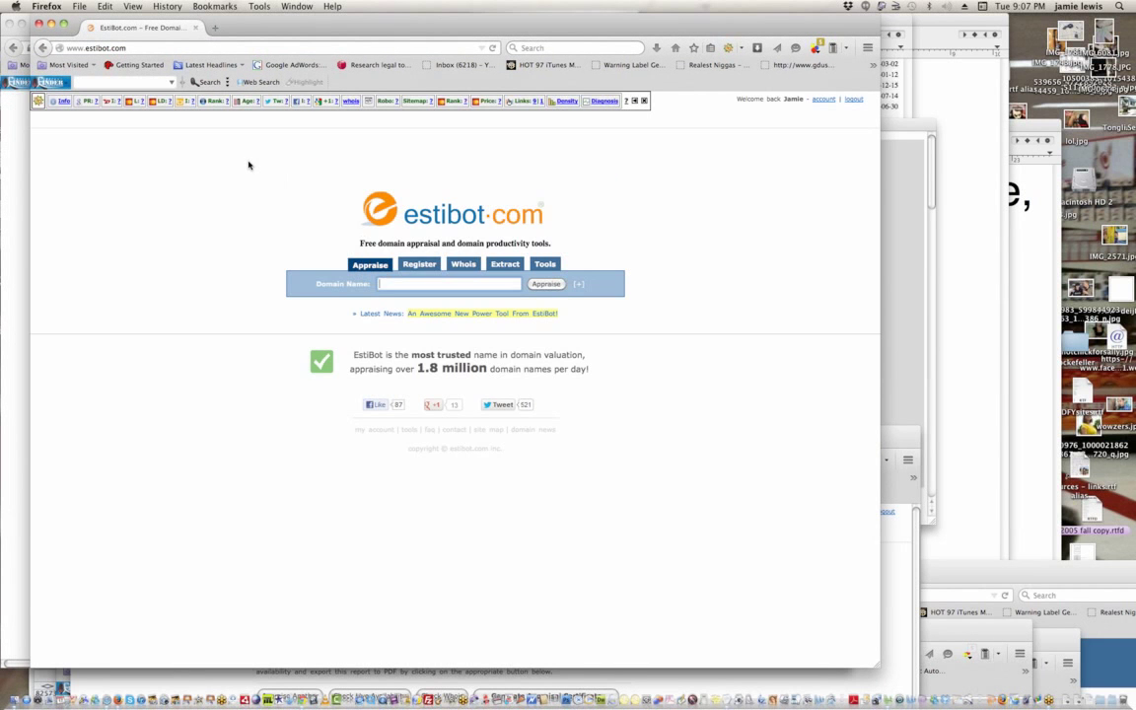
- Appraise refurbishedpianos.com on EstiBot and examine its value, related sales and search data
{"action": "left_click", "coordinate": [416, 285]}
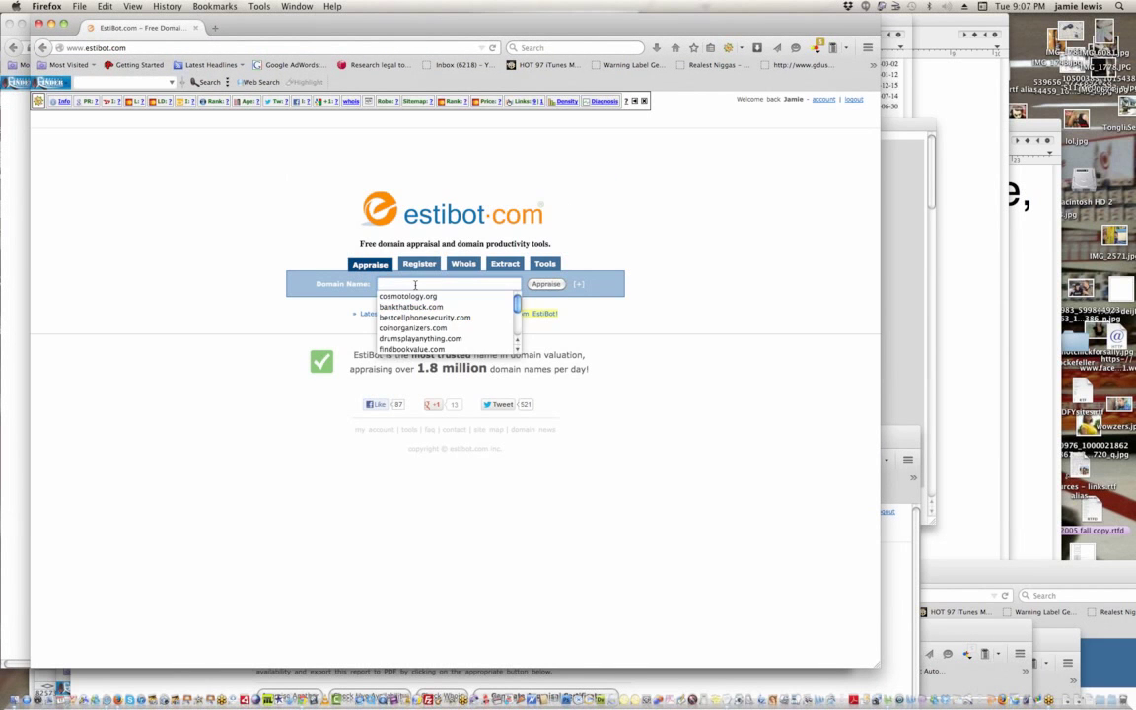
{"action": "type", "text": "refurbishedpianos.com"}
{"action": "left_click", "coordinate": [546, 284]}
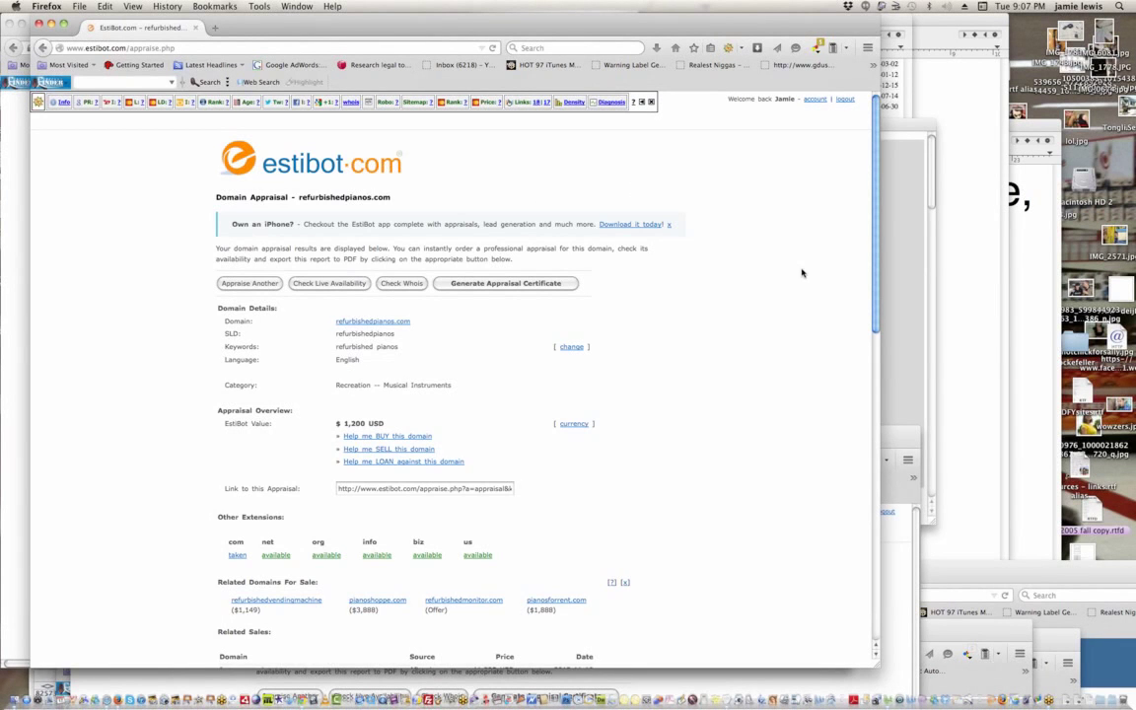
{"action": "left_click_drag", "start_coordinate": [875, 259], "coordinate": [856, 387]}
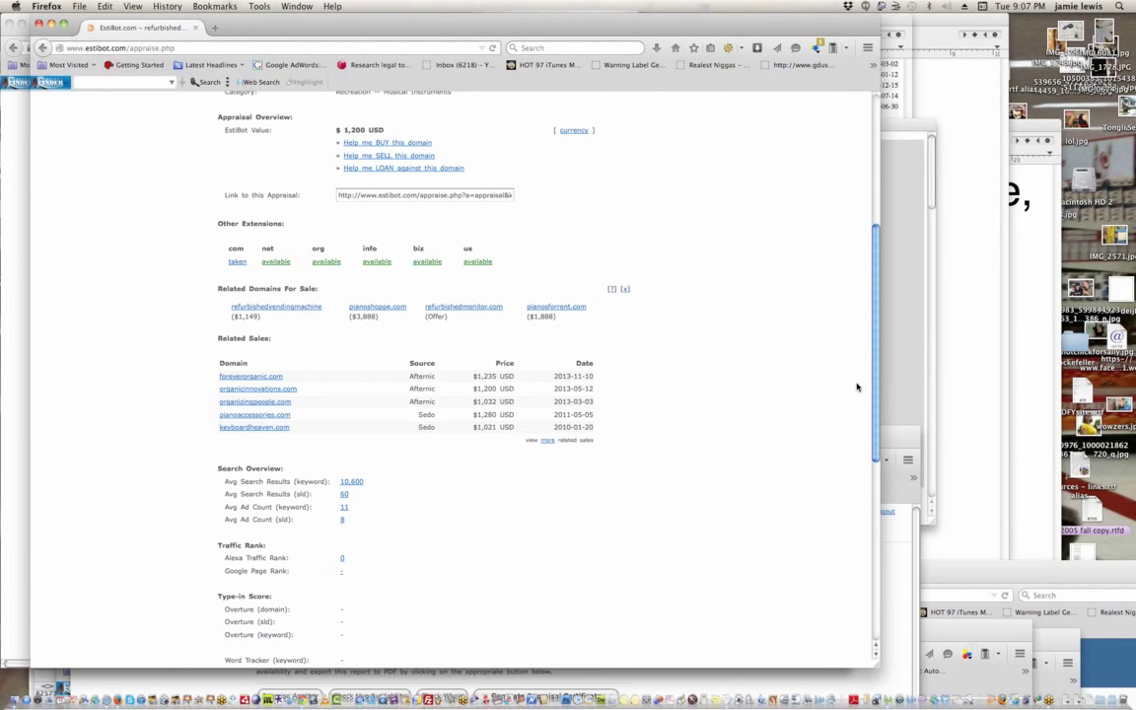
{"action": "scroll", "coordinate": [819, 236], "scroll_direction": "up", "scroll_amount": 5}
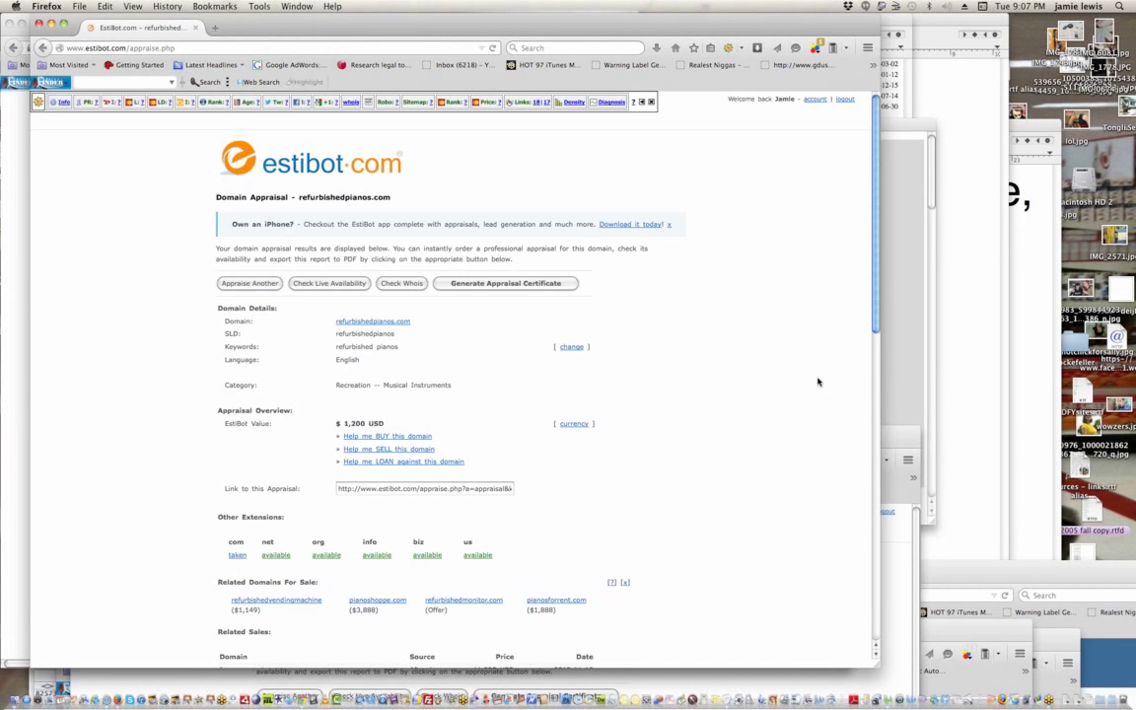
{"action": "scroll", "coordinate": [816, 380], "scroll_direction": "down", "scroll_amount": 5}
- Copy the five related sales rows from the EstiBot appraisal and move its window aside to return to the Flippa listing
{"action": "left_click", "coordinate": [909, 332]}
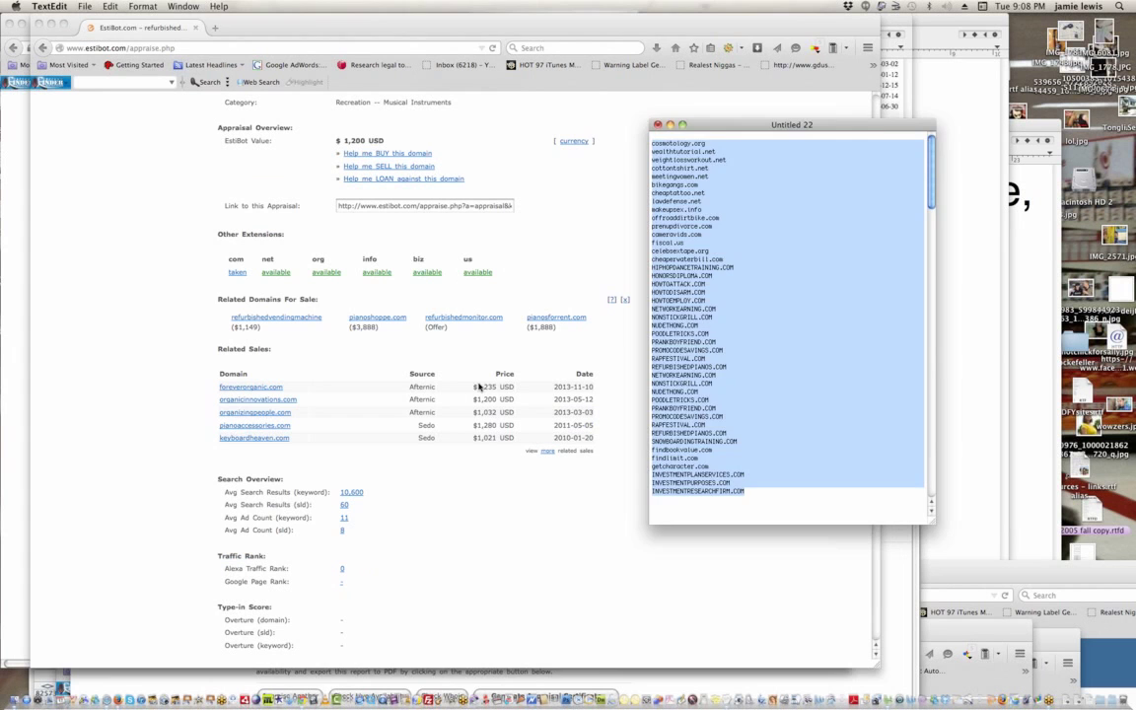
{"action": "left_click", "coordinate": [325, 382]}
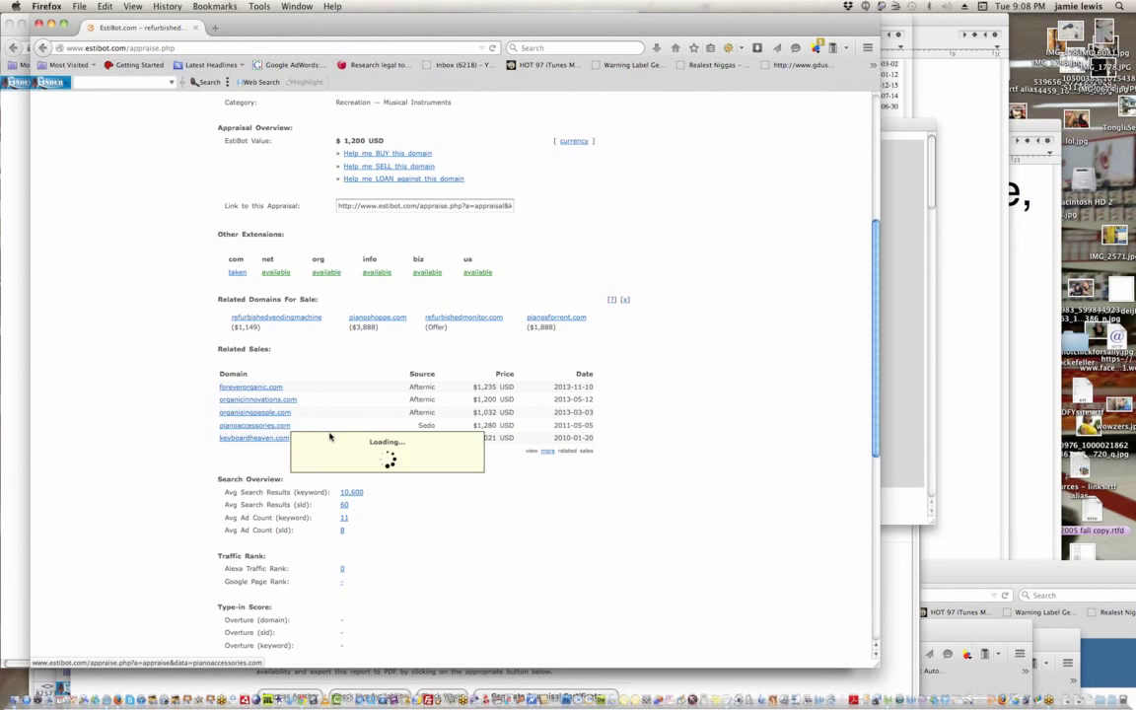
{"action": "left_click_drag", "start_coordinate": [603, 443], "coordinate": [222, 388]}
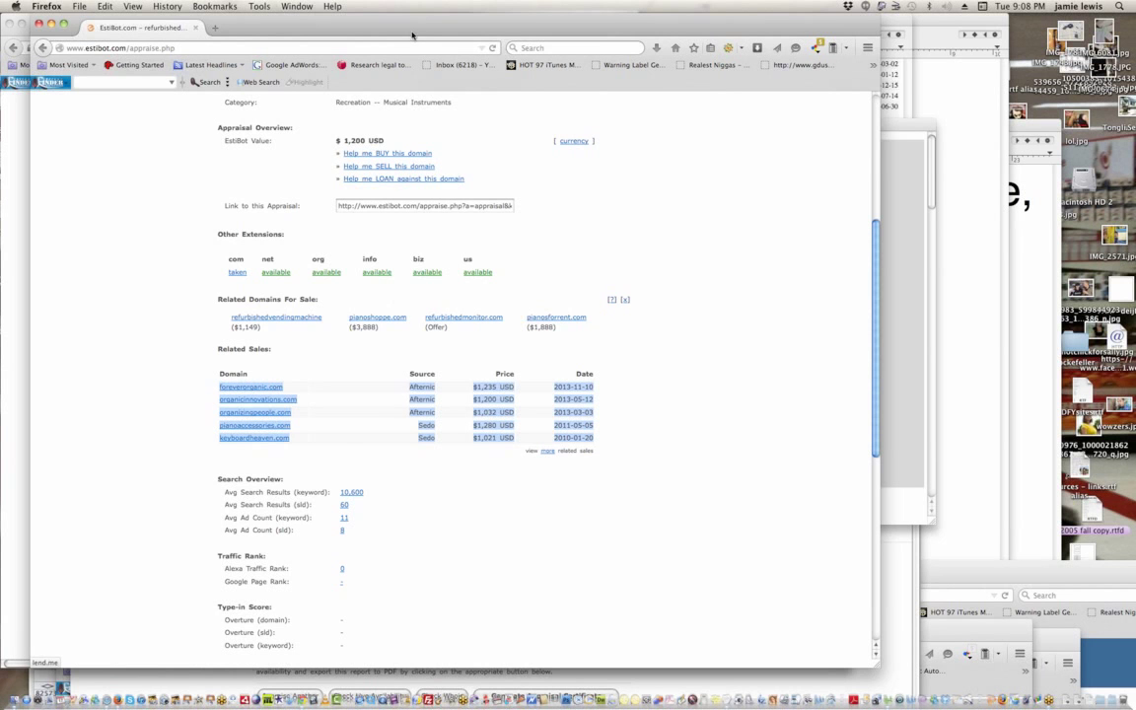
{"action": "left_click_drag", "start_coordinate": [463, 214], "coordinate": [508, 330]}
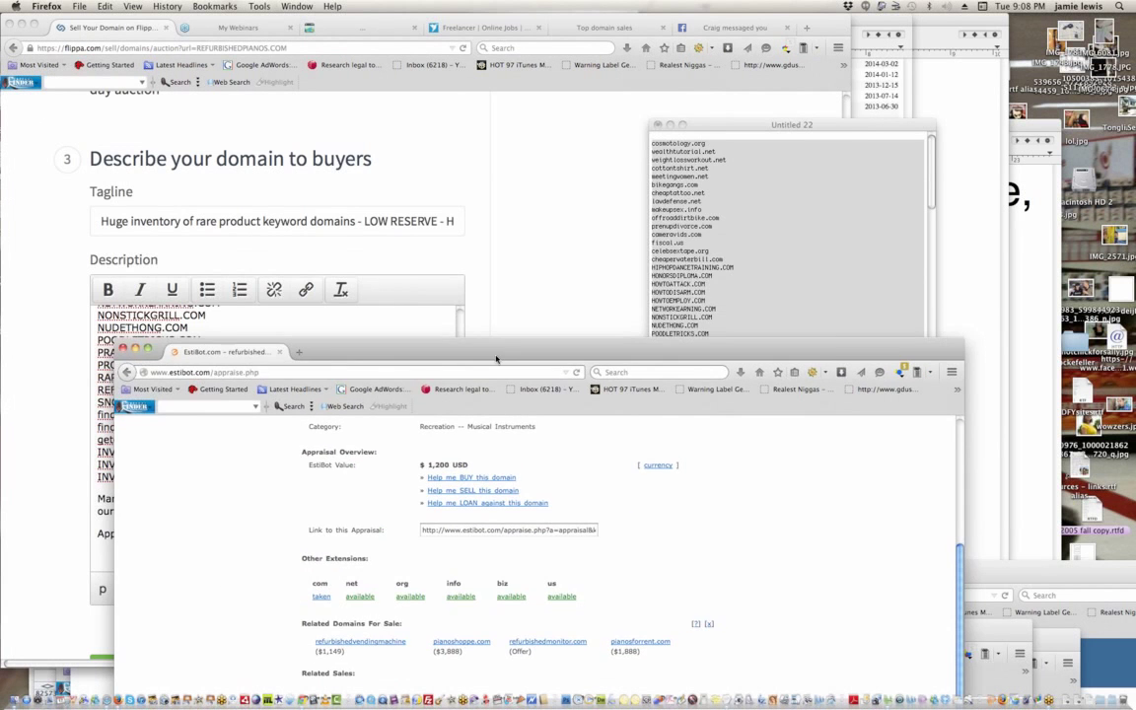
{"action": "left_click", "coordinate": [517, 313]}
- Begin a sentence on the description's last line with "Refurbishedpianos.com is appraised at $1,200.00 by Estibot where"
{"action": "left_click", "coordinate": [310, 556]}
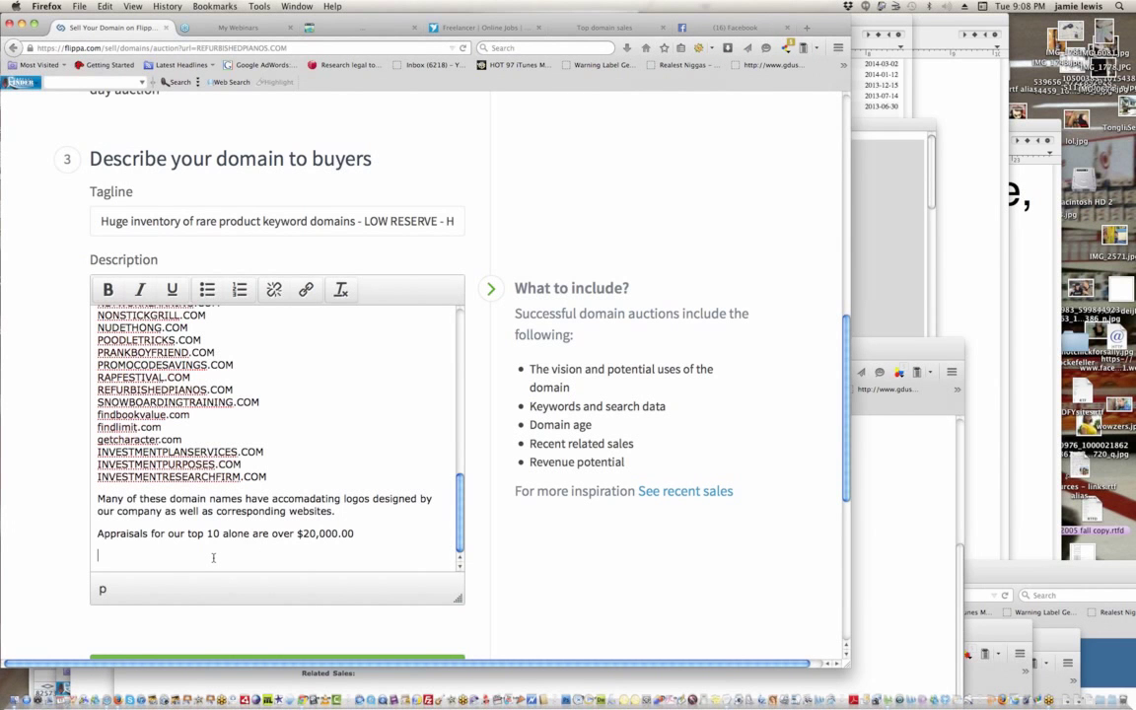
{"action": "type", "text": "Refurbishedpianos."}
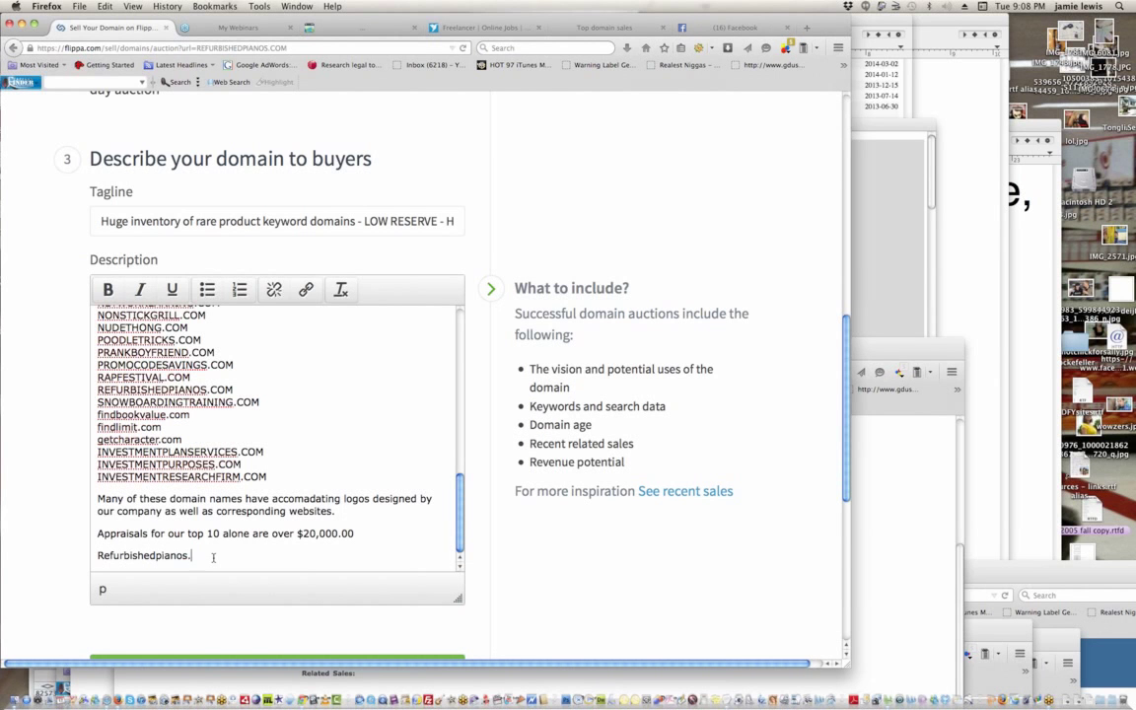
{"action": "type", "text": "com is appraised at $1,2000"}
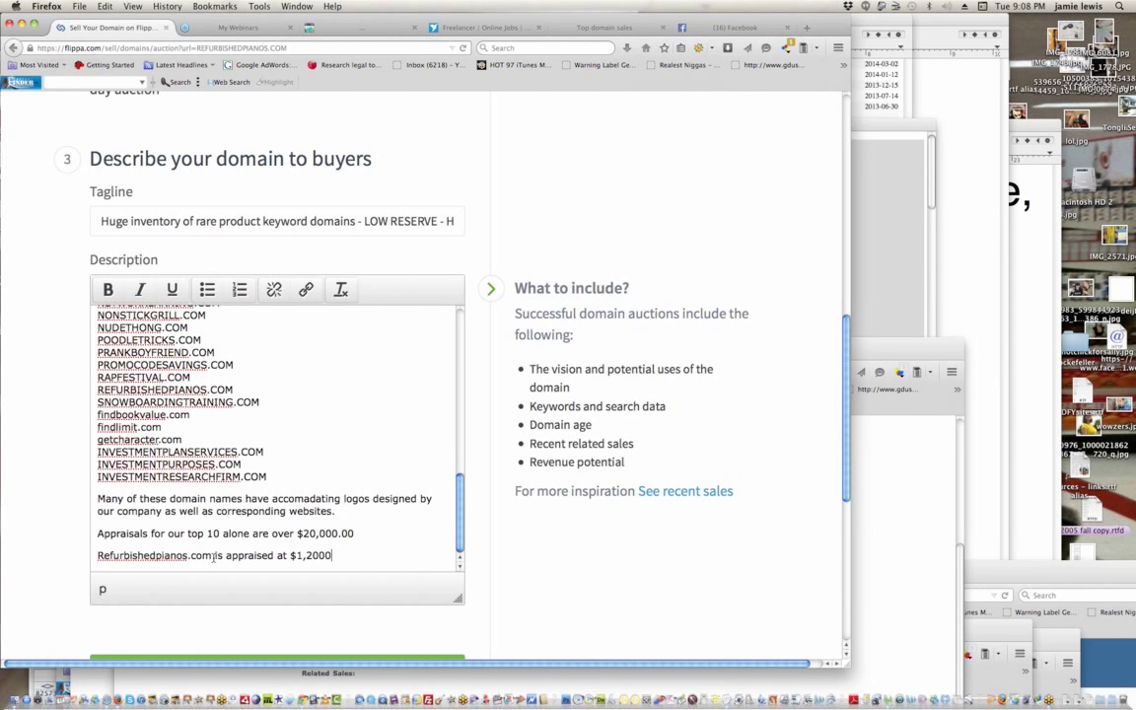
{"action": "key", "text": "BackSpace"}
{"action": "type", "text": ".00 by Estibot where the"}
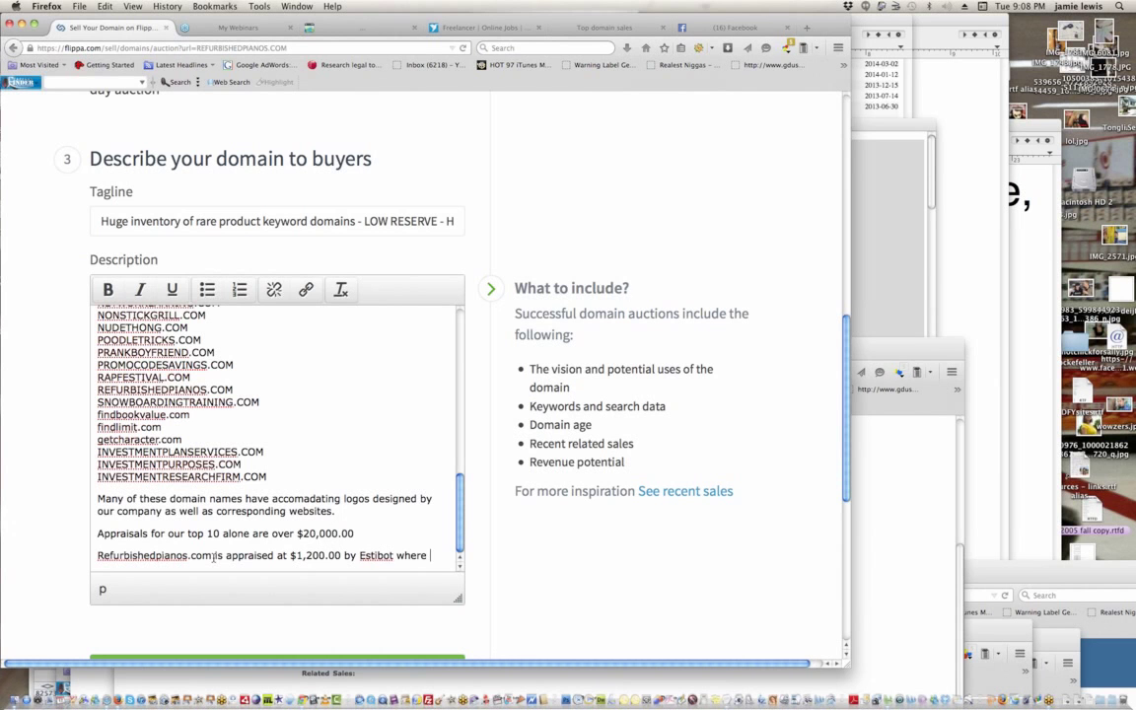
{"action": "key", "text": "BackSpace"}
{"action": "key", "text": "BackSpace"}
{"action": "key", "text": "BackSpace"}
{"action": "key", "text": "BackSpace"}
- Complete the sentence with "a piano alone can yield a $500 commission via Commission Junction." and start a new paragraph
{"action": "type", "text": "a piano alone "}
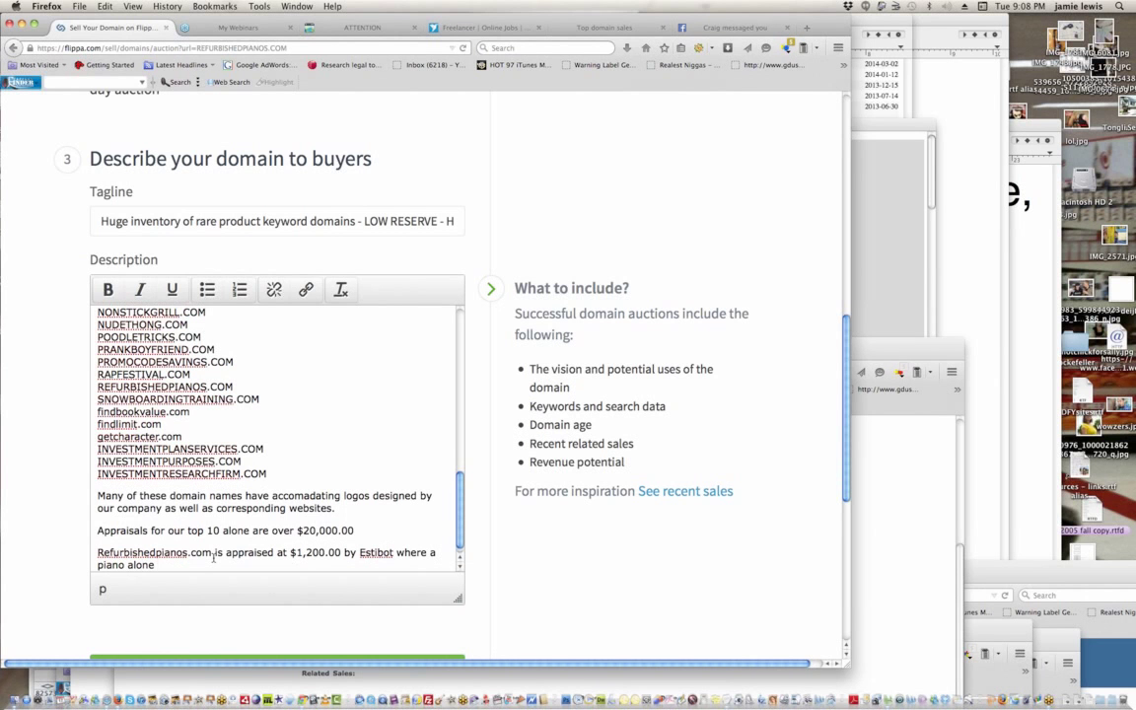
{"action": "type", "text": "can yield a $500"}
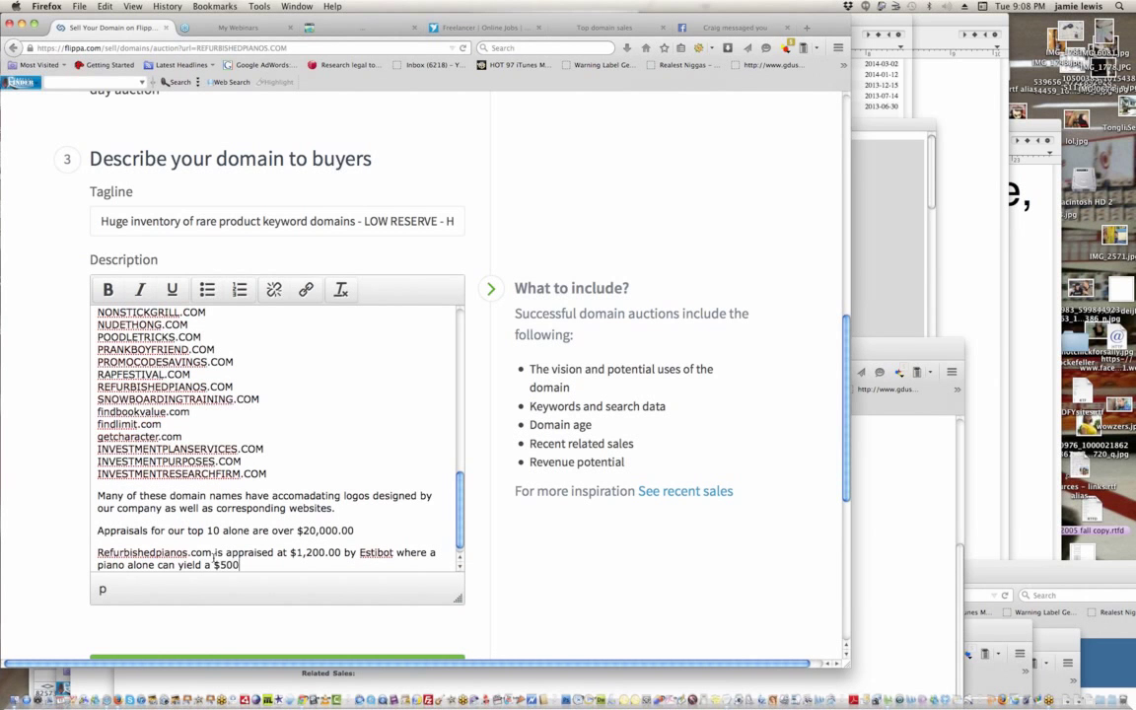
{"action": "type", "text": " commission via Commission Juncti"}
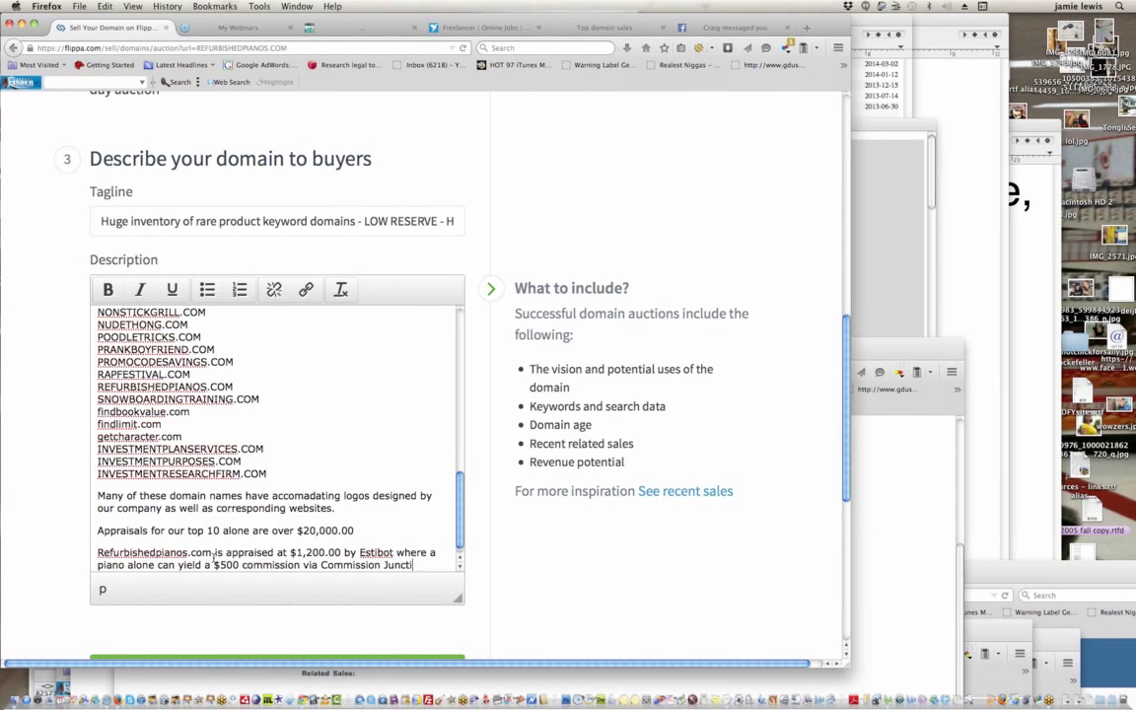
{"action": "type", "text": "on."}
{"action": "key", "text": "Return"}
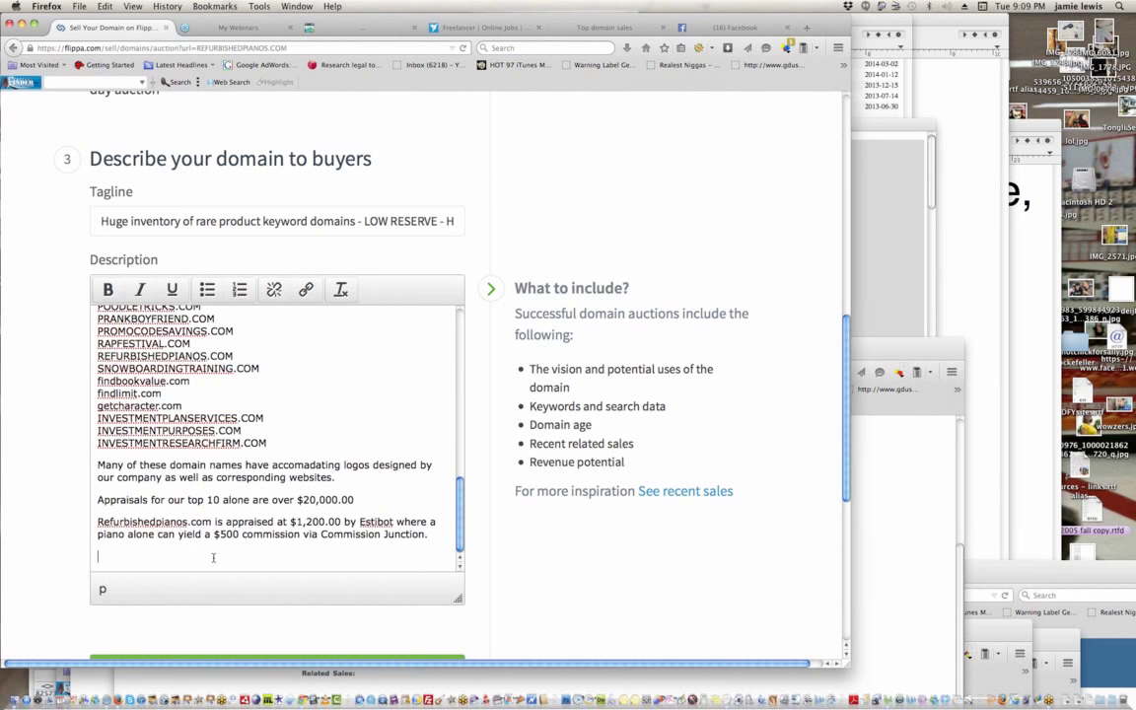
- Paste the copied EstiBot related sales into the new paragraph at the end of the description
{"action": "type", "text": "foreverorganic.comAfternic$1,235 USD2013-11-10organicinnovations.comAfternic$1,200 USD2013-05-12organizingpeople.comAfternic$1,032 USD2013-03-03pianoaccessories.comSedo$1,280 USD2011-05-05keyboardheaven.comSedo$1,021 USD2010-01-20"}
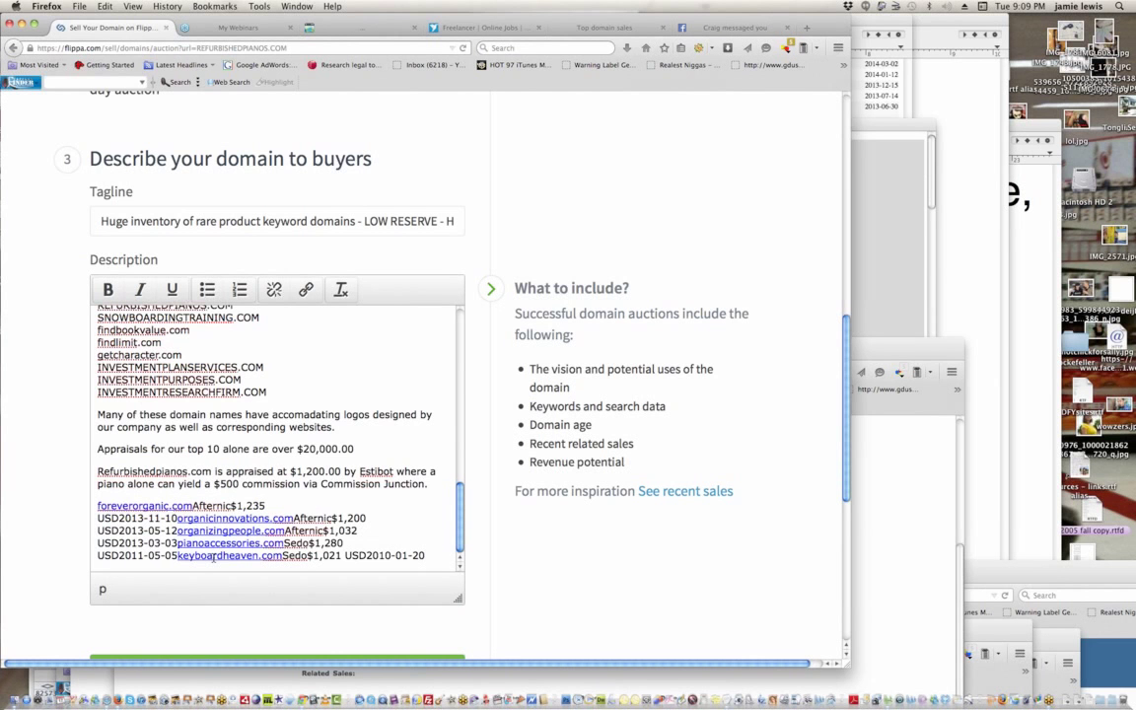
{"action": "left_click_drag", "start_coordinate": [430, 561], "coordinate": [120, 530]}
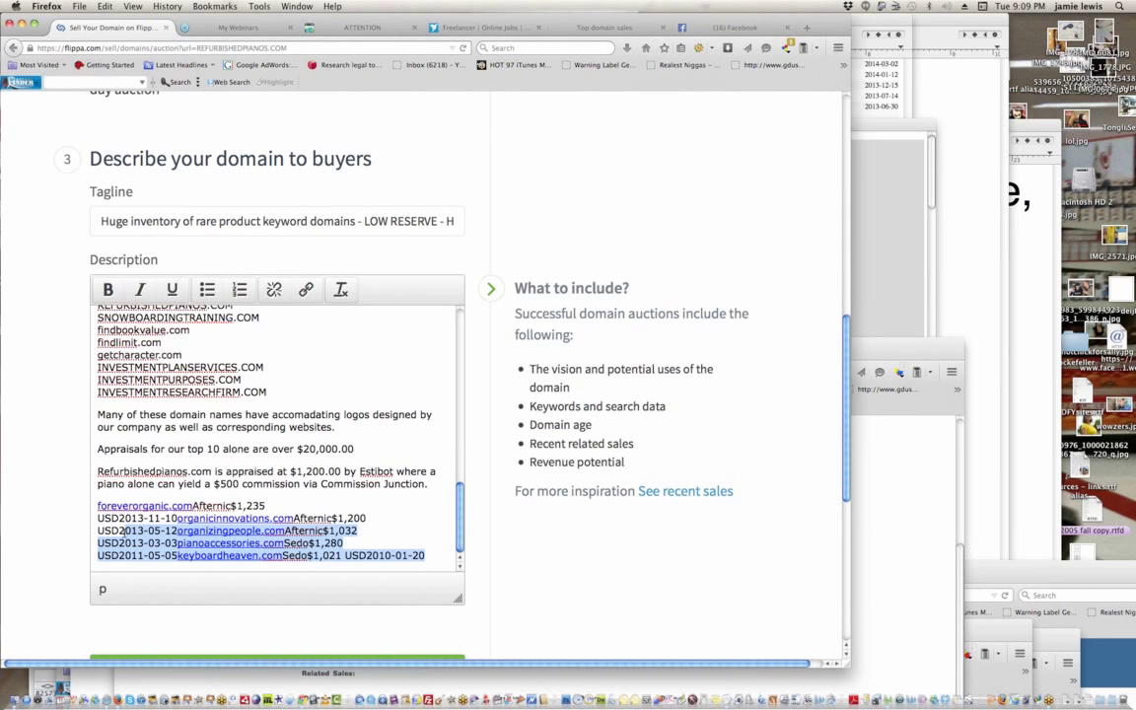
{"action": "key", "text": "Right"}
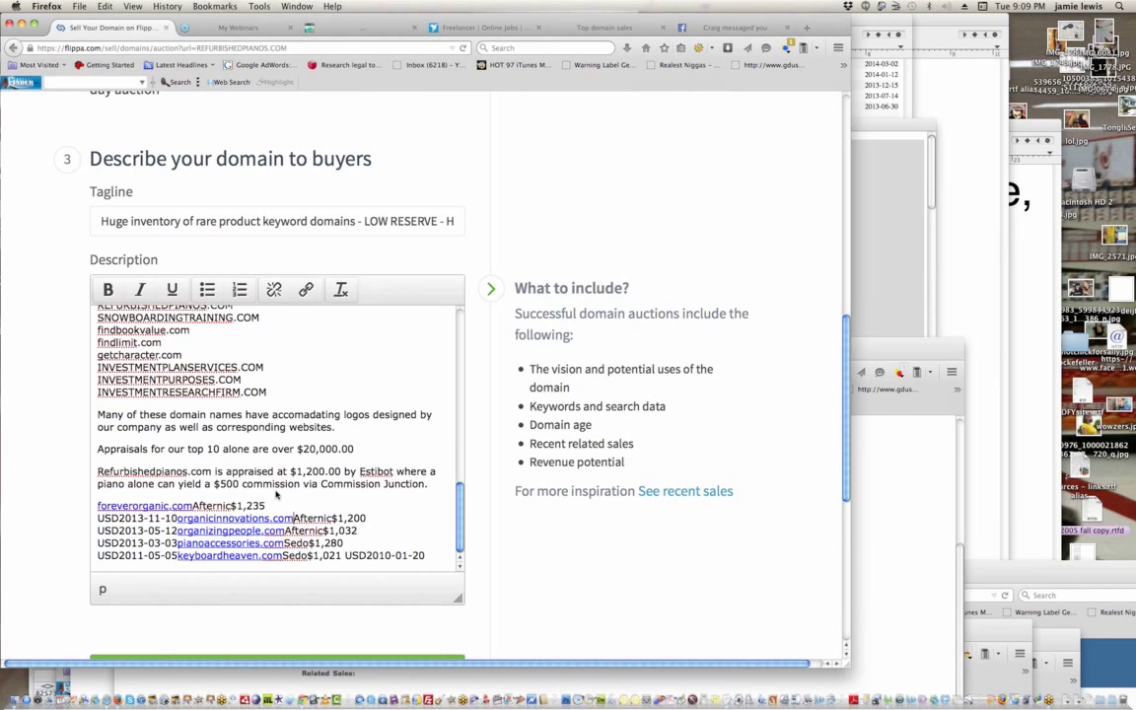
- Insert the line "Here are examples of recent sales in the $1200.00 category:" above the pasted sales
{"action": "left_click", "coordinate": [436, 483]}
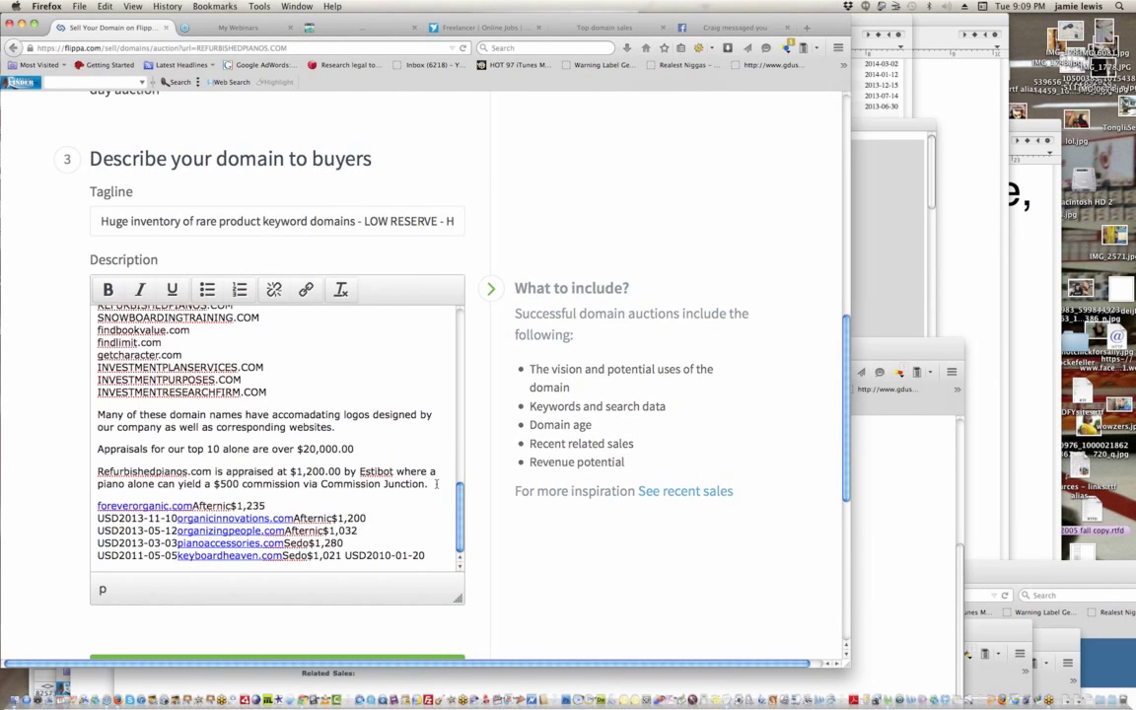
{"action": "key", "text": "Return"}
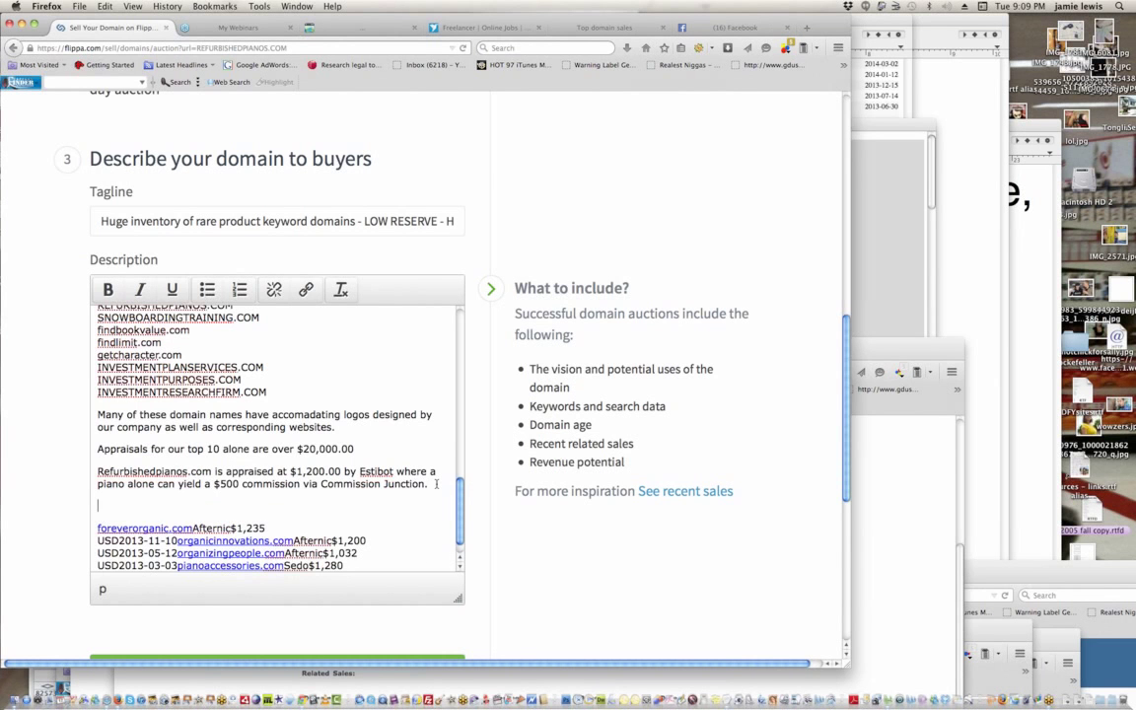
{"action": "type", "text": "Here are examples of"}
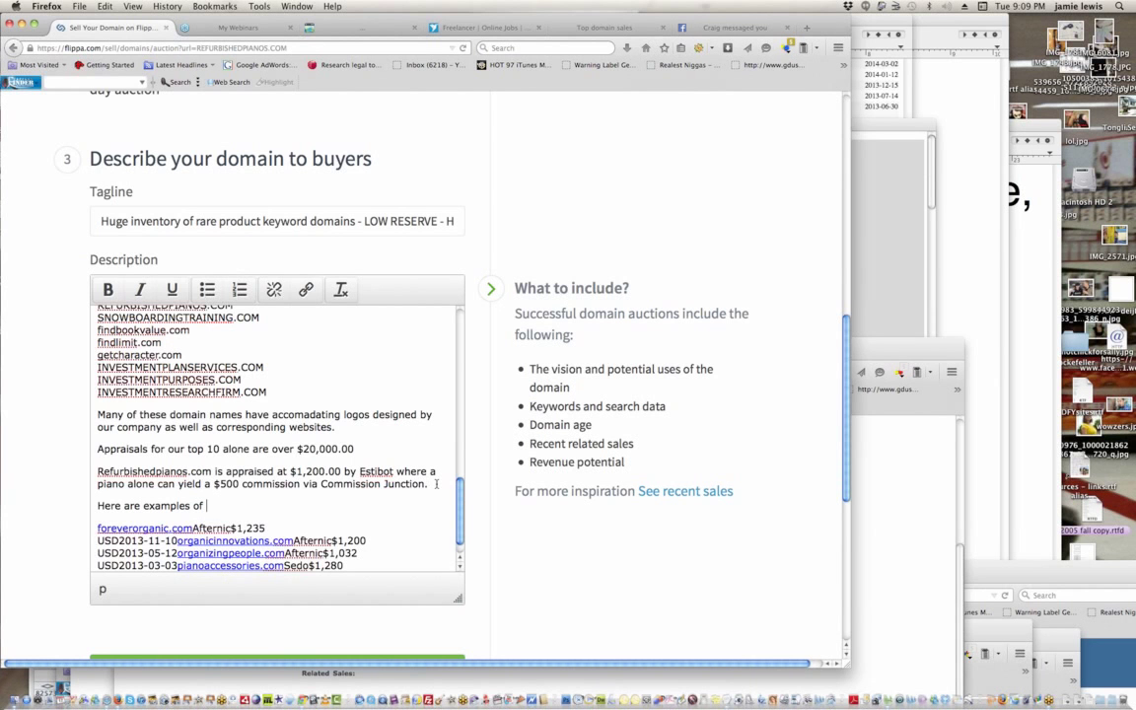
{"action": "type", "text": " recent sales in the $1200"}
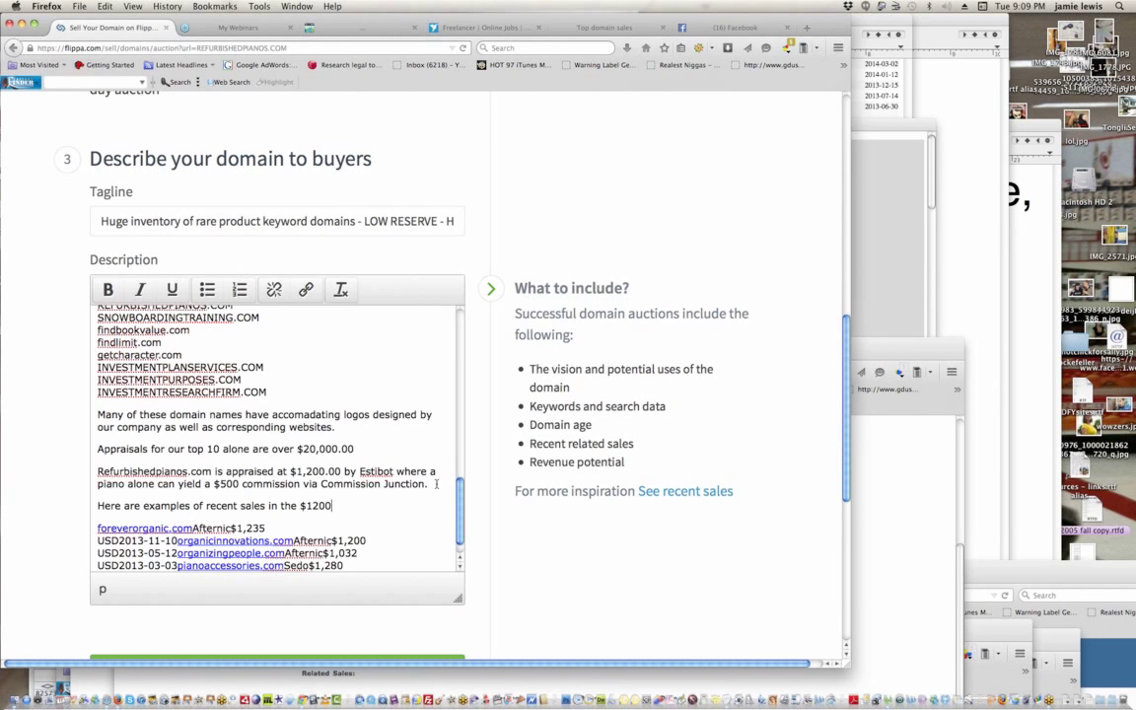
{"action": "type", "text": ".00 category:"}
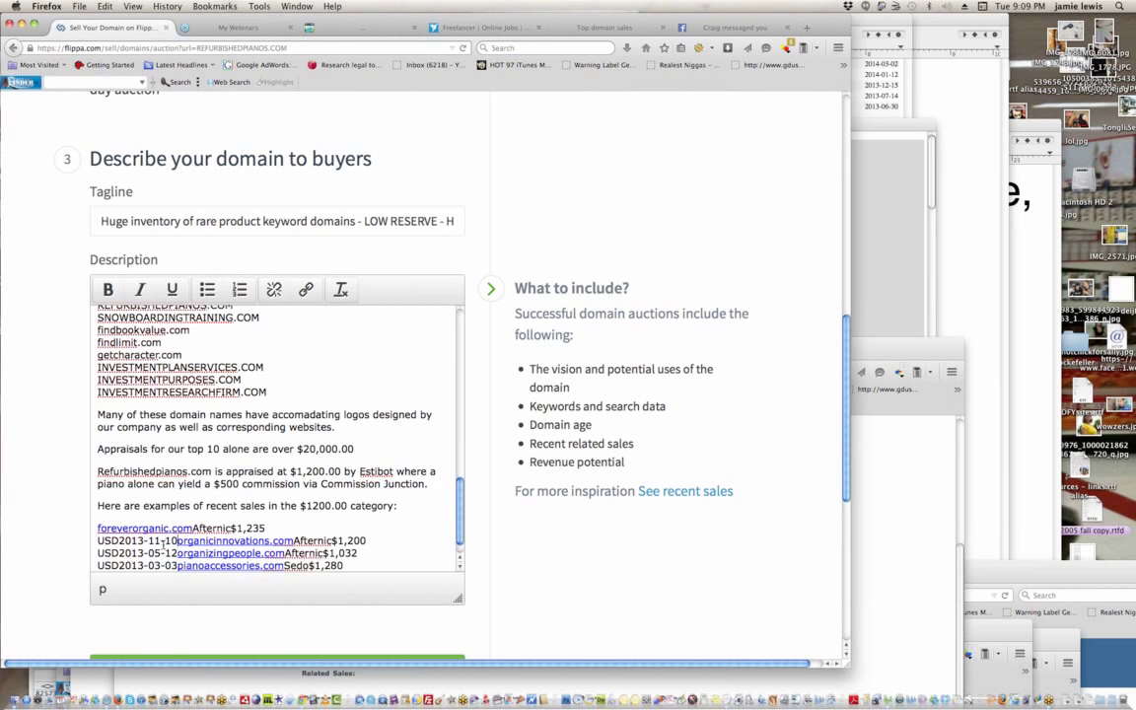
- Delete "USD2013-11-10" before organicinnovations.com and "USD2013-05-12" before organizingpeople.com in the pasted sales
{"action": "left_click_drag", "start_coordinate": [178, 540], "coordinate": [343, 566]}
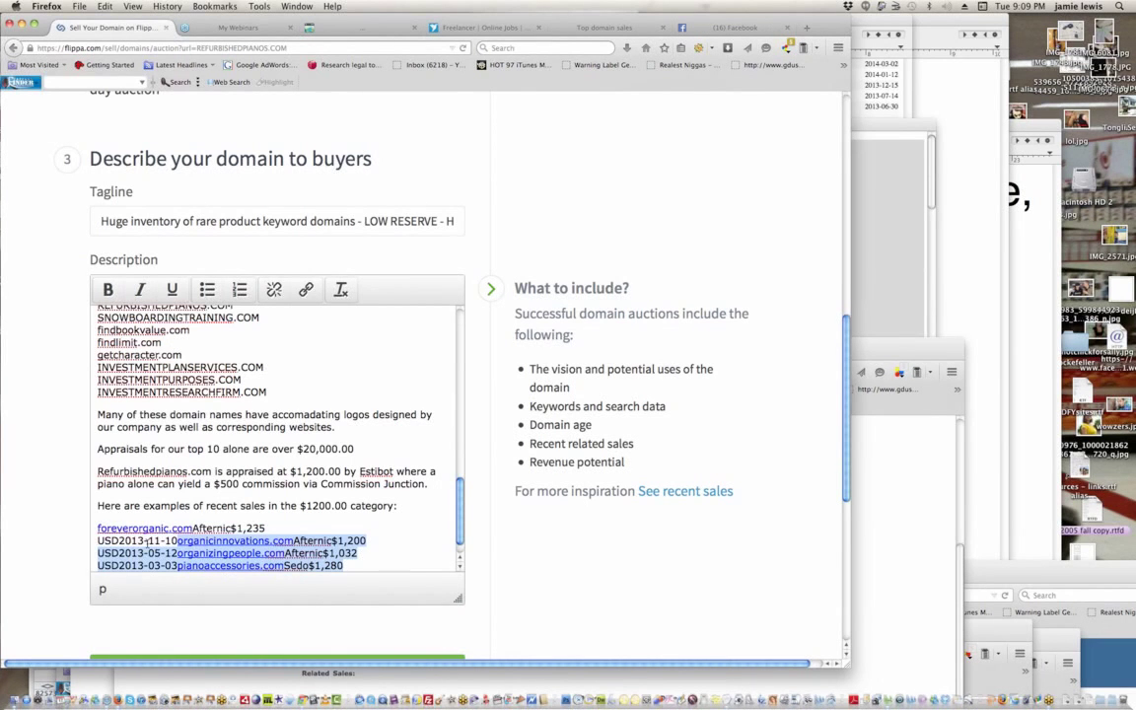
{"action": "left_click_drag", "start_coordinate": [178, 540], "coordinate": [96, 541]}
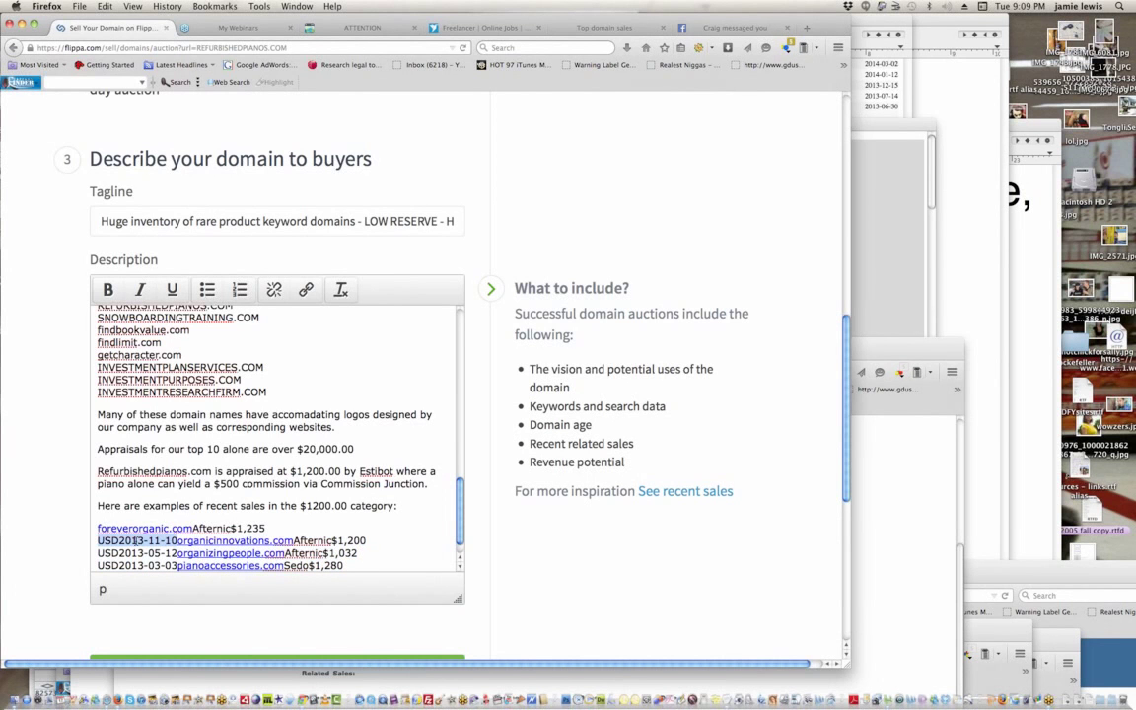
{"action": "key", "text": "BackSpace"}
{"action": "mouse_move", "coordinate": [97, 554]}
{"action": "left_mouse_down"}
{"action": "mouse_move", "coordinate": [343, 566]}
{"action": "mouse_move", "coordinate": [98, 553]}
{"action": "left_mouse_up"}
{"action": "left_click", "coordinate": [97, 554]}
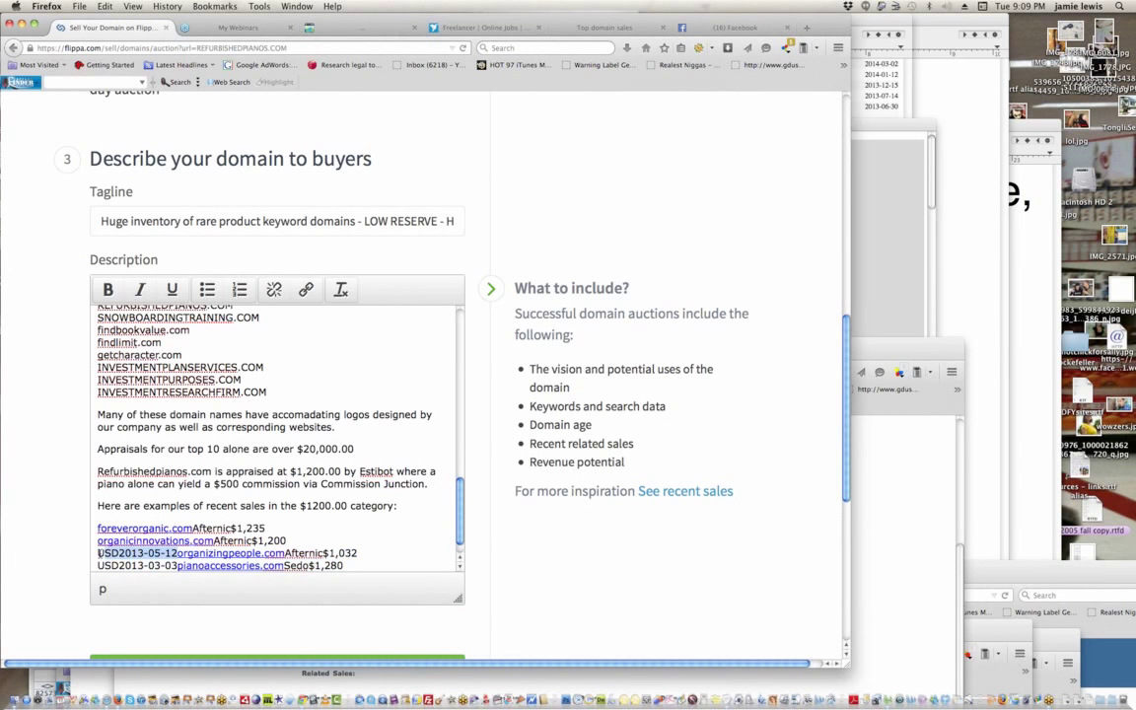
{"action": "key", "text": "BackSpace"}
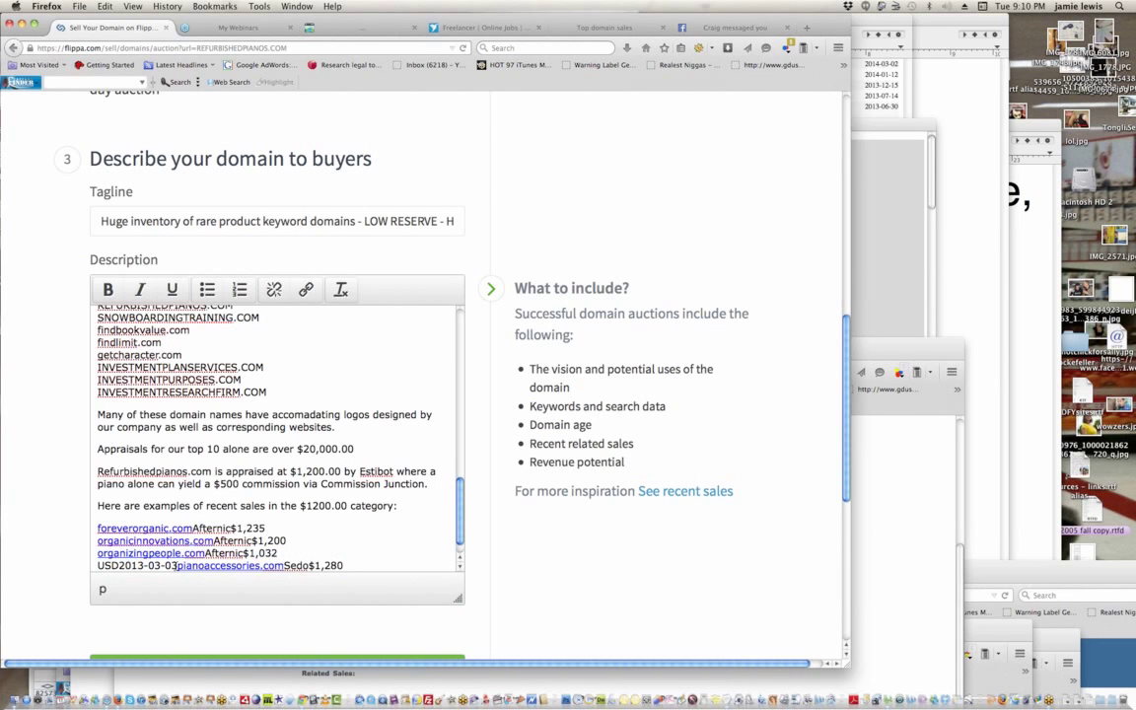
- Delete "USD2013-03-03" before pianoaccessories.com and move that entry into its own paragraph
{"action": "left_click_drag", "start_coordinate": [177, 565], "coordinate": [99, 566]}
{"action": "key", "text": "BackSpace"}
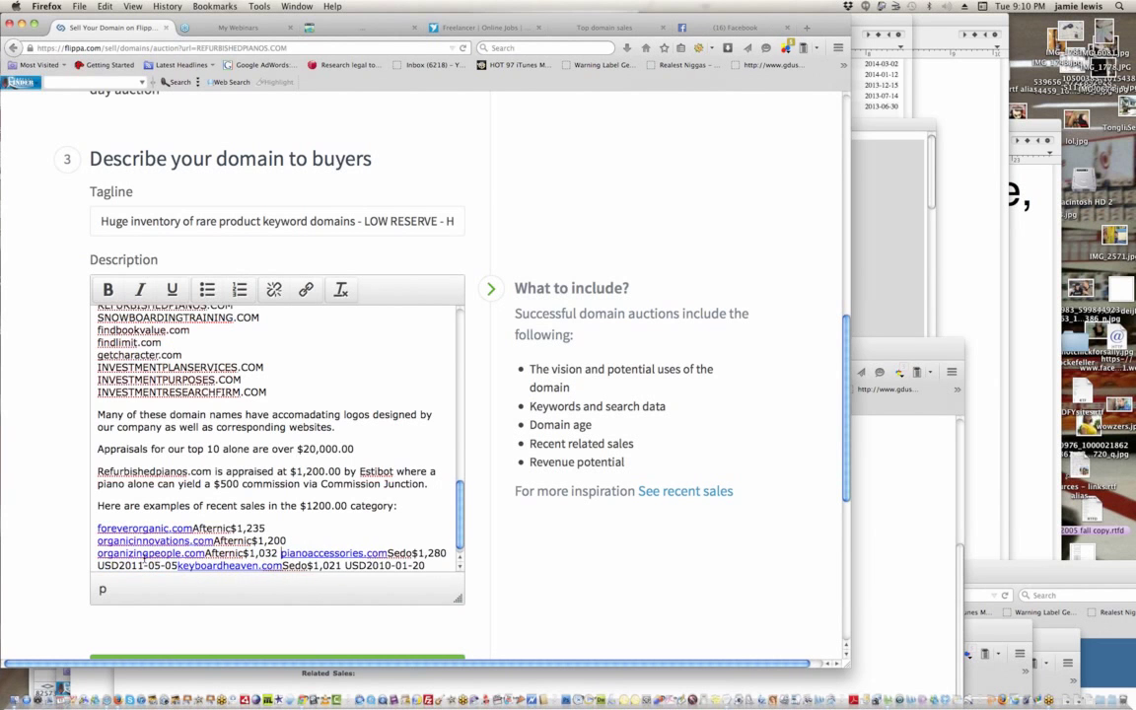
{"action": "key", "text": "Return"}
{"action": "key", "text": "Return"}
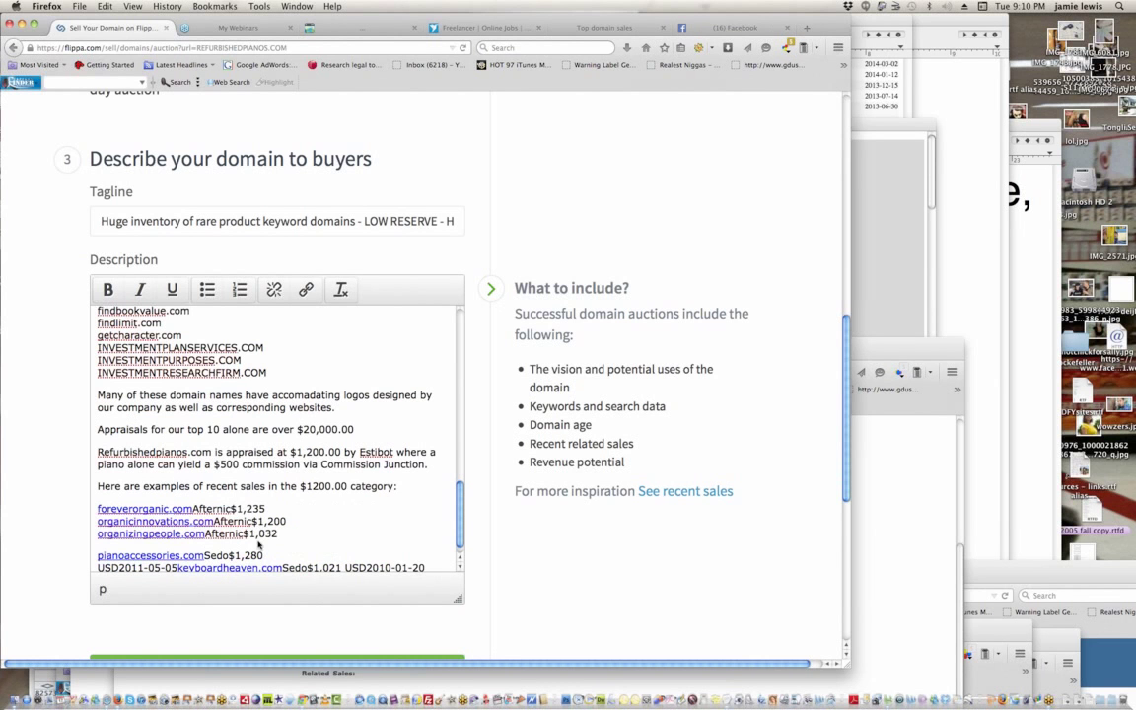
{"action": "left_click", "coordinate": [299, 554]}
{"action": "scroll", "coordinate": [459, 539], "scroll_direction": "down", "scroll_amount": 1}
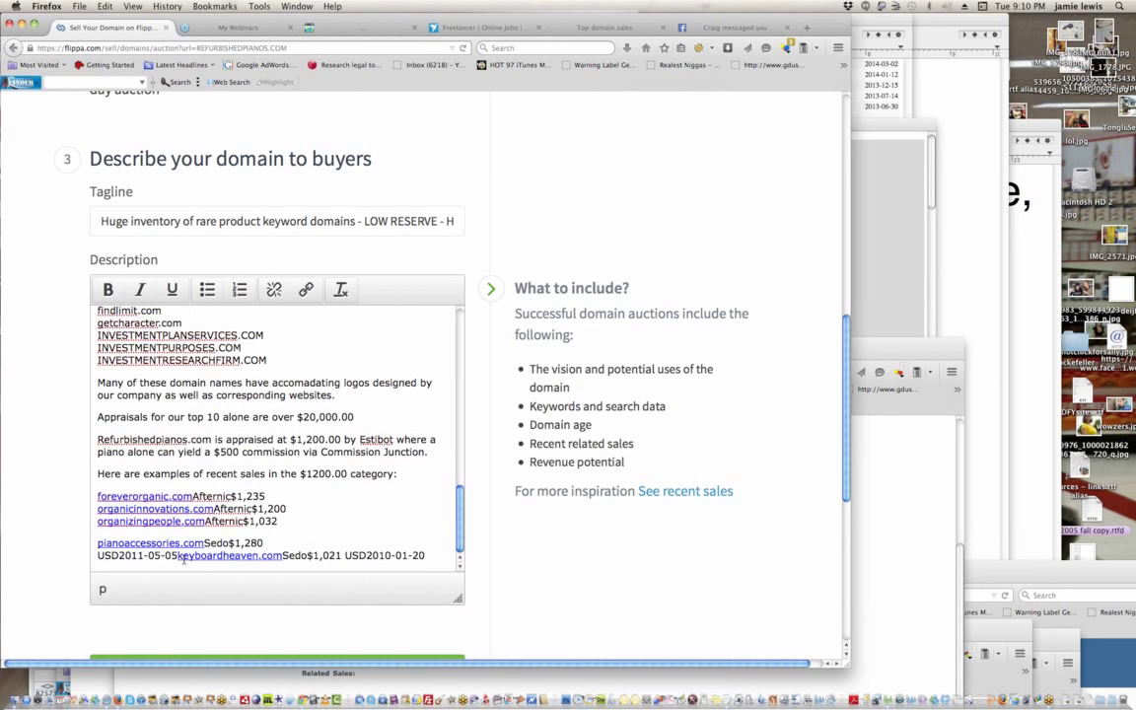
- Delete "USD2011-05-05" before keyboardheaven.com and place that entry in a separate paragraph
{"action": "left_click_drag", "start_coordinate": [175, 556], "coordinate": [96, 555]}
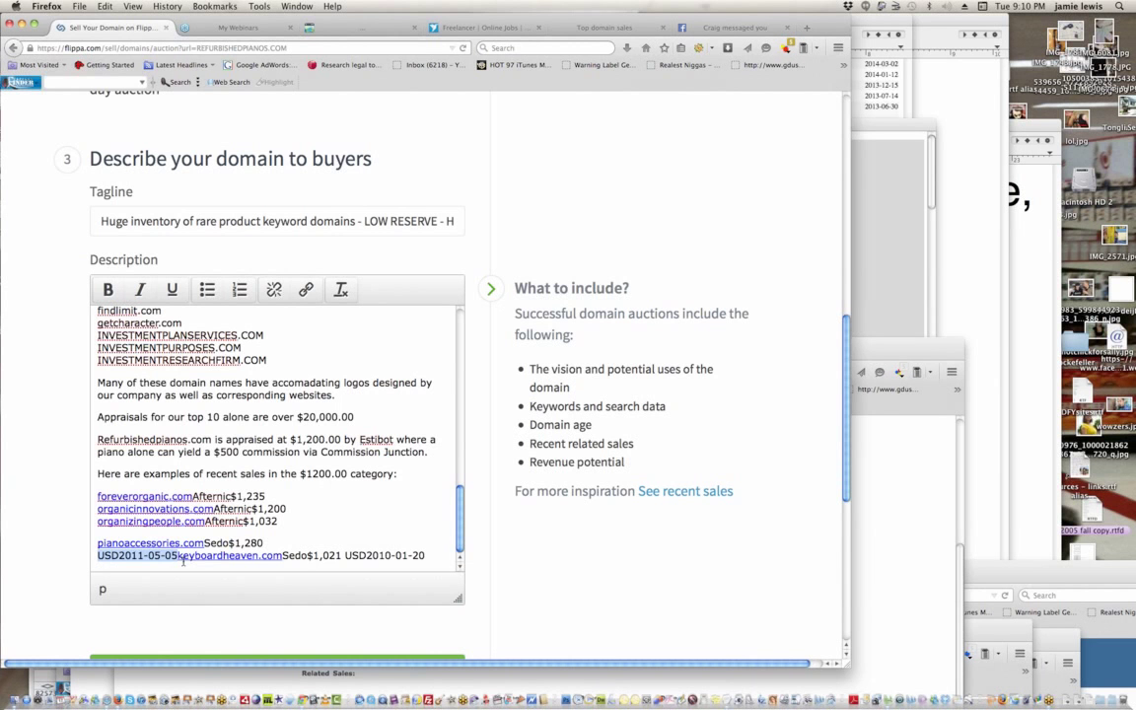
{"action": "key", "text": "BackSpace"}
{"action": "key", "text": "BackSpace"}
{"action": "key", "text": "Return"}
{"action": "key", "text": "Return"}
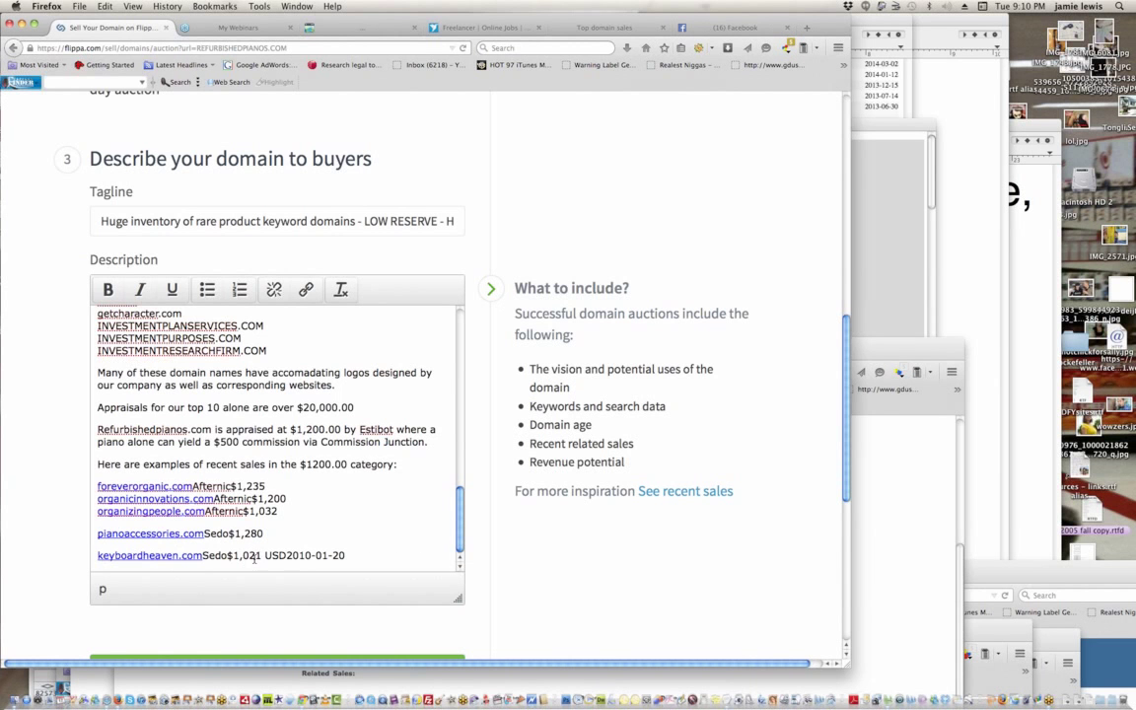
- Remove "USD2010-01-20" from the keyboardheaven.com entry and replace "Sedo" with a space in the last two sales entries
{"action": "left_click_drag", "start_coordinate": [349, 556], "coordinate": [266, 555]}
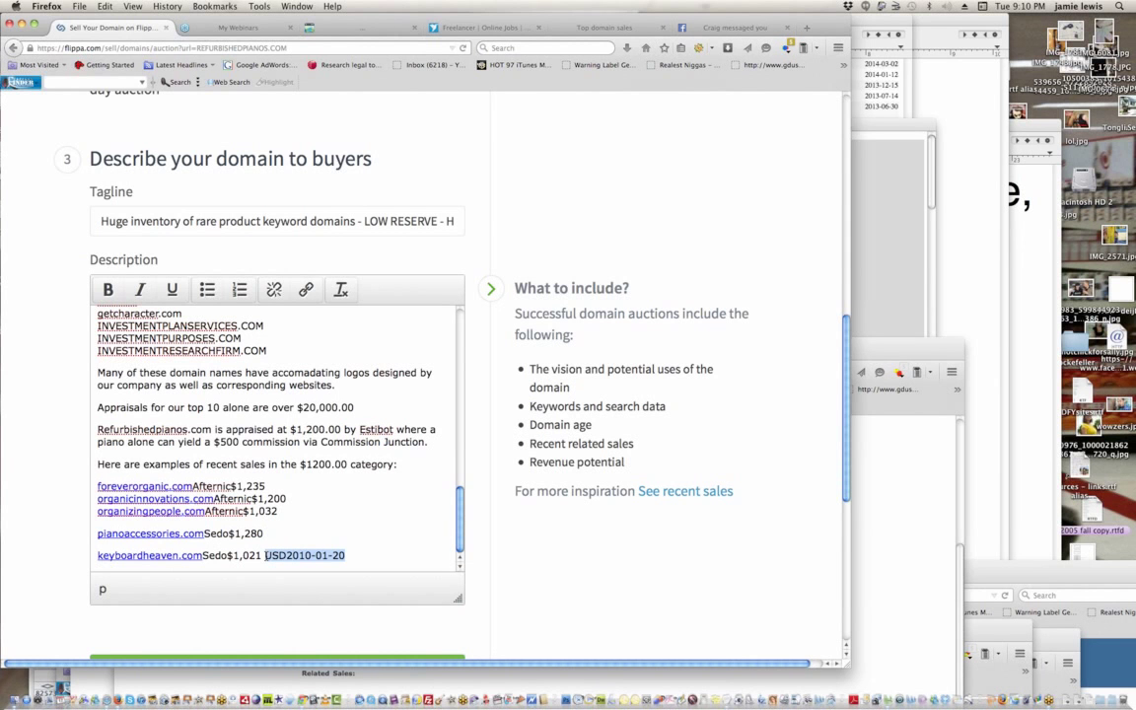
{"action": "key", "text": "BackSpace"}
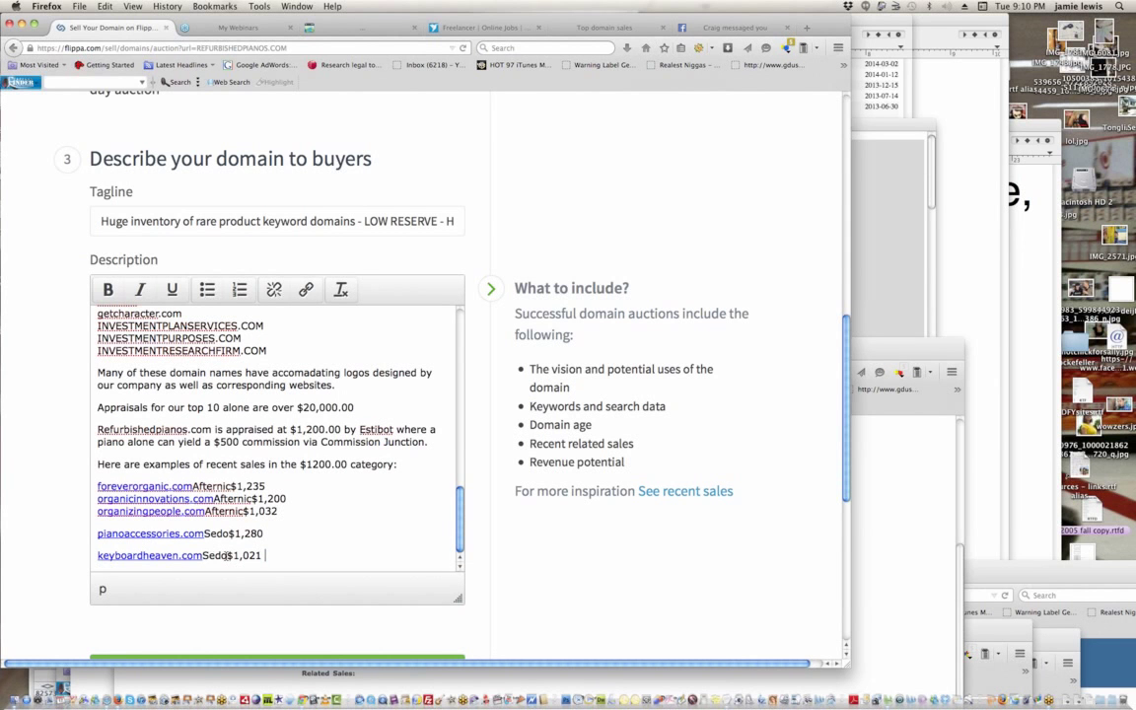
{"action": "mouse_move", "coordinate": [203, 555]}
{"action": "left_mouse_down"}
{"action": "mouse_move", "coordinate": [230, 555]}
{"action": "mouse_move", "coordinate": [204, 533]}
{"action": "left_mouse_up"}
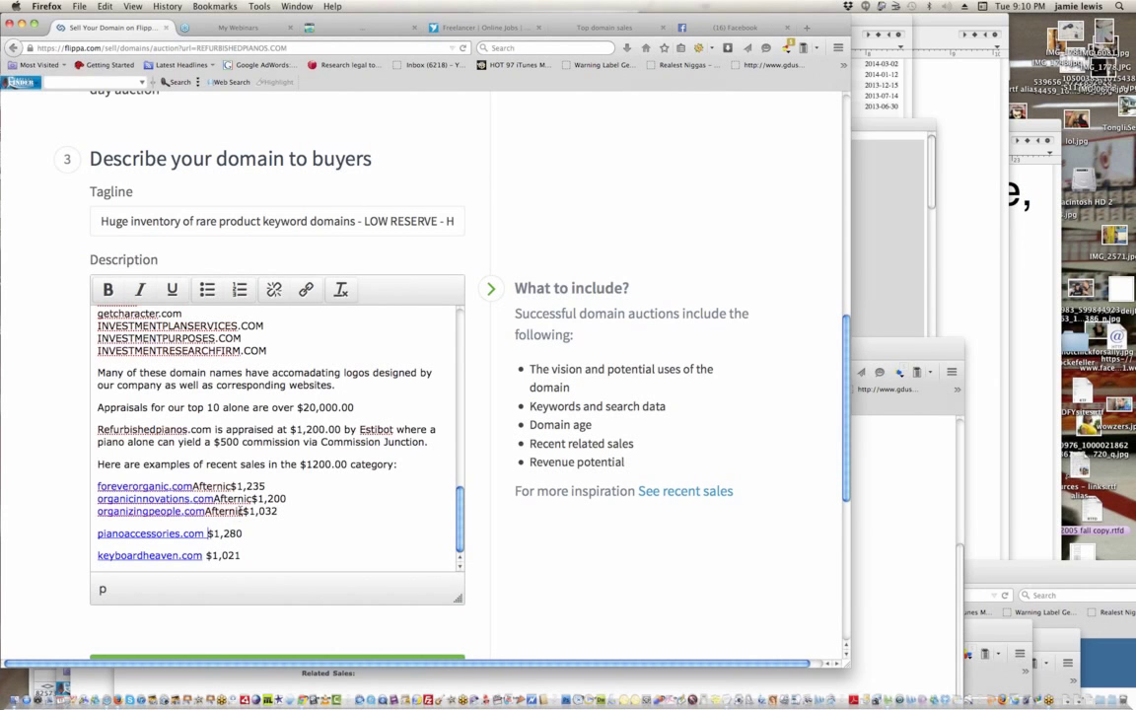
- Remove "Afternic" from the organizingpeople.com entry and break its domain and price into separate paragraphs
{"action": "left_click_drag", "start_coordinate": [242, 511], "coordinate": [206, 513]}
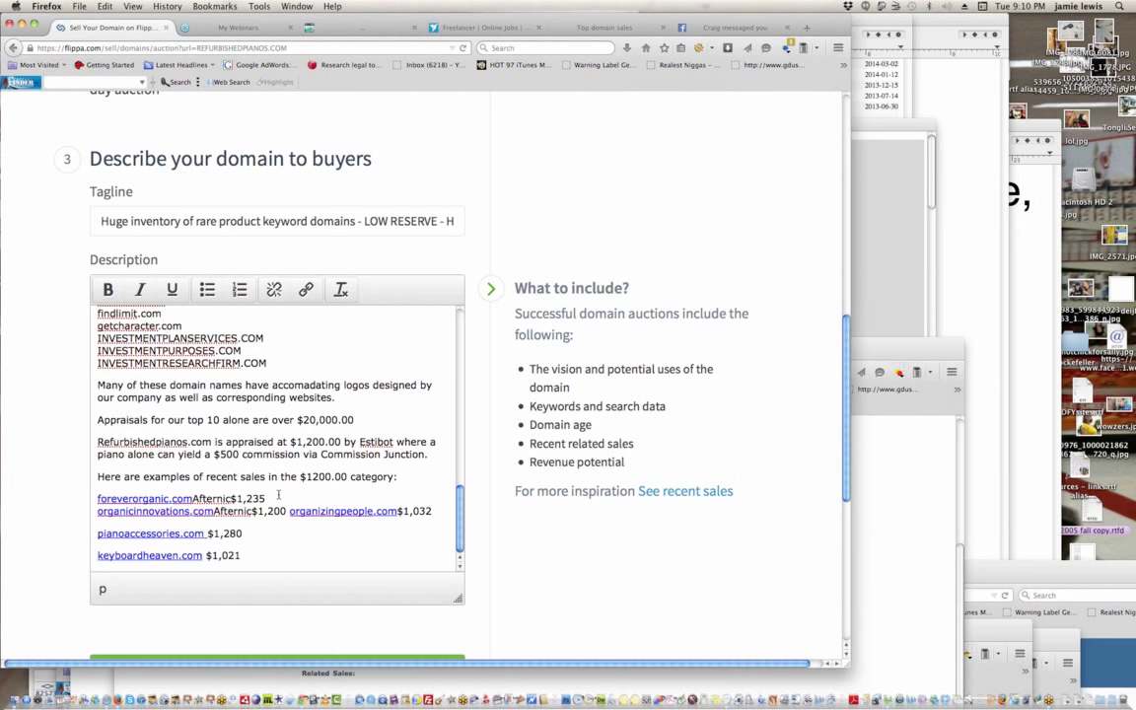
{"action": "key", "text": "Return"}
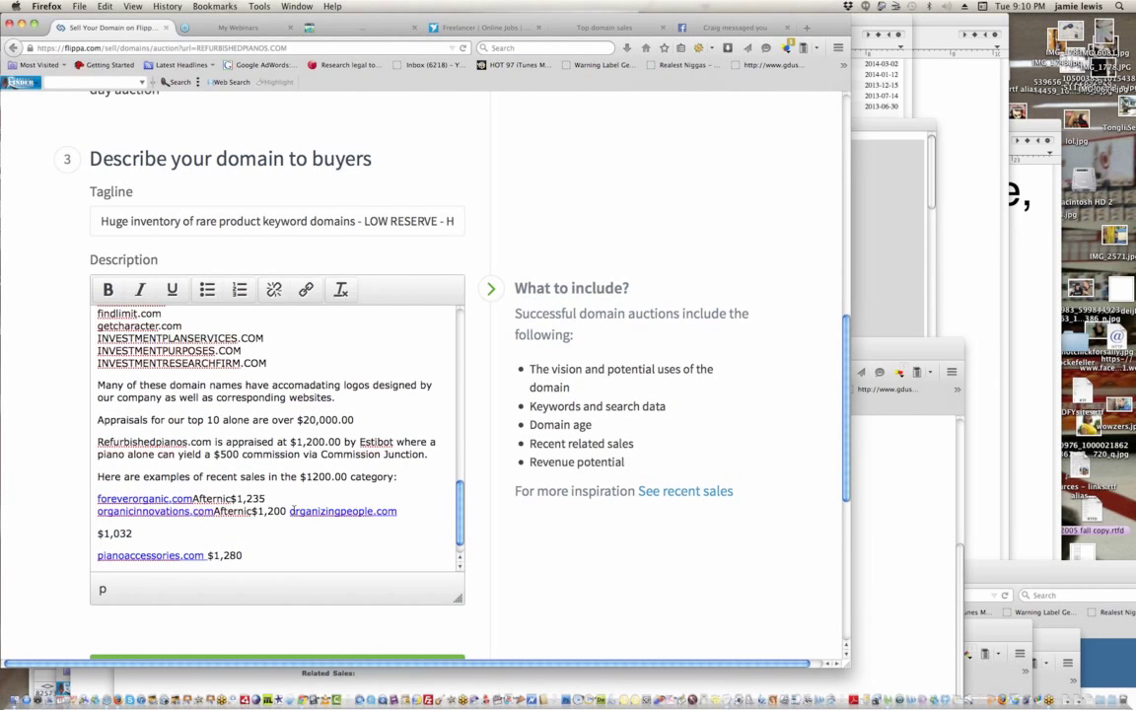
{"action": "key", "text": "Return"}
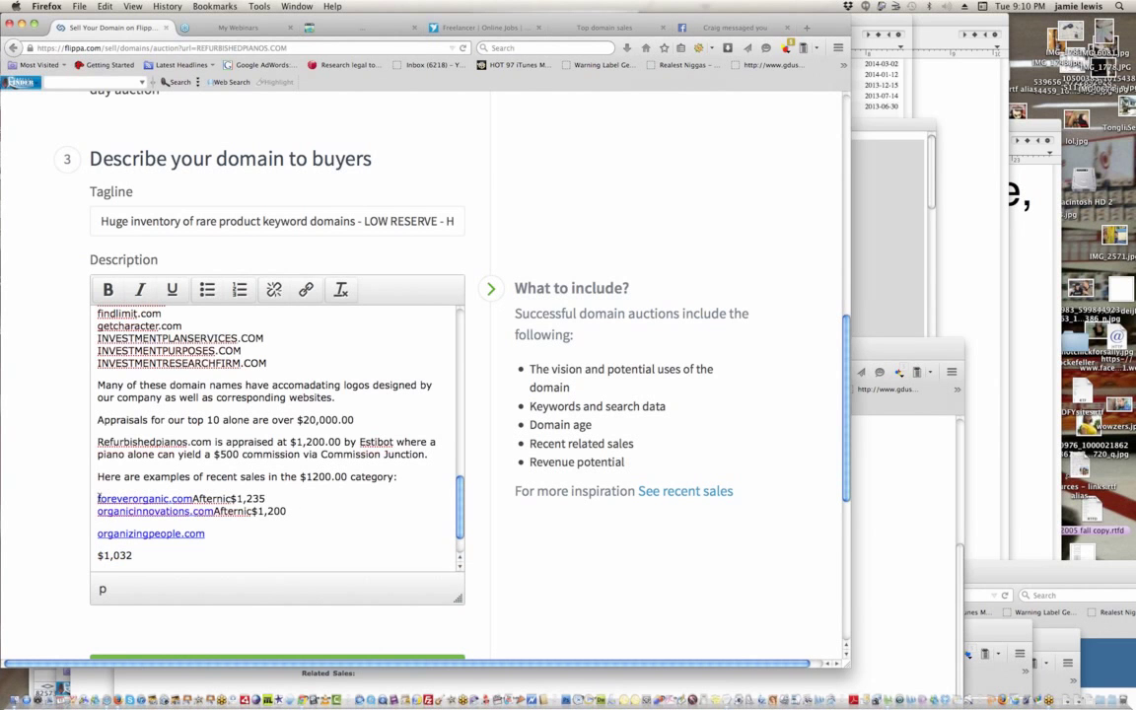
- Cut the recent sales entries out of the description and paste them into a new TextEdit document
{"action": "left_click_drag", "start_coordinate": [98, 498], "coordinate": [167, 585]}
{"action": "key", "text": "super+x"}
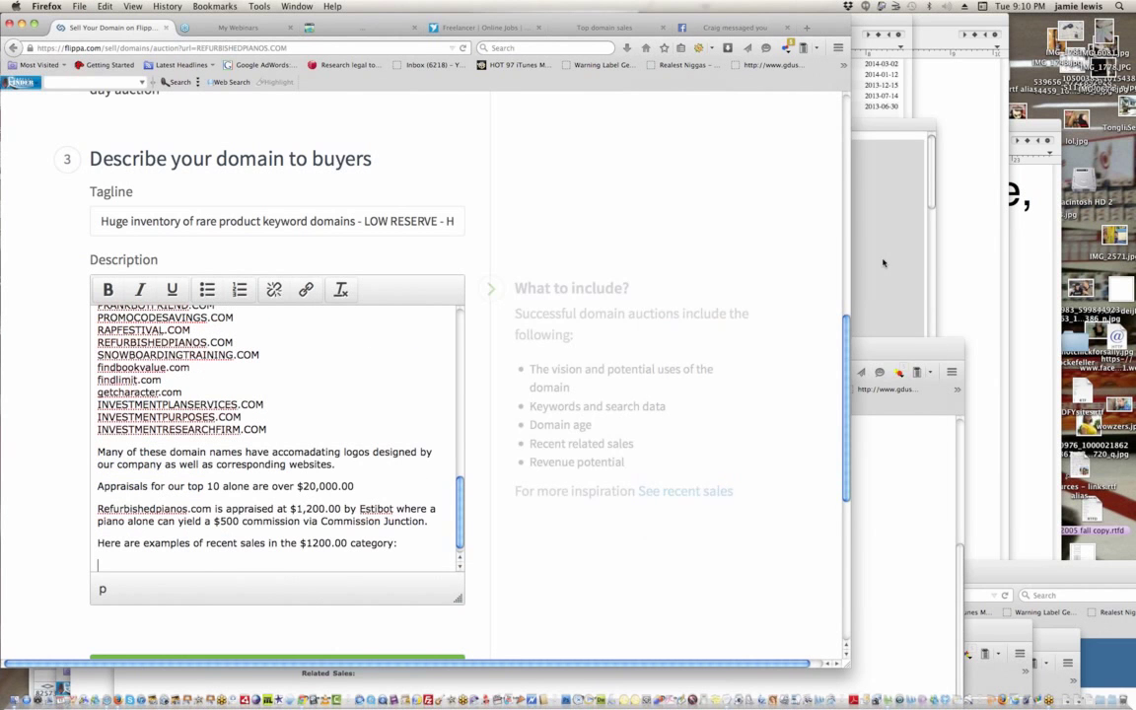
{"action": "left_click", "coordinate": [884, 263]}
{"action": "left_click", "coordinate": [84, 6]}
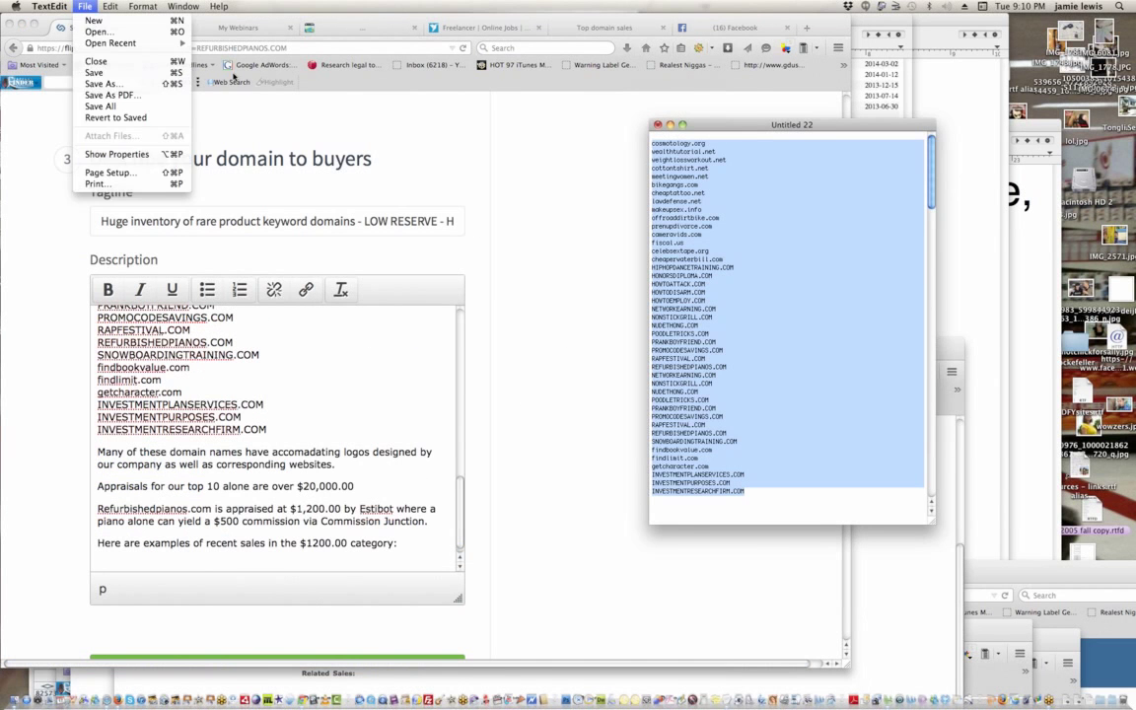
{"action": "key", "text": "super+n"}
{"action": "key", "text": "super+v"}
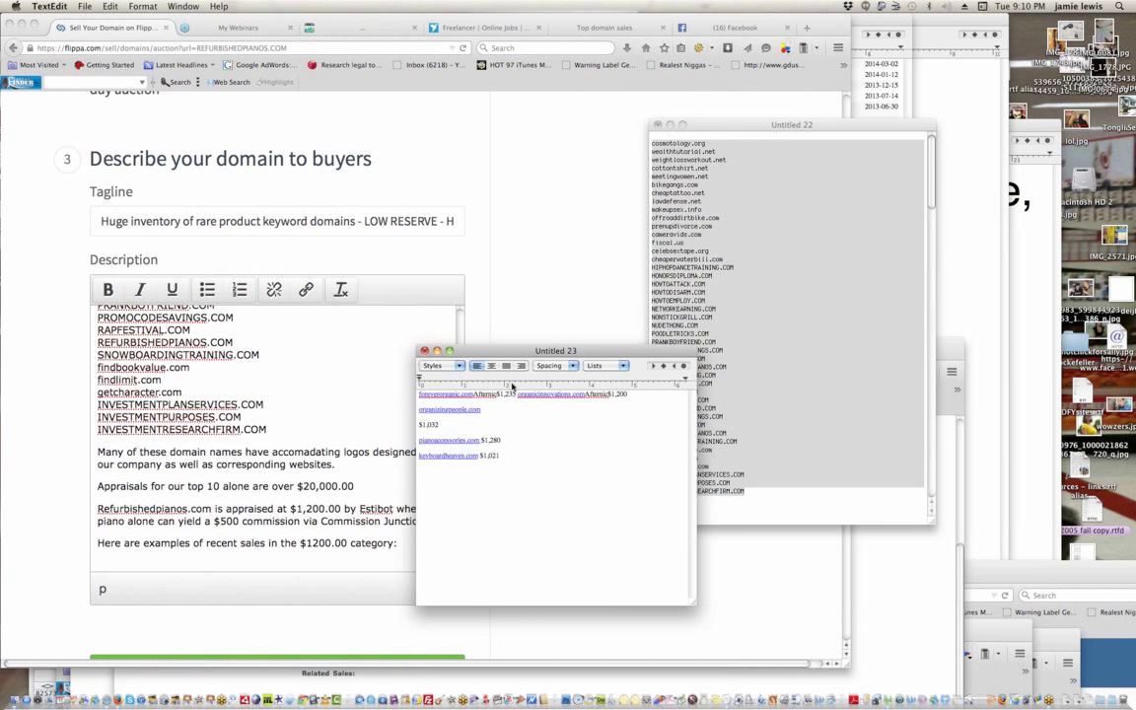
- Convert the new document with the sales entries to plain text
{"action": "left_click", "coordinate": [110, 6]}
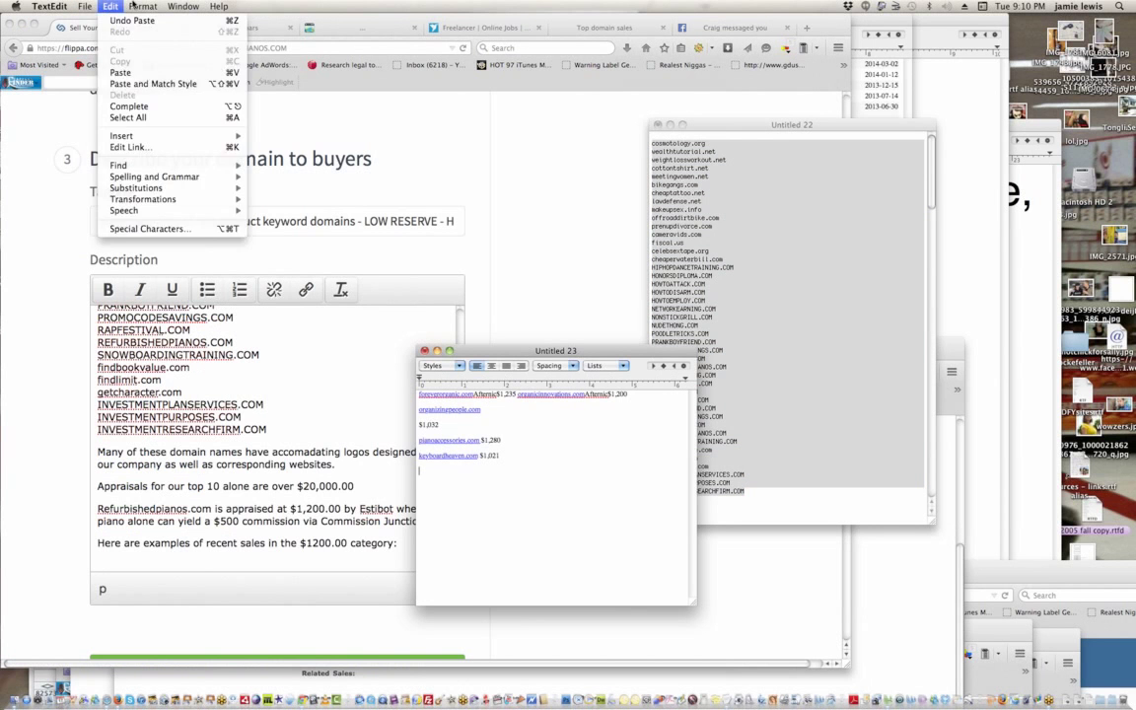
{"action": "left_click", "coordinate": [148, 49]}
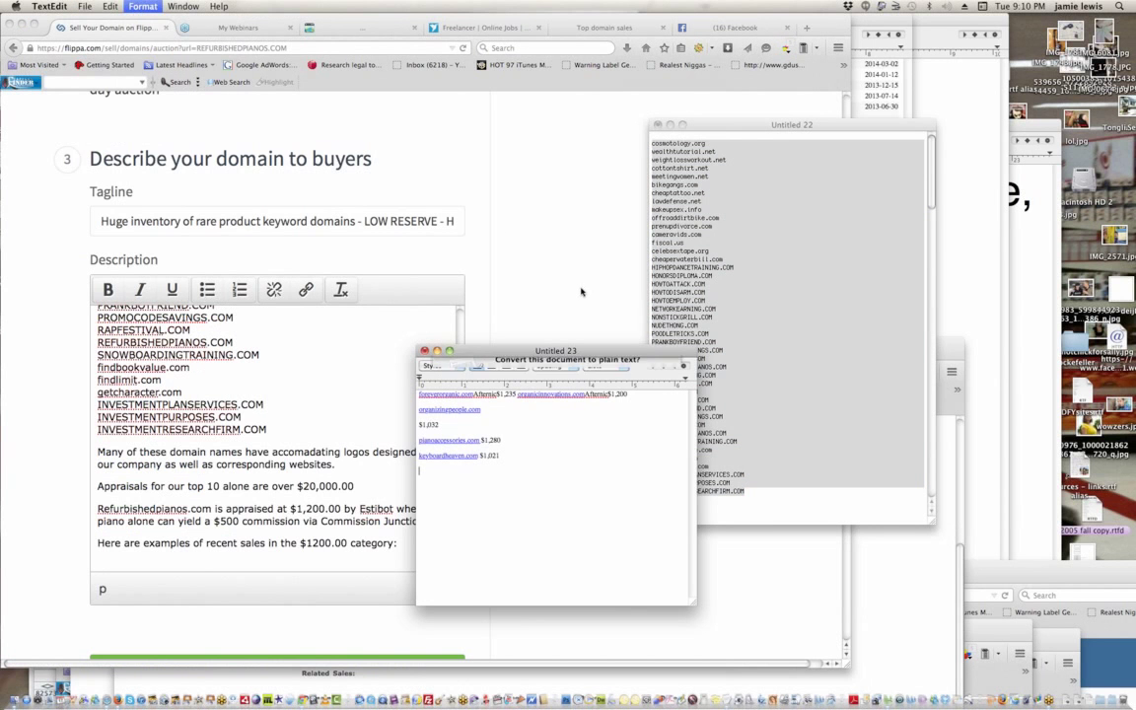
{"action": "left_click", "coordinate": [645, 419]}
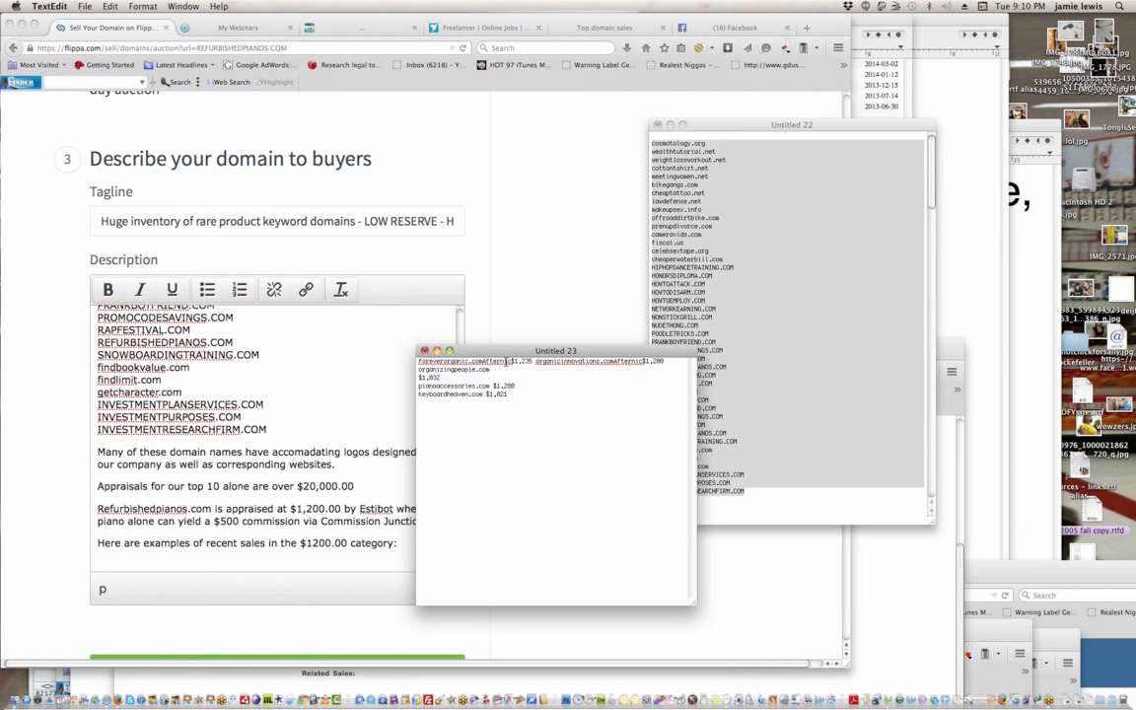
- Remove "Afternic" from the foreverorganic.com and organicinnovations.com entries and arrange the list with one domain and its price per line
{"action": "left_click_drag", "start_coordinate": [512, 361], "coordinate": [484, 362]}
{"action": "key", "text": "BackSpace"}
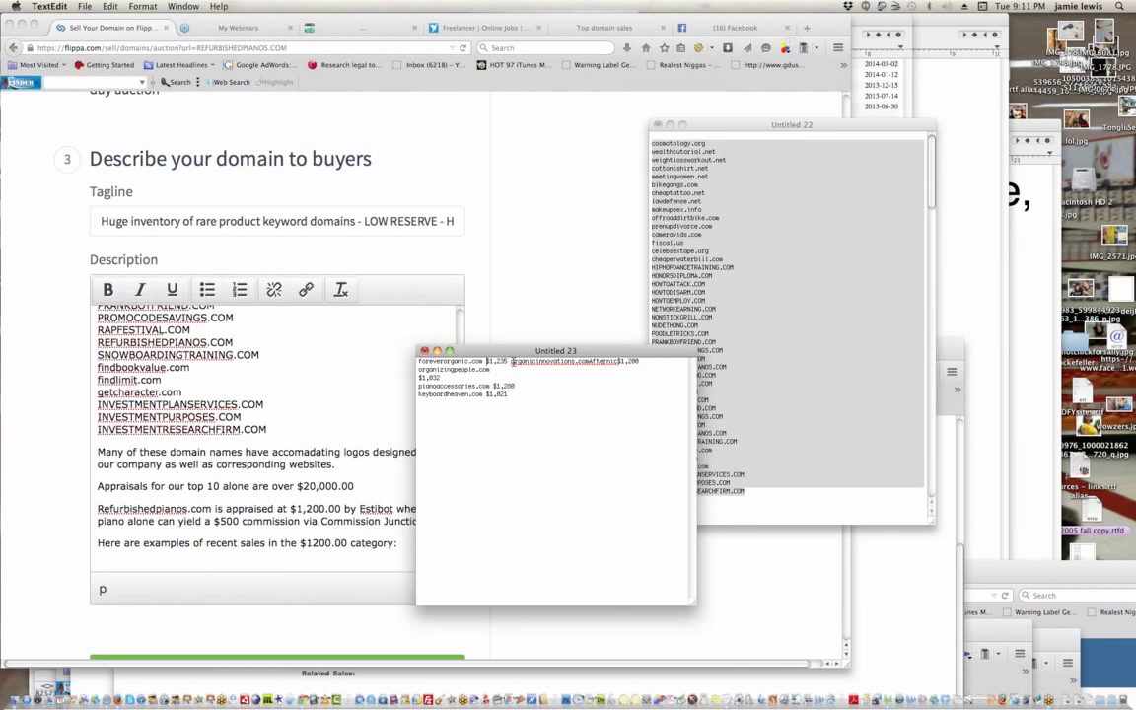
{"action": "left_click", "coordinate": [512, 361]}
{"action": "key", "text": "Return"}
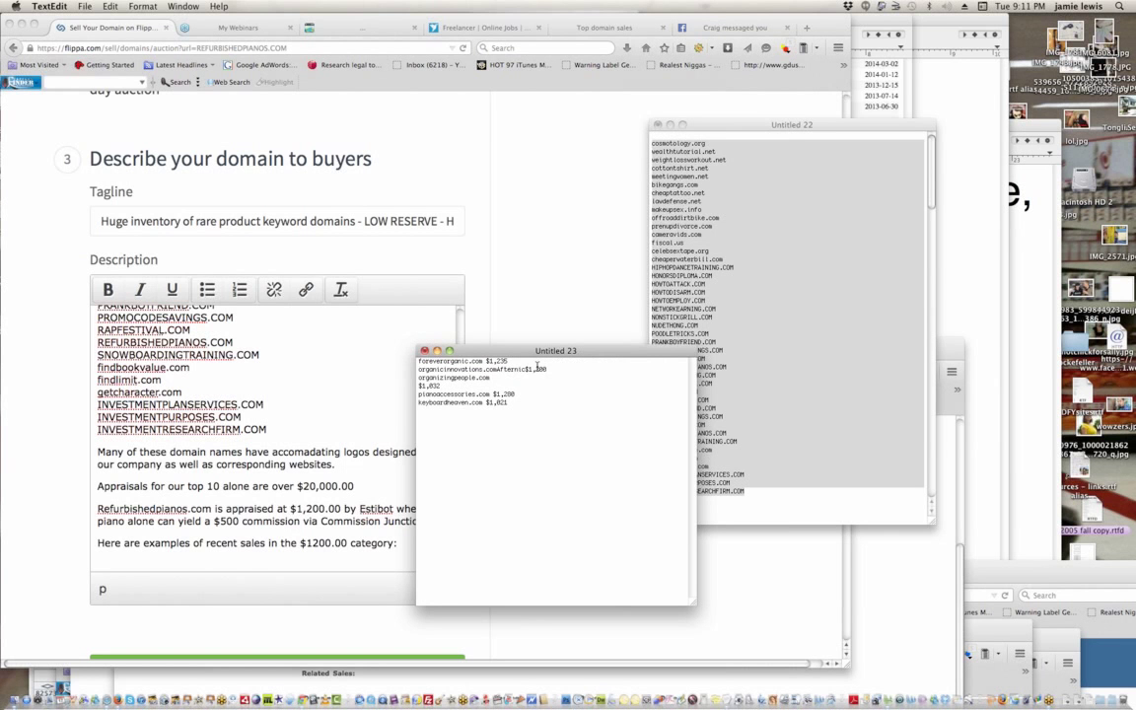
{"action": "left_click_drag", "start_coordinate": [525, 370], "coordinate": [497, 369]}
{"action": "key", "text": "BackSpace"}
{"action": "left_click", "coordinate": [419, 386]}
{"action": "key", "text": "BackSpace"}
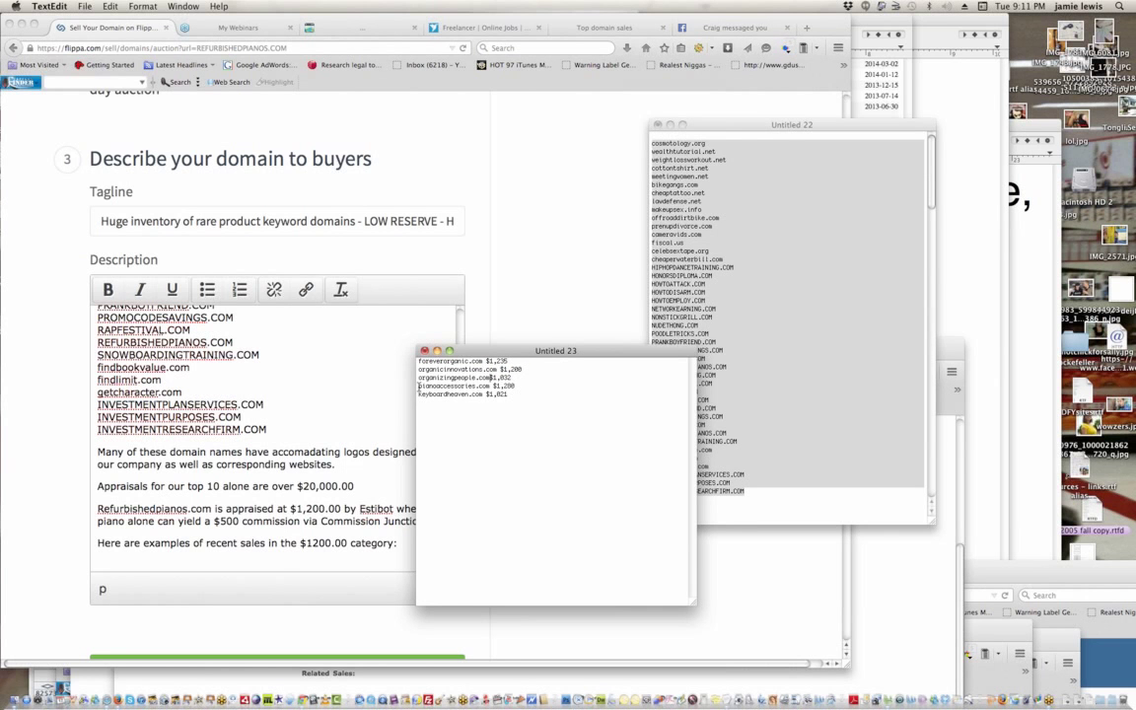
- Copy the cleaned five-line sales list into the Flippa description below "Here are examples of recent sales in the $1200.00 category:"
{"action": "left_click_drag", "start_coordinate": [529, 400], "coordinate": [373, 324]}
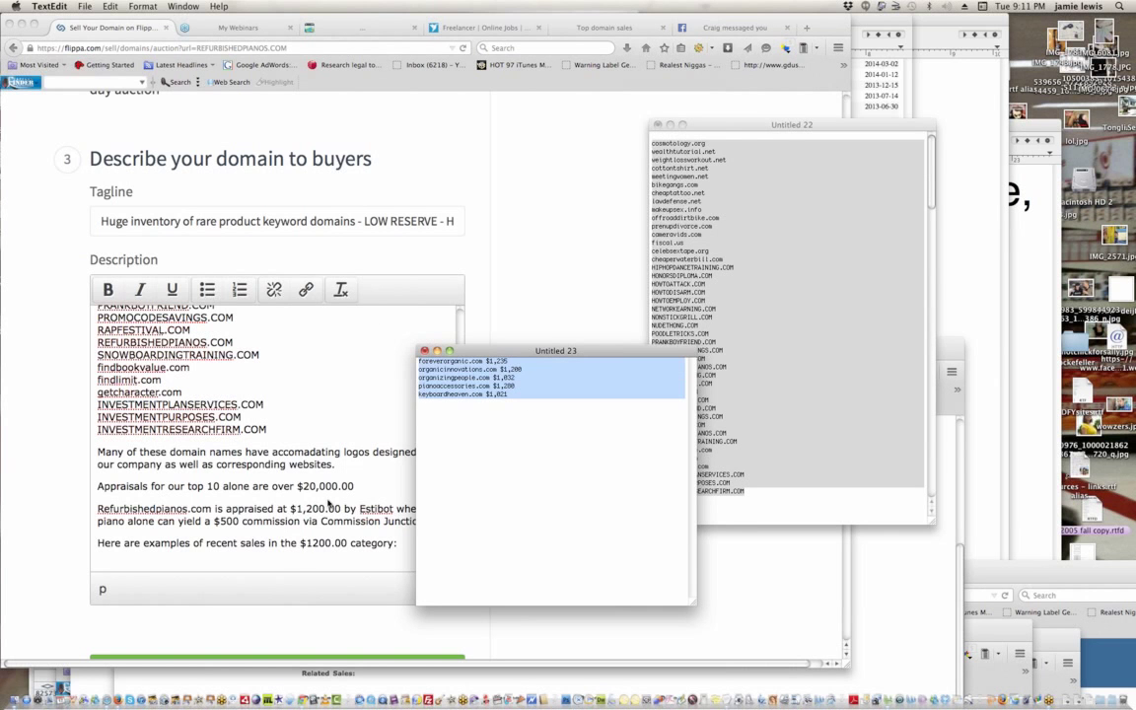
{"action": "left_click", "coordinate": [298, 563]}
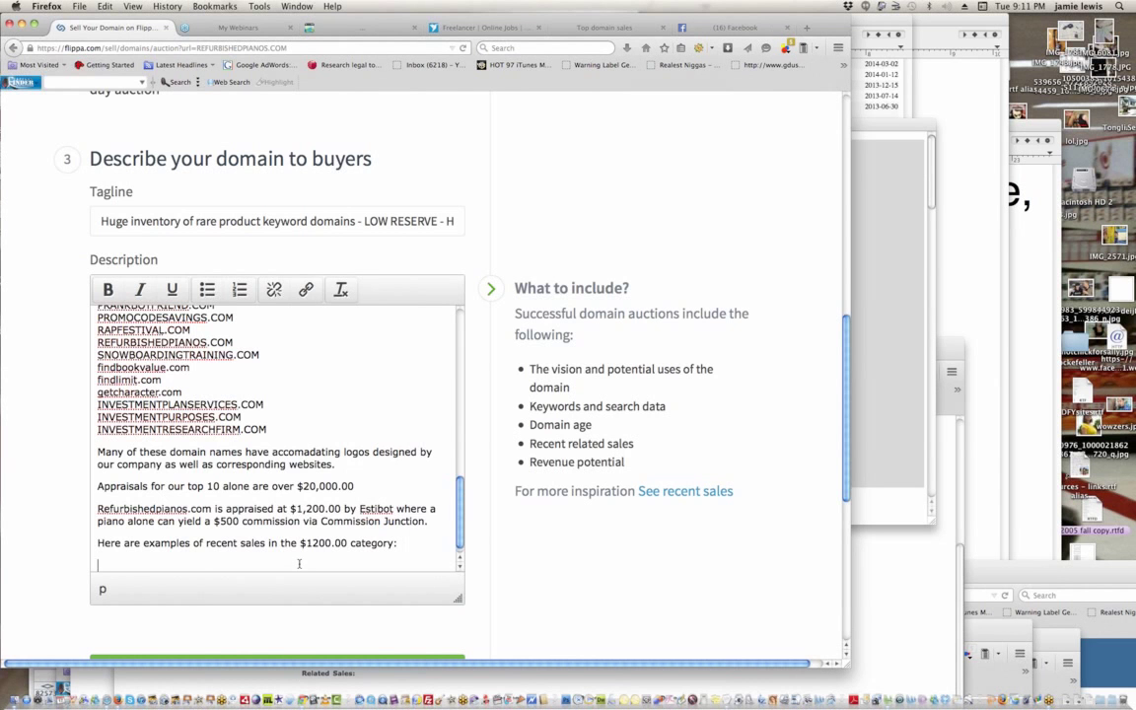
{"action": "key", "text": "super+v"}
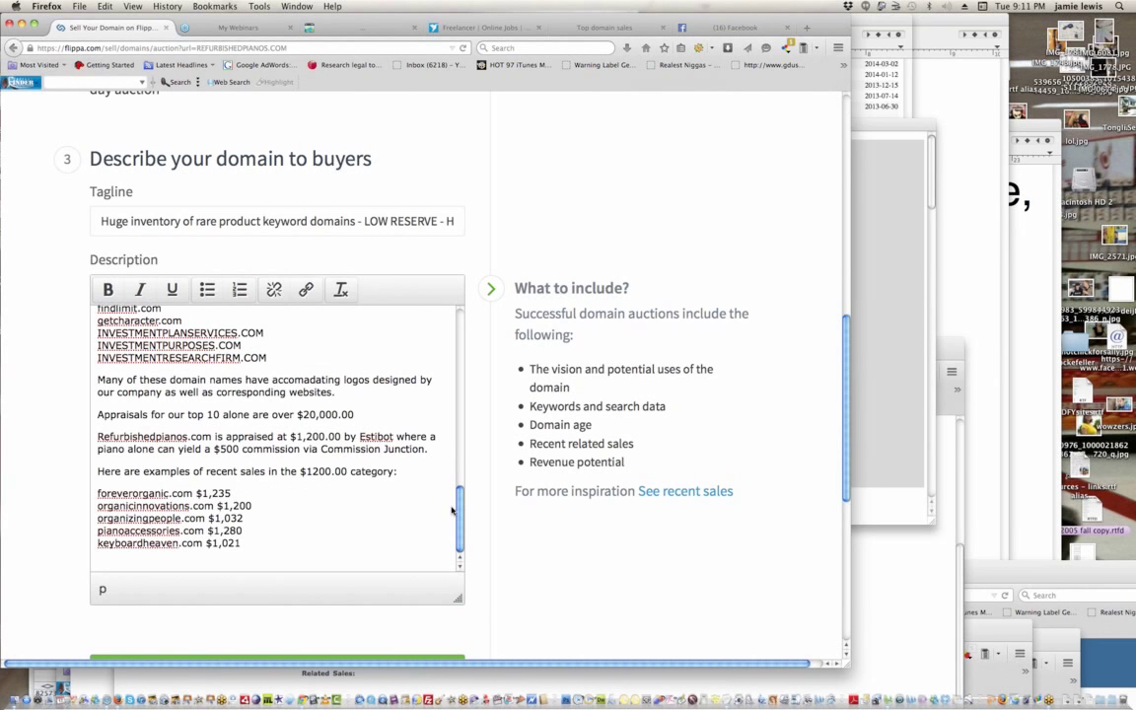
- Duplicate the Refurbishedpianos.com appraisal paragraph and the recent-sales intro line below the sales list in the description
{"action": "left_click_drag", "start_coordinate": [97, 436], "coordinate": [395, 470]}
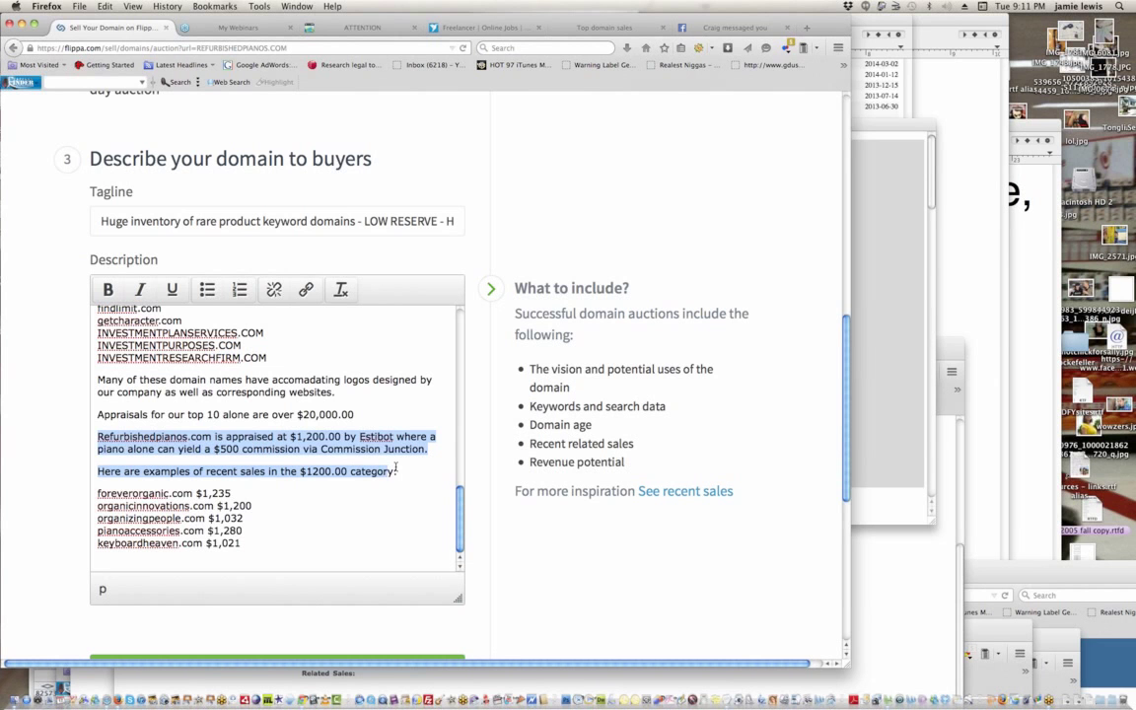
{"action": "left_click", "coordinate": [255, 559]}
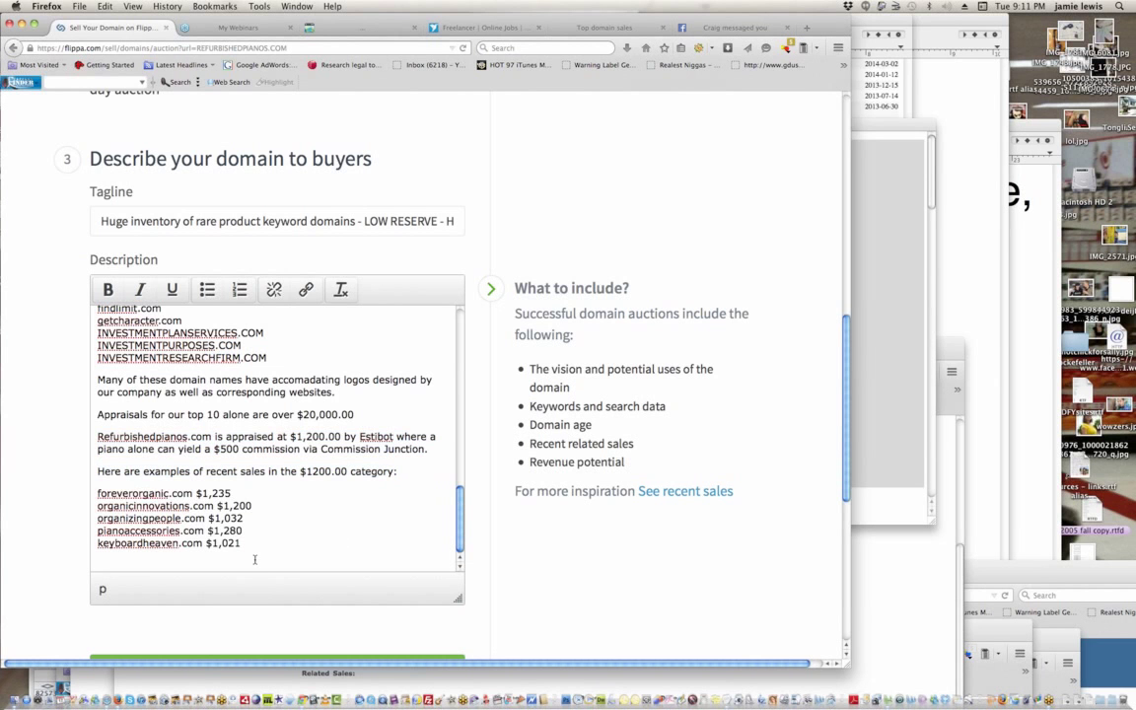
{"action": "key", "text": "Return"}
{"action": "key", "text": "ctrl+v"}
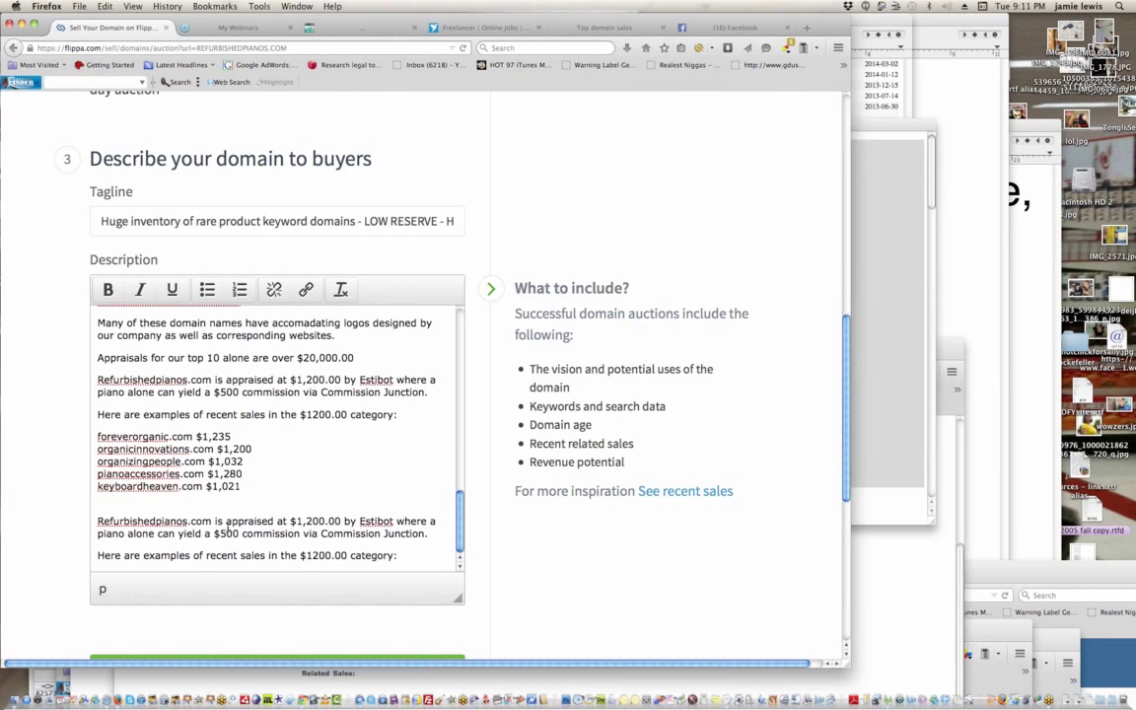
- Copy the entire Flippa description into a new TextEdit document and enlarge that document's window
{"action": "left_click", "coordinate": [806, 322]}
{"action": "left_click", "coordinate": [885, 338]}
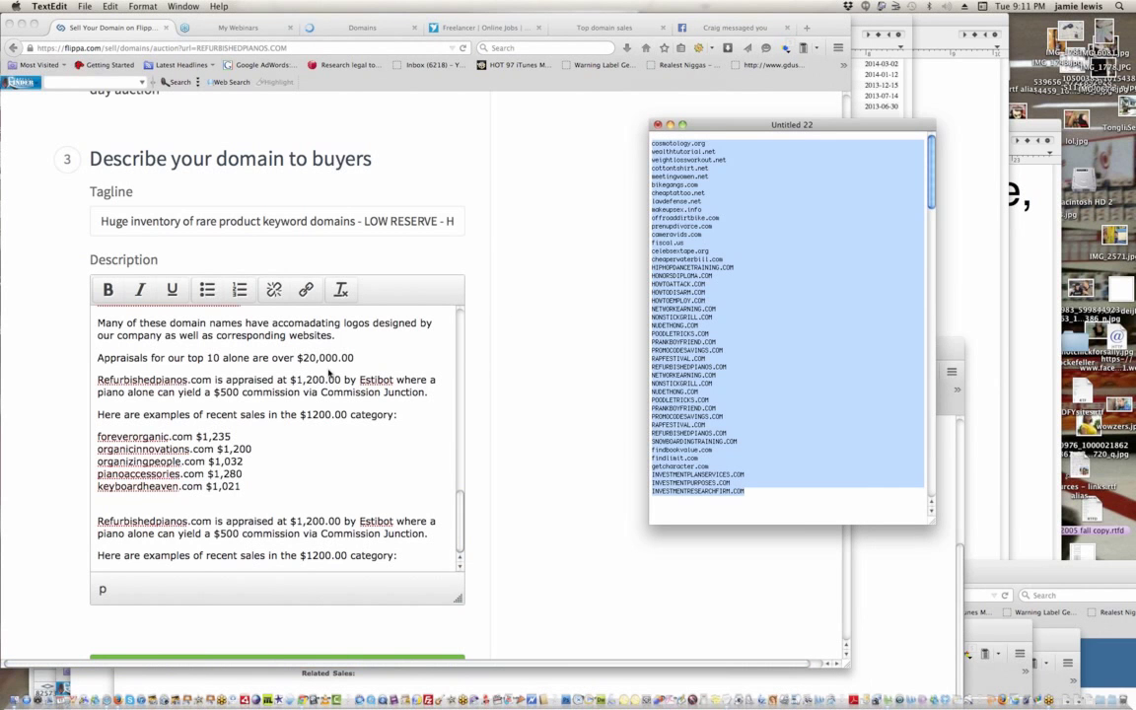
{"action": "left_click", "coordinate": [293, 376]}
{"action": "key", "text": "super+a"}
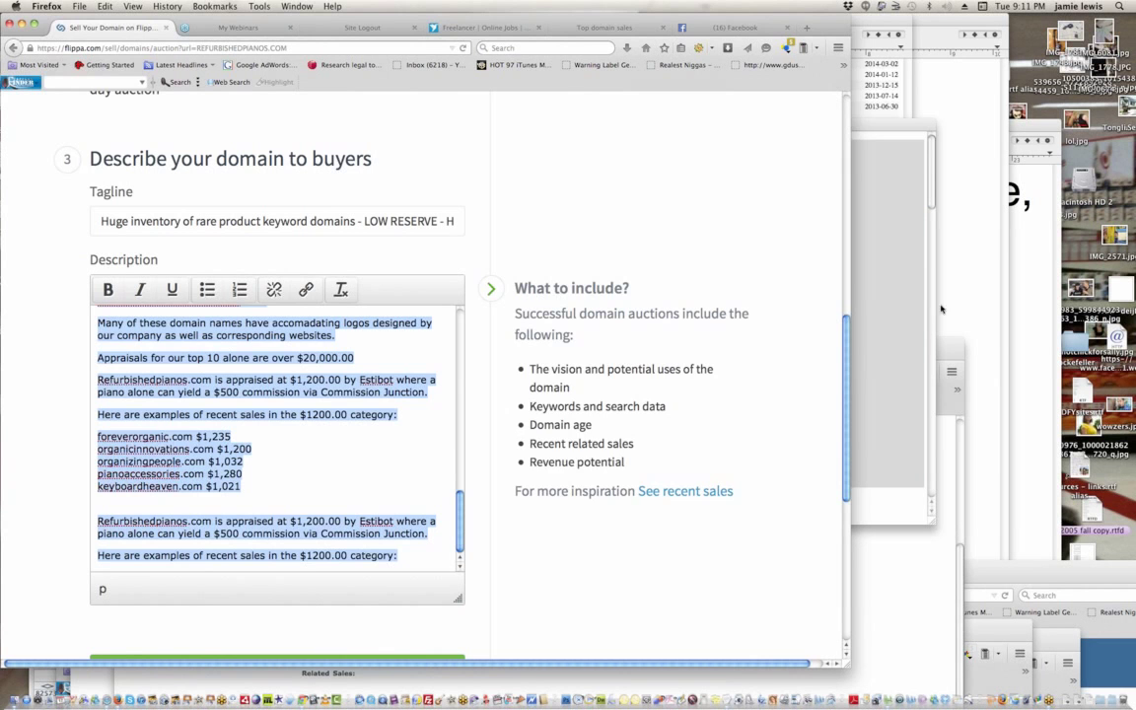
{"action": "left_click", "coordinate": [898, 303]}
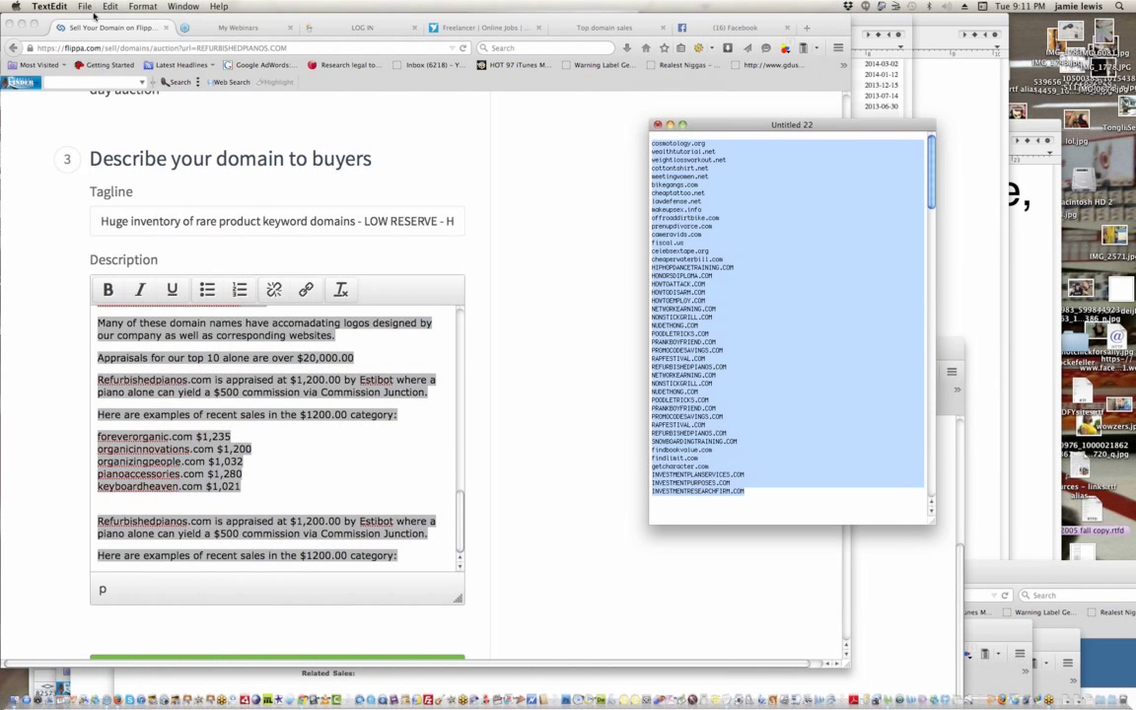
{"action": "left_click", "coordinate": [85, 6]}
{"action": "left_click", "coordinate": [94, 21]}
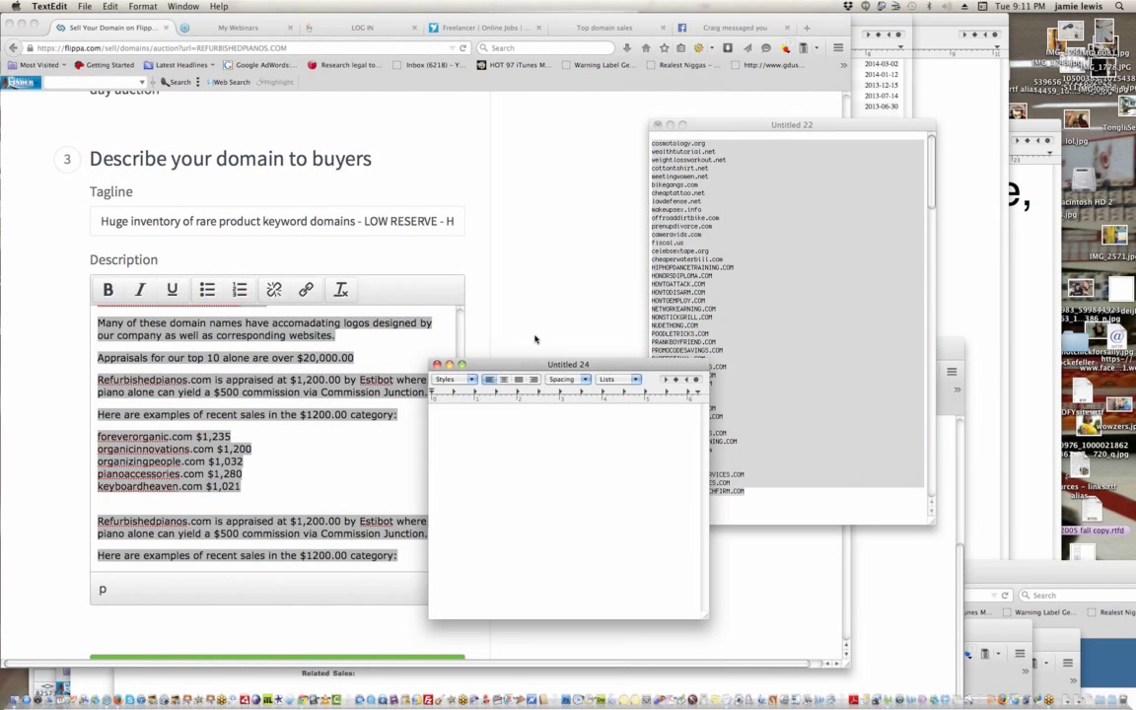
{"action": "key", "text": "super+v"}
{"action": "left_click_drag", "start_coordinate": [541, 367], "coordinate": [680, 285]}
{"action": "left_click_drag", "start_coordinate": [845, 537], "coordinate": [954, 665]}
- Copy cosmotology.org from the TextEdit domain list, switch to the EstiBot window and appraise that domain
{"action": "left_click", "coordinate": [786, 251]}
{"action": "key", "text": "super+a"}
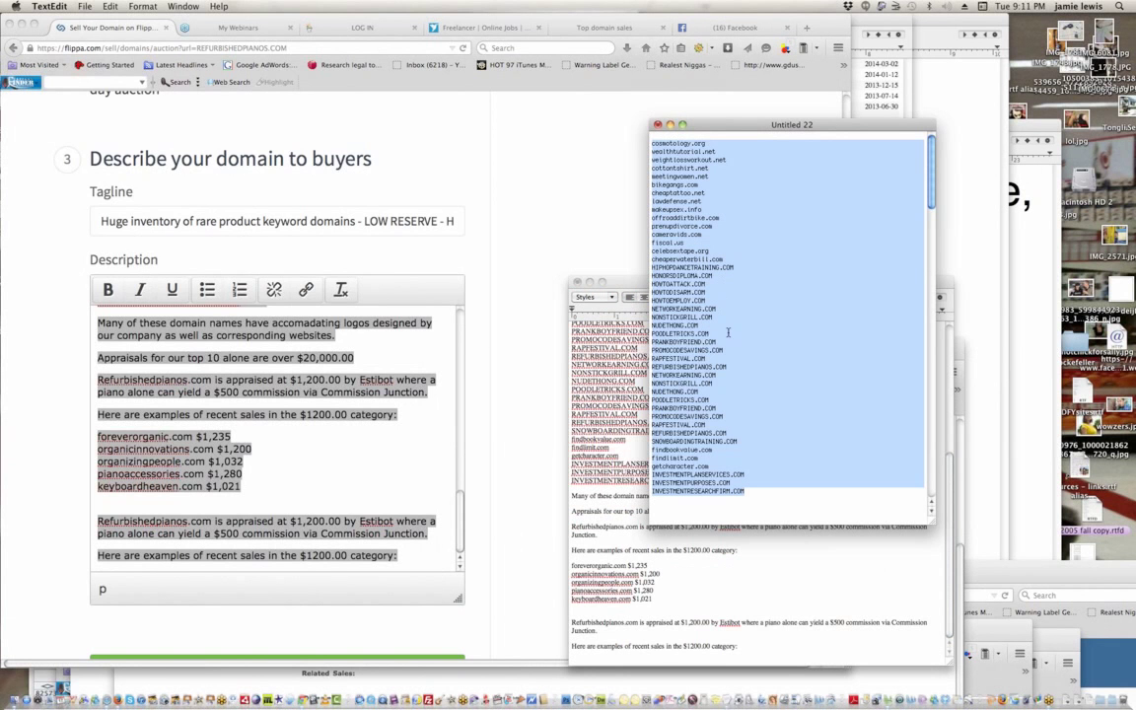
{"action": "double_click", "coordinate": [704, 144]}
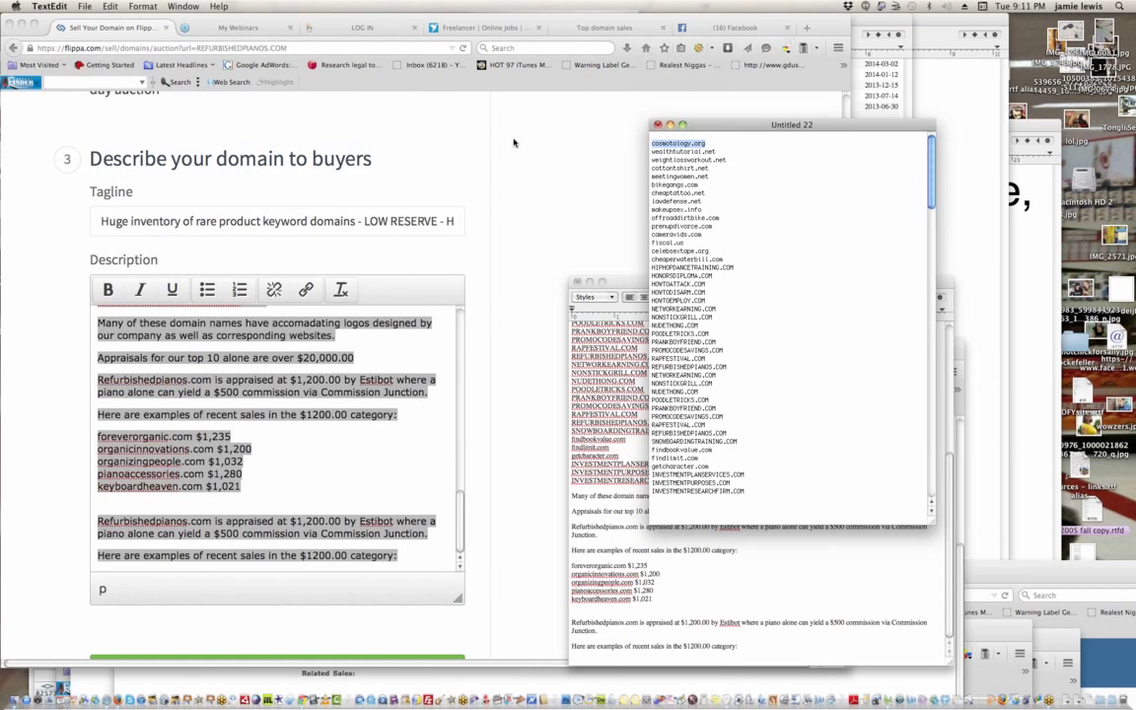
{"action": "left_click", "coordinate": [500, 108]}
{"action": "mouse_move", "coordinate": [745, 25]}
{"action": "left_mouse_down"}
{"action": "mouse_move", "coordinate": [778, 206]}
{"action": "mouse_move", "coordinate": [780, 82]}
{"action": "mouse_move", "coordinate": [766, 38]}
{"action": "mouse_move", "coordinate": [737, 22]}
{"action": "left_mouse_up"}
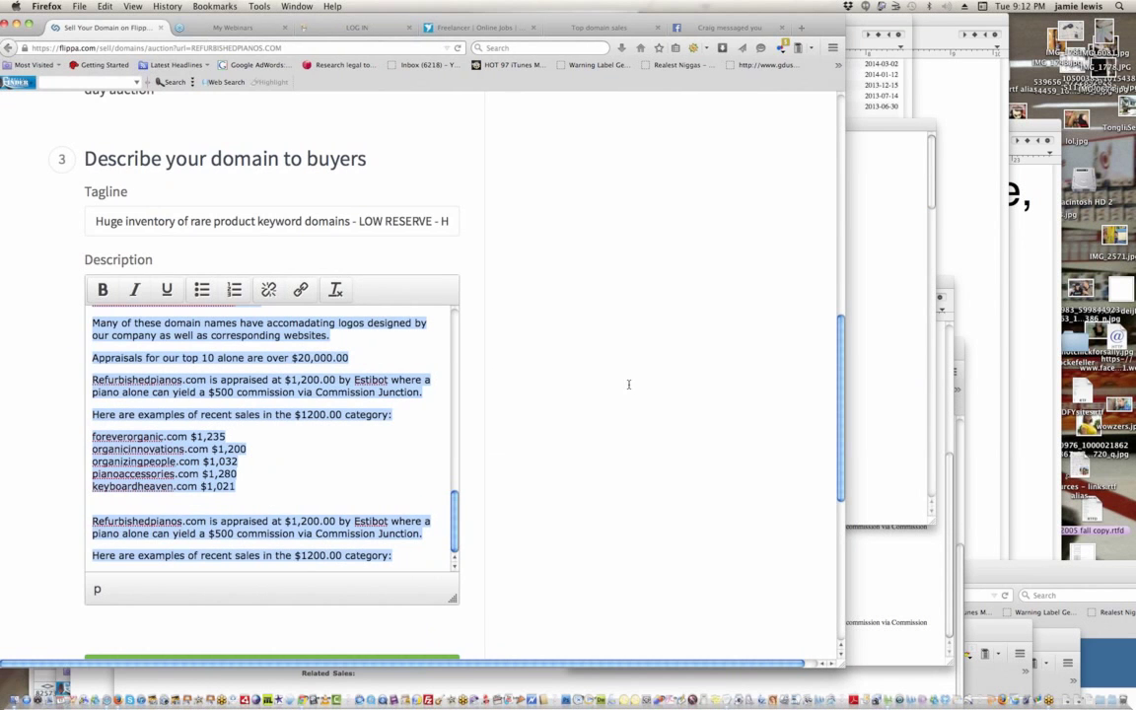
{"action": "left_click", "coordinate": [563, 675]}
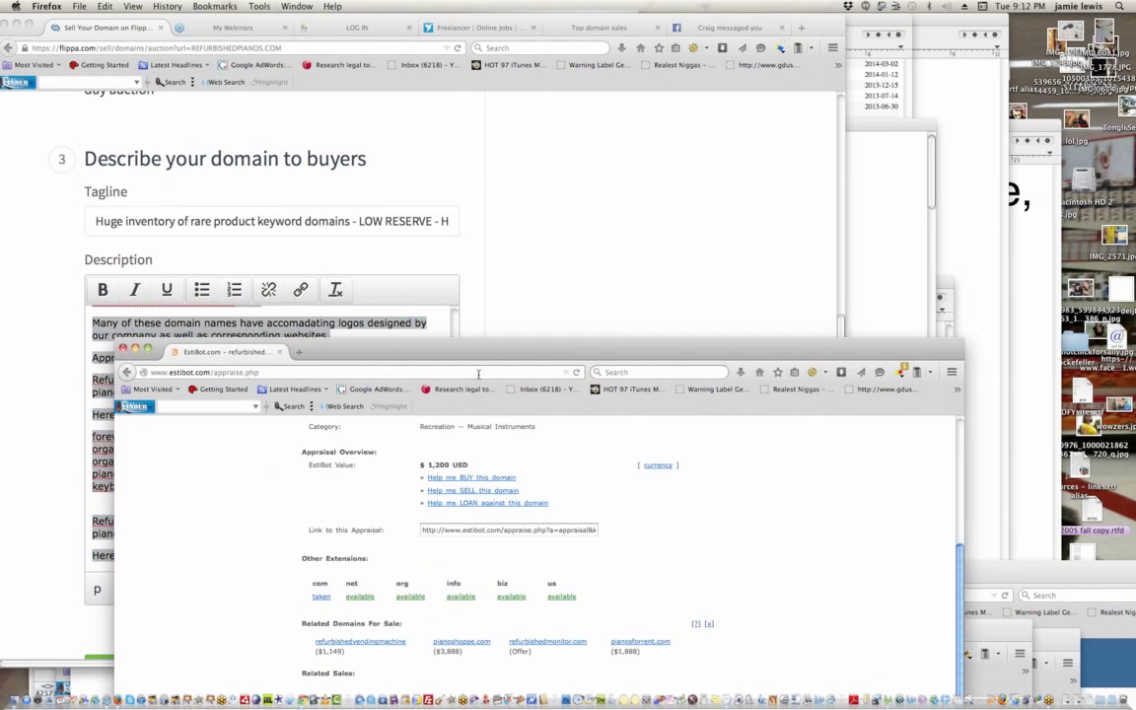
{"action": "left_click_drag", "start_coordinate": [484, 352], "coordinate": [362, 140]}
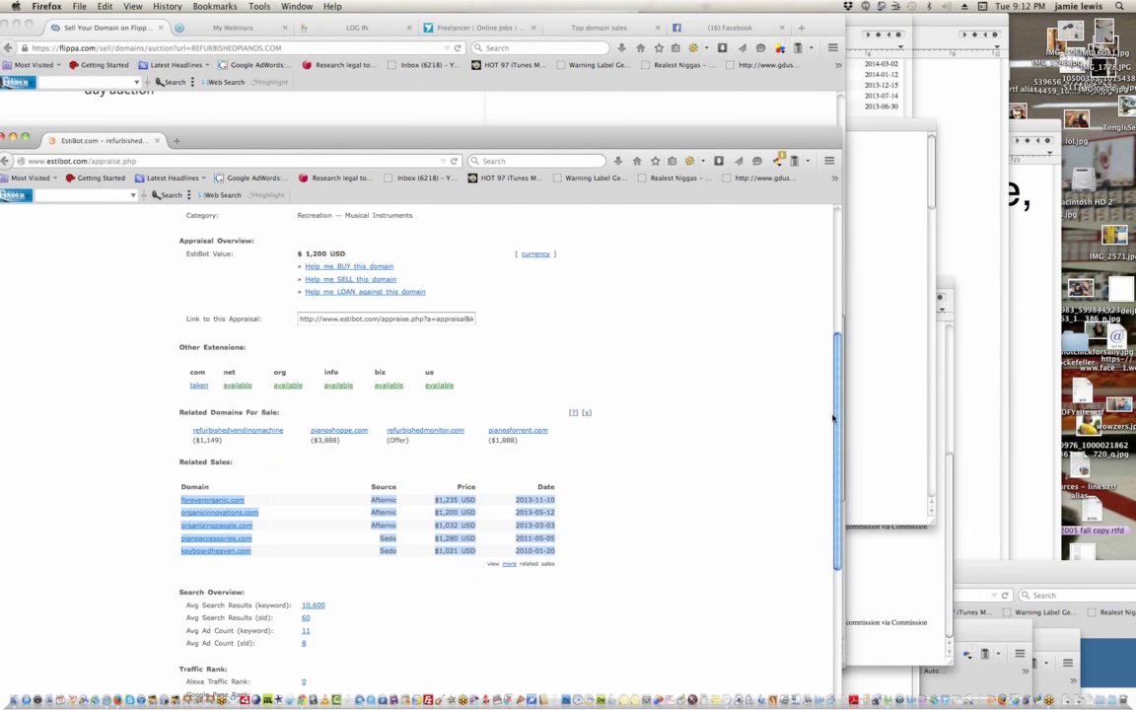
{"action": "scroll", "coordinate": [837, 387], "scroll_direction": "up", "scroll_amount": 5}
{"action": "left_click", "coordinate": [228, 398]}
{"action": "left_click", "coordinate": [309, 424]}
{"action": "type", "text": "cosmetology.org"}
{"action": "left_click", "coordinate": [207, 385]}
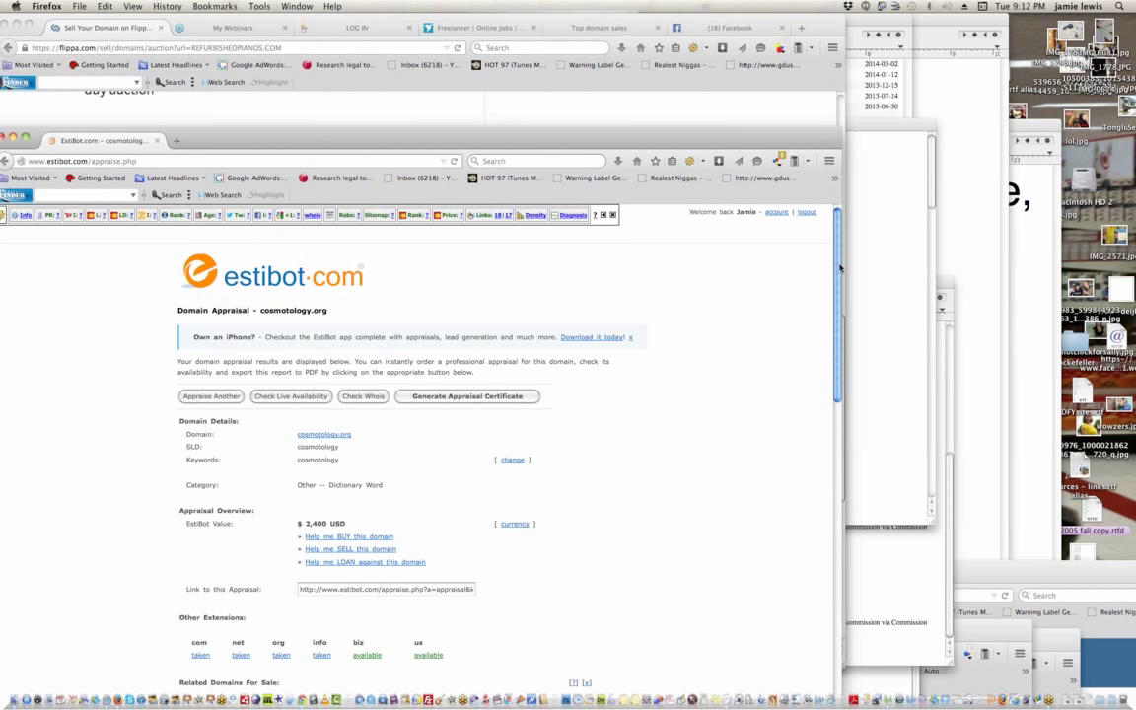
- Copy the five related sales rows for cosmotology.org from EstiBot into the TextEdit domain list, below INVESTMENTRESEARCHFIRM.COM
{"action": "left_click_drag", "start_coordinate": [838, 271], "coordinate": [839, 402]}
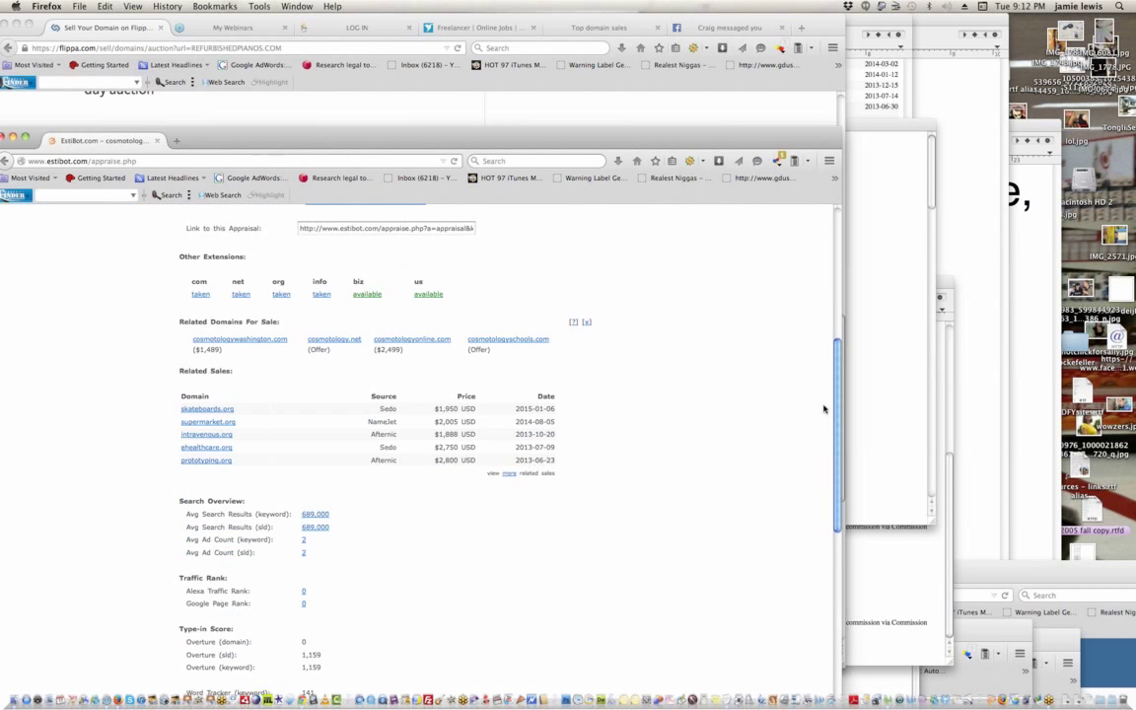
{"action": "left_click_drag", "start_coordinate": [558, 463], "coordinate": [183, 406]}
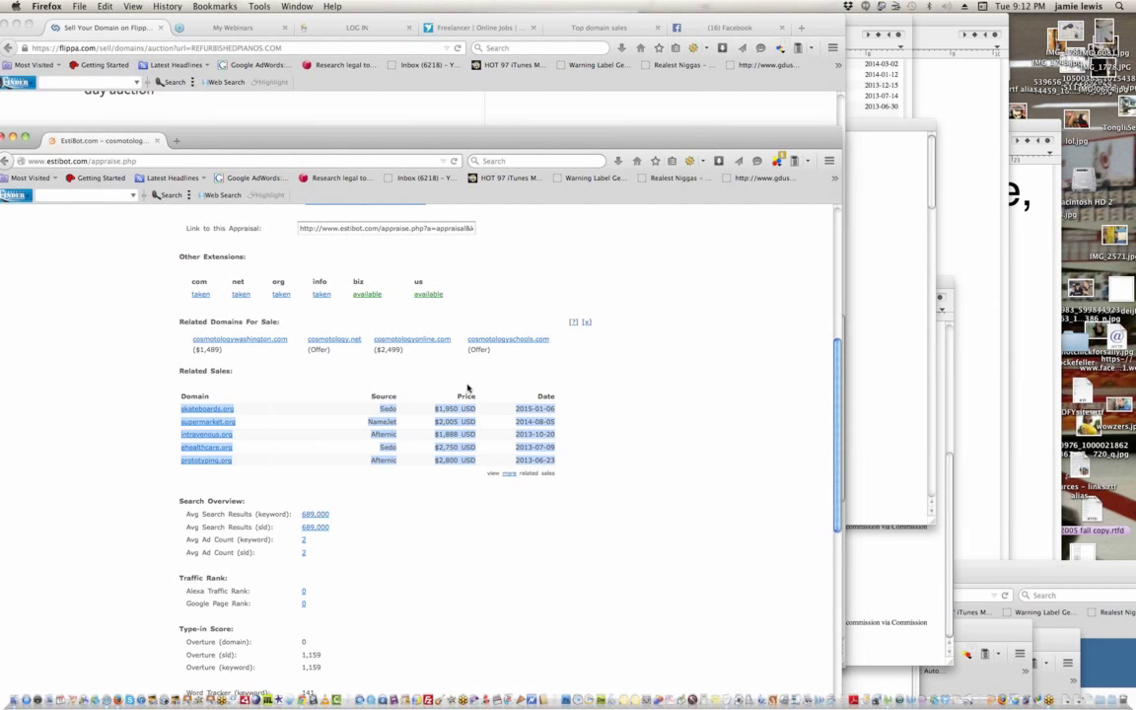
{"action": "left_click", "coordinate": [870, 318]}
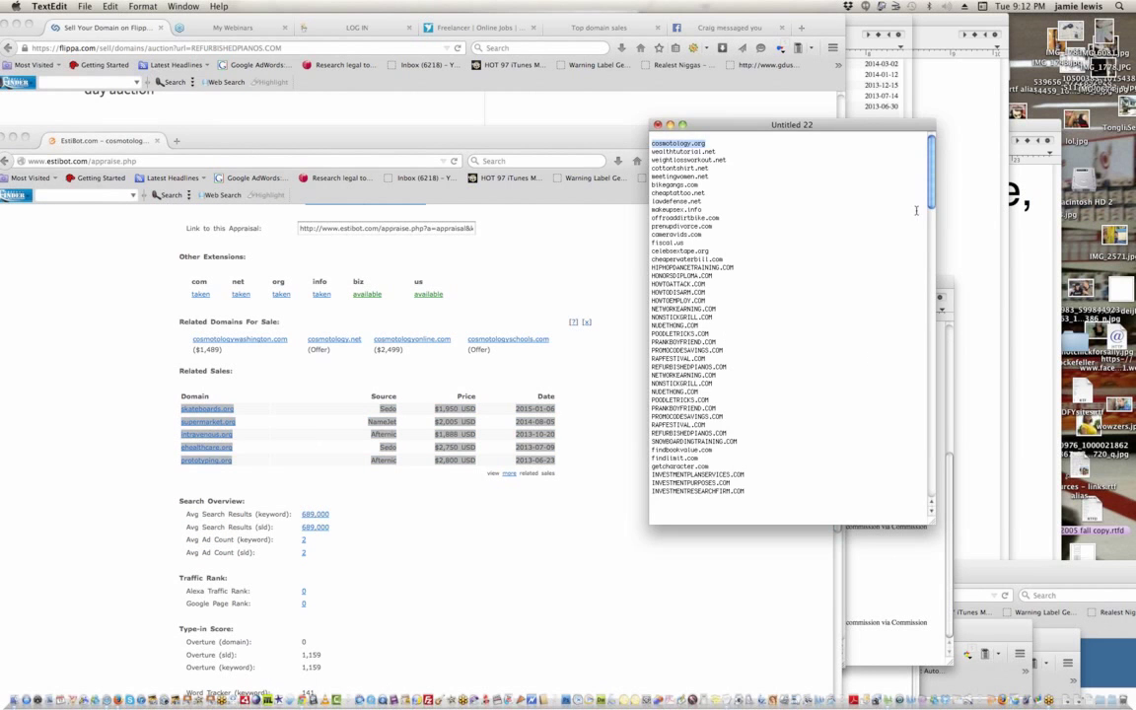
{"action": "scroll", "coordinate": [714, 356], "scroll_direction": "down", "scroll_amount": 5}
{"action": "left_click", "coordinate": [714, 356]}
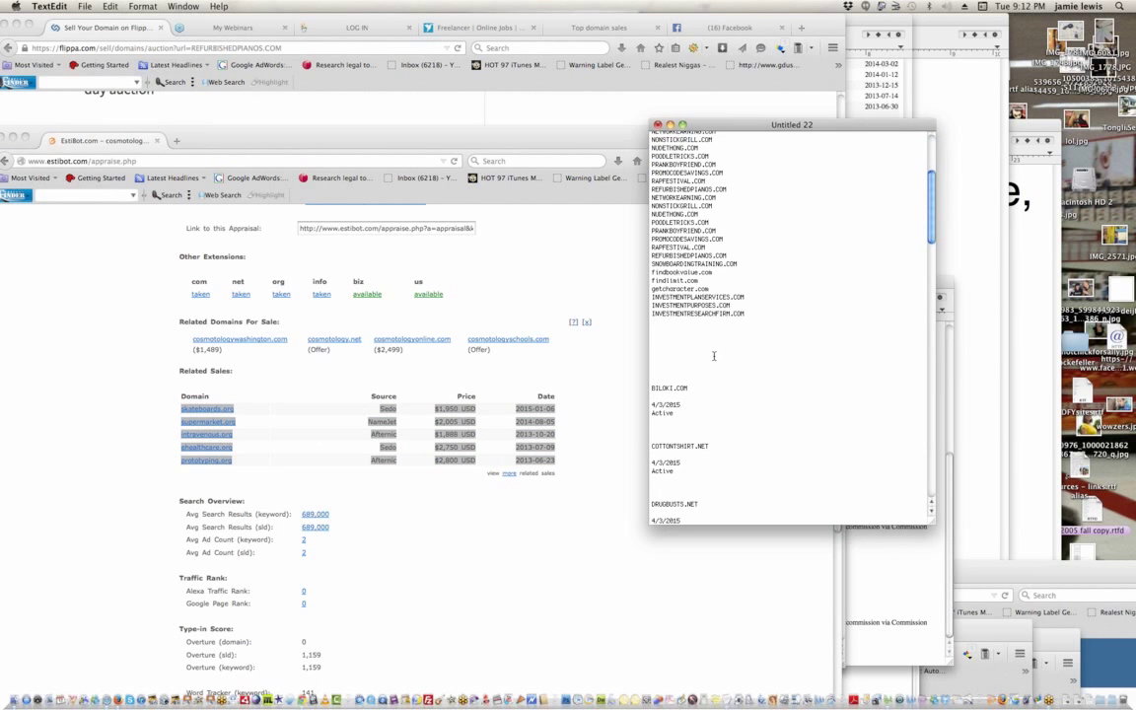
{"action": "key", "text": "super+v"}
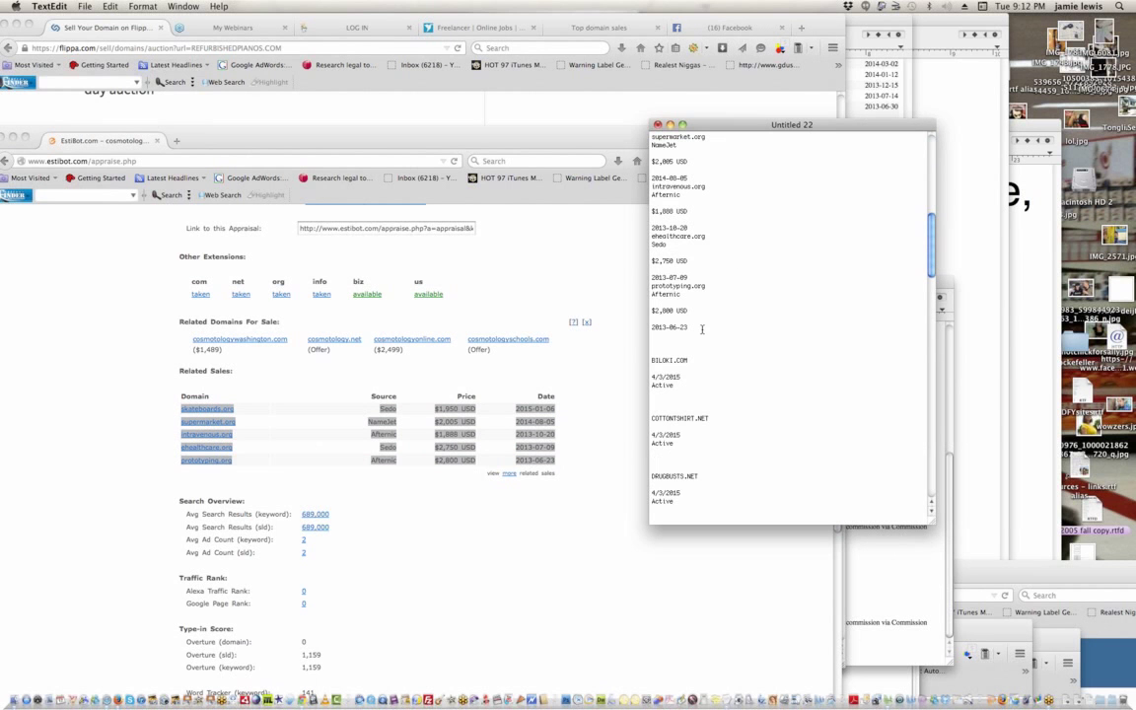
- Strip the sources and dates from the prototyping.org, ehealthcare.org and intravenous.org entries, putting each domain and its price on one line
{"action": "triple_click", "coordinate": [710, 321]}
{"action": "key", "text": "BackSpace"}
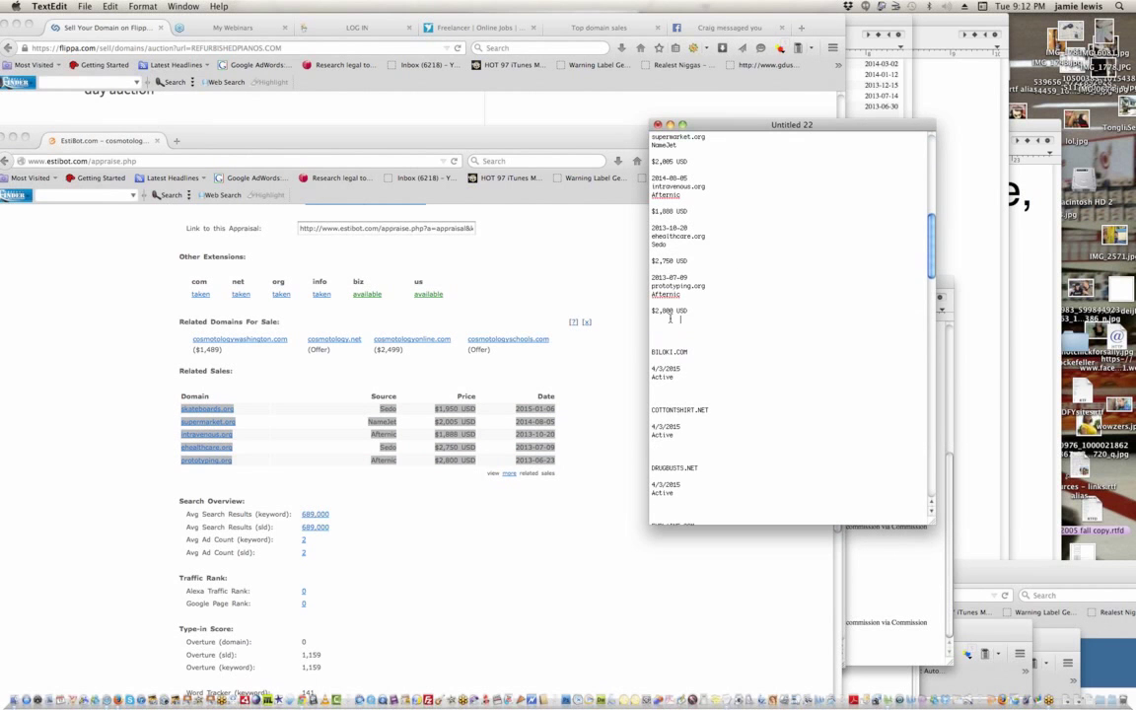
{"action": "left_click_drag", "start_coordinate": [650, 310], "coordinate": [725, 287]}
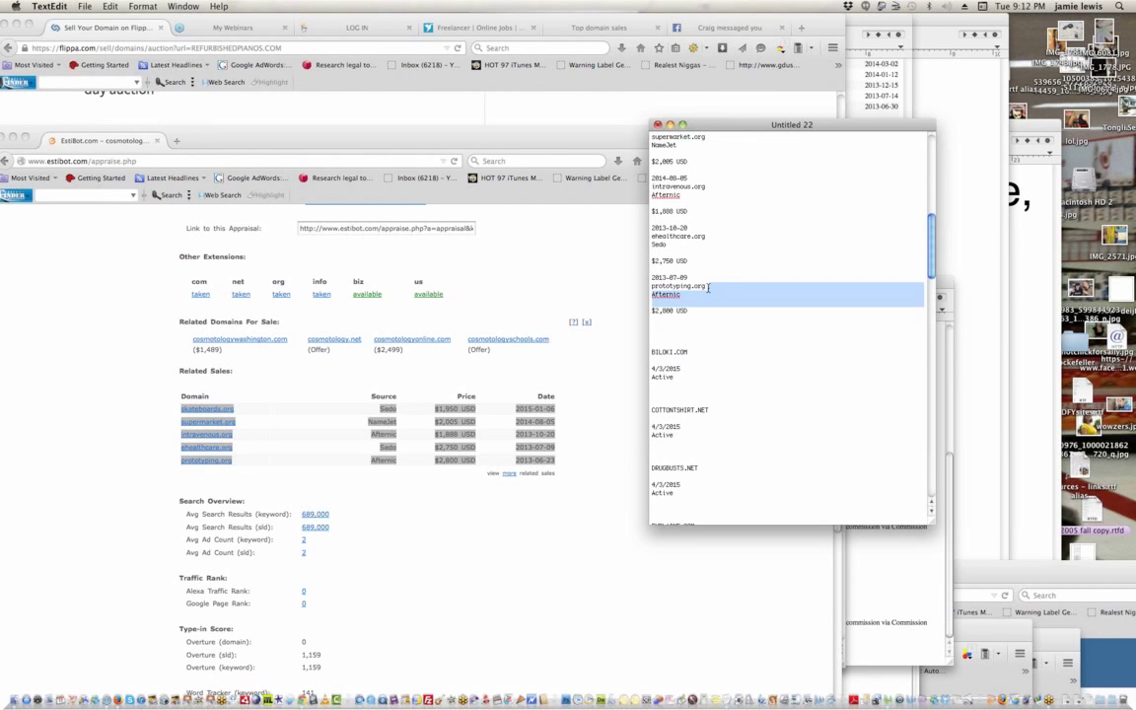
{"action": "left_click_drag", "start_coordinate": [650, 285], "coordinate": [707, 237]}
{"action": "key", "text": "BackSpace"}
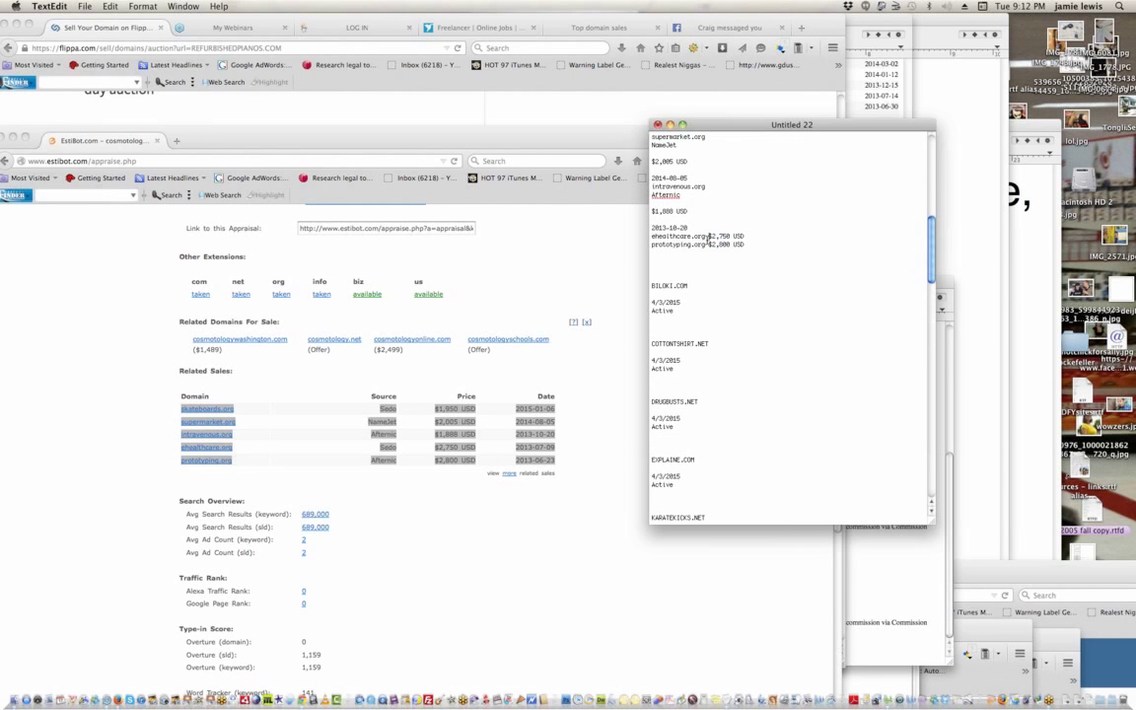
{"action": "left_click_drag", "start_coordinate": [695, 228], "coordinate": [710, 187]}
{"action": "key", "text": "BackSpace"}
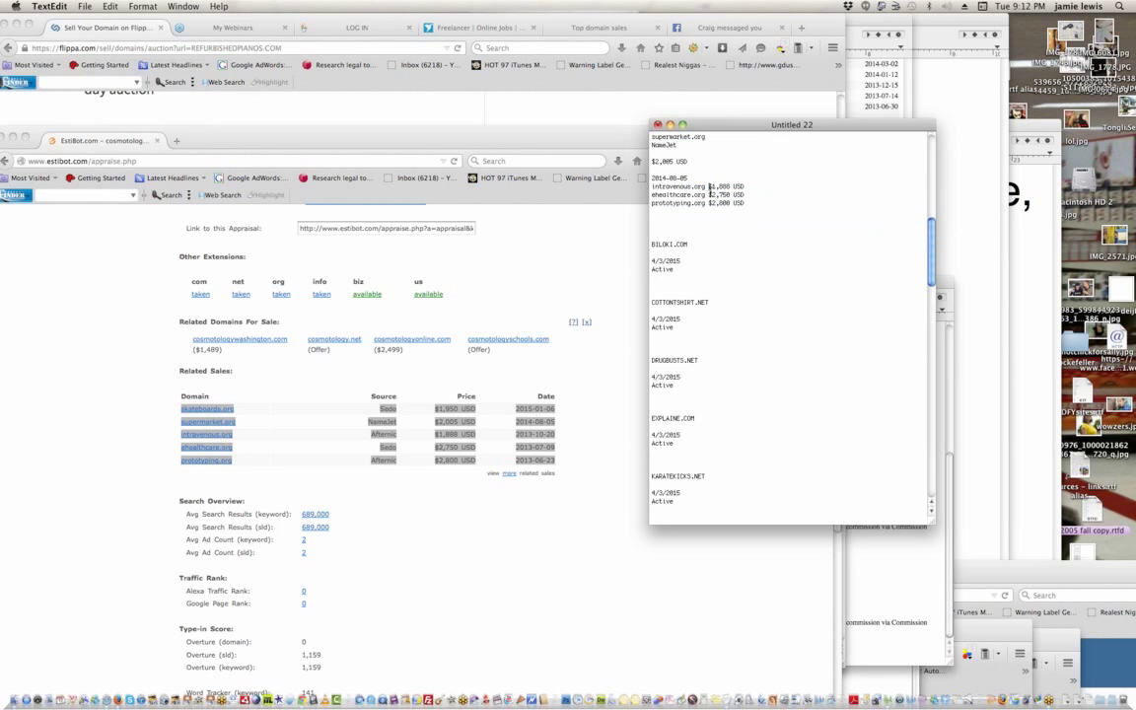
- Strip the source and date from the supermarket.org entry, putting the domain and its price on one line
{"action": "left_click_drag", "start_coordinate": [650, 186], "coordinate": [688, 162]}
{"action": "key", "text": "BackSpace"}
{"action": "key", "text": "Return"}
{"action": "triple_click", "coordinate": [720, 145]}
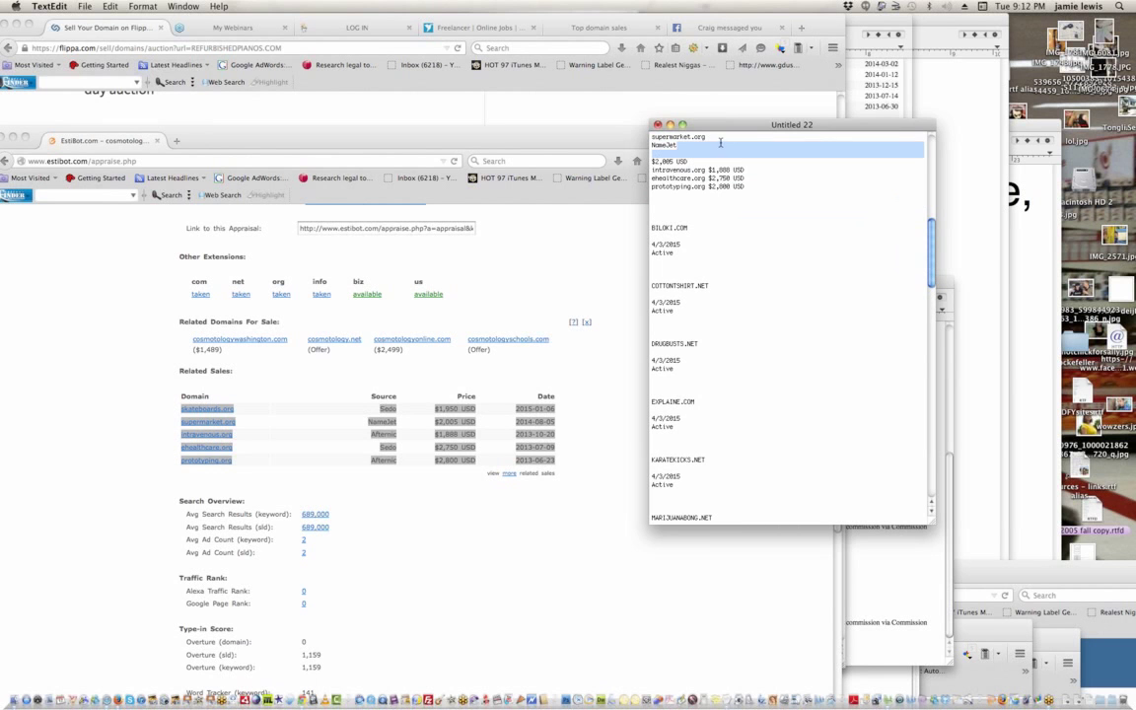
{"action": "key", "text": "BackSpace"}
{"action": "key", "text": "BackSpace"}
- Strip the source and date from the skateboards.org entry, putting the domain and its price on one line
{"action": "left_click_drag", "start_coordinate": [744, 162], "coordinate": [702, 124]}
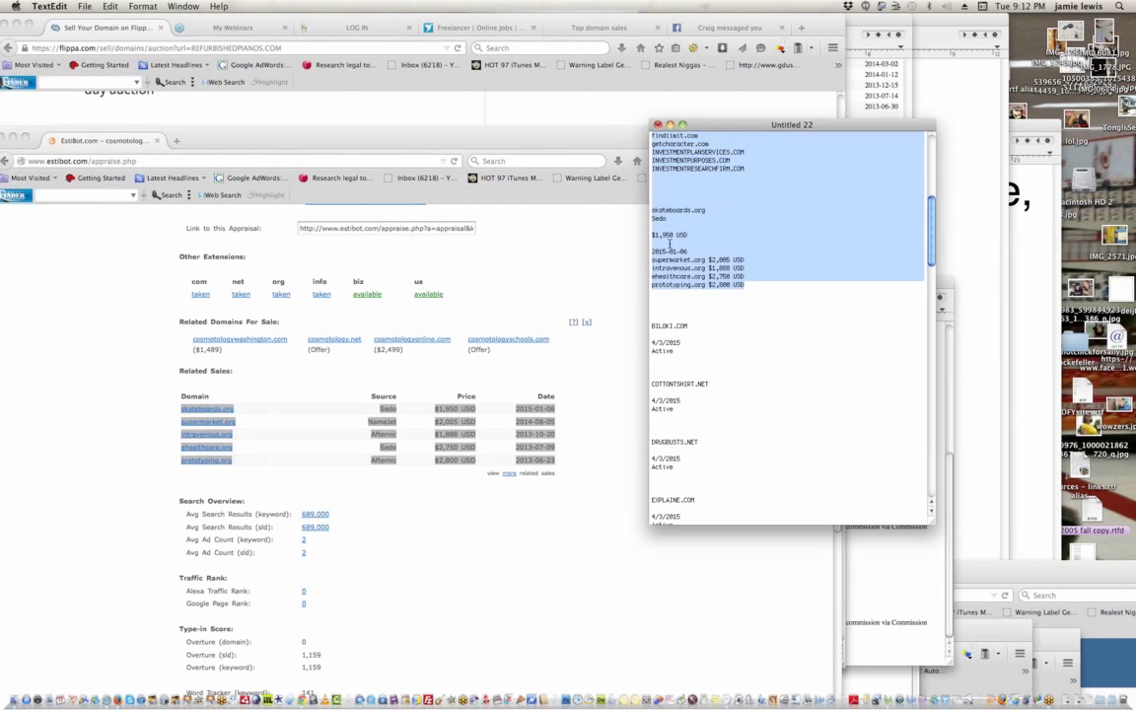
{"action": "left_click", "coordinate": [651, 258]}
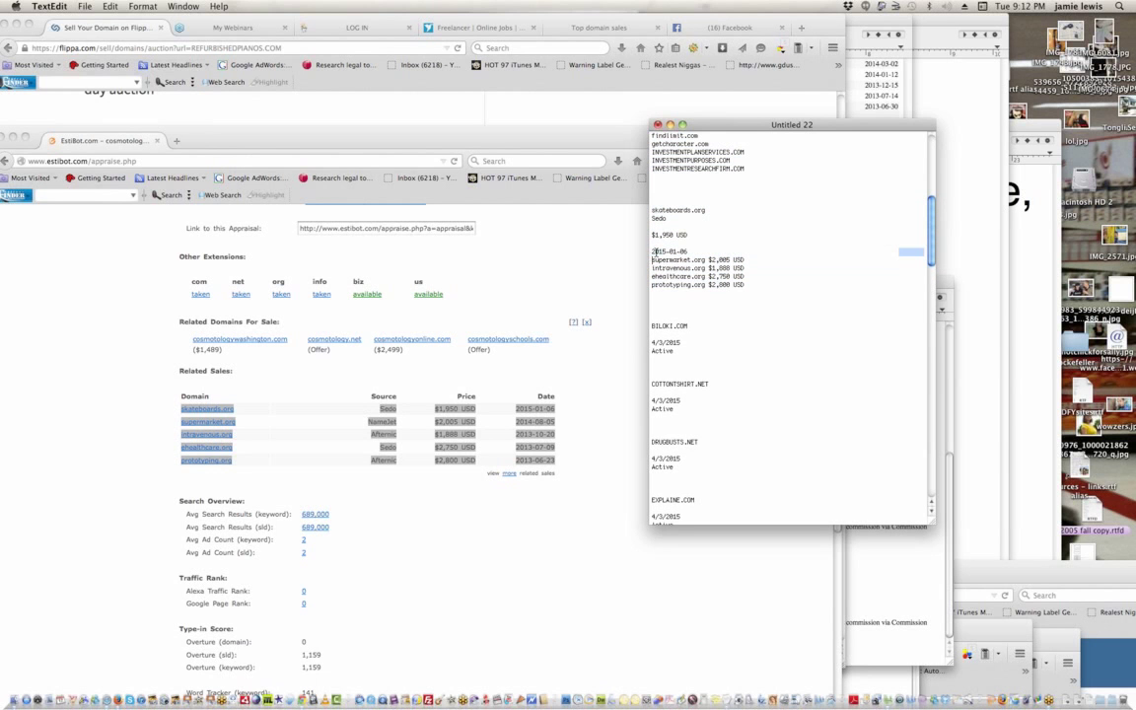
{"action": "left_click_drag", "start_coordinate": [651, 259], "coordinate": [708, 241]}
{"action": "key", "text": "BackSpace"}
{"action": "key", "text": "Return"}
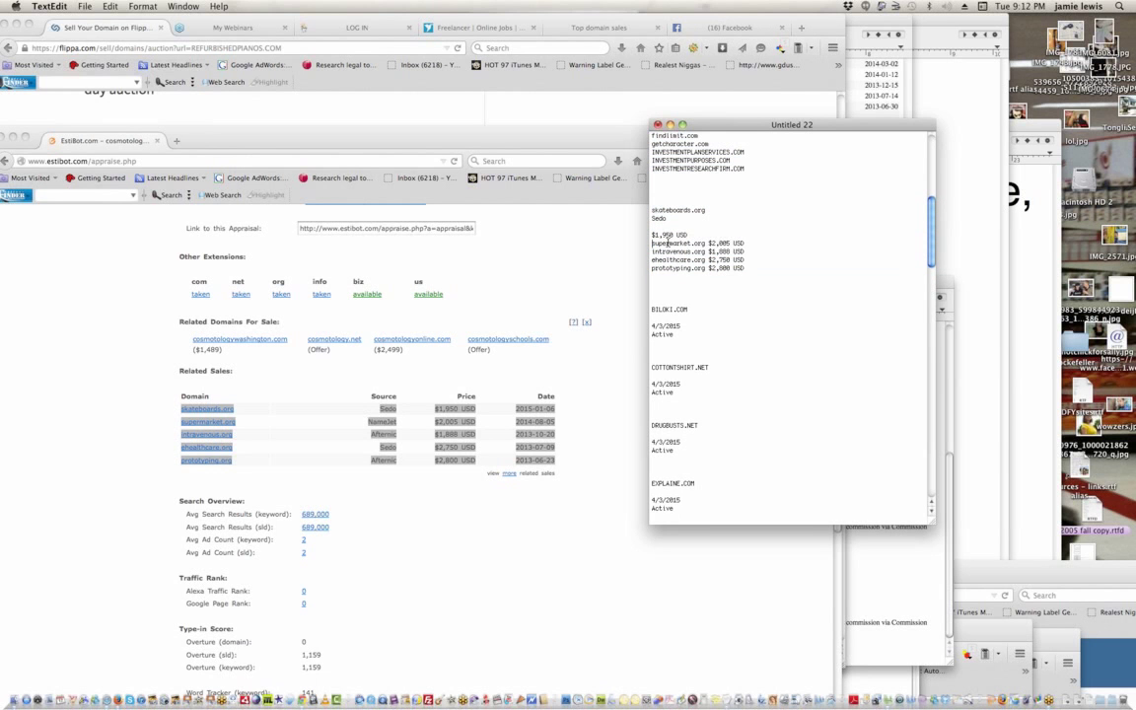
{"action": "left_click_drag", "start_coordinate": [652, 233], "coordinate": [723, 213]}
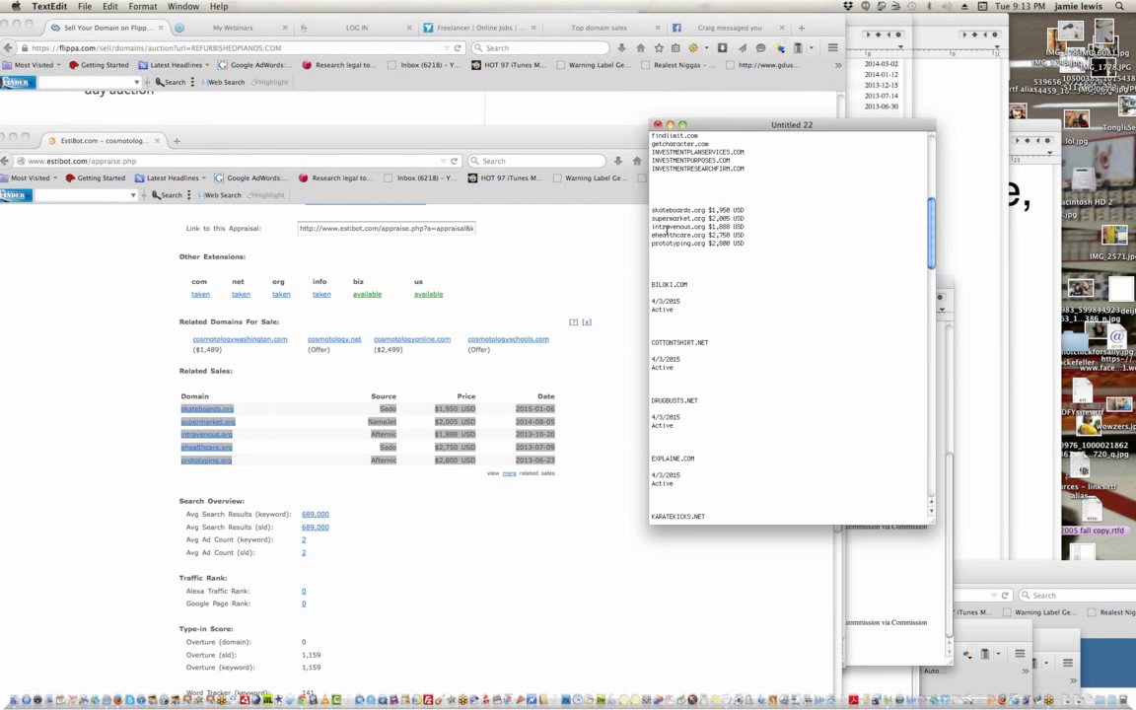
- Copy the five cleaned-up sales lines, skateboards.org through prototyping.org, and switch to the Flippa listing window
{"action": "left_click_drag", "start_coordinate": [746, 245], "coordinate": [651, 208]}
{"action": "key", "text": "super+c"}
{"action": "left_click_drag", "start_coordinate": [390, 140], "coordinate": [560, 488]}
{"action": "left_click", "coordinate": [493, 361]}
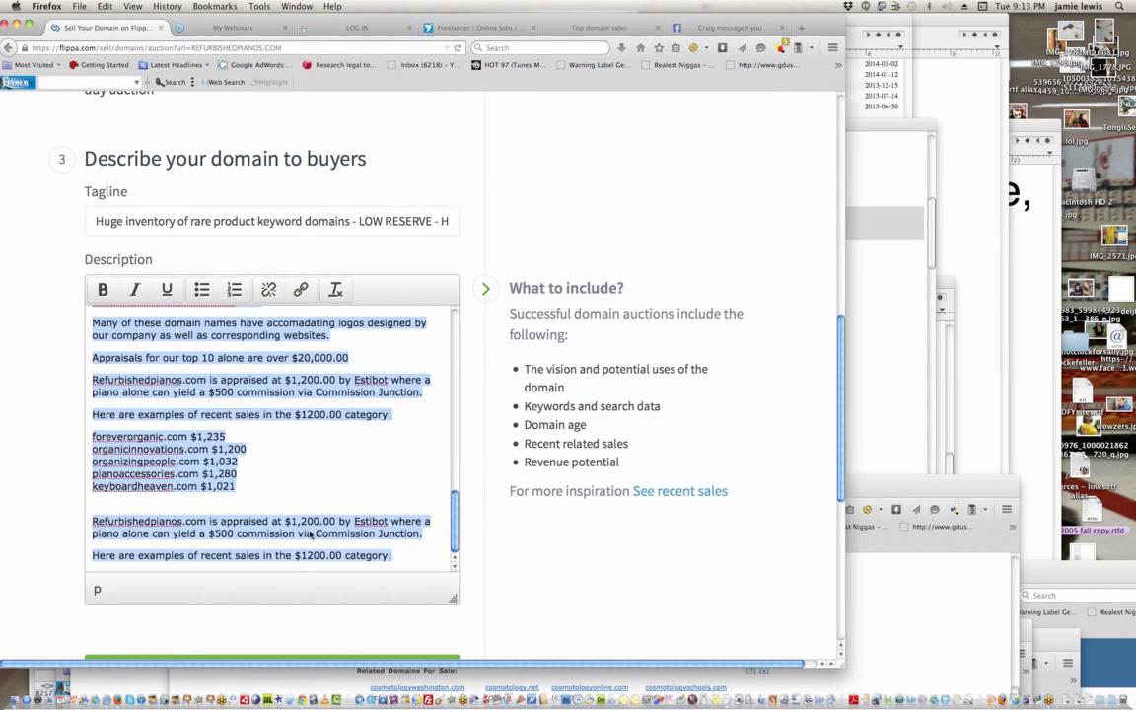
- Change the second Refurbishedpianos.com appraisal sentence in the description to cosmotology.org, appraised at $2,400.00
{"action": "left_click", "coordinate": [203, 522]}
{"action": "mouse_move", "coordinate": [203, 522]}
{"action": "left_mouse_down"}
{"action": "mouse_move", "coordinate": [91, 522]}
{"action": "mouse_move", "coordinate": [207, 522]}
{"action": "left_mouse_up"}
{"action": "triple_click", "coordinate": [91, 522]}
{"action": "left_click", "coordinate": [92, 521]}
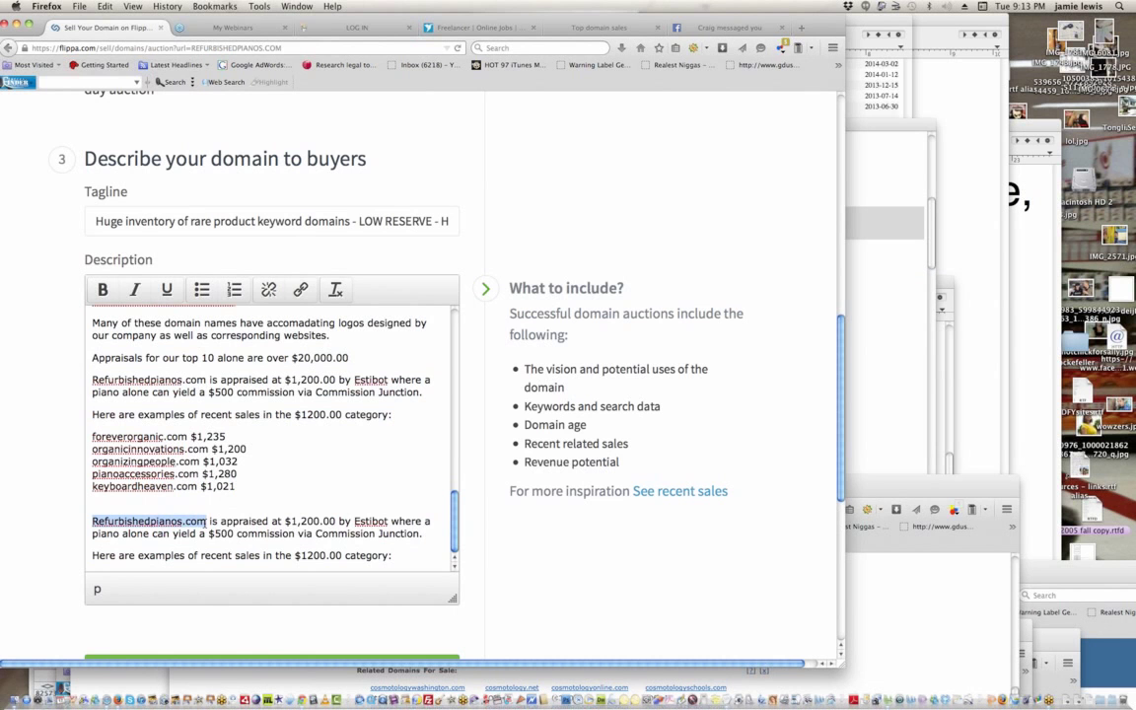
{"action": "type", "text": "cos"}
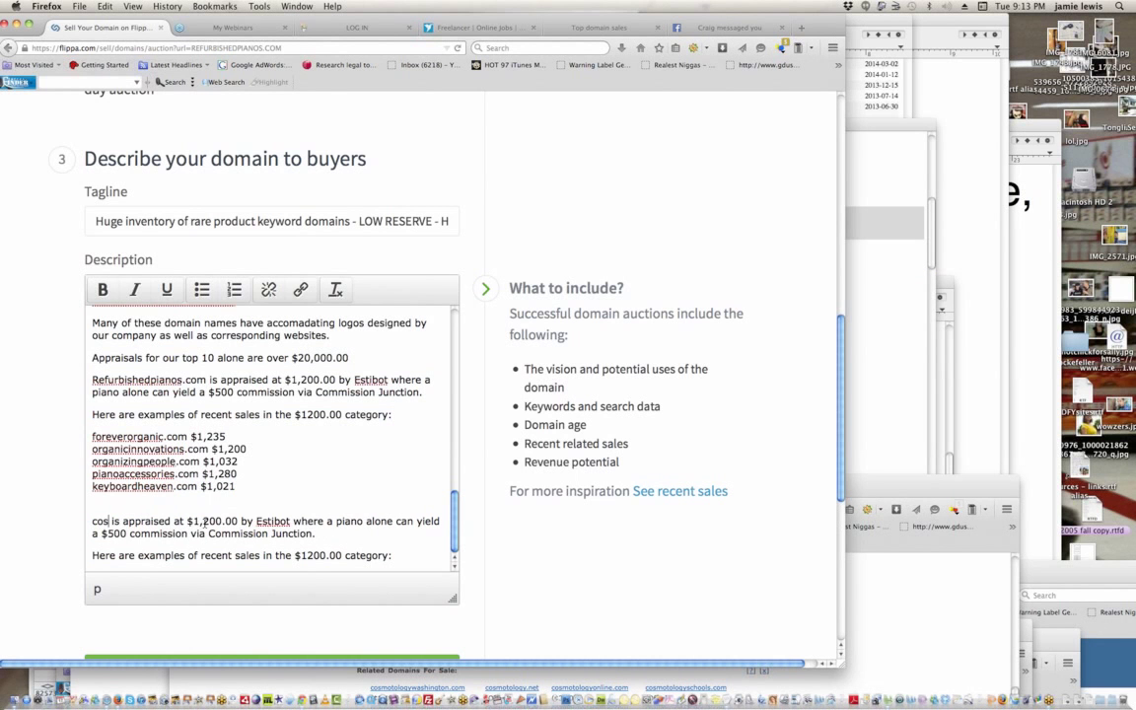
{"action": "type", "text": "mot"}
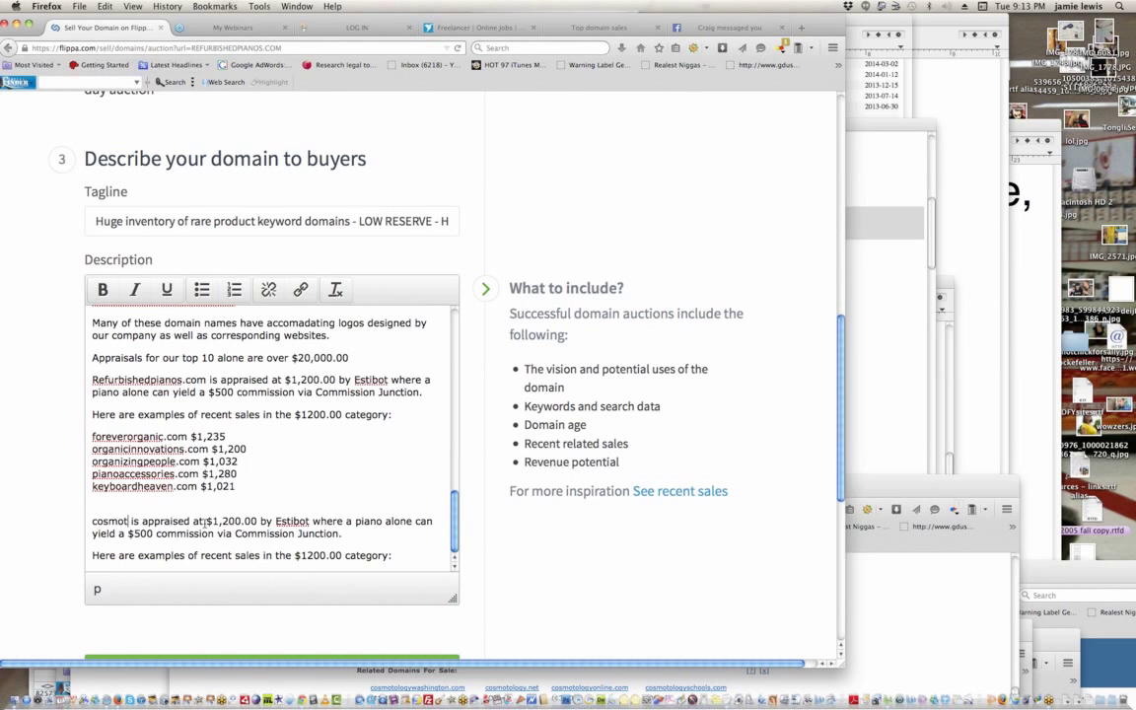
{"action": "type", "text": "ology"}
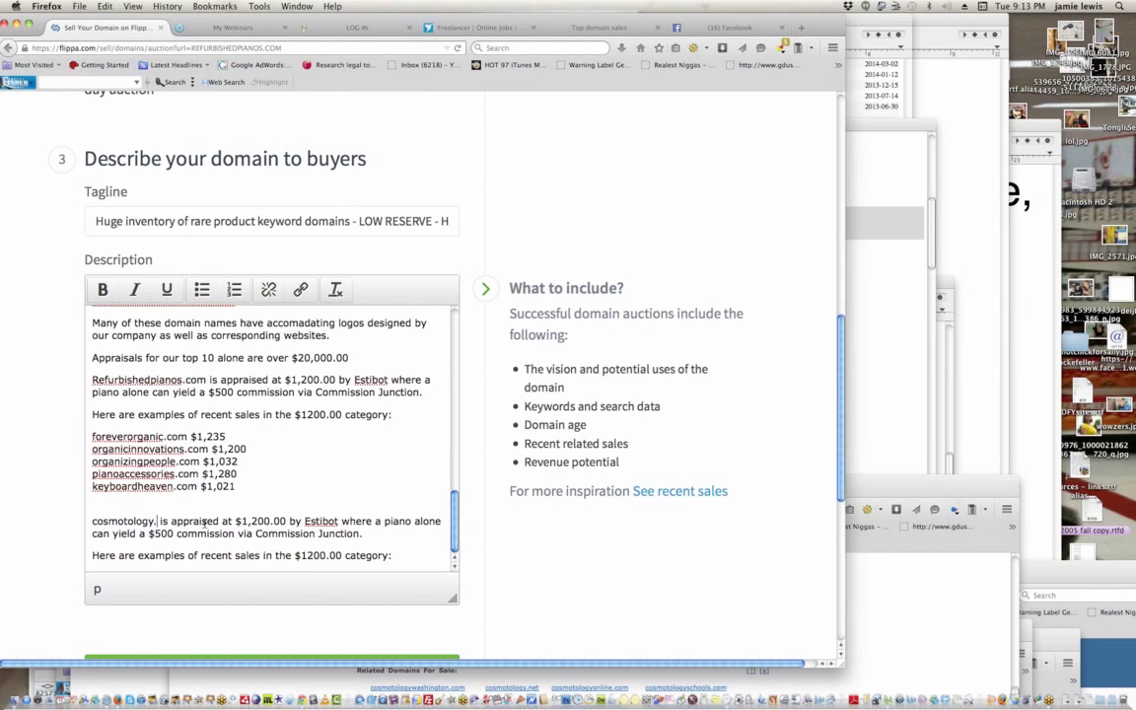
{"action": "type", "text": ".org"}
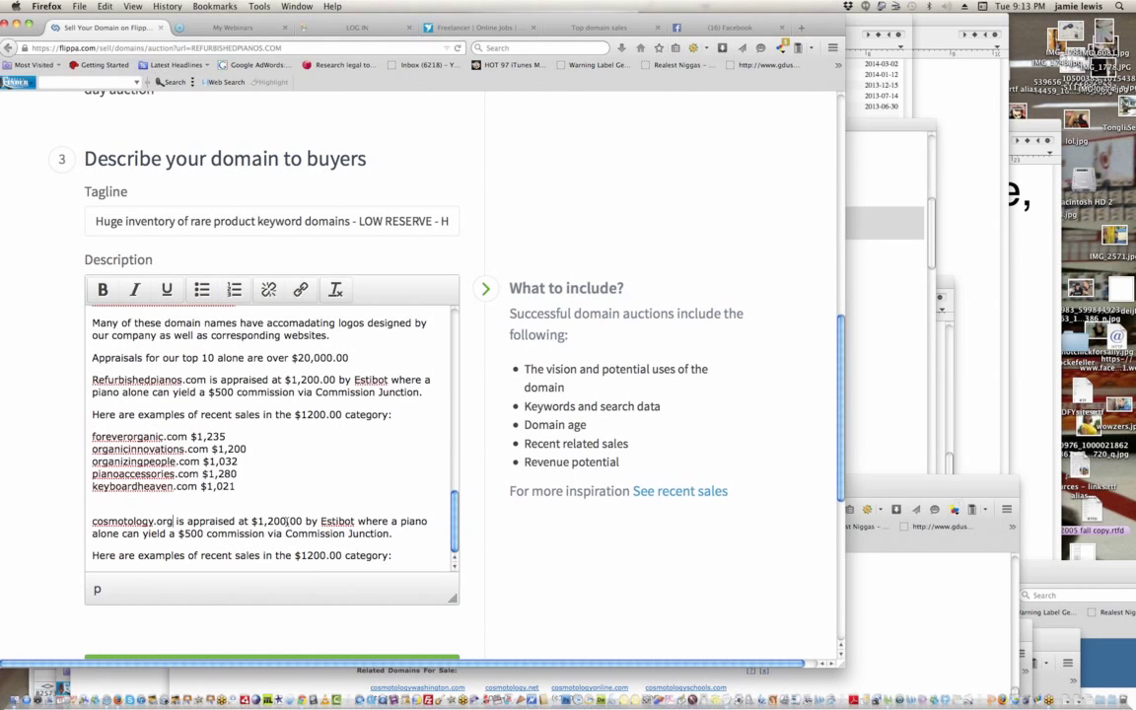
{"action": "double_click", "coordinate": [263, 520]}
{"action": "type", "text": "2,400"}
- Replace the piano commission wording in the cosmotology.org paragraph with "Cosmotology is a multi-billion dollar industry, and you will own the .org."
{"action": "left_click_drag", "start_coordinate": [400, 521], "coordinate": [401, 531]}
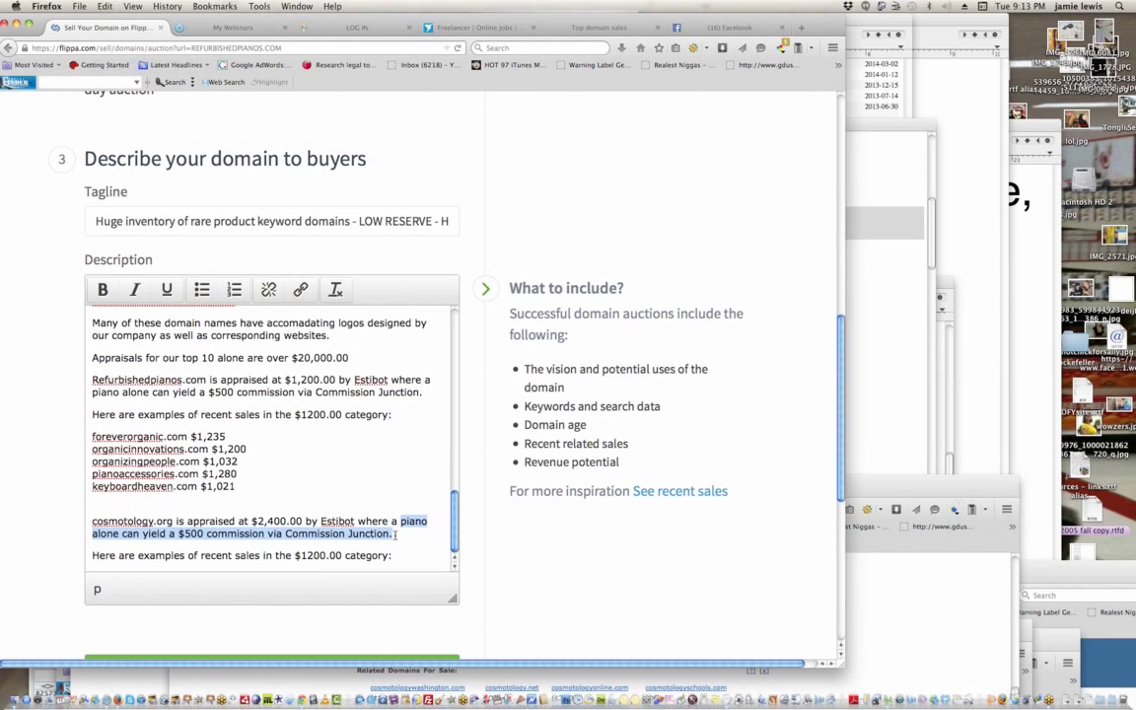
{"action": "key", "text": "BackSpace"}
{"action": "key", "text": "BackSpace"}
{"action": "key", "text": "BackSpace"}
{"action": "key", "text": "BackSpace"}
{"action": "key", "text": "BackSpace"}
{"action": "key", "text": "BackSpace"}
{"action": "key", "text": "BackSpace"}
{"action": "key", "text": "BackSpace"}
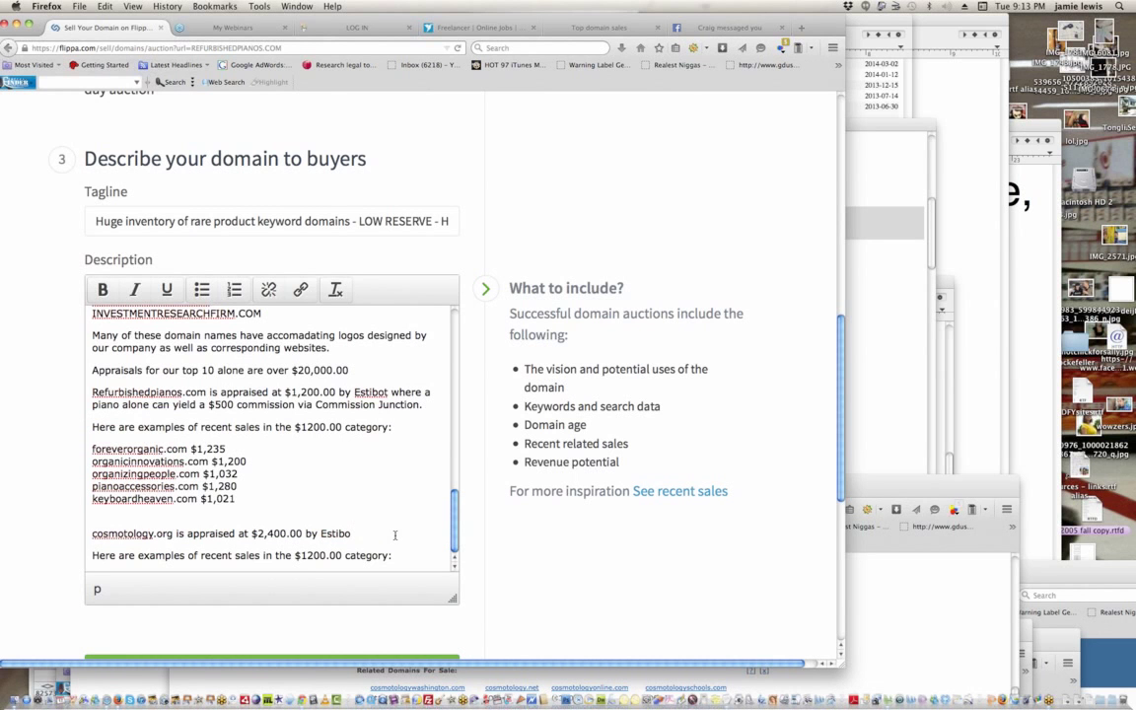
{"action": "type", "text": ". Cosmotology is a multi-billion dolla"}
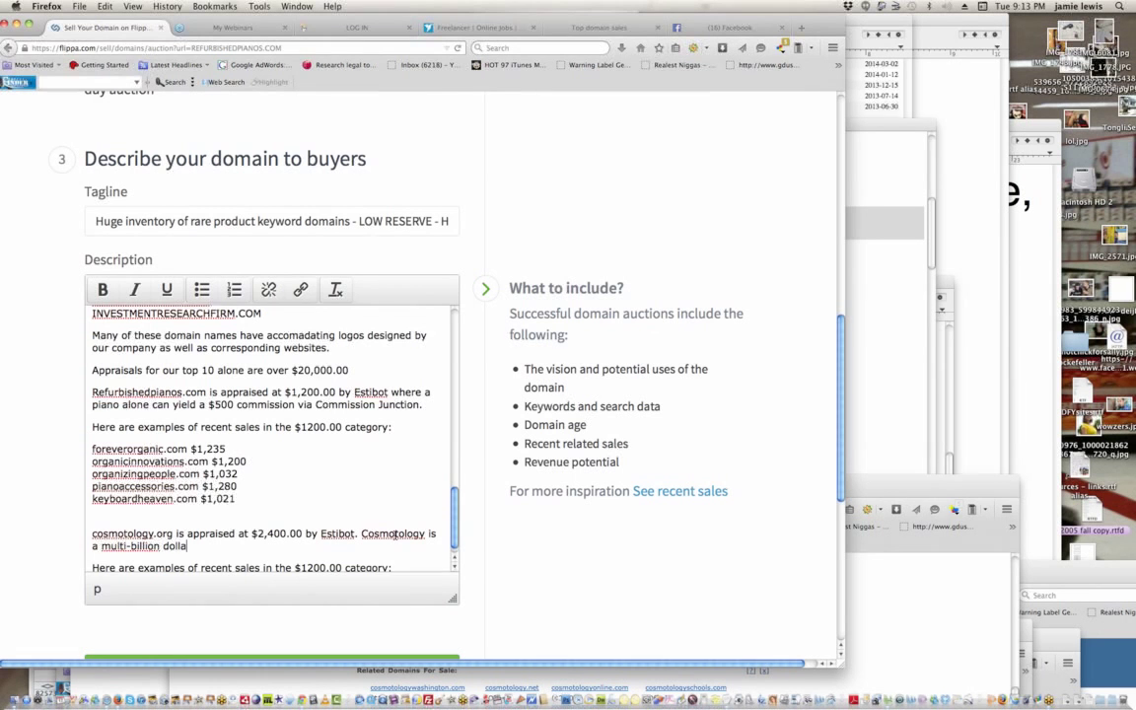
{"action": "type", "text": "r industrymnd you will own "}
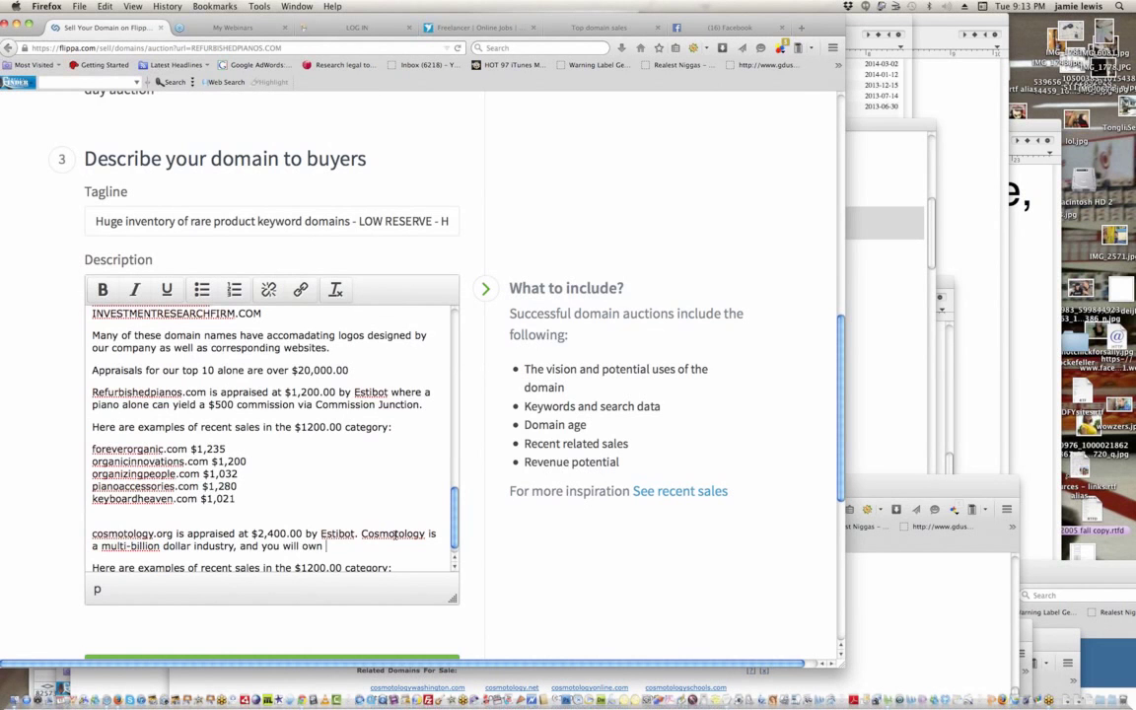
{"action": "type", "text": "the .org."}
- Change the recent sales category in the line below the cosmotology.org paragraph to $2,400.00
{"action": "scroll", "coordinate": [453, 540], "scroll_direction": "down", "scroll_amount": 1}
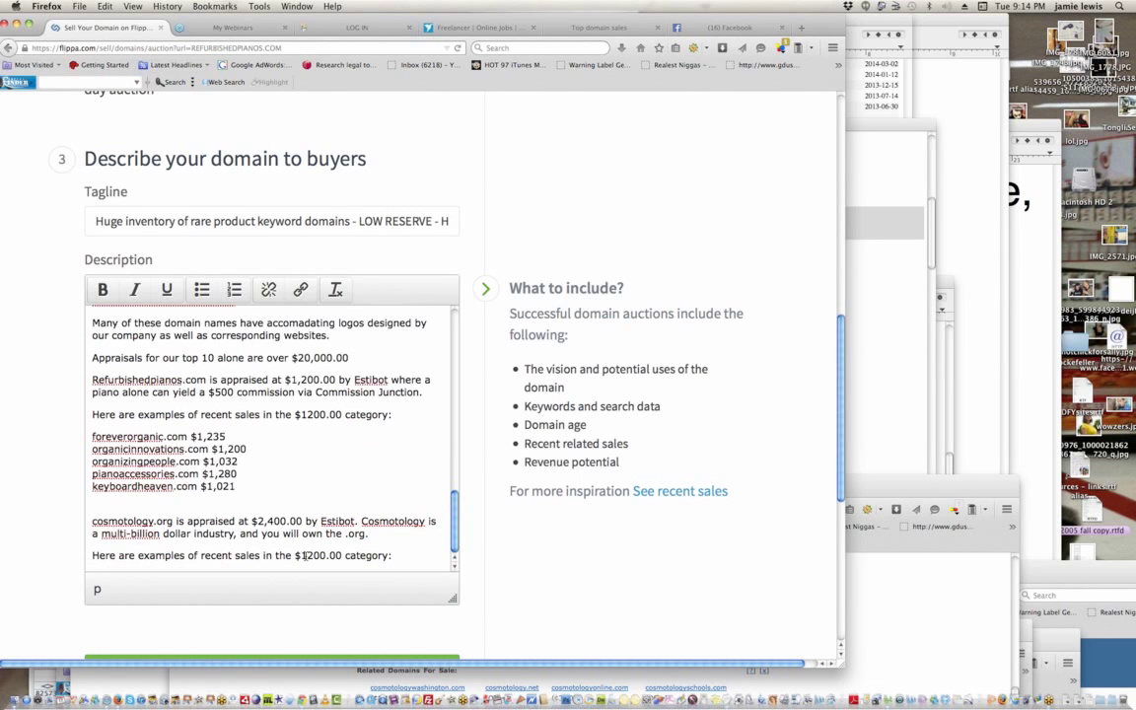
{"action": "left_click_drag", "start_coordinate": [302, 555], "coordinate": [313, 555]}
{"action": "type", "text": "24"}
{"action": "type", "text": ","}
{"action": "key", "text": "BackSpace"}
{"action": "key", "text": "Left"}
{"action": "type", "text": ","}
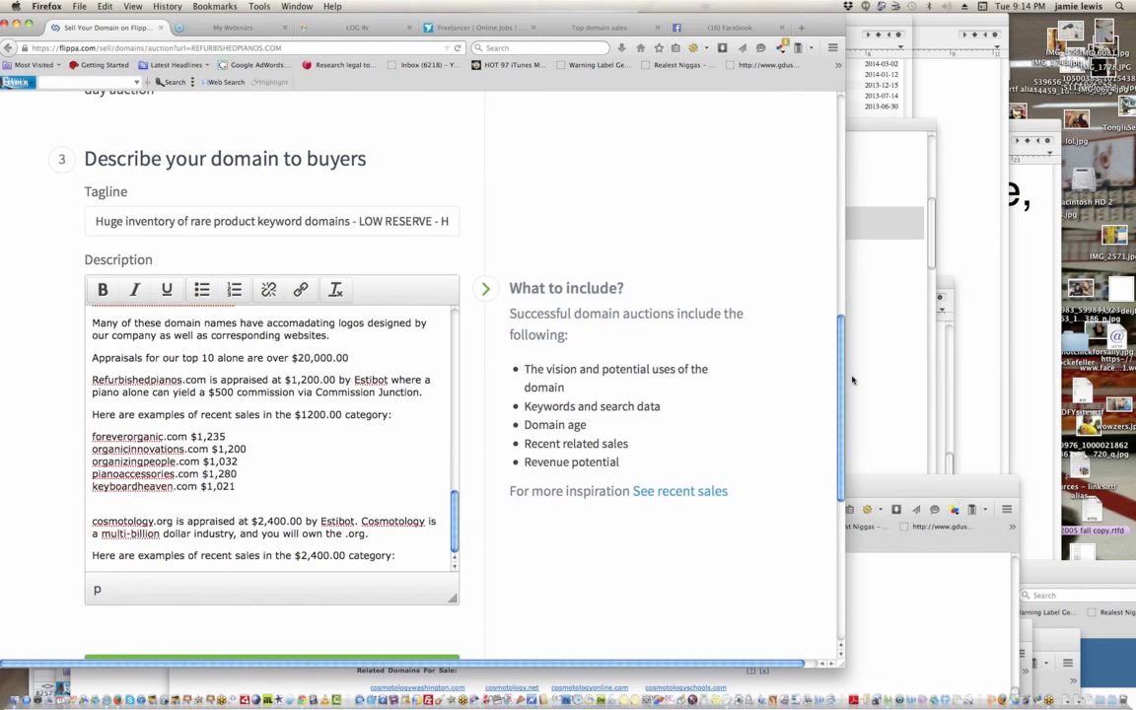
- Paste the five copied .org sales on a new line below the $2,400.00 category sentence in the Flippa description
{"action": "left_click", "coordinate": [853, 380]}
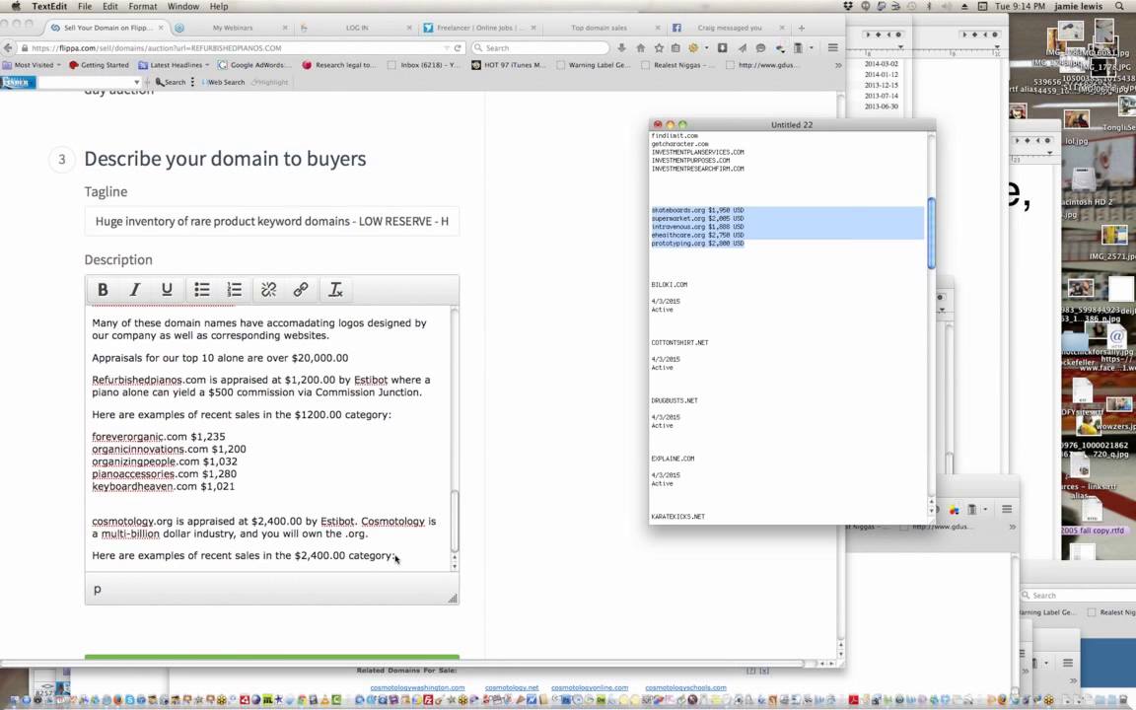
{"action": "left_click", "coordinate": [400, 558]}
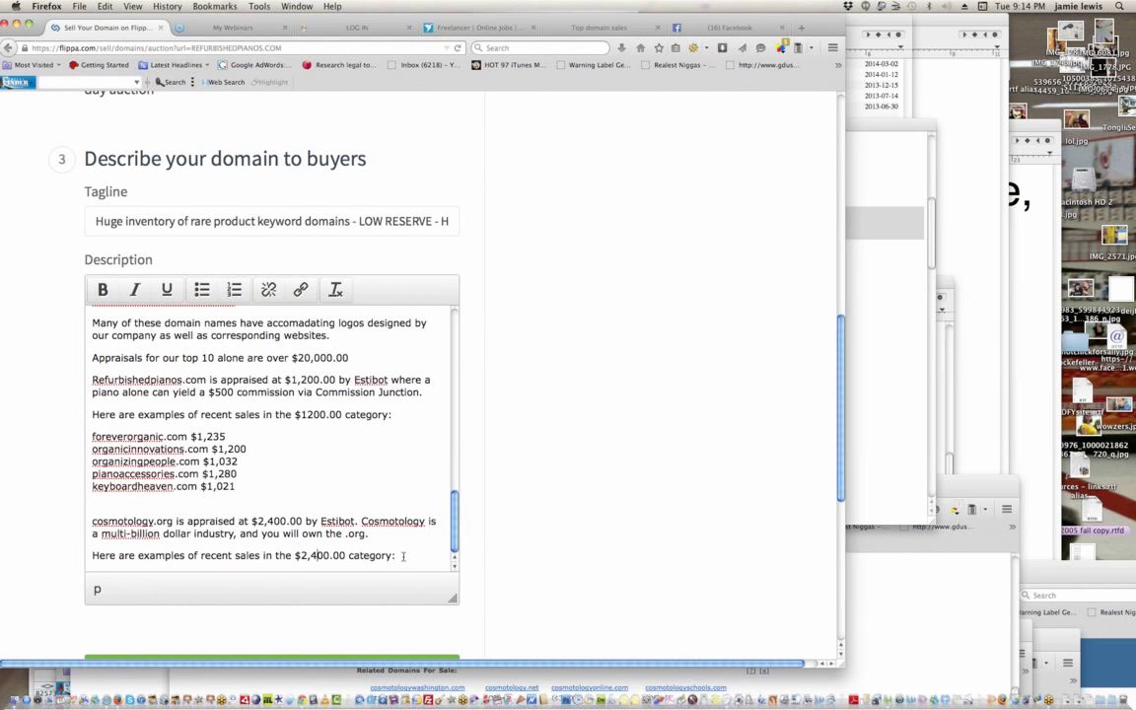
{"action": "left_click", "coordinate": [402, 556]}
{"action": "key", "text": "Return"}
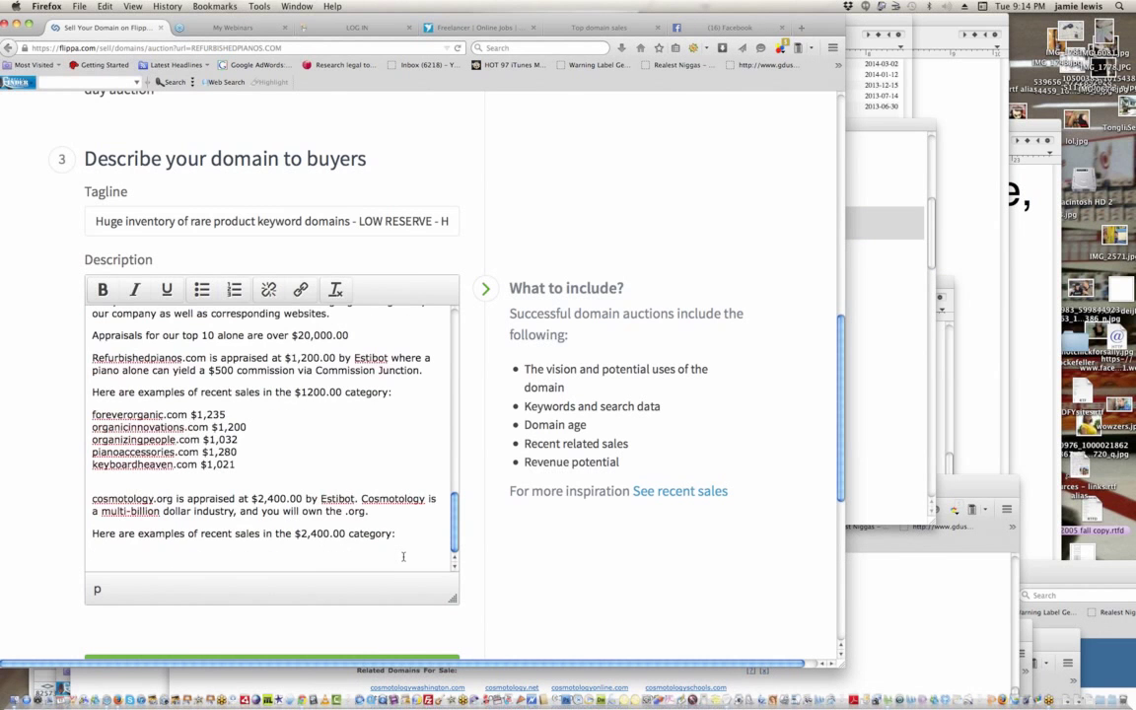
{"action": "key", "text": "super+v"}
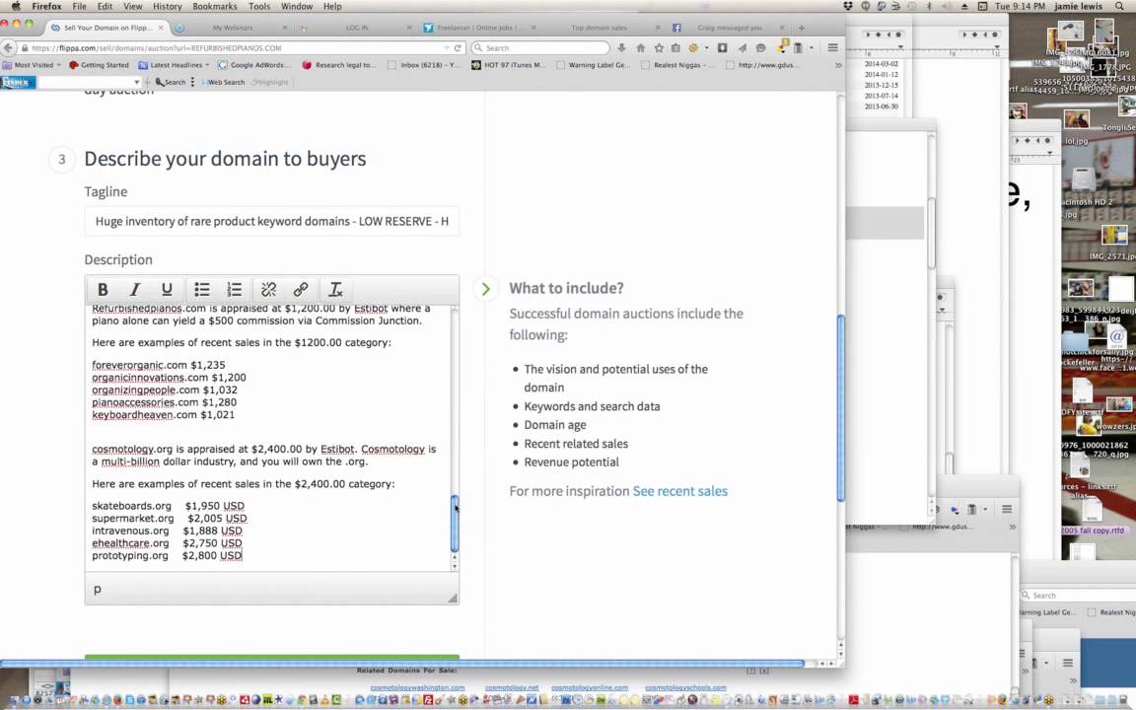
- Review the Flippa description from its introduction through the domain list to the appraisal paragraphs
{"action": "scroll", "coordinate": [458, 493], "scroll_direction": "up", "scroll_amount": 3}
{"action": "scroll", "coordinate": [458, 435], "scroll_direction": "up", "scroll_amount": 10}
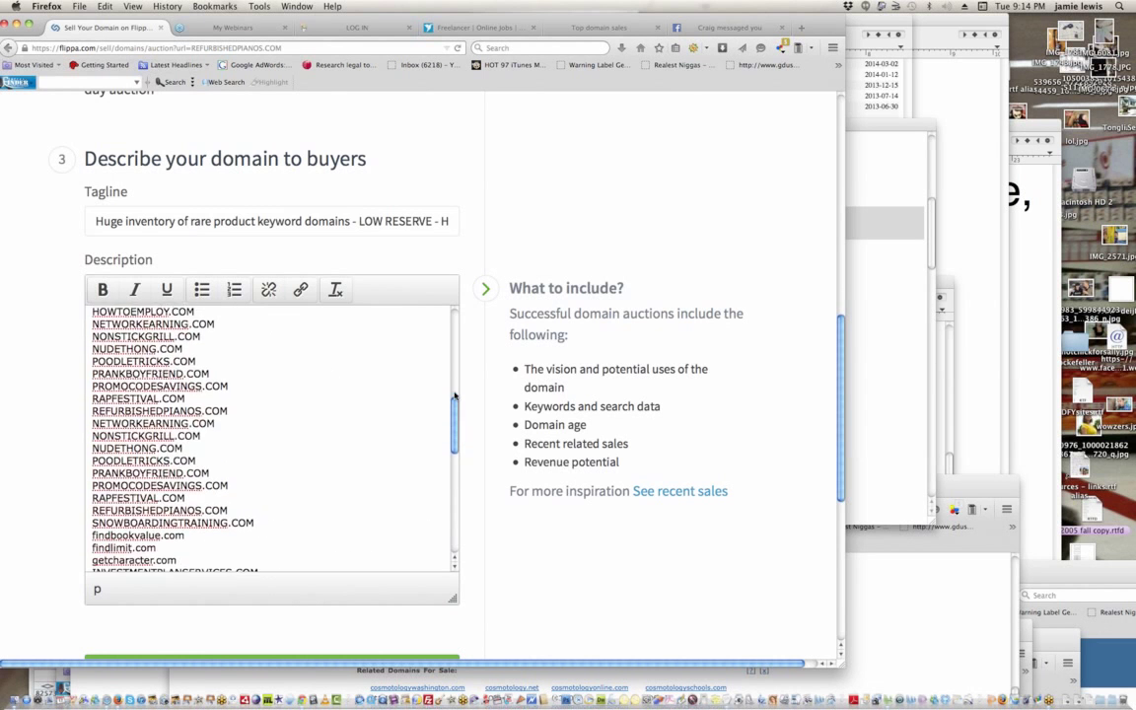
{"action": "scroll", "coordinate": [449, 364], "scroll_direction": "up", "scroll_amount": 5}
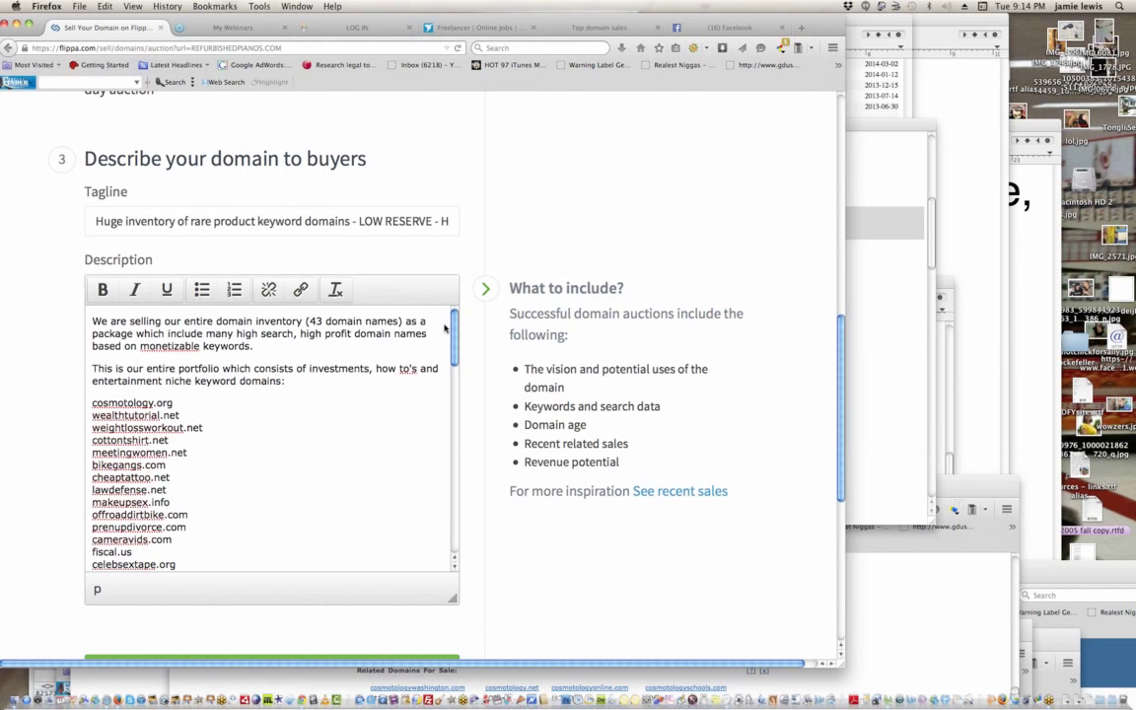
{"action": "left_click_drag", "start_coordinate": [450, 322], "coordinate": [499, 496]}
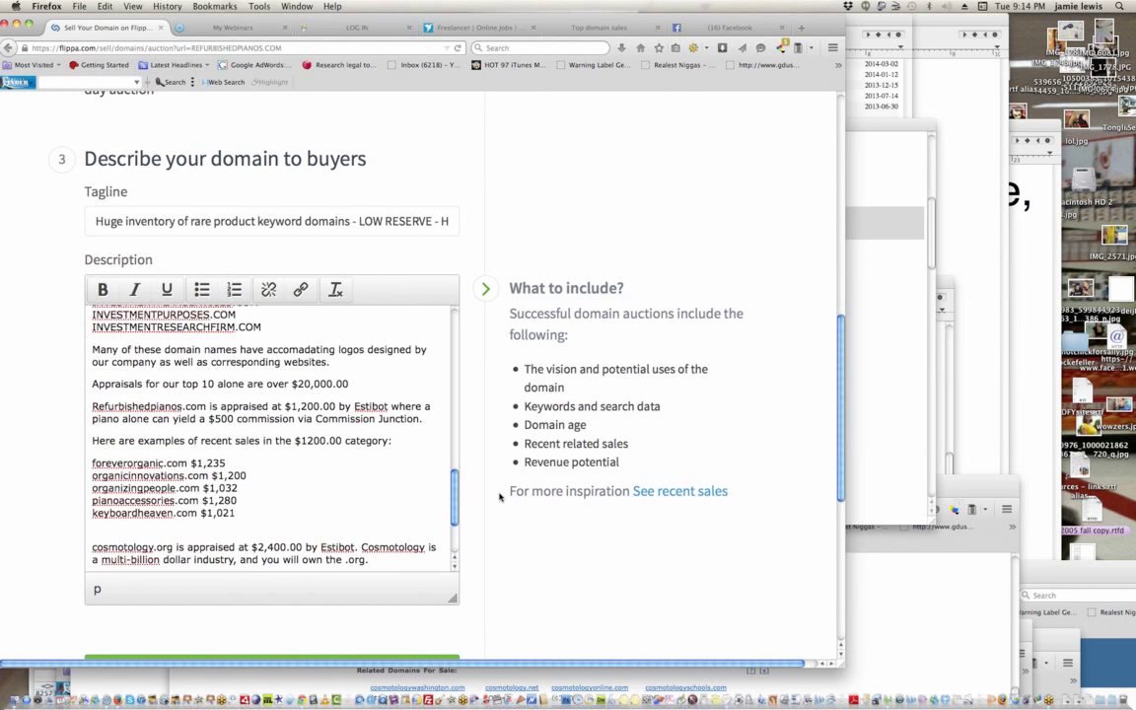
{"action": "left_click_drag", "start_coordinate": [499, 497], "coordinate": [450, 335]}
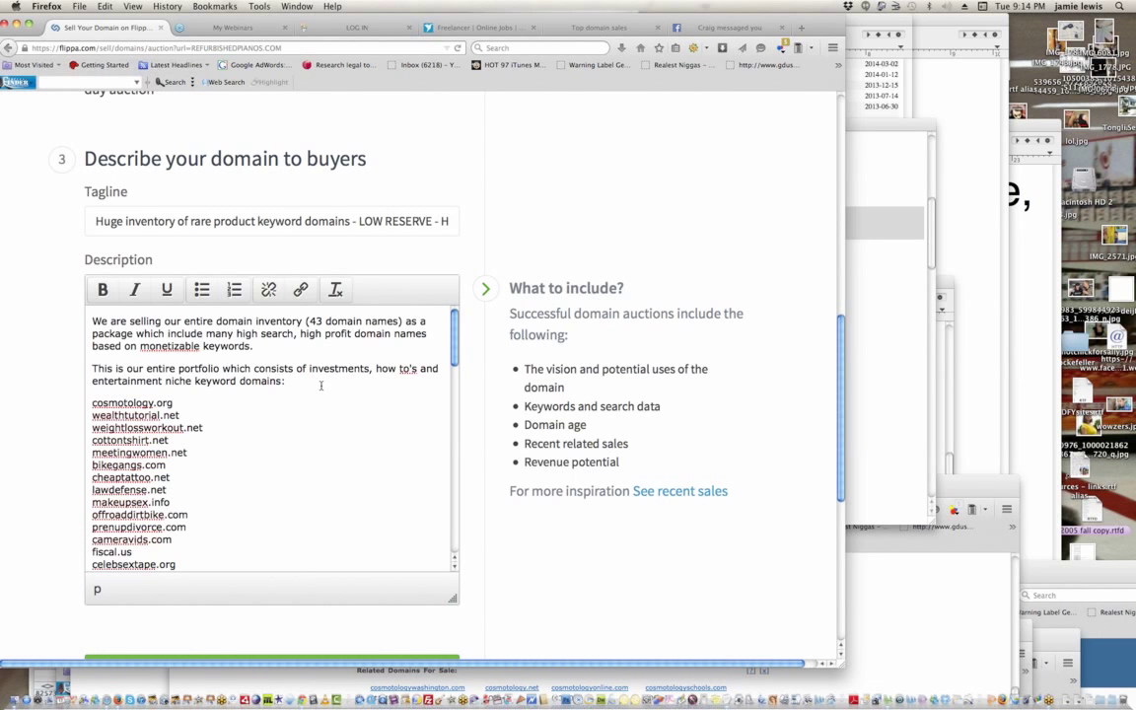
{"action": "scroll", "coordinate": [456, 322], "scroll_direction": "down", "scroll_amount": 3}
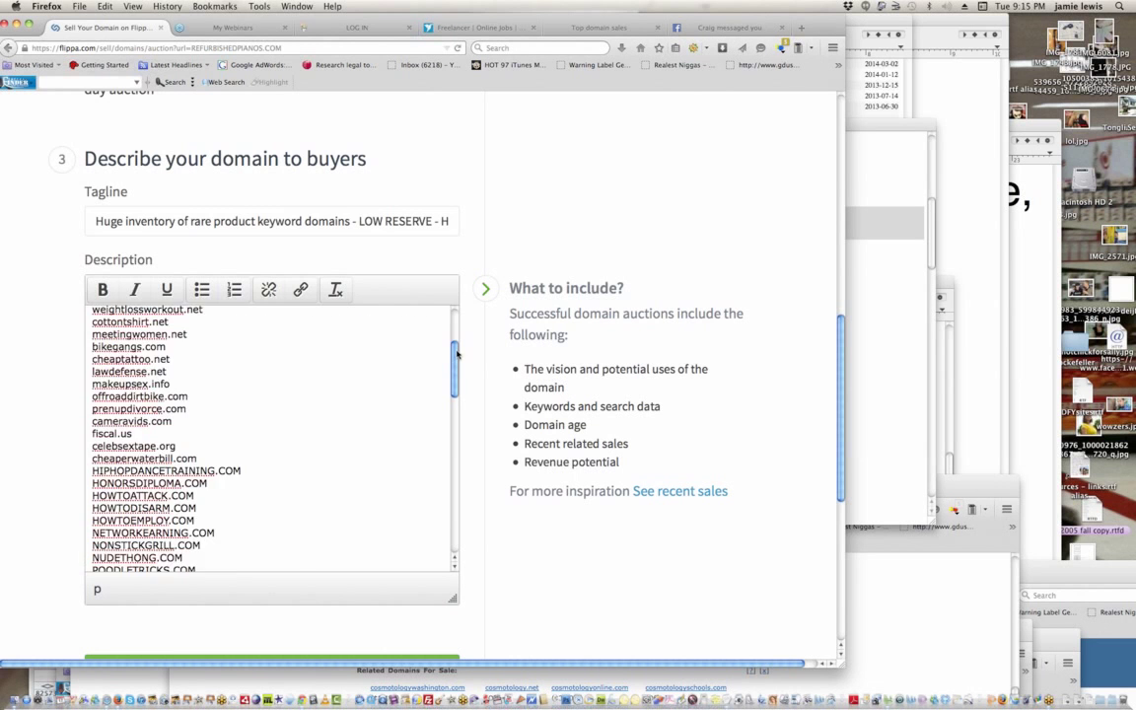
{"action": "scroll", "coordinate": [453, 312], "scroll_direction": "up", "scroll_amount": 3}
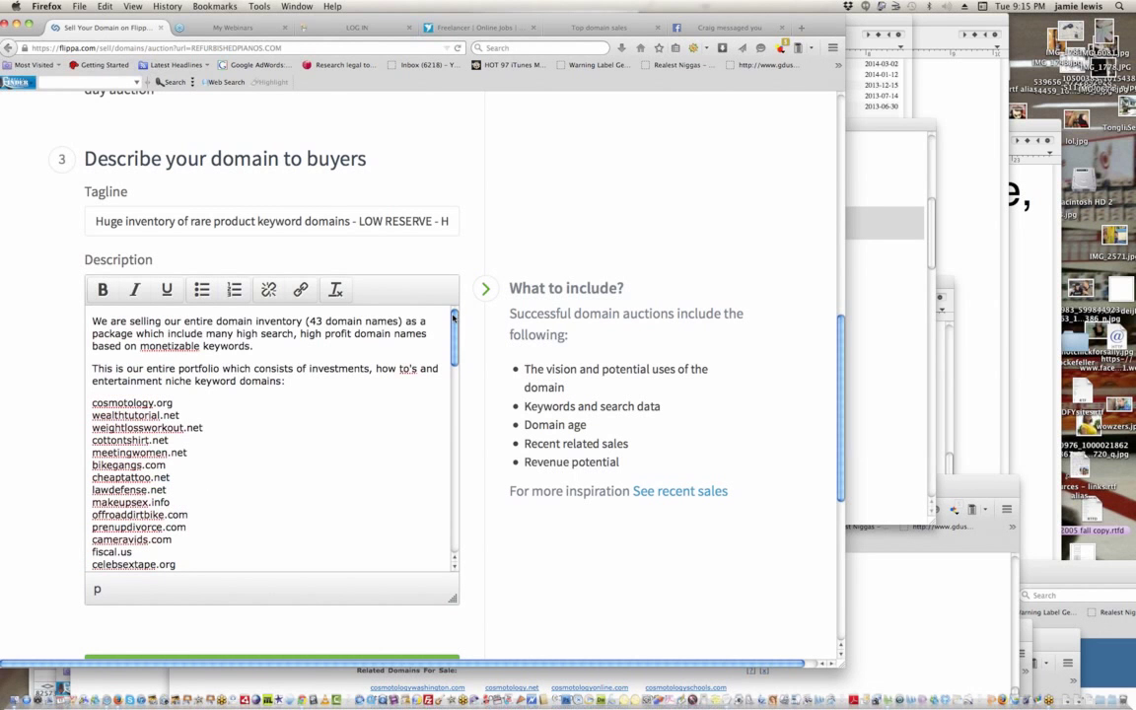
{"action": "scroll", "coordinate": [452, 328], "scroll_direction": "down", "scroll_amount": 3}
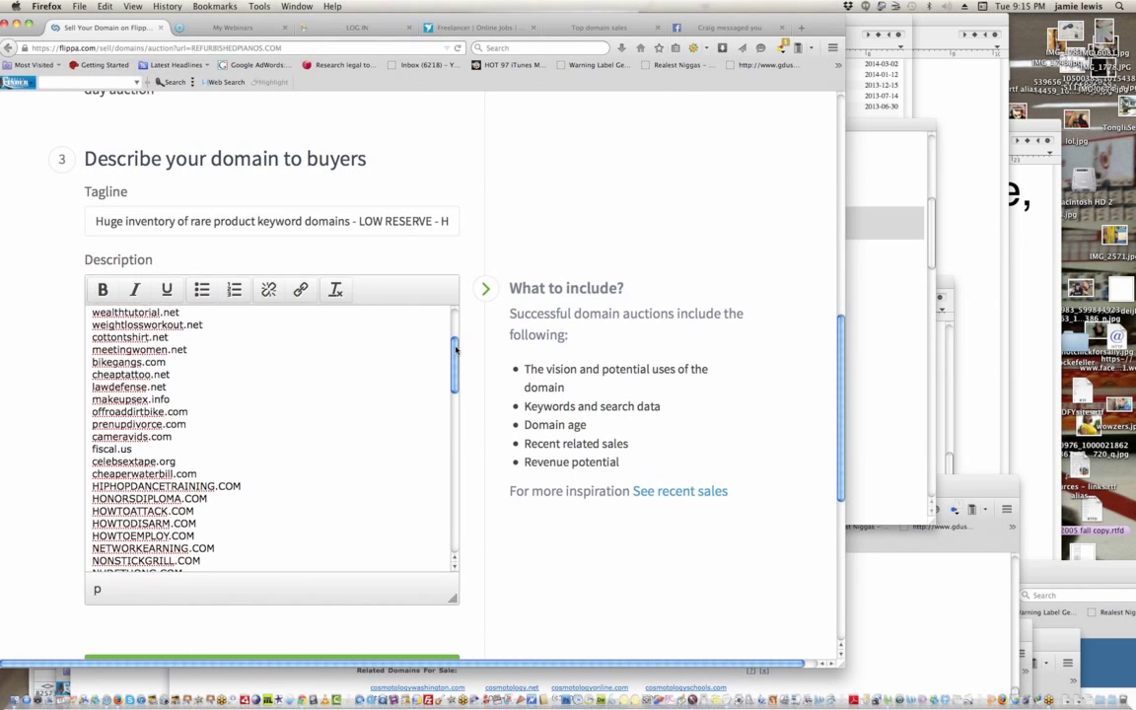
{"action": "left_click_drag", "start_coordinate": [456, 353], "coordinate": [481, 451]}
{"action": "scroll", "coordinate": [436, 400], "scroll_direction": "up", "scroll_amount": 10}
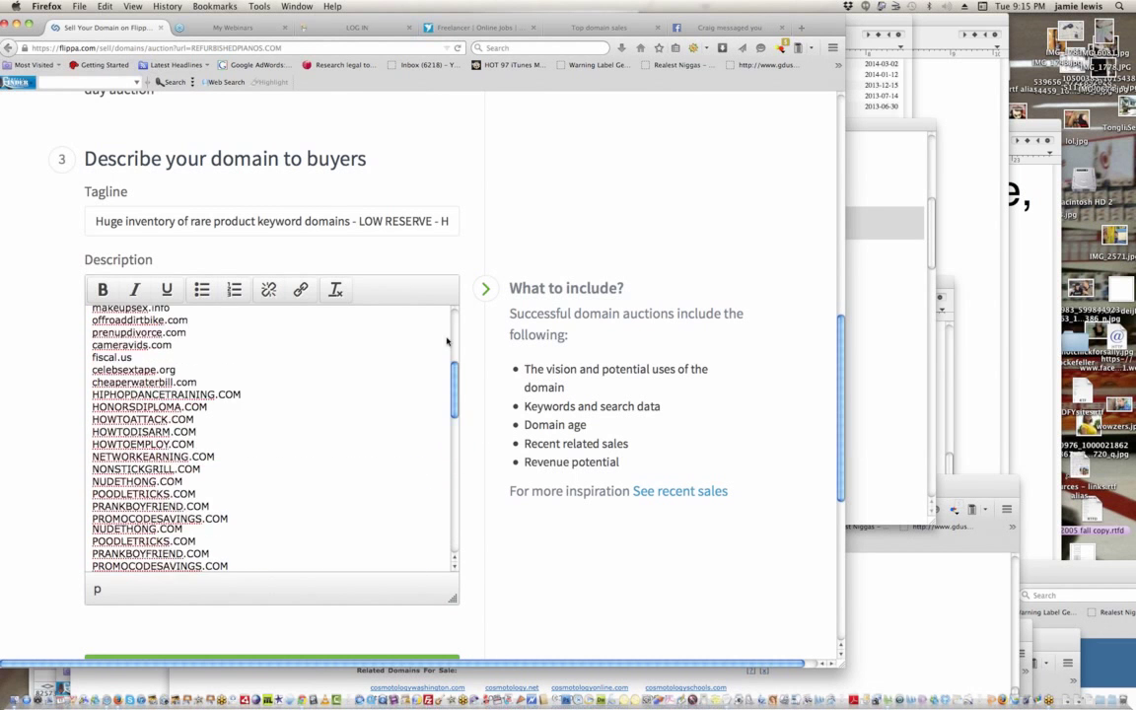
{"action": "scroll", "coordinate": [438, 336], "scroll_direction": "down", "scroll_amount": 5}
{"action": "scroll", "coordinate": [445, 378], "scroll_direction": "down", "scroll_amount": 8}
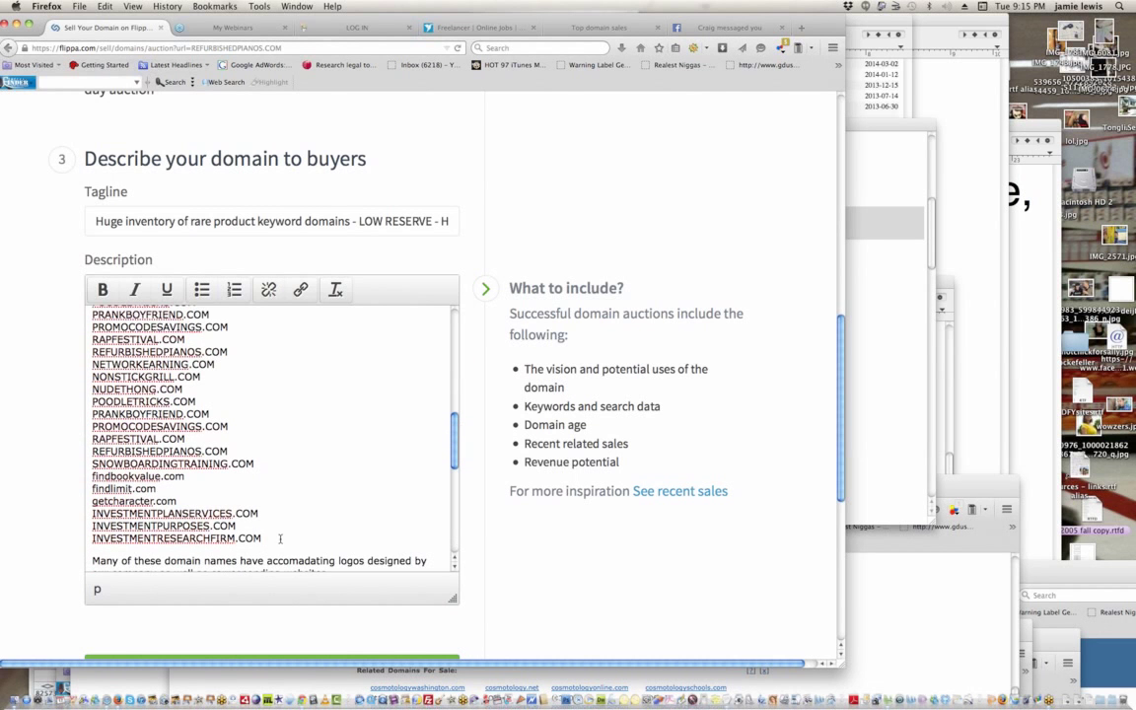
- Move the three INVESTMENT domains from the end of the domain list to between REFURBISHEDPIANOS.COM and SNOWBOARDINGTRAINING.COM
{"action": "left_click_drag", "start_coordinate": [278, 538], "coordinate": [263, 496]}
{"action": "key", "text": "ctrl+c"}
{"action": "key", "text": "BackSpace"}
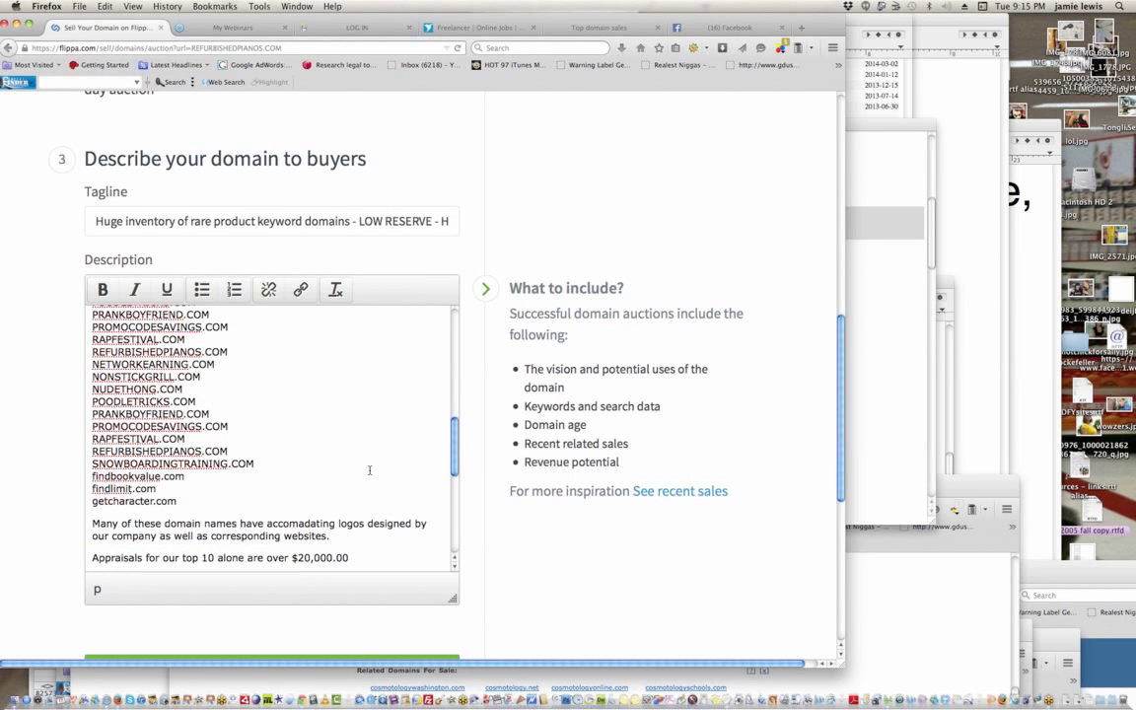
{"action": "left_click", "coordinate": [247, 452]}
{"action": "key", "text": "Return"}
{"action": "key", "text": "Return"}
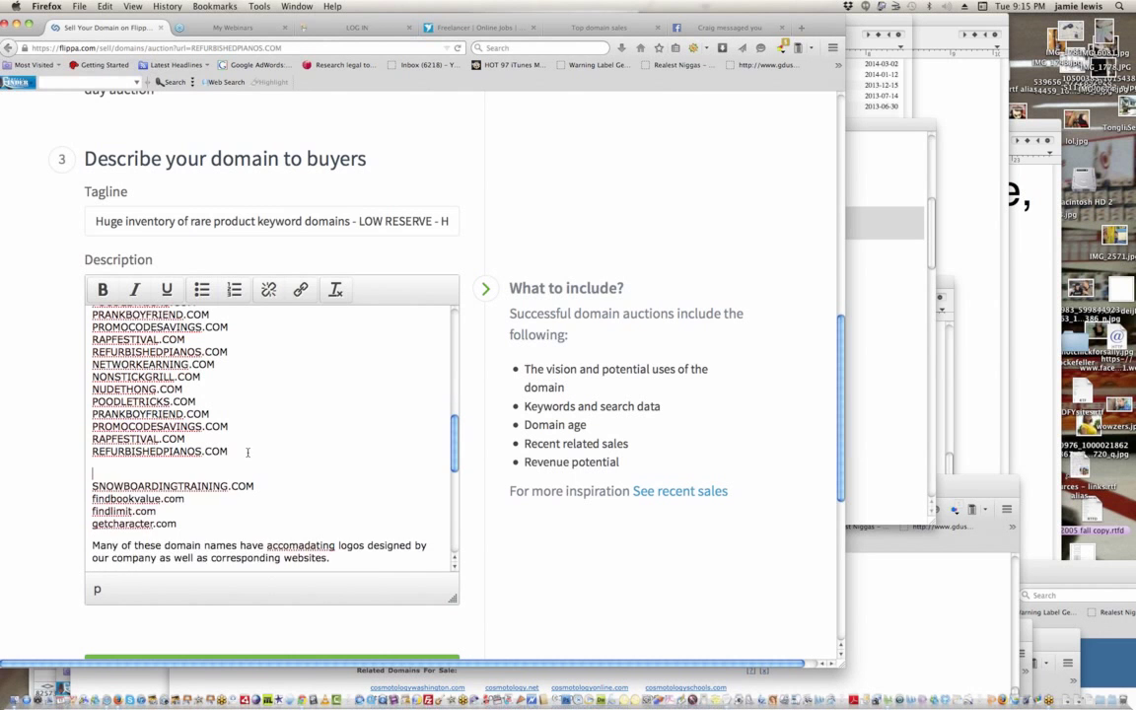
{"action": "key", "text": "ctrl+v"}
- Replace the oversized gap between REFURBISHEDPIANOS.COM and INVESTMENTPLANSERVICES.COM in the domain list with a single paragraph break
{"action": "left_click_drag", "start_coordinate": [177, 561], "coordinate": [122, 480]}
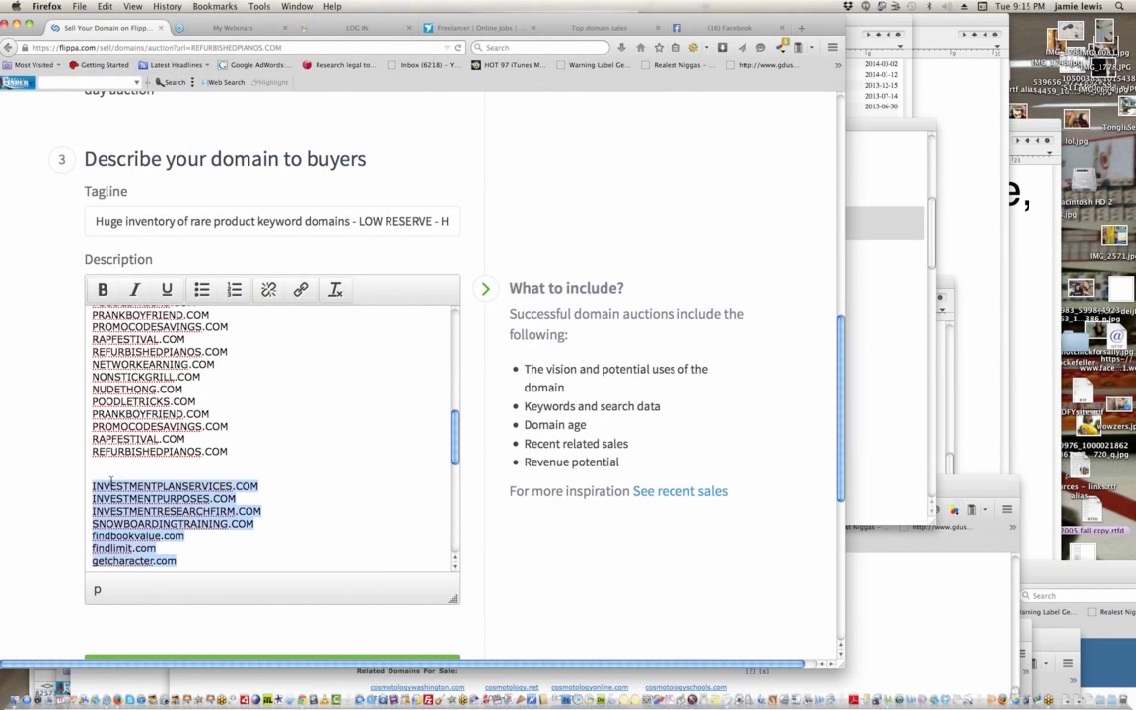
{"action": "left_click", "coordinate": [91, 485]}
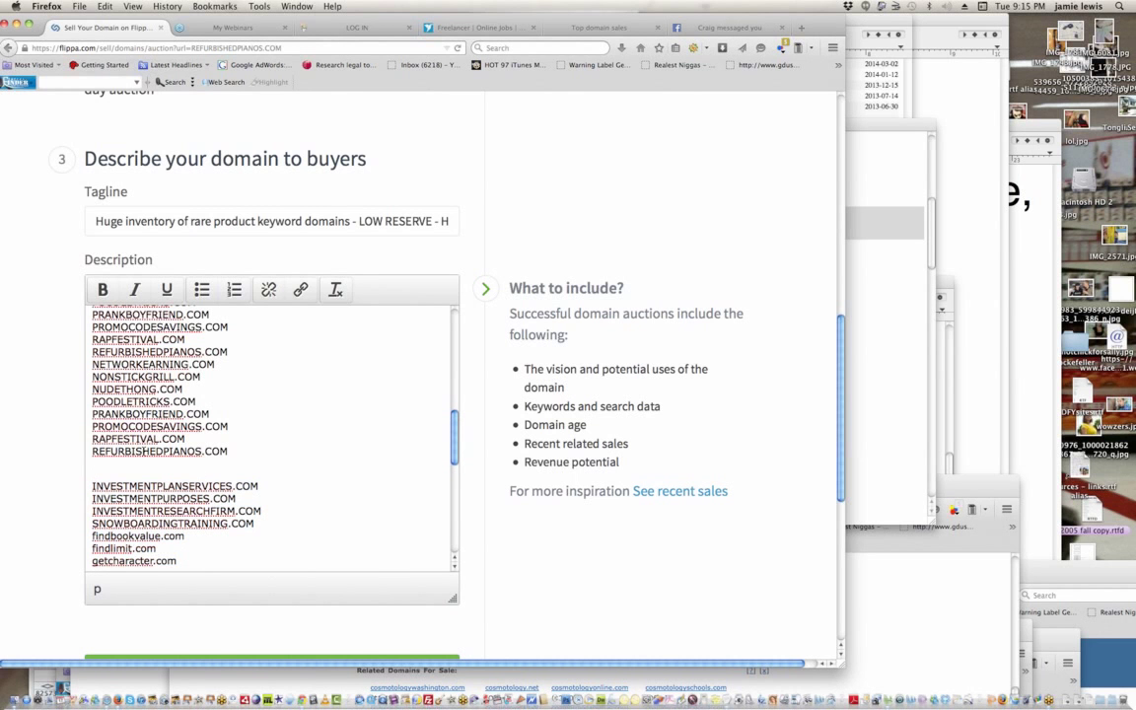
{"action": "key", "text": "BackSpace"}
{"action": "key", "text": "BackSpace"}
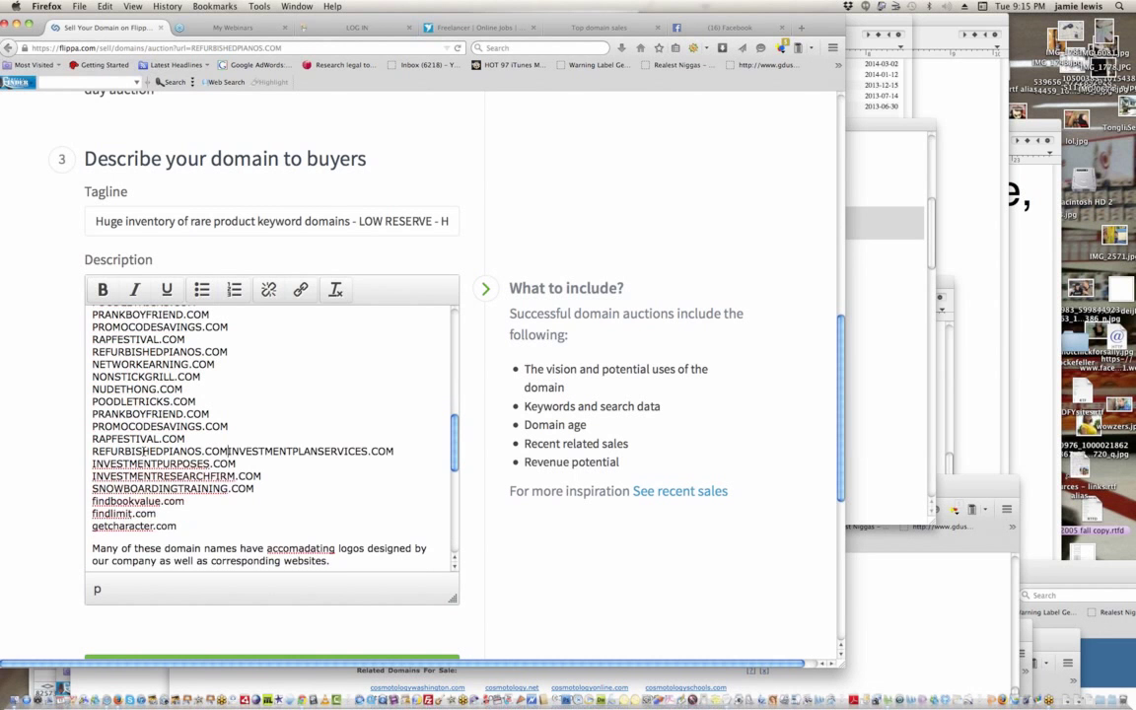
{"action": "key", "text": "Return"}
{"action": "key", "text": "Return"}
- Move the block from REFURBISHEDPIANOS.COM through SNOWBOARDINGTRAINING.COM to the start of the domain list, in front of cosmotology.org
{"action": "left_click_drag", "start_coordinate": [255, 511], "coordinate": [92, 453]}
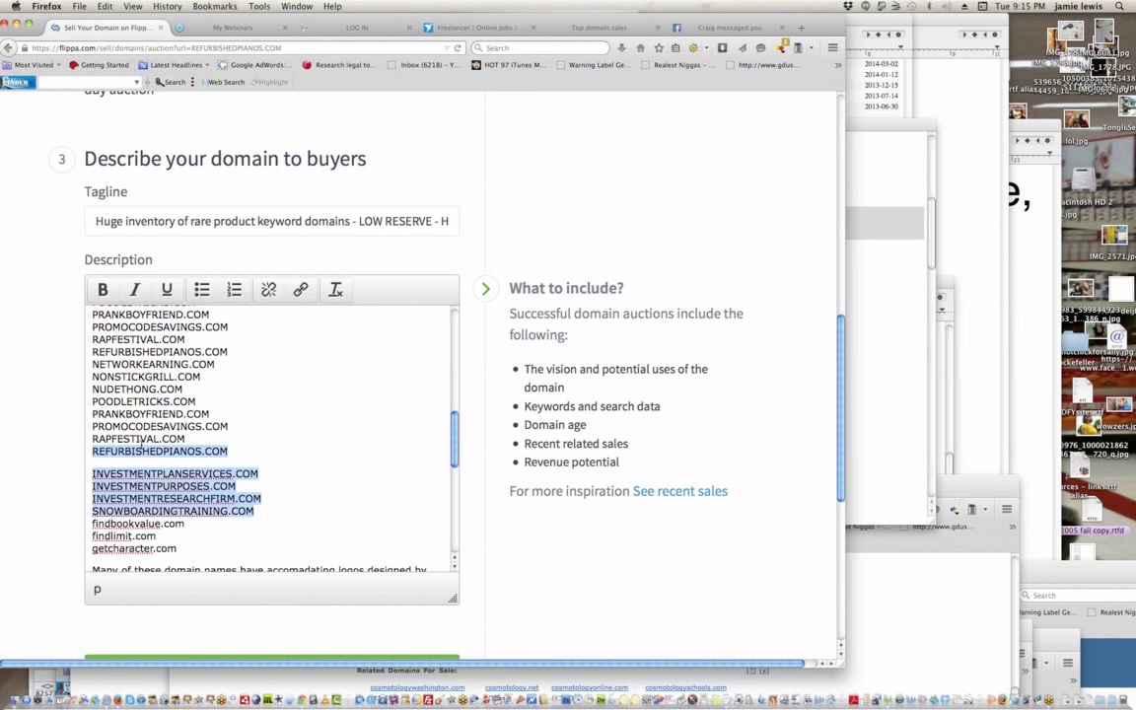
{"action": "key", "text": "BackSpace"}
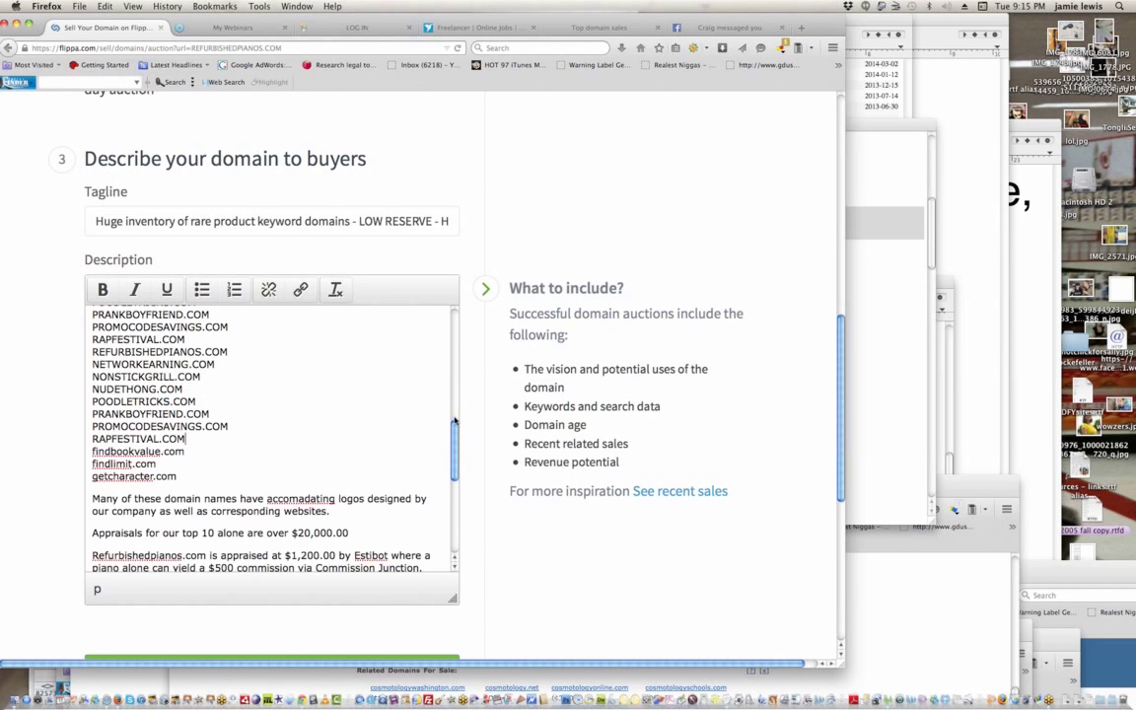
{"action": "scroll", "coordinate": [444, 370], "scroll_direction": "up", "scroll_amount": 5}
{"action": "scroll", "coordinate": [443, 364], "scroll_direction": "up", "scroll_amount": 4}
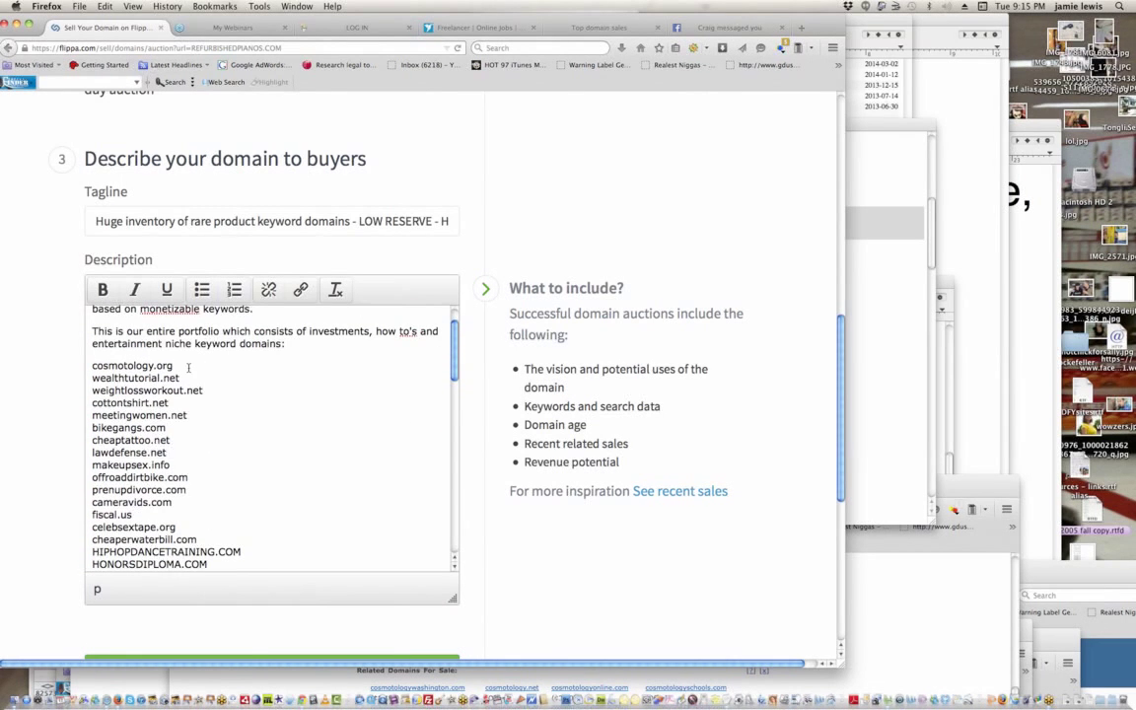
{"action": "left_click", "coordinate": [185, 362]}
{"action": "type", "text": "REFURBISHEDPIANOS.COMINVESTMENTPLANSERVICES.COM INVESTMENTPURPOSES.COM INVESTMENTRESEARCHFIRM.COM SNOWBOARDINGTRAINING.COM"}
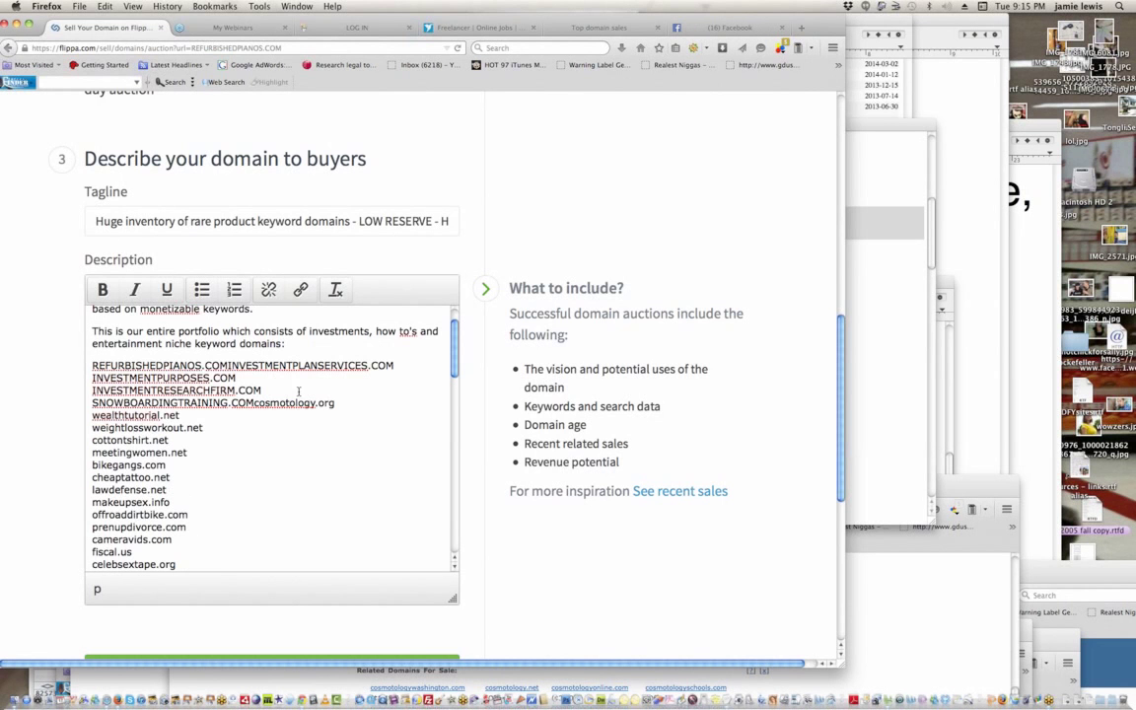
- Insert paragraph breaks before cosmotology.org and before INVESTMENTPLANSERVICES.COM so each starts on its own line
{"action": "key", "text": "Return"}
{"action": "key", "text": "Return"}
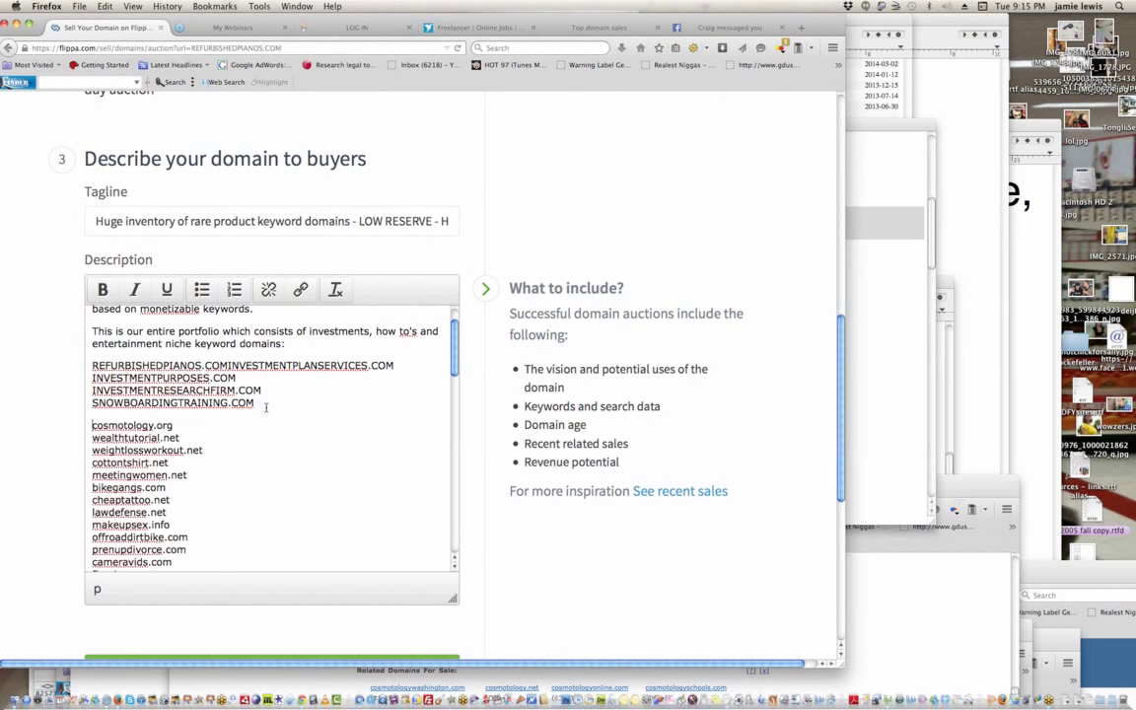
{"action": "left_click", "coordinate": [228, 365]}
{"action": "key", "text": "Return"}
{"action": "key", "text": "Return"}
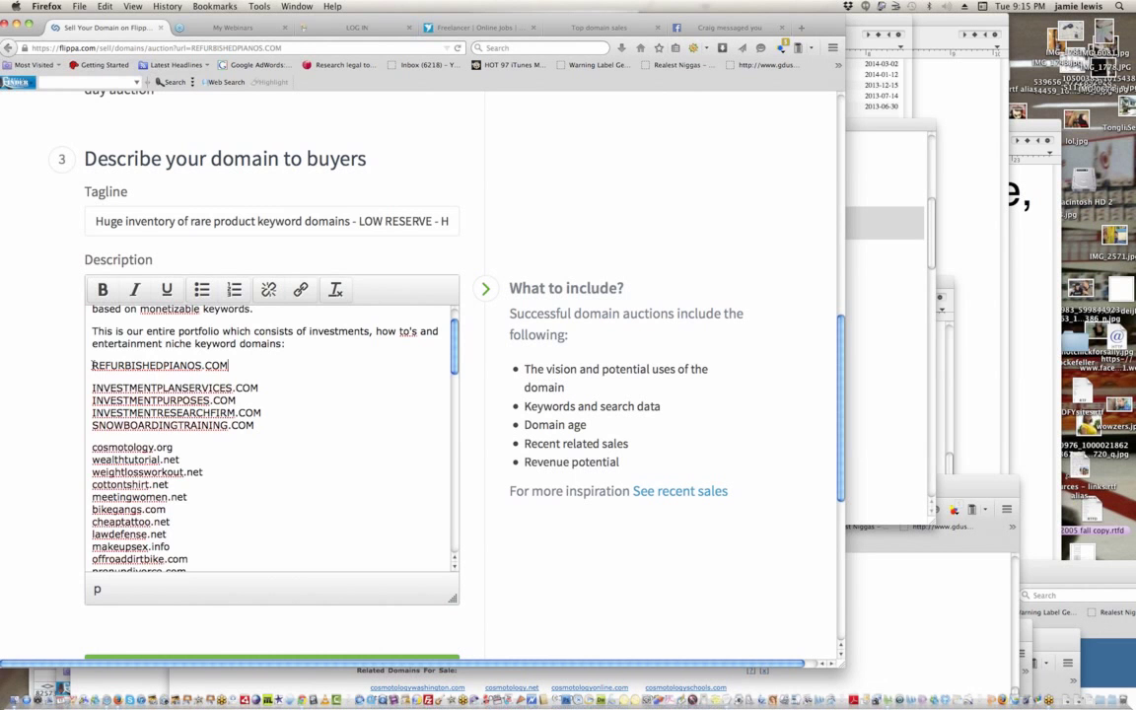
- Copy the entire domain list from the Flippa description into a new blank TextEdit document
{"action": "left_click_drag", "start_coordinate": [94, 366], "coordinate": [221, 431]}
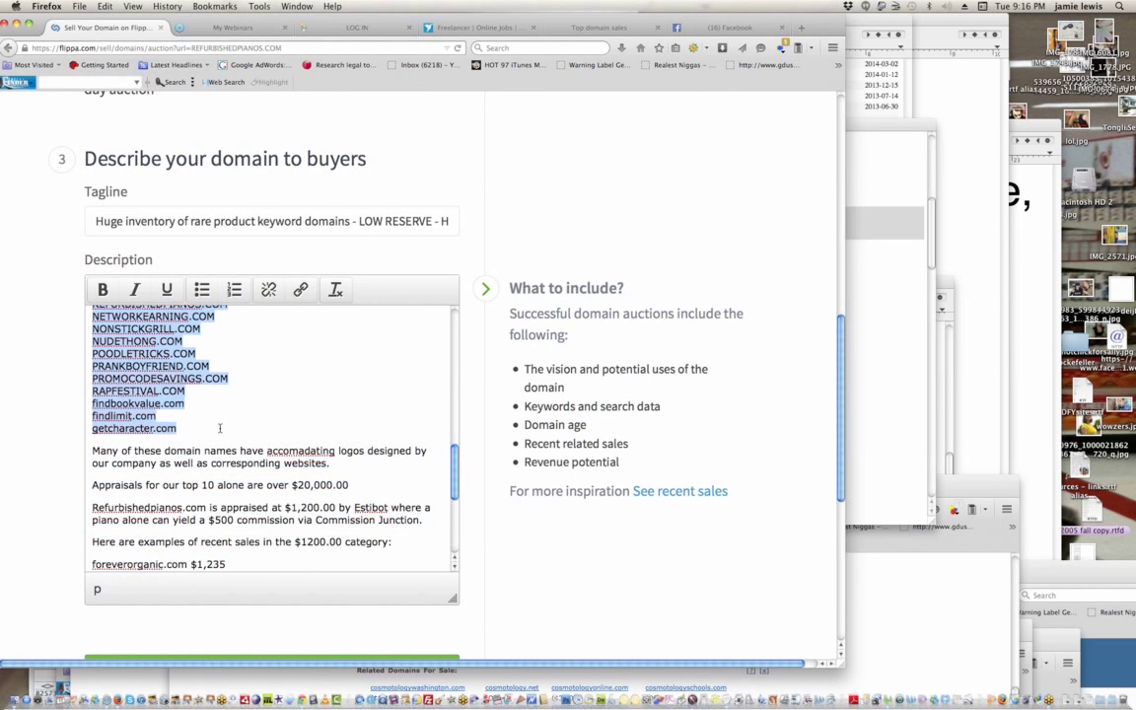
{"action": "left_click", "coordinate": [882, 383]}
{"action": "left_click", "coordinate": [84, 6]}
{"action": "left_click", "coordinate": [361, 187]}
{"action": "key", "text": "super+v"}
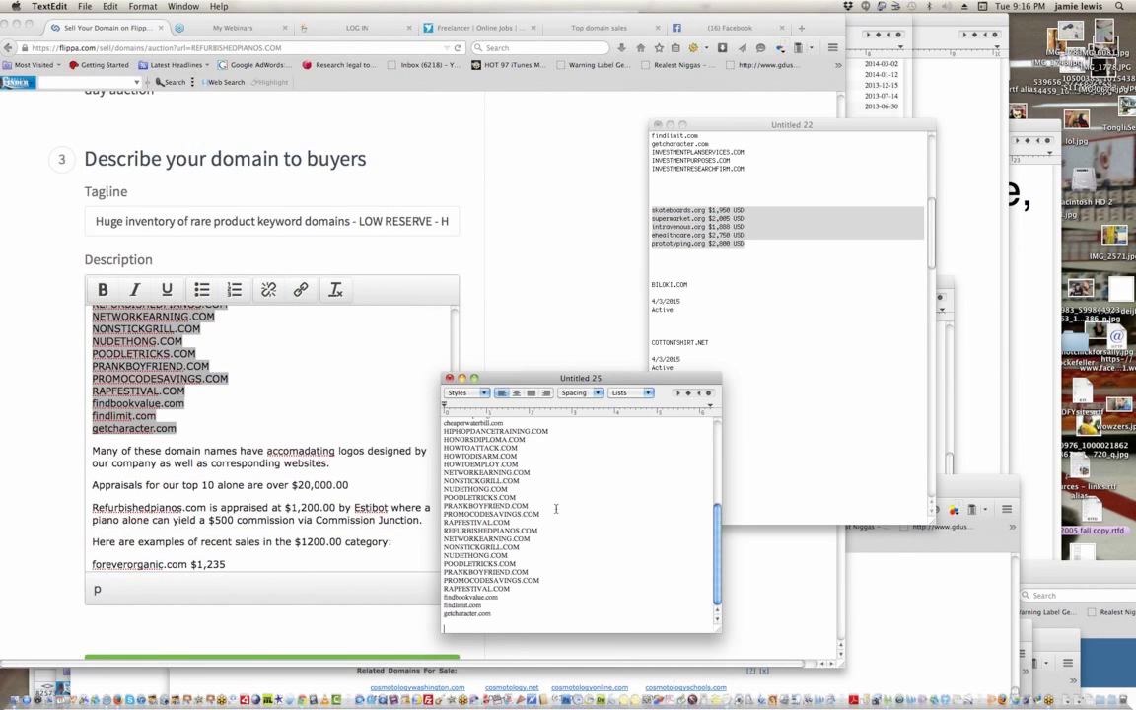
{"action": "left_click_drag", "start_coordinate": [716, 553], "coordinate": [702, 462]}
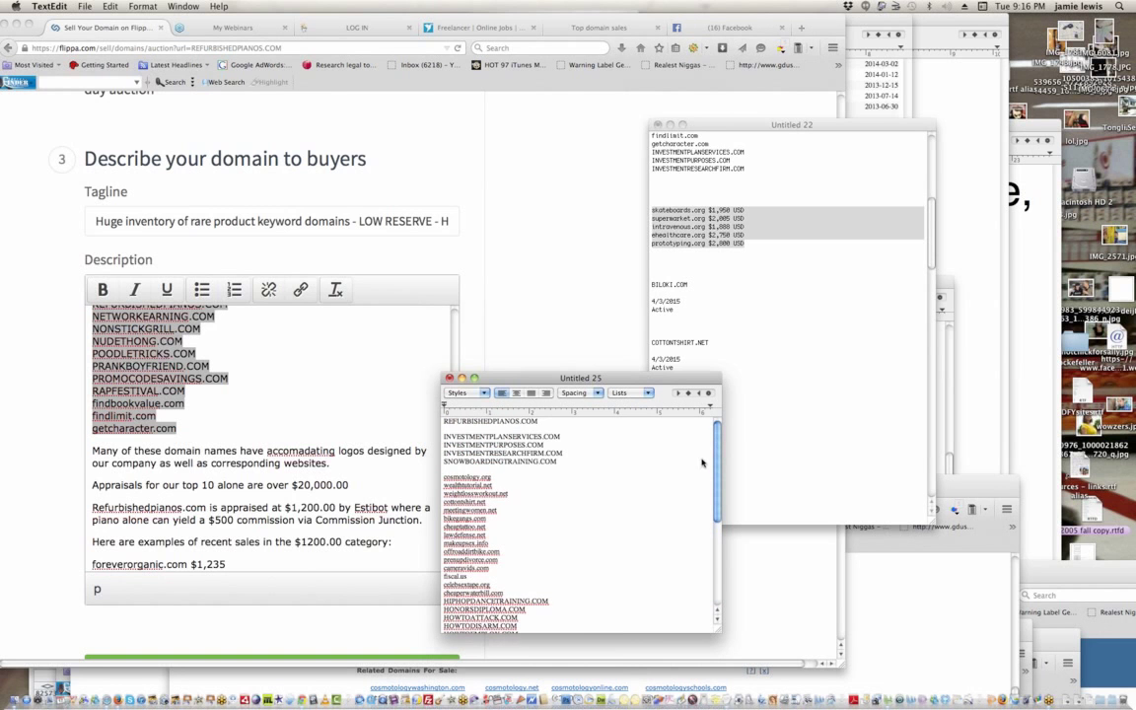
- Try to remove the gaps above cosmotology.org and below REFURBISHEDPIANOS.COM in the new TextEdit document
{"action": "left_click", "coordinate": [443, 477]}
{"action": "key", "text": "BackSpace"}
{"action": "key", "text": "BackSpace"}
{"action": "key", "text": "super+z"}
{"action": "double_click", "coordinate": [532, 424]}
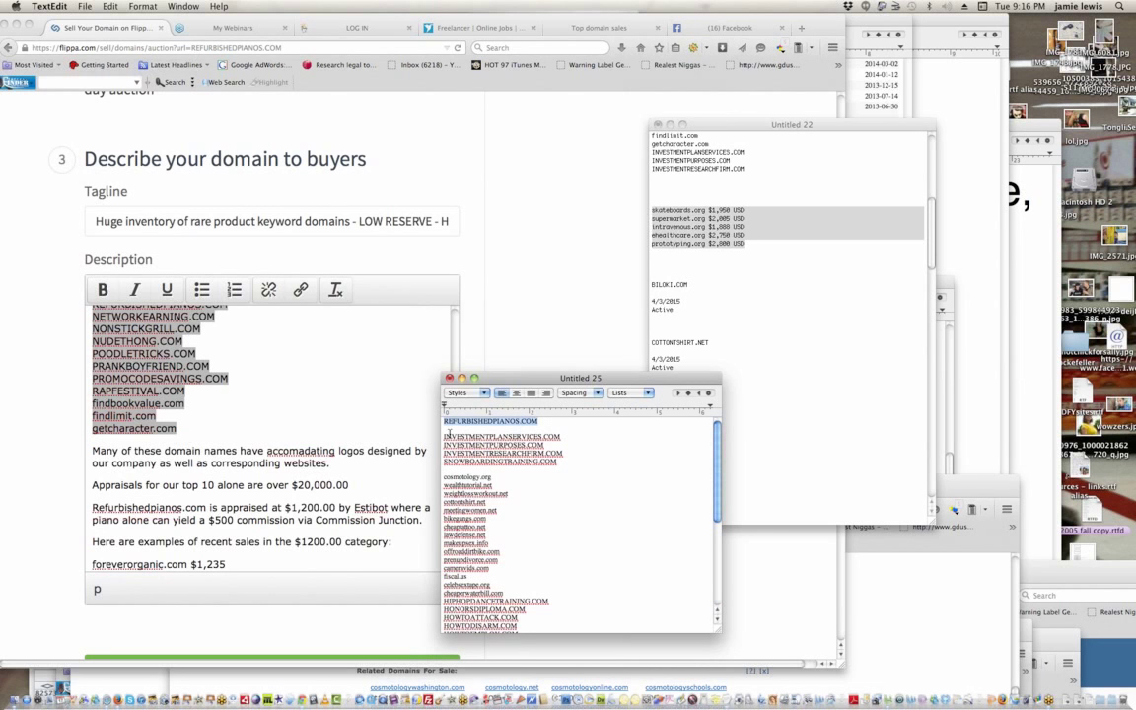
{"action": "left_click", "coordinate": [447, 434]}
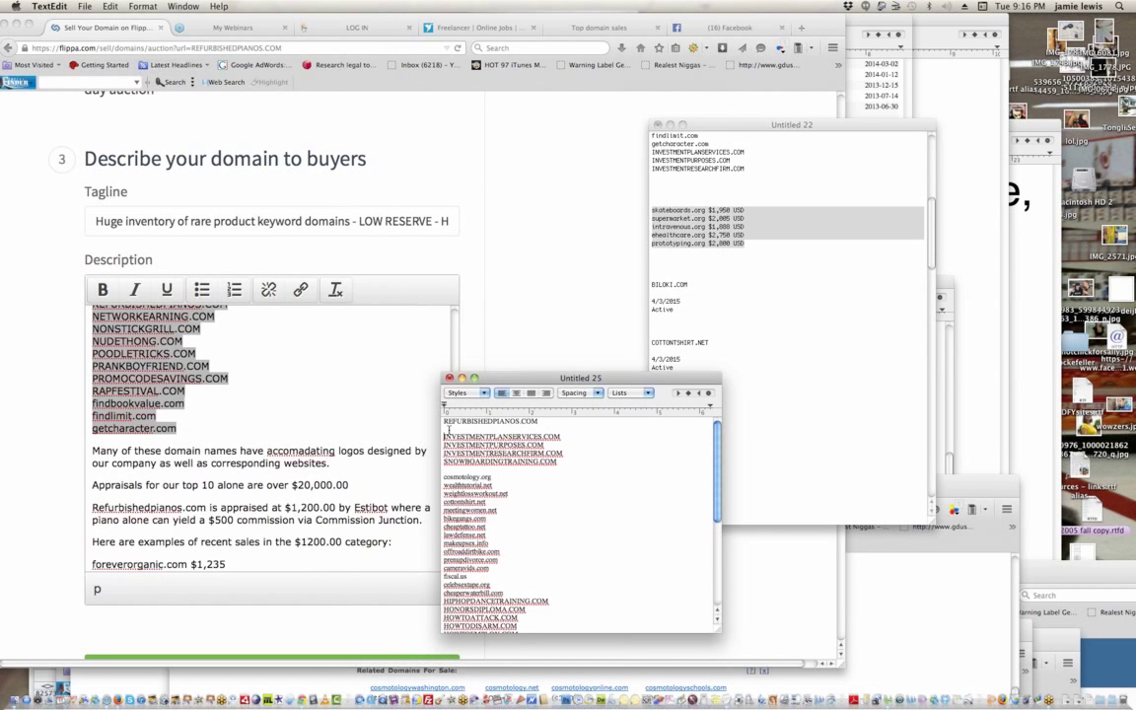
{"action": "left_click_drag", "start_coordinate": [443, 433], "coordinate": [534, 424]}
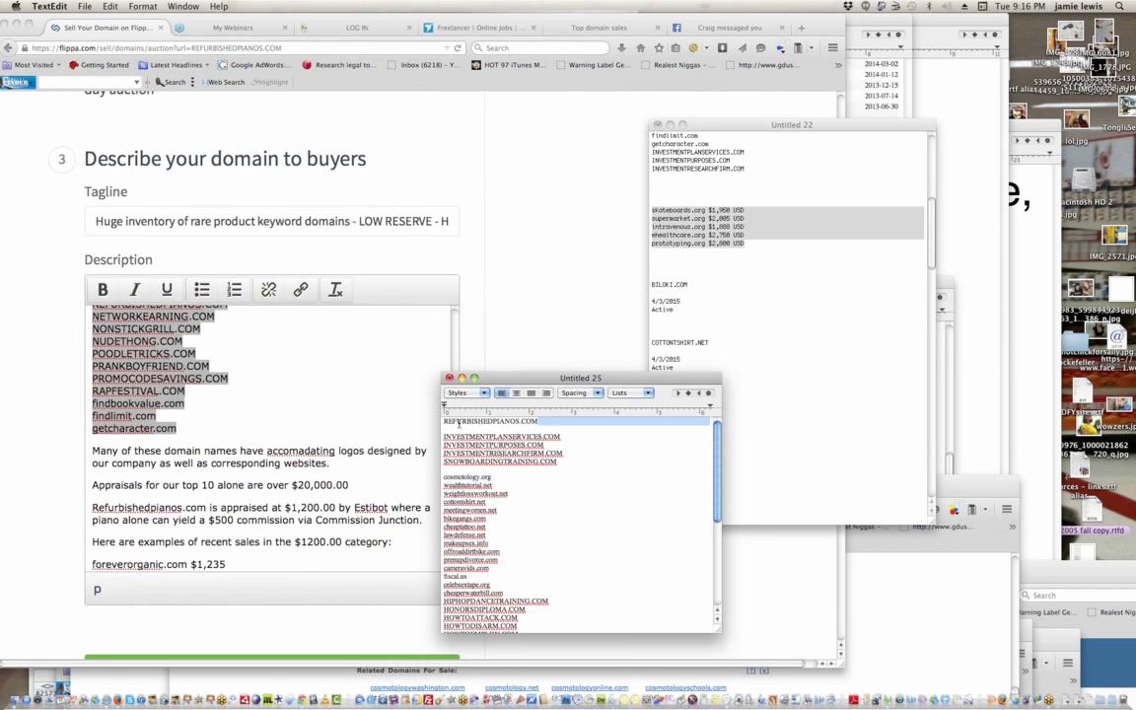
- Select the whole domain list in the TextEdit document, enlarge its window and convert the document to plain text
{"action": "left_click_drag", "start_coordinate": [443, 421], "coordinate": [551, 613]}
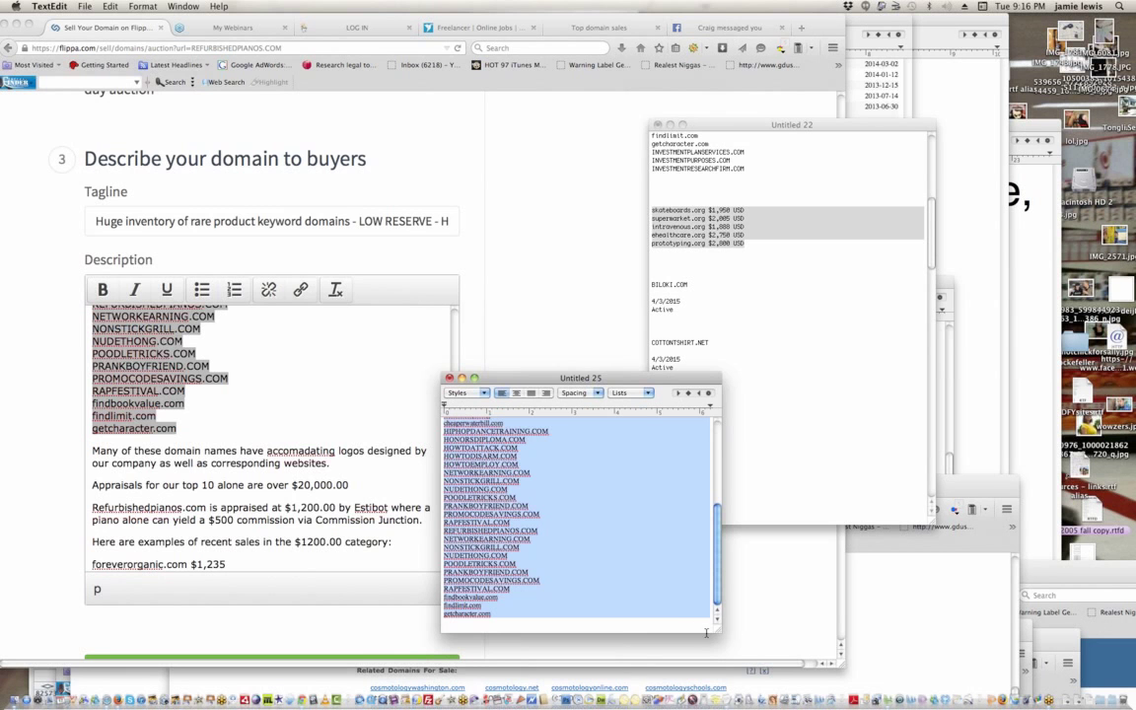
{"action": "left_click_drag", "start_coordinate": [720, 630], "coordinate": [839, 688]}
{"action": "scroll", "coordinate": [801, 499], "scroll_direction": "up", "scroll_amount": 3}
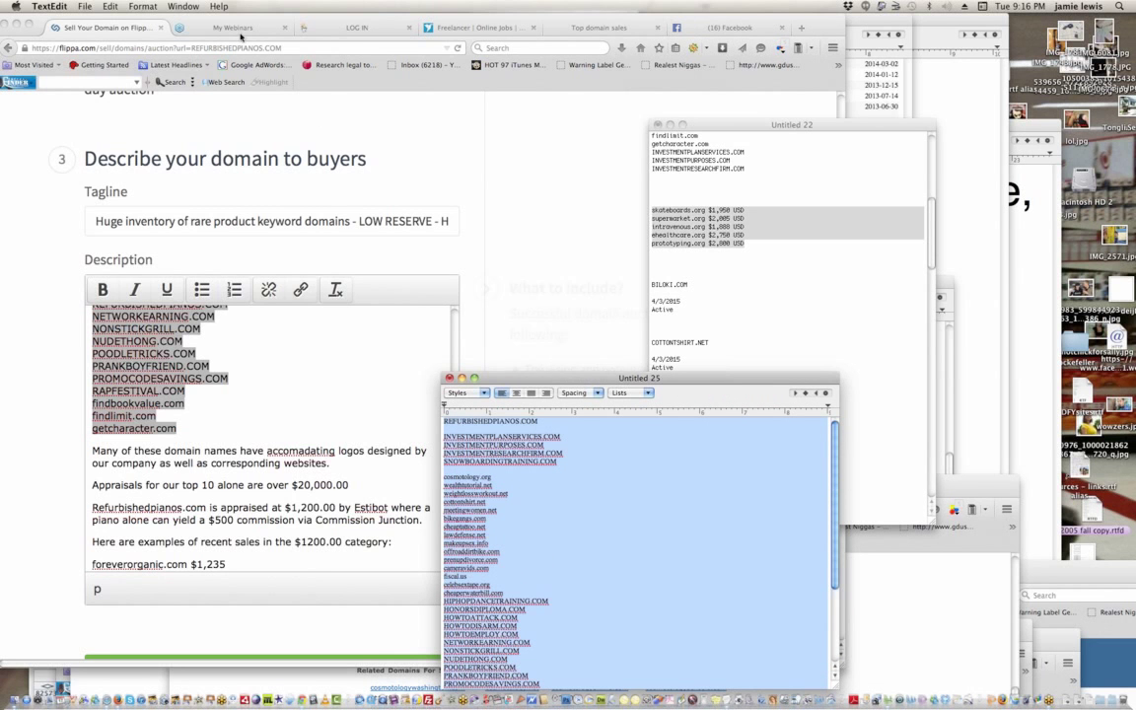
{"action": "left_click", "coordinate": [143, 7]}
{"action": "left_click", "coordinate": [148, 49]}
{"action": "left_click", "coordinate": [729, 447]}
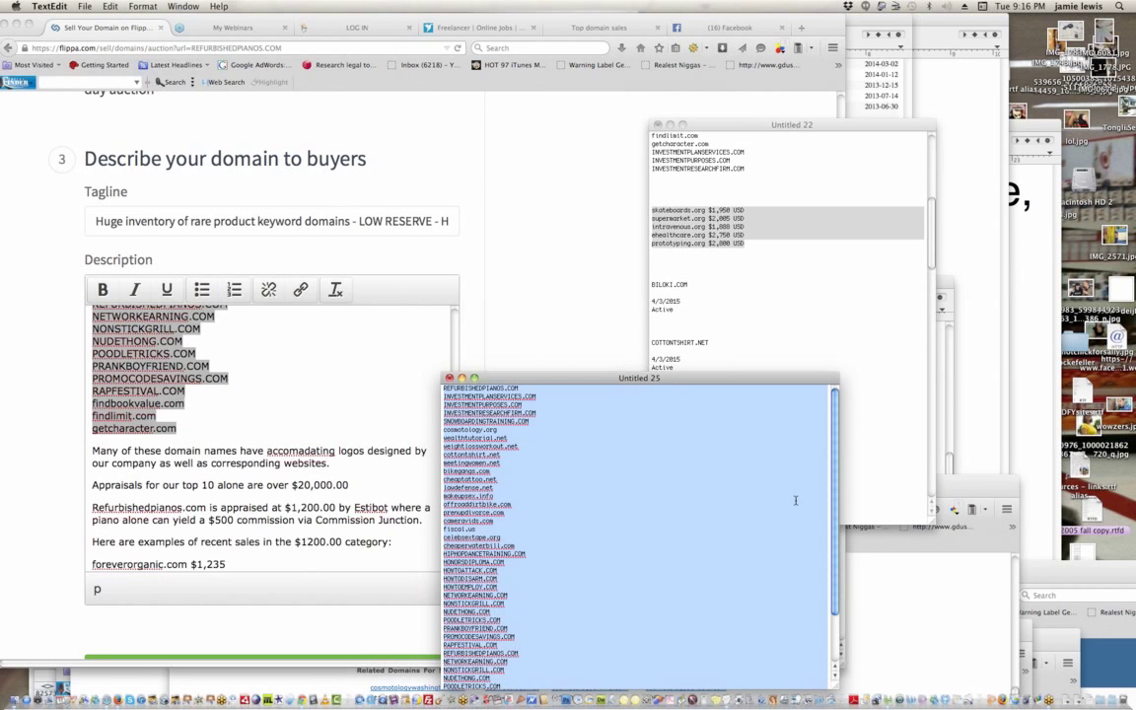
- Switch to Firefox and replace the selected domain list in the Flippa description with the plain-text version
{"action": "left_click", "coordinate": [219, 363]}
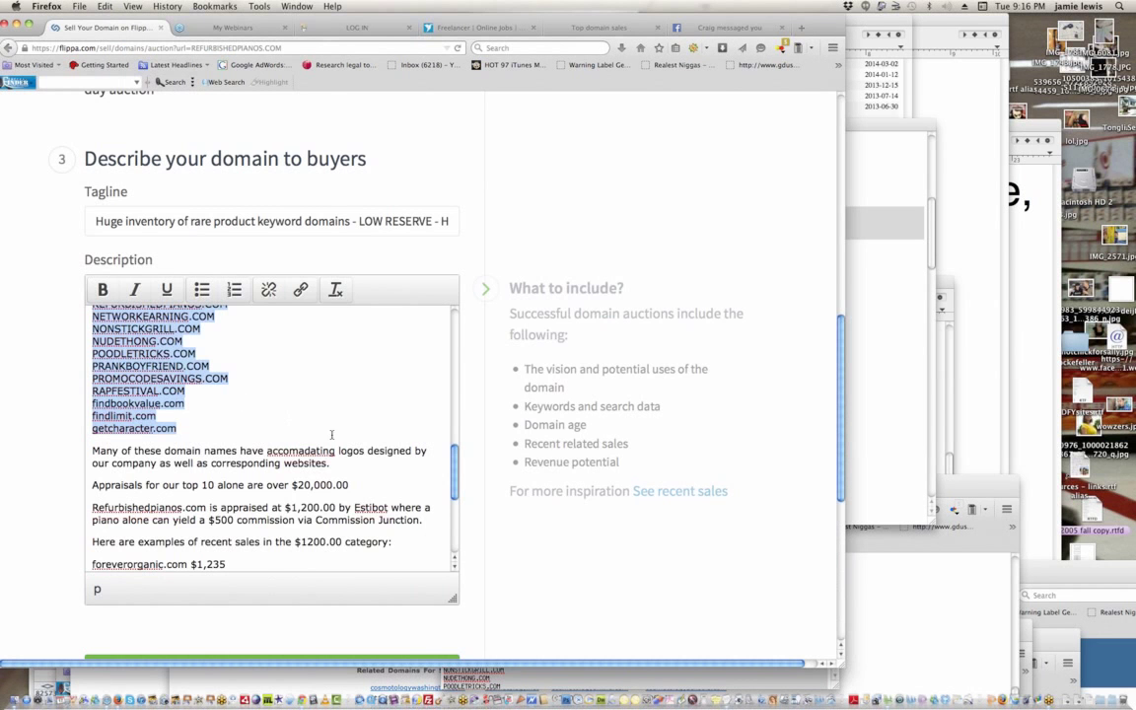
{"action": "key", "text": "BackSpace"}
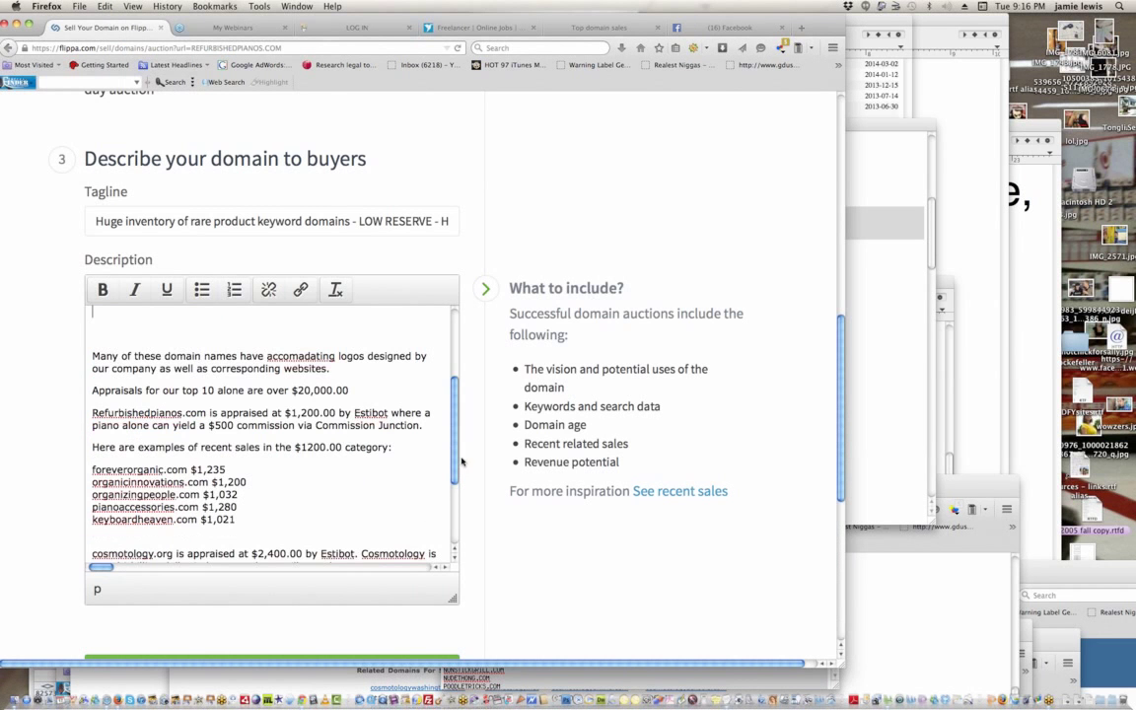
{"action": "key", "text": "super+v"}
{"action": "scroll", "coordinate": [427, 381], "scroll_direction": "up", "scroll_amount": 5}
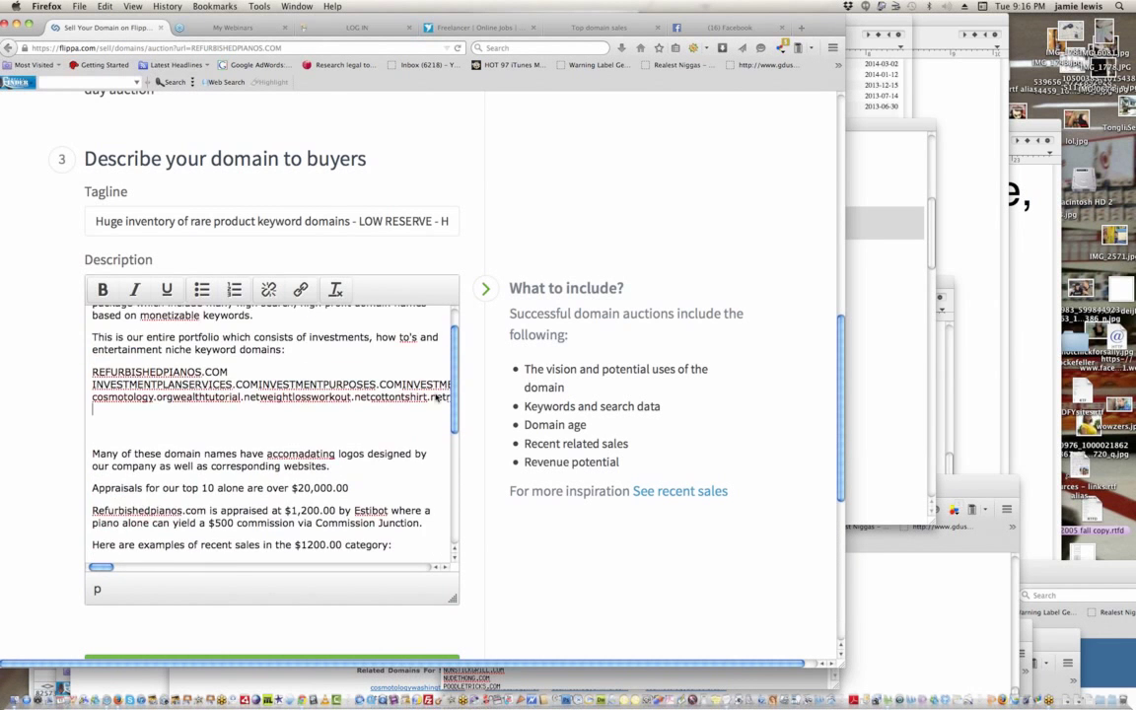
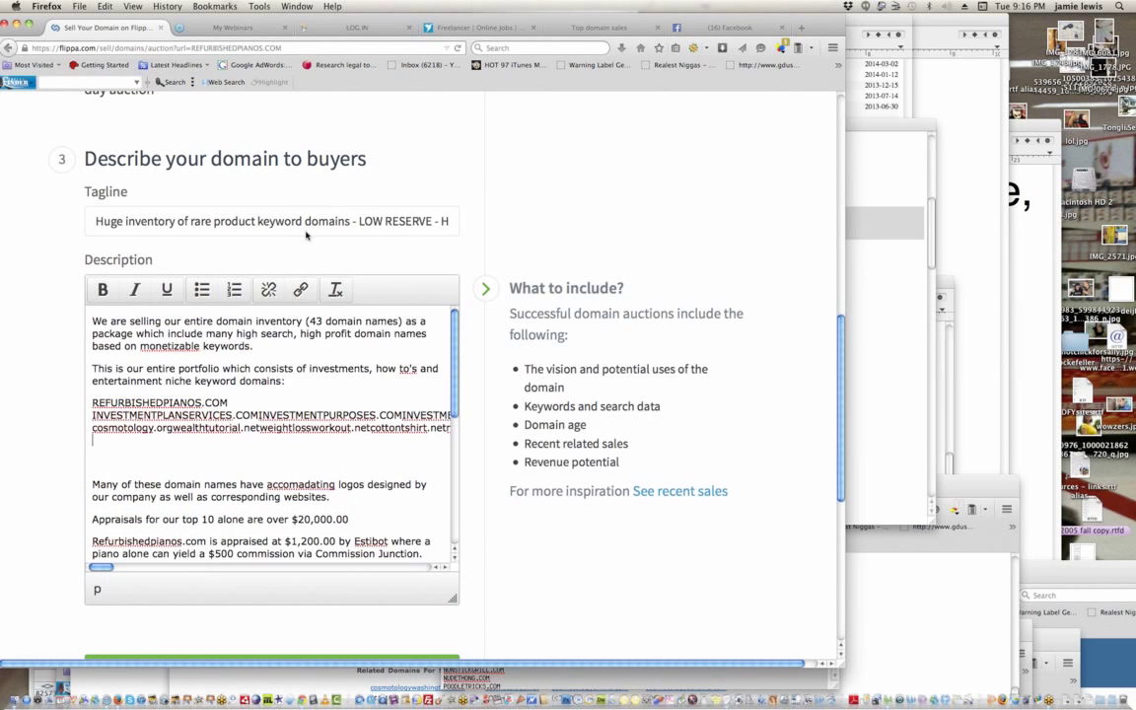
- Delete the run-together domain list from below the portfolio sentence in the Flippa description
{"action": "left_click", "coordinate": [105, 6]}
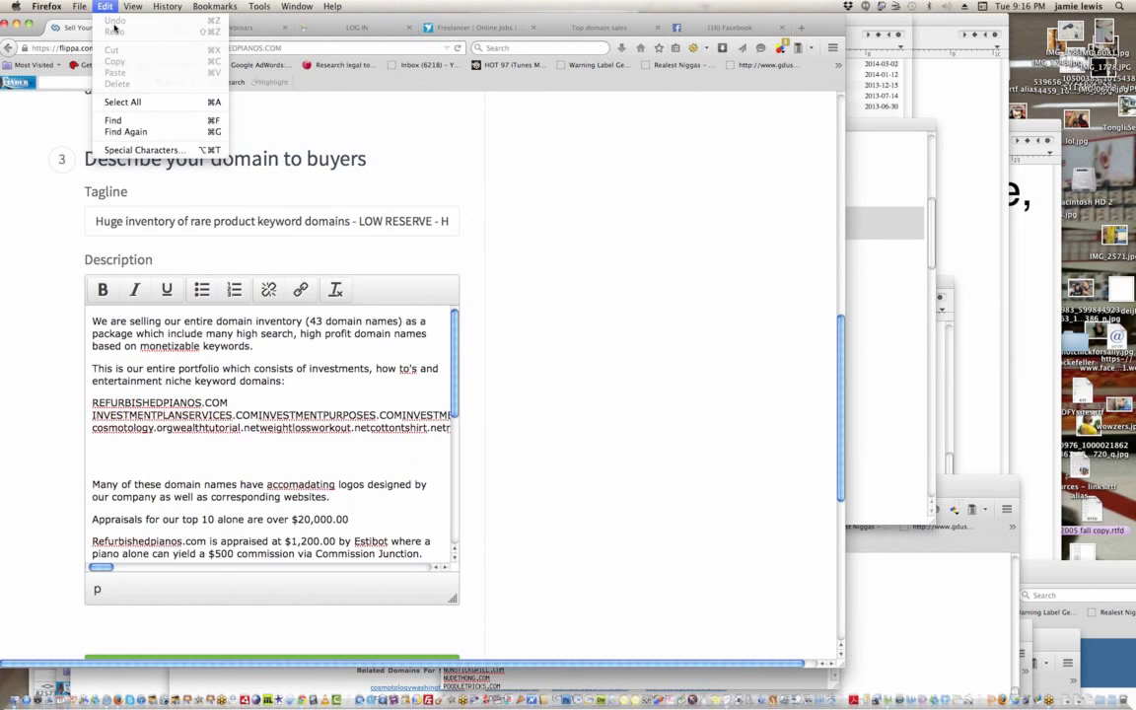
{"action": "left_click", "coordinate": [819, 324]}
{"action": "left_click", "coordinate": [112, 444]}
{"action": "left_click_drag", "start_coordinate": [112, 444], "coordinate": [91, 410]}
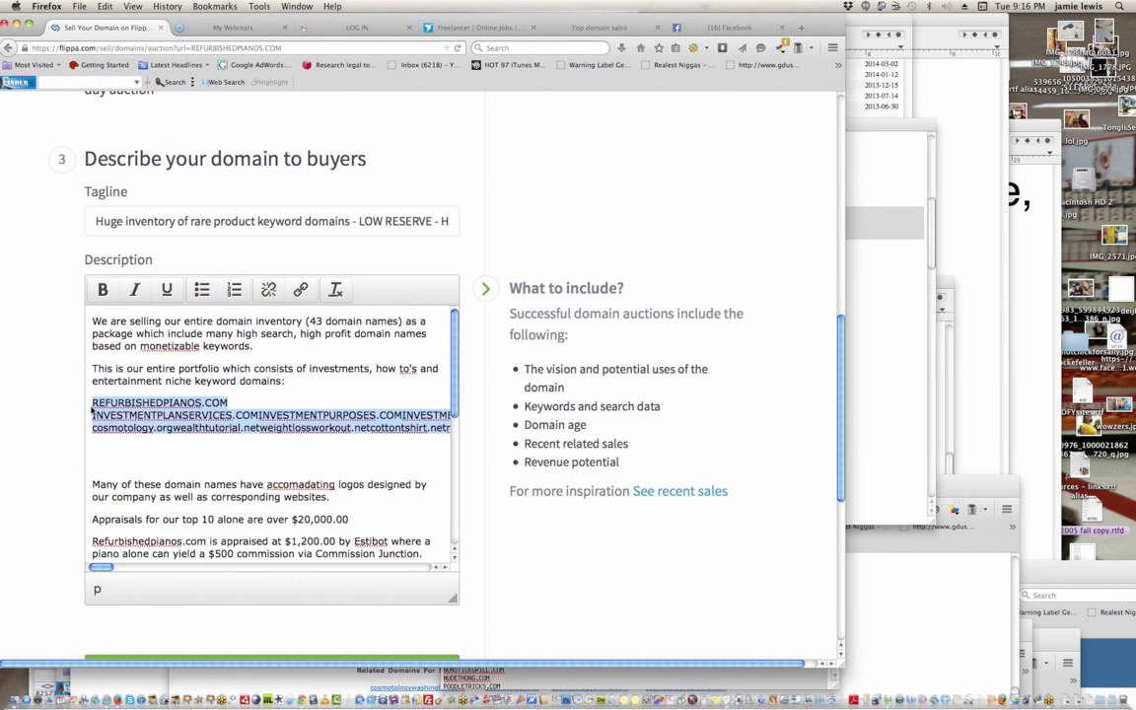
{"action": "key", "text": "BackSpace"}
- Paste the domain list into another new TextEdit document and select all of it
{"action": "left_click", "coordinate": [885, 348]}
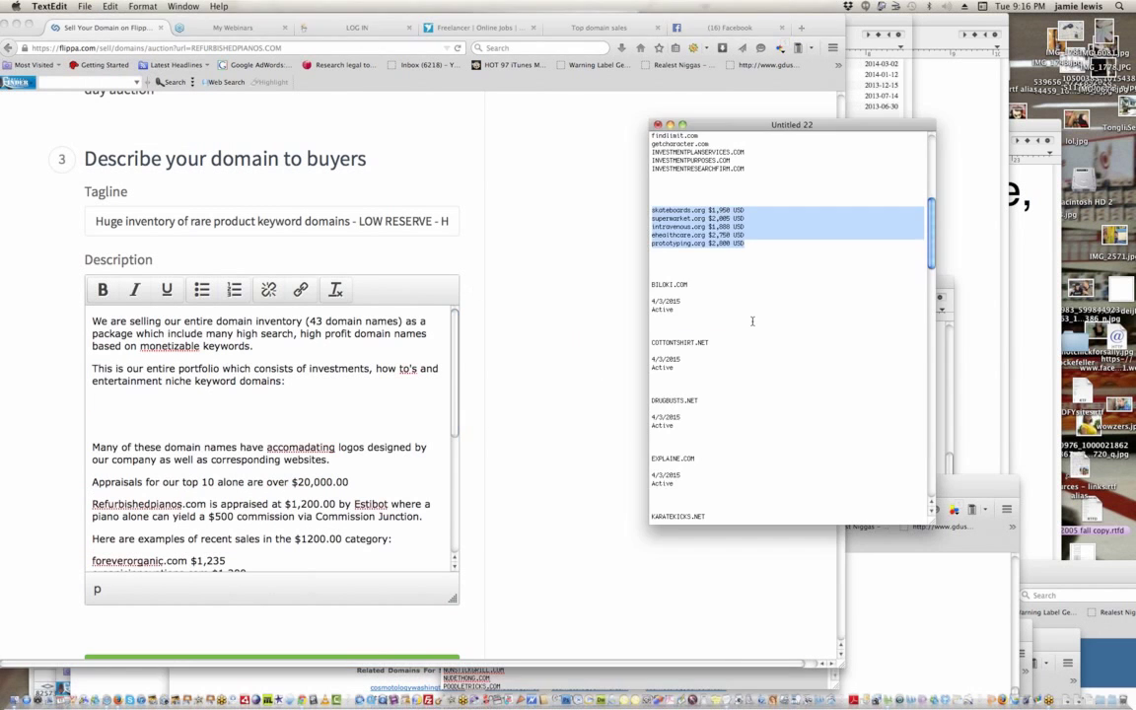
{"action": "left_click", "coordinate": [791, 311]}
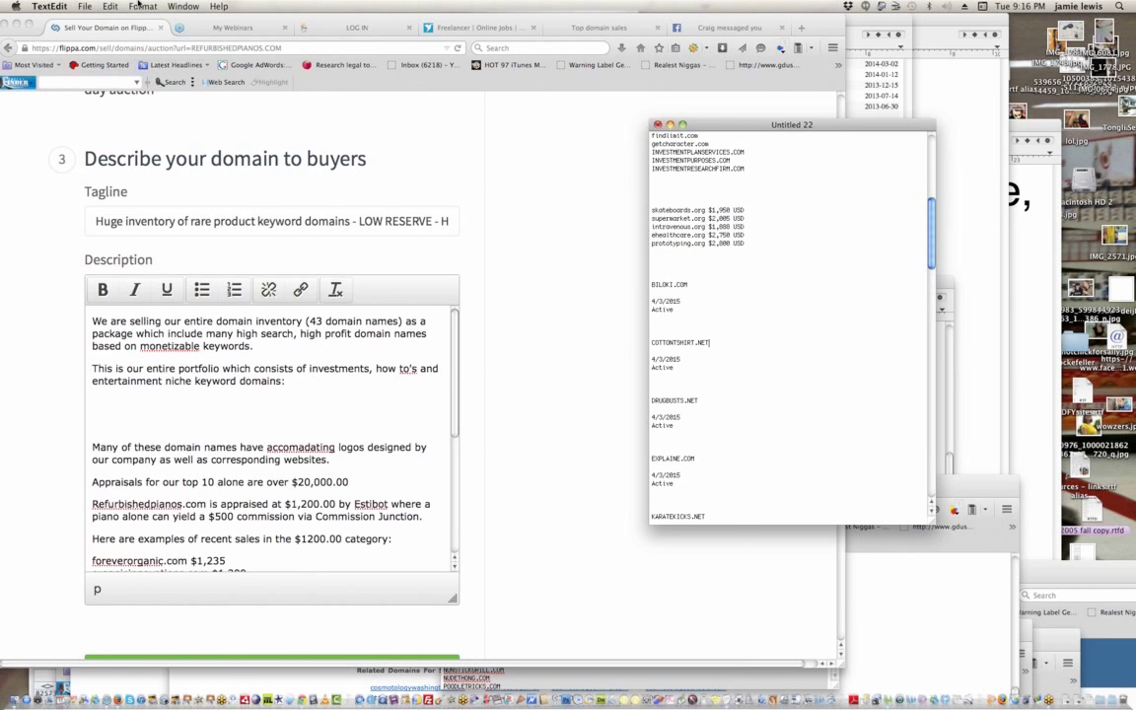
{"action": "left_click", "coordinate": [86, 7]}
{"action": "left_click", "coordinate": [93, 20]}
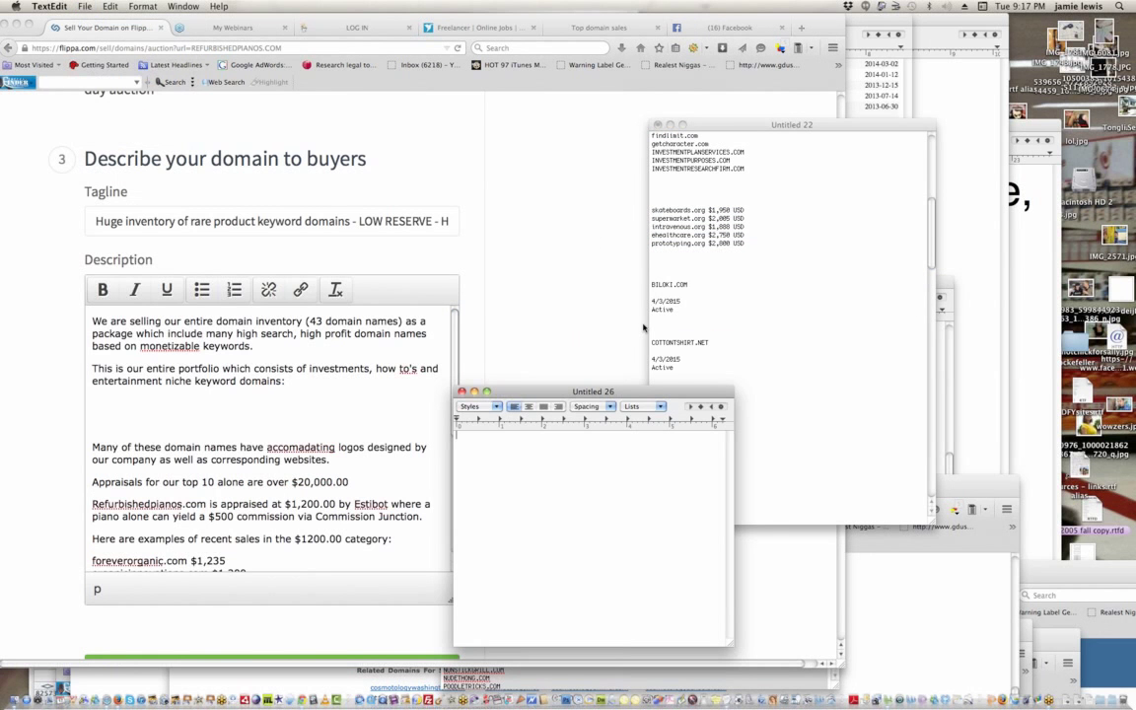
{"action": "key", "text": "super+v"}
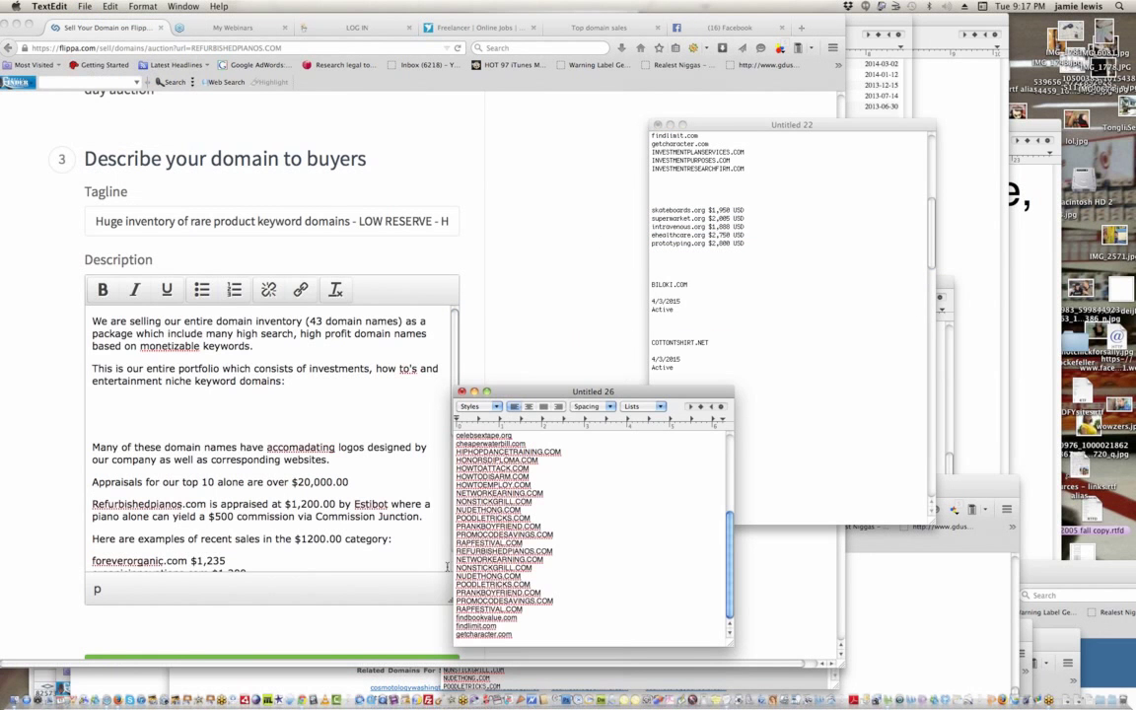
{"action": "key", "text": "super+a"}
{"action": "key", "text": "Home"}
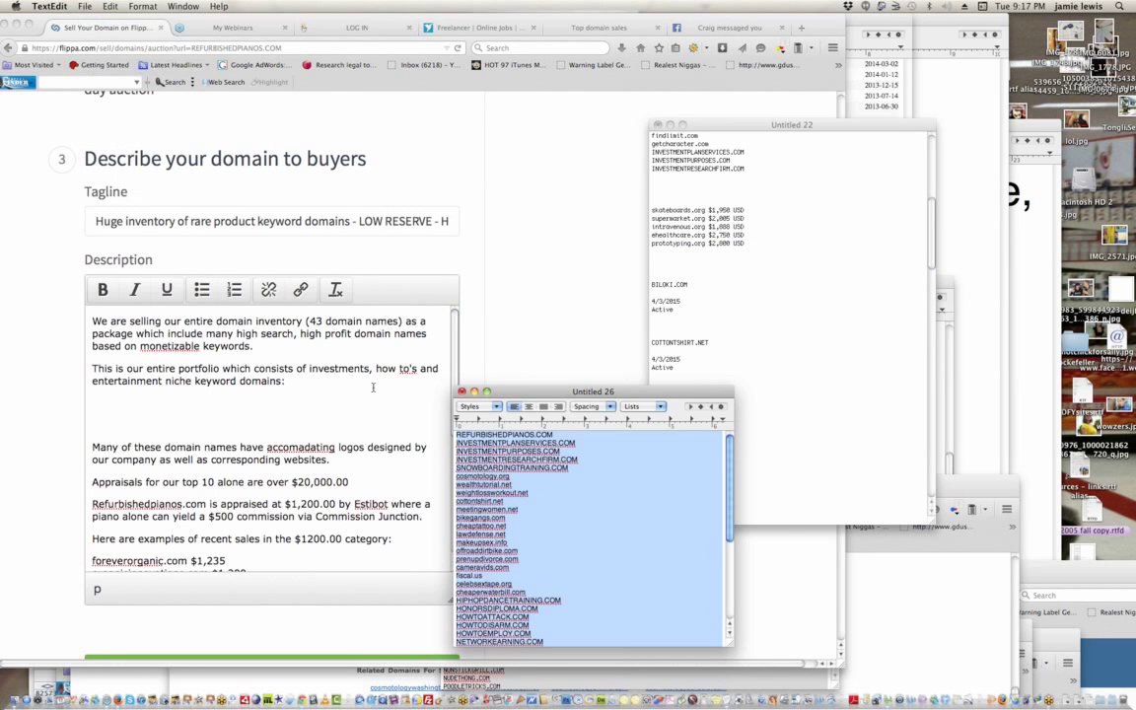
- Switch to Firefox and paste the domain list into the empty line below the portfolio sentence in the Flippa description
{"action": "left_click", "coordinate": [232, 401]}
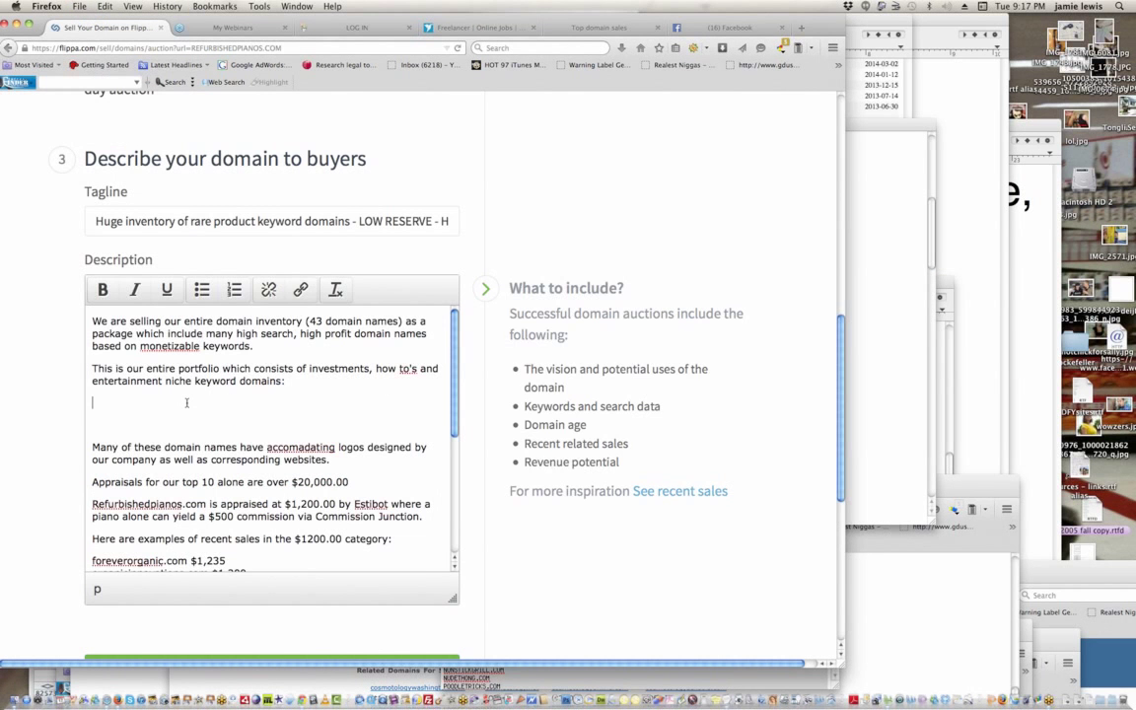
{"action": "key", "text": "super+v"}
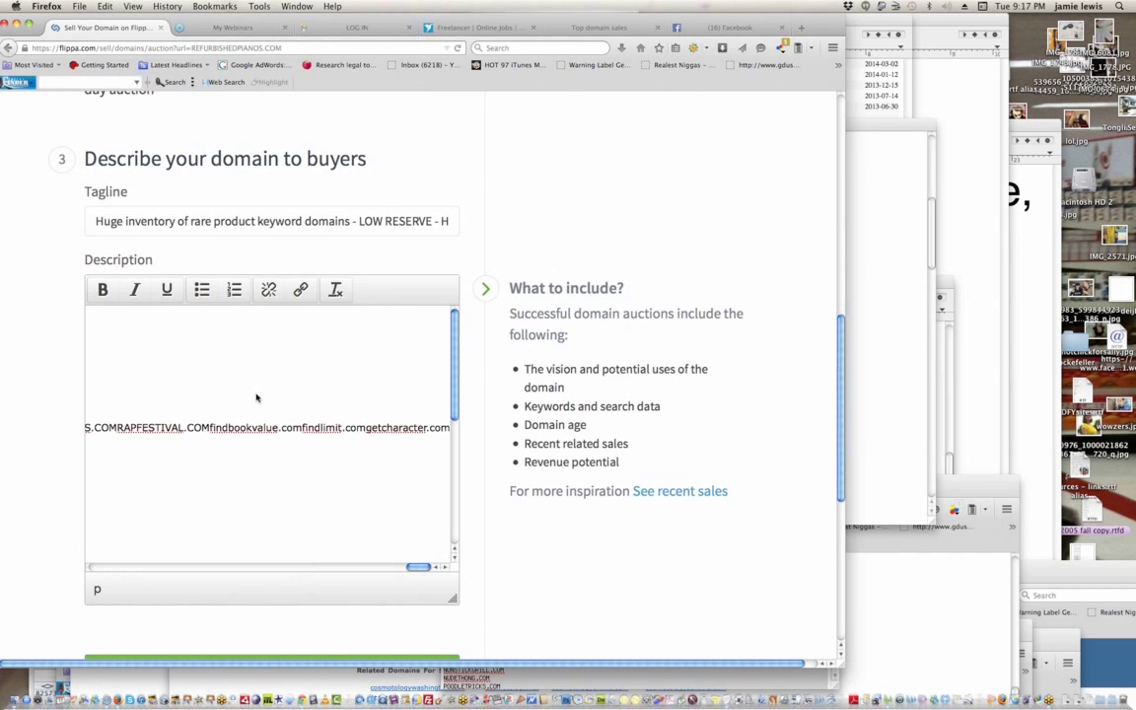
{"action": "left_click_drag", "start_coordinate": [412, 567], "coordinate": [71, 595]}
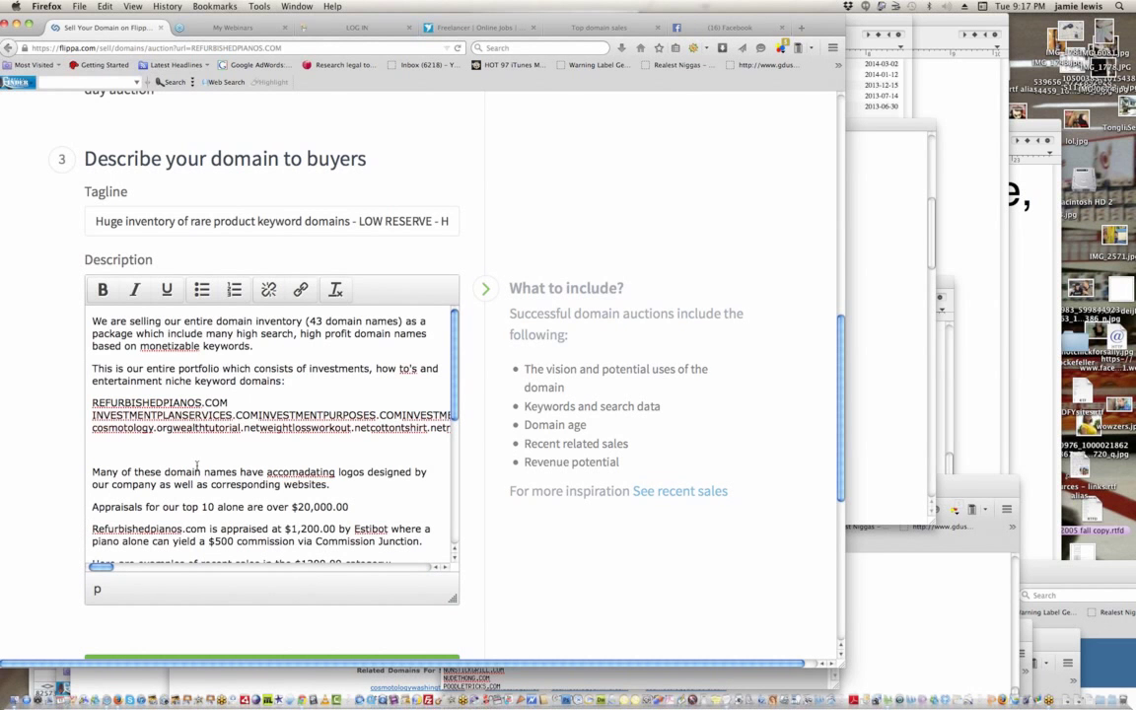
- Copy the run-together domain list below the portfolio sentence in the Flippa description and delete it
{"action": "left_click_drag", "start_coordinate": [191, 444], "coordinate": [93, 409]}
{"action": "key", "text": "super+c"}
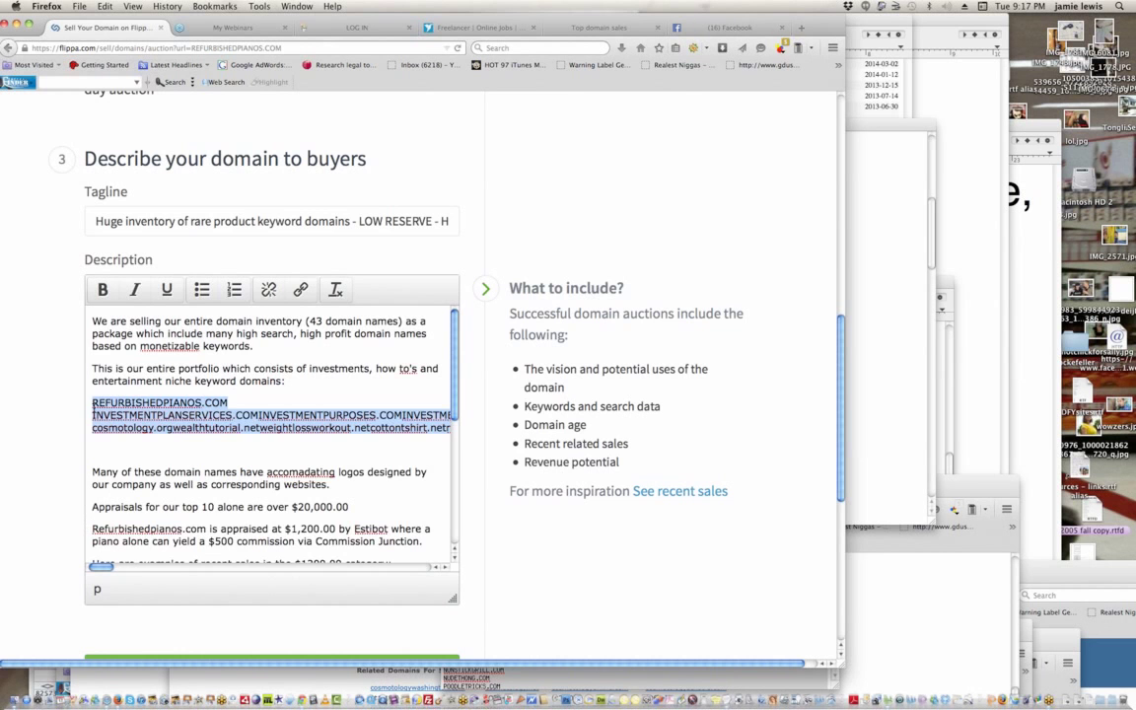
{"action": "key", "text": "BackSpace"}
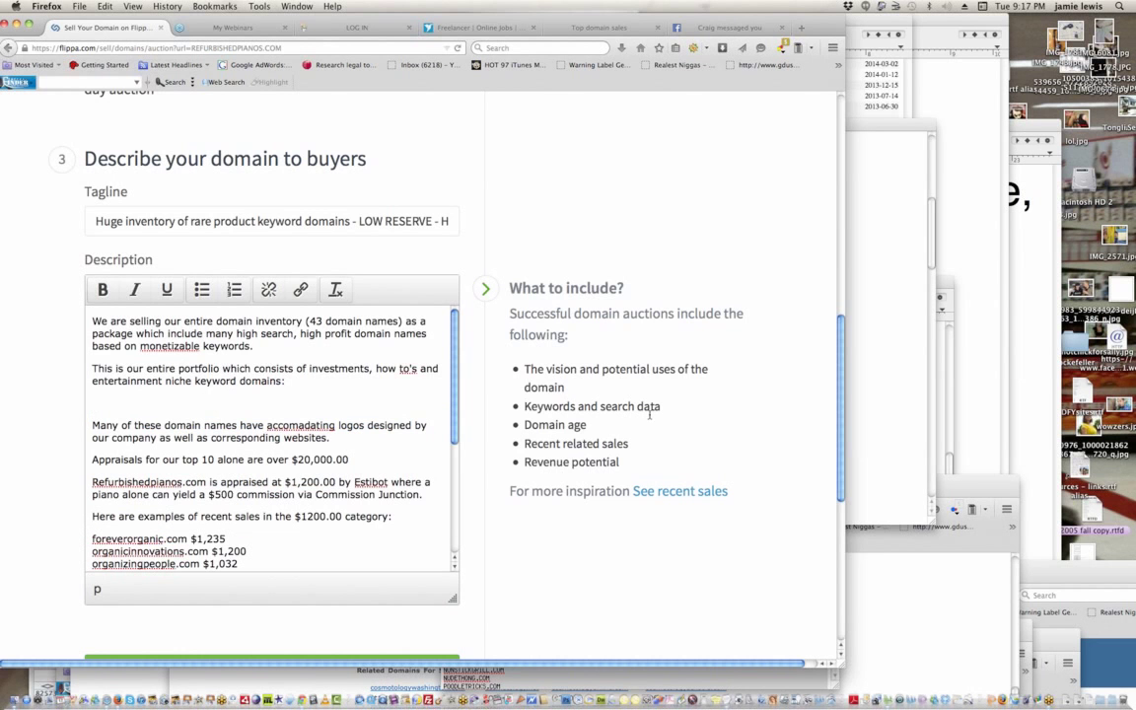
- Switch to TextEdit, move the Firefox window out of the way and bring up the Untitled 26 domain list
{"action": "left_click", "coordinate": [844, 351]}
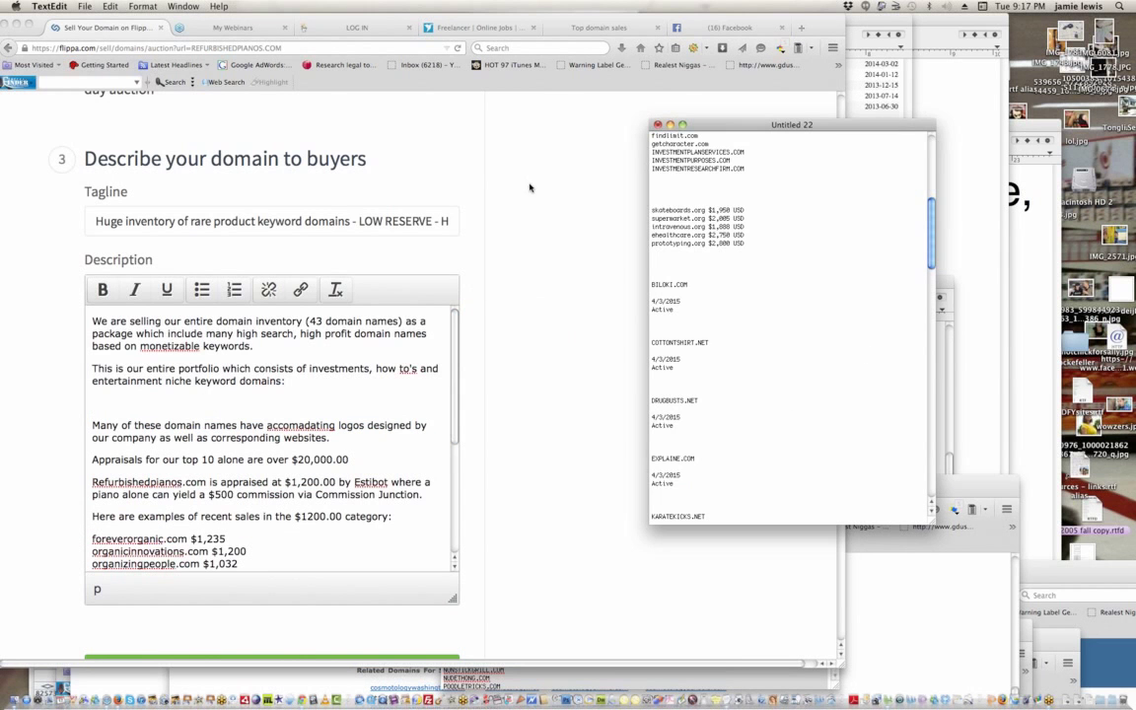
{"action": "left_click", "coordinate": [85, 6]}
{"action": "left_click", "coordinate": [432, 156]}
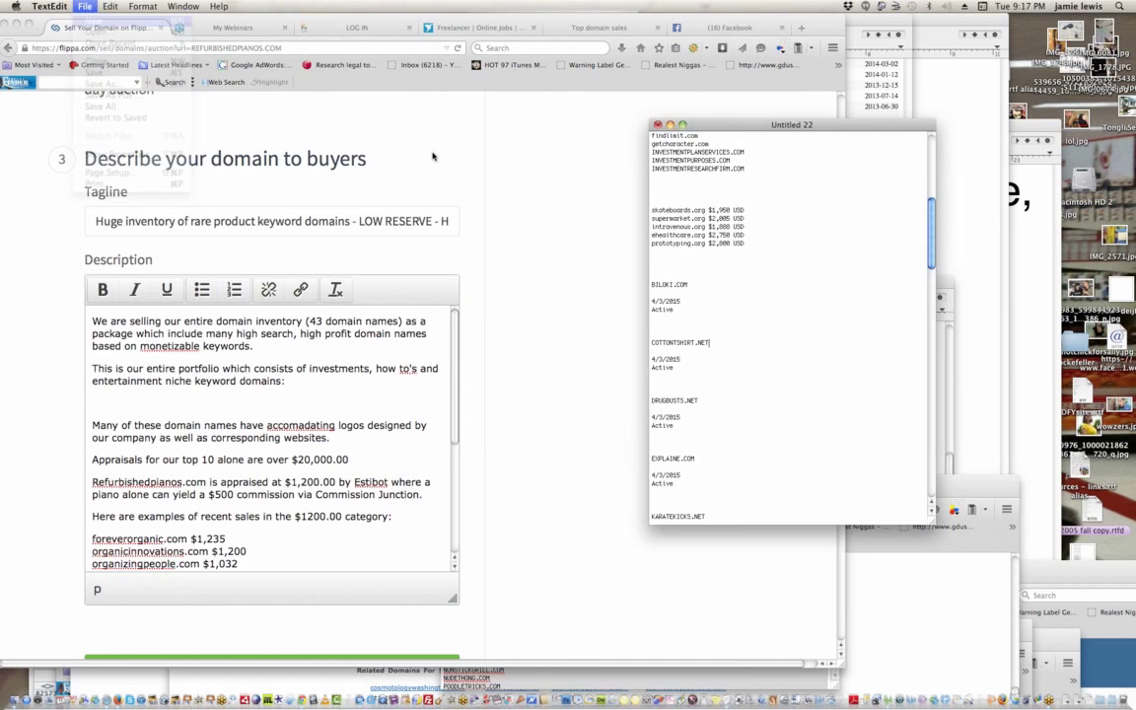
{"action": "key", "text": "super+w"}
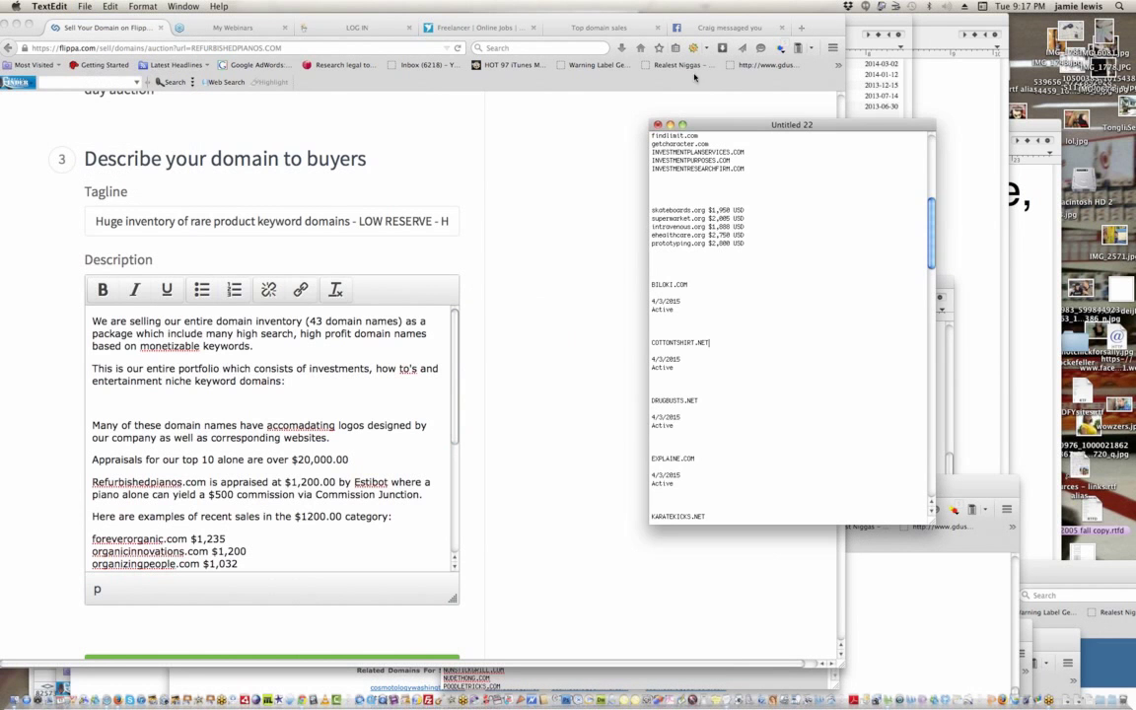
{"action": "left_click_drag", "start_coordinate": [830, 25], "coordinate": [829, 527]}
{"action": "left_click_drag", "start_coordinate": [624, 392], "coordinate": [677, 71]}
{"action": "key", "text": "super+a"}
{"action": "left_click_drag", "start_coordinate": [784, 324], "coordinate": [870, 518]}
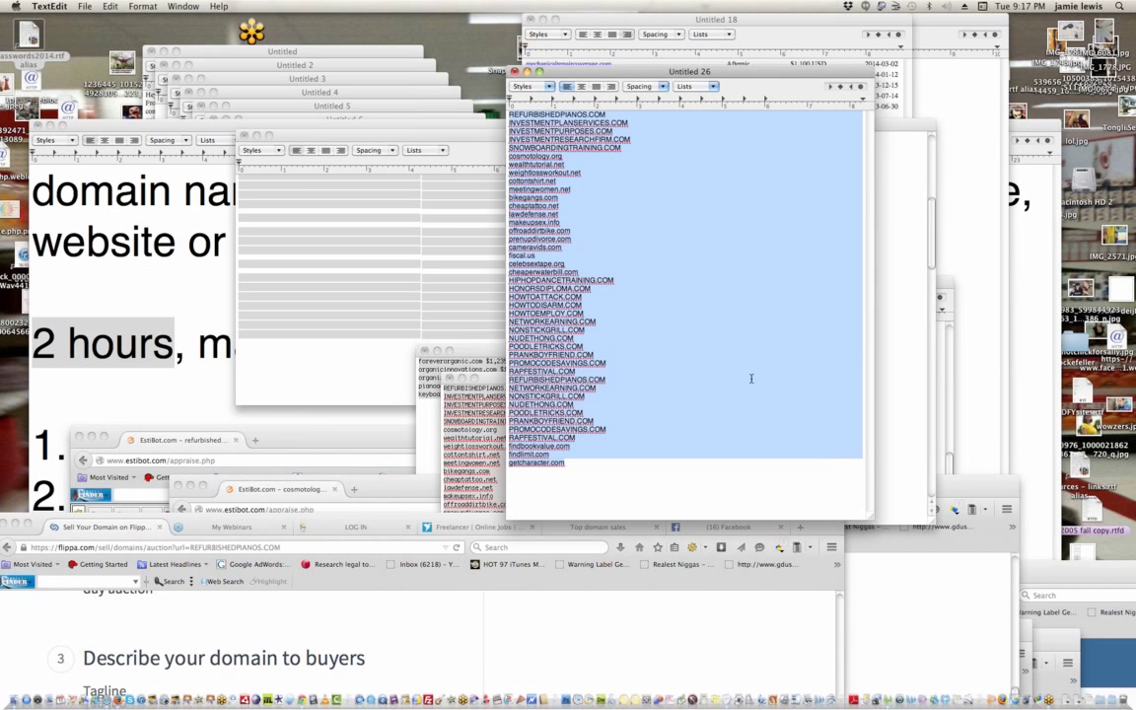
- Try re-entering the line break after INVESTMENTPURPOSES.COM in the Untitled 26 domain list
{"action": "left_click", "coordinate": [598, 265]}
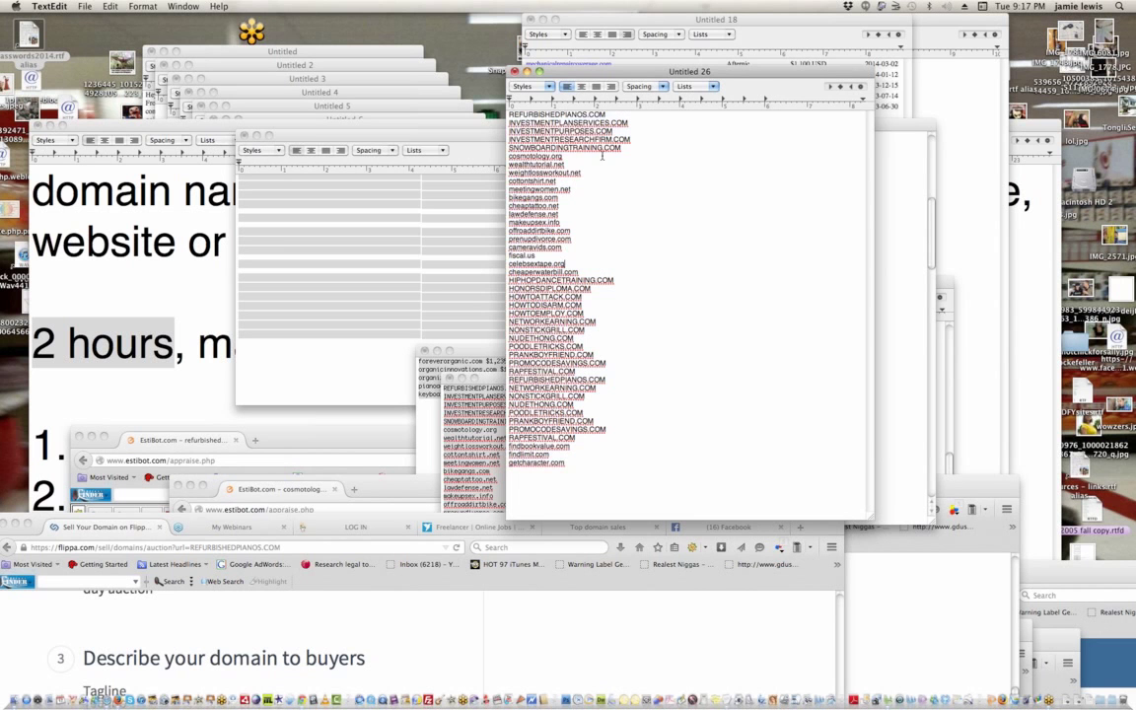
{"action": "left_click_drag", "start_coordinate": [637, 148], "coordinate": [564, 139]}
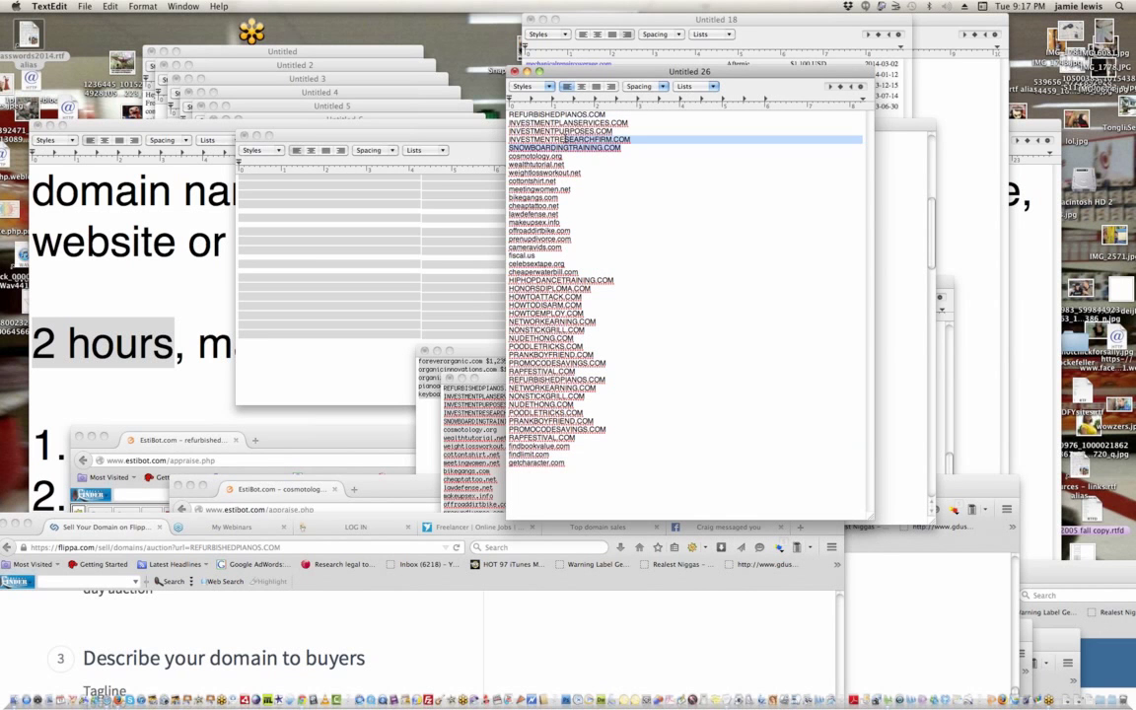
{"action": "left_click", "coordinate": [650, 150]}
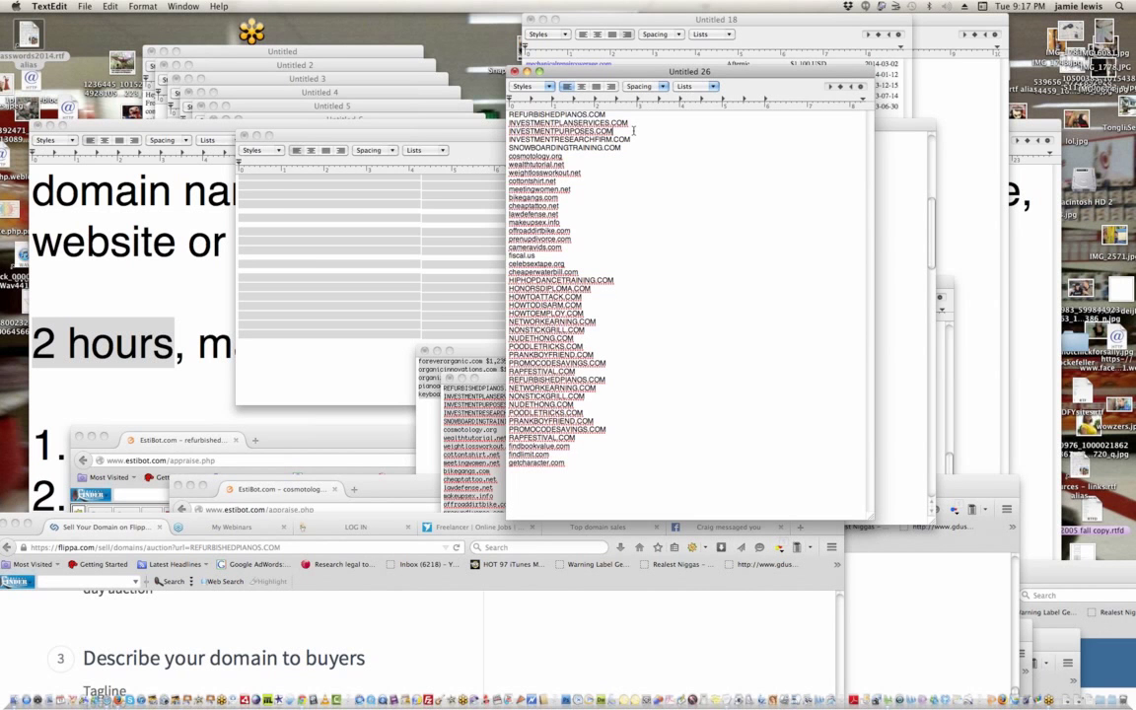
{"action": "key", "text": "Return"}
{"action": "key", "text": "BackSpace"}
- Convert the Untitled 26 document to plain text and select its whole domain list
{"action": "left_click_drag", "start_coordinate": [591, 474], "coordinate": [418, 122]}
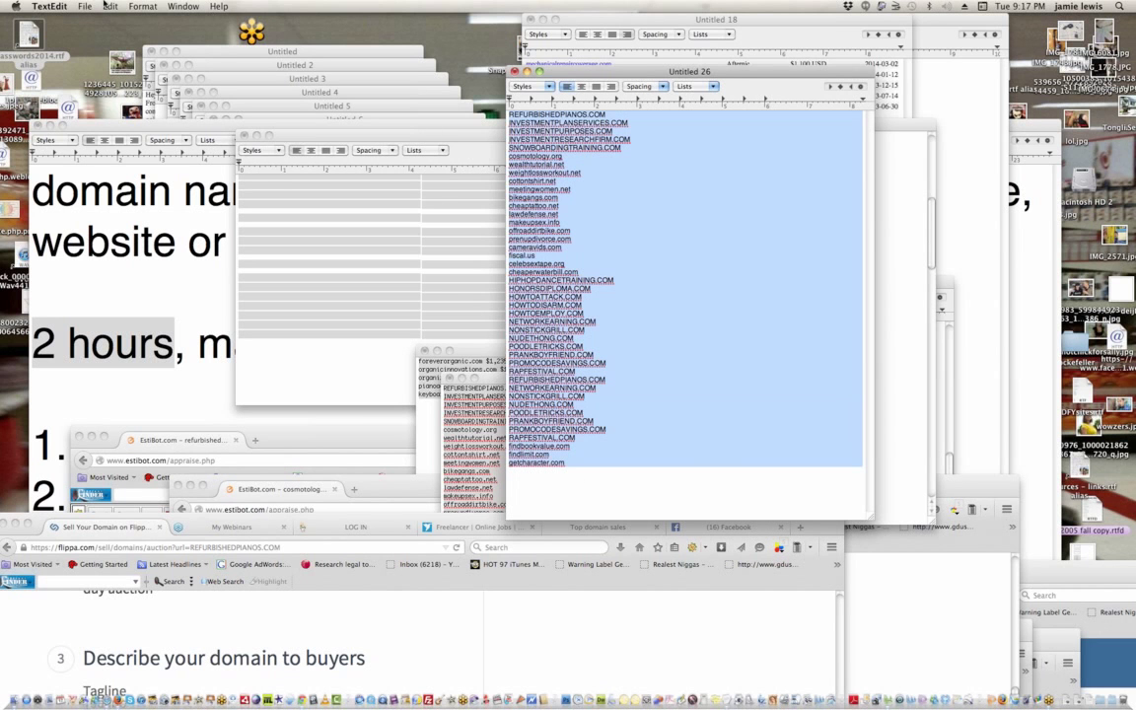
{"action": "left_click", "coordinate": [143, 6]}
{"action": "left_click", "coordinate": [148, 47]}
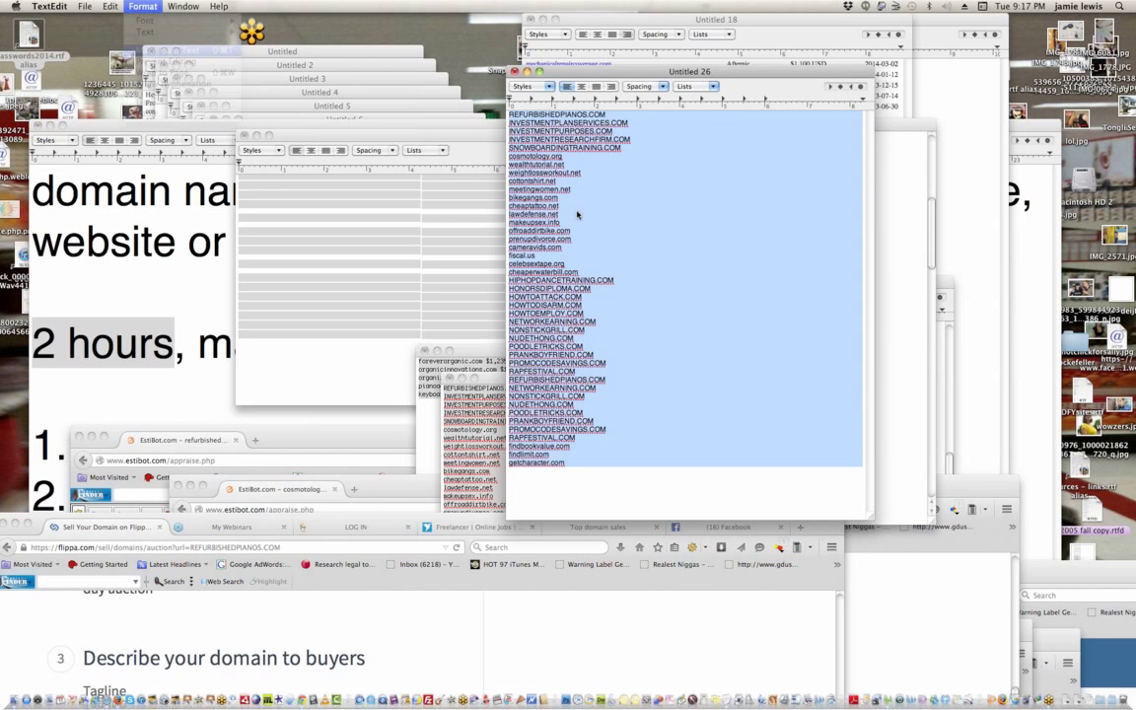
{"action": "left_click_drag", "start_coordinate": [631, 424], "coordinate": [387, 50]}
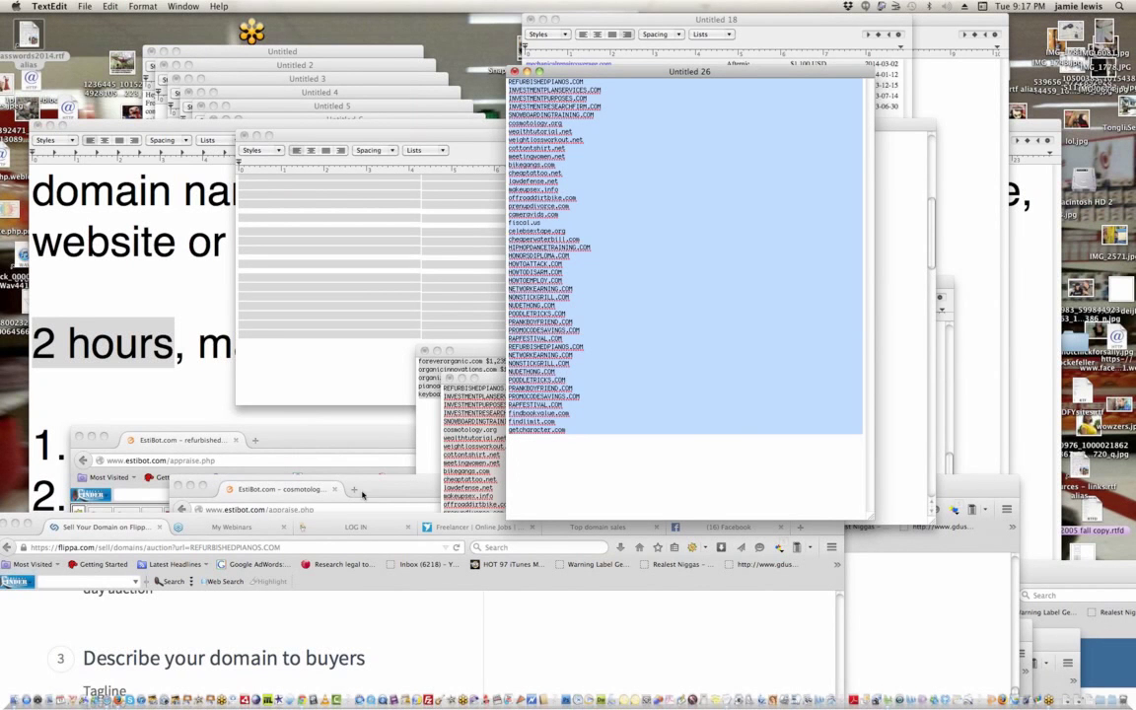
- Switch to Firefox and paste the plain-text domain list below the portfolio sentence in the Flippa description
{"action": "left_click", "coordinate": [591, 567]}
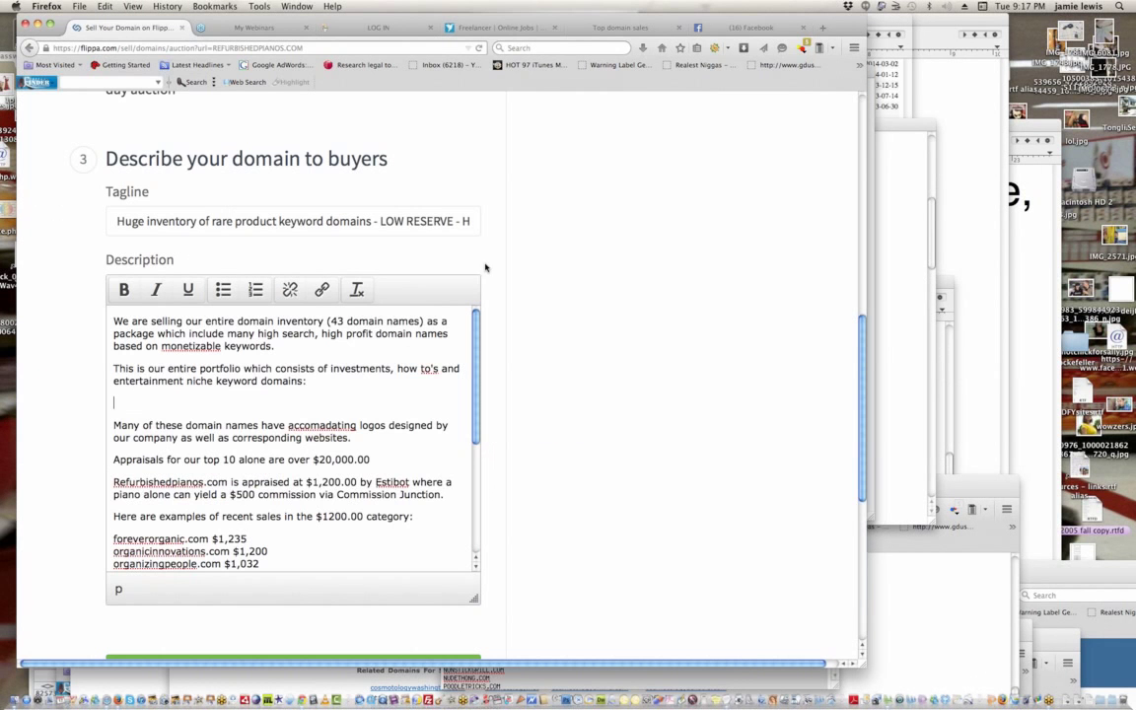
{"action": "left_click", "coordinate": [321, 381]}
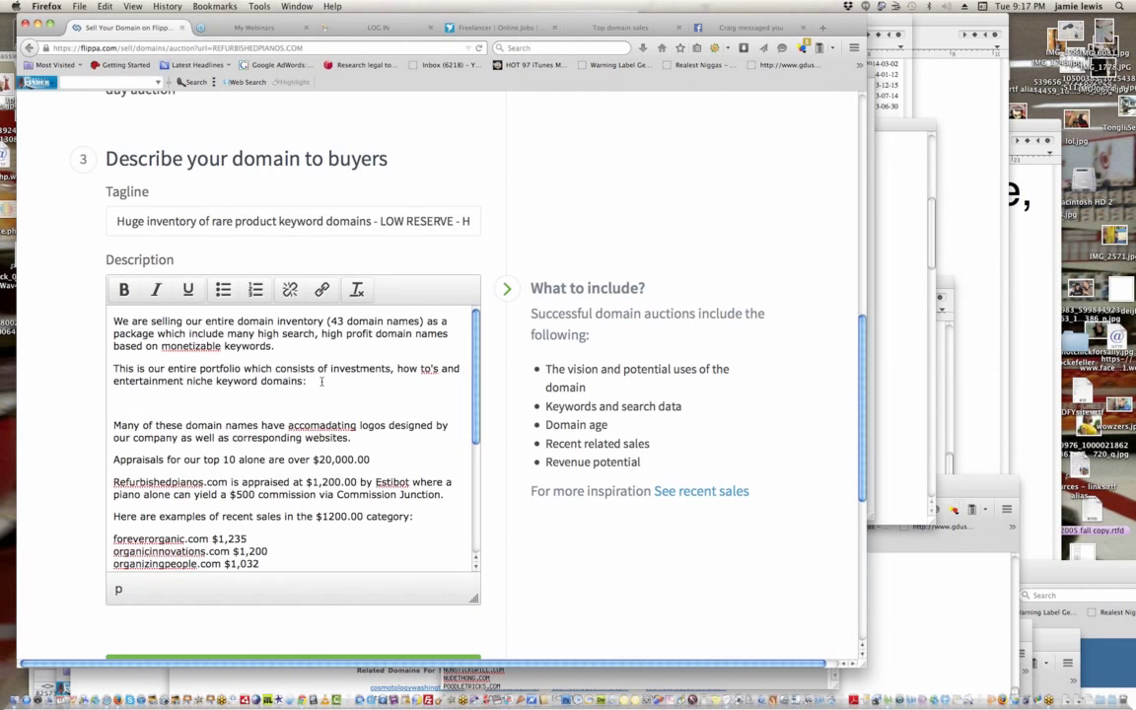
{"action": "key", "text": "super+v"}
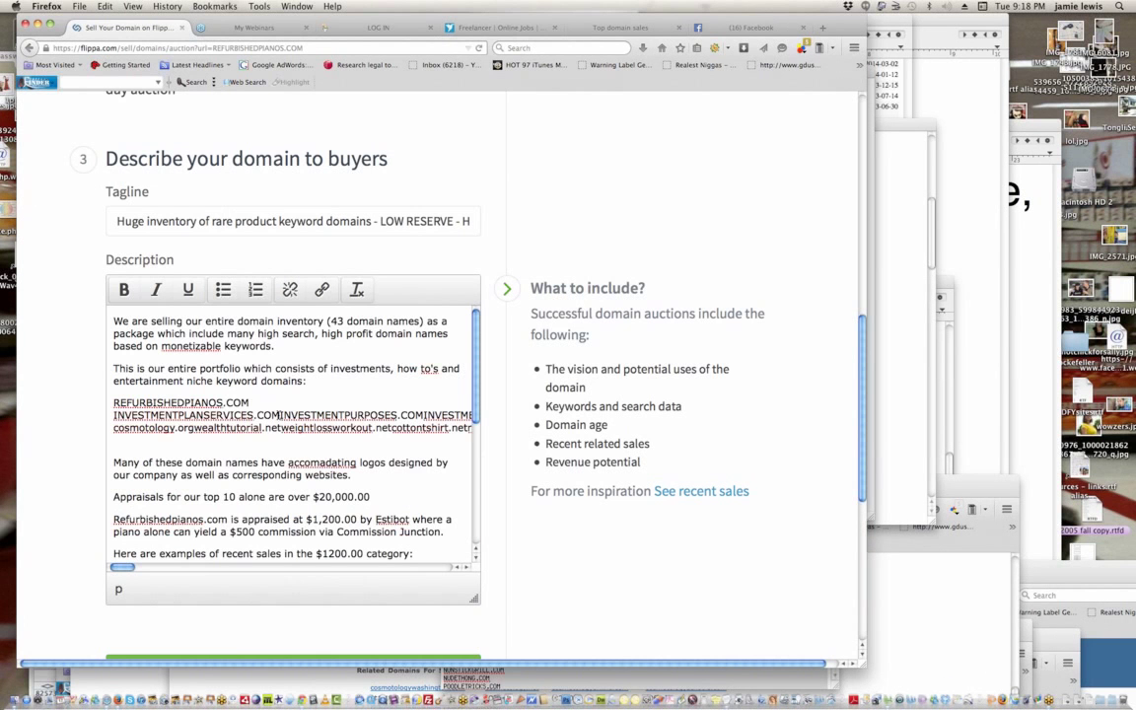
- Separate REFURBISHEDPIANOS.COM and INVESTMENTPLANSERVICES.COM onto their own lines in the description's domain list
{"action": "left_click", "coordinate": [280, 415]}
{"action": "key", "text": "Return"}
{"action": "key", "text": "Return"}
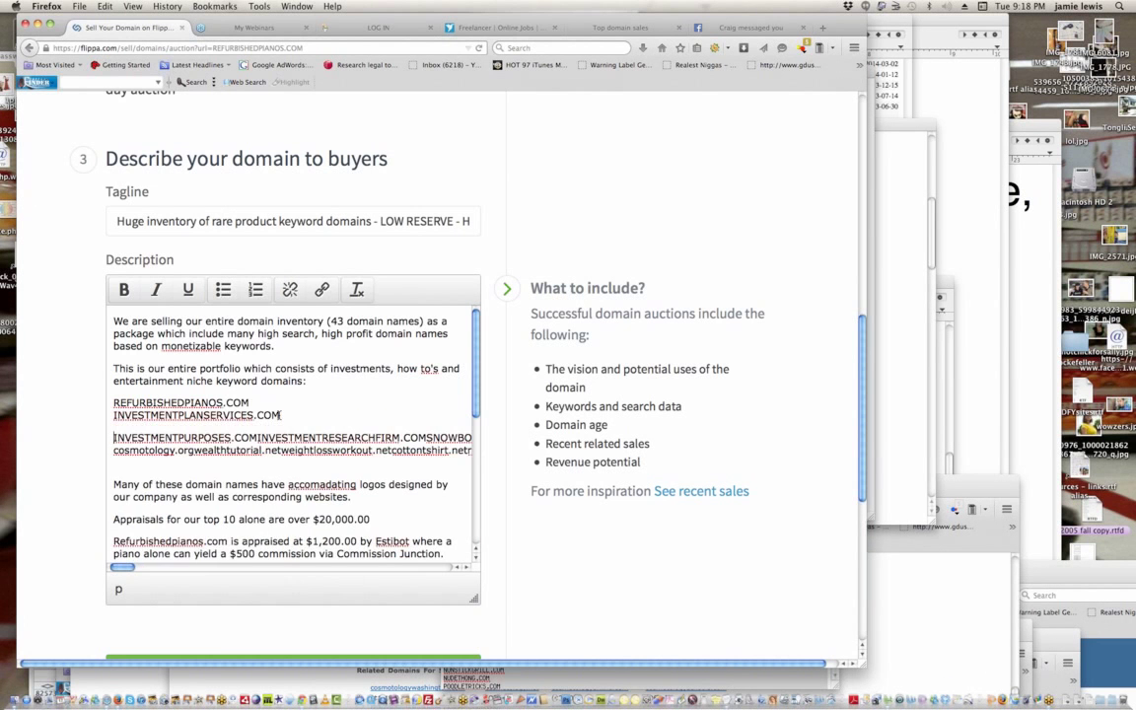
{"action": "left_click", "coordinate": [258, 403]}
{"action": "key", "text": "Return"}
{"action": "key", "text": "Return"}
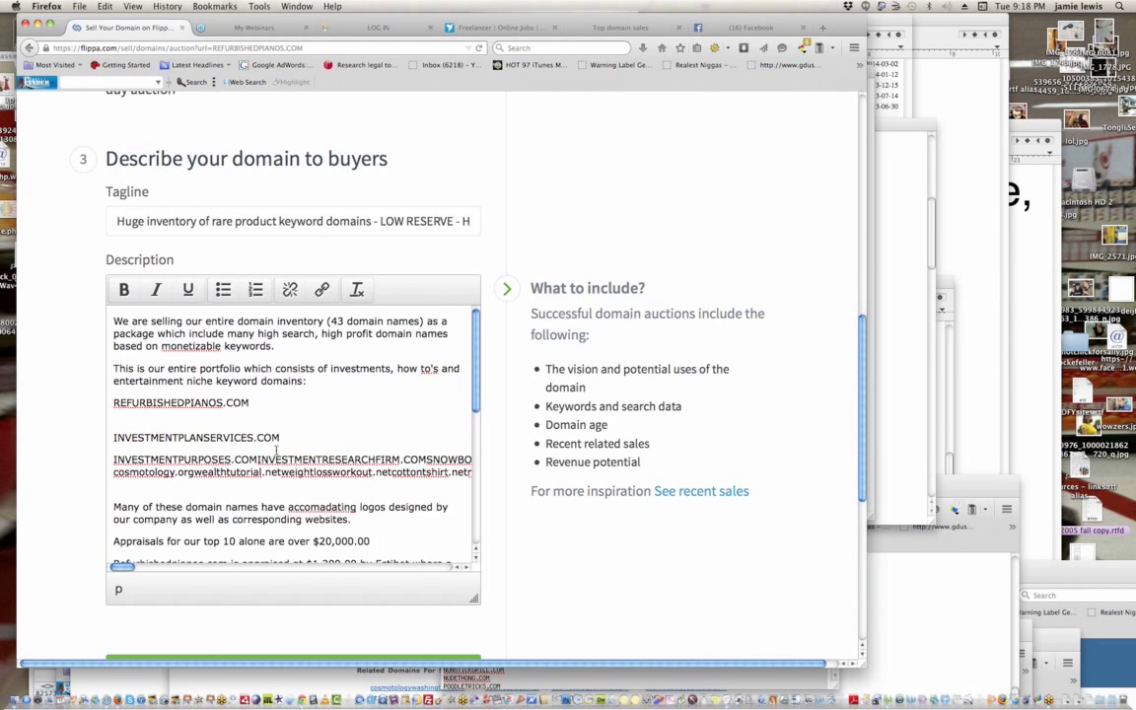
- Split INVESTMENTPURPOSES.COM, INVESTMENTRESEARCHFIRM.COM and SNOWBOARDINGTRAINING.COM onto separate lines in the domain list
{"action": "left_click", "coordinate": [262, 459]}
{"action": "key", "text": "Return"}
{"action": "key", "text": "Return"}
{"action": "left_click", "coordinate": [282, 481]}
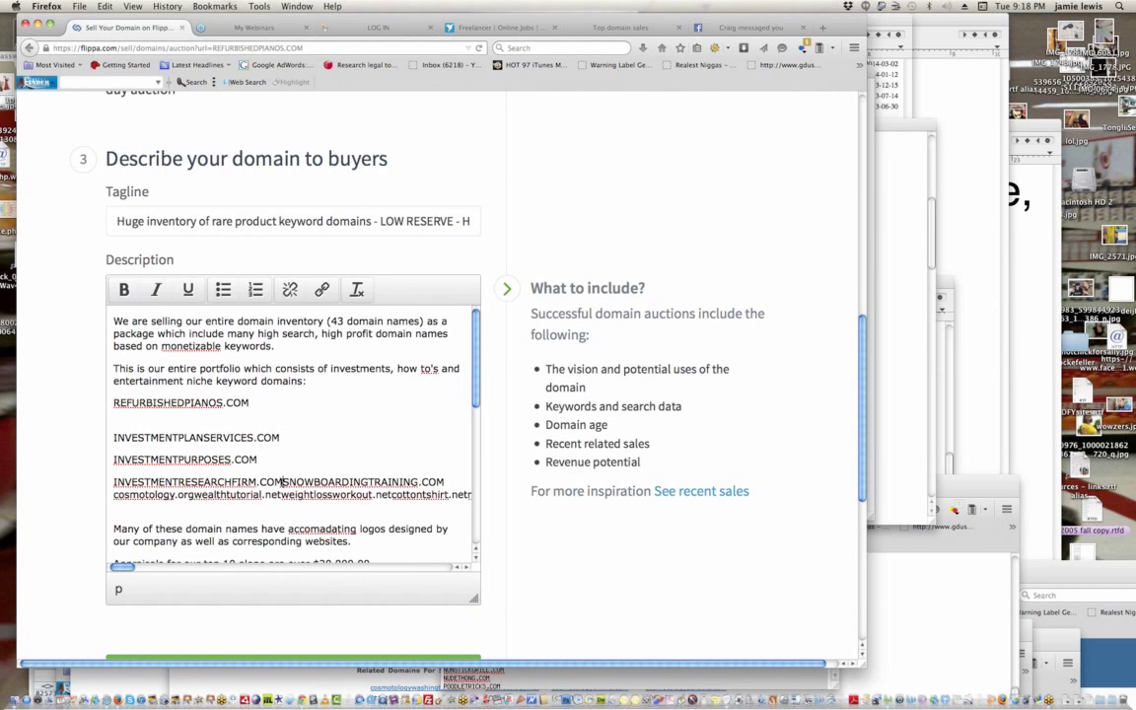
{"action": "key", "text": "Return"}
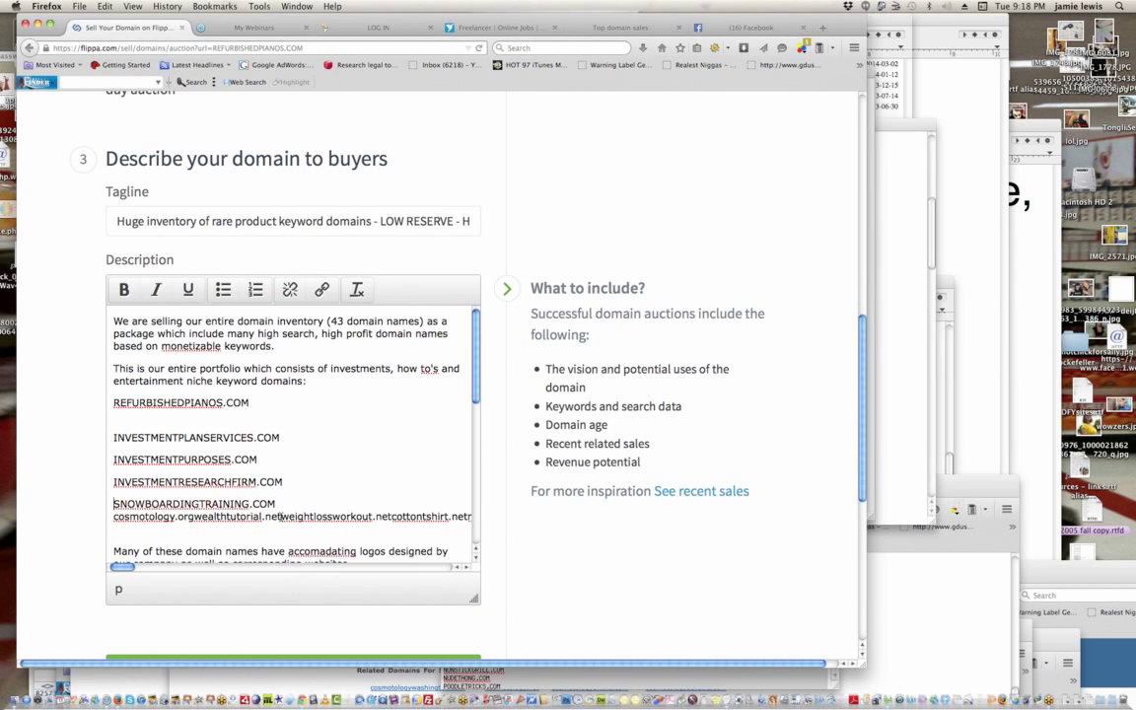
- Put cosmotology.org and wealthtutorial.net on their own lines, with a blank line above cosmotology.org
{"action": "left_click", "coordinate": [194, 515]}
{"action": "key", "text": "Return"}
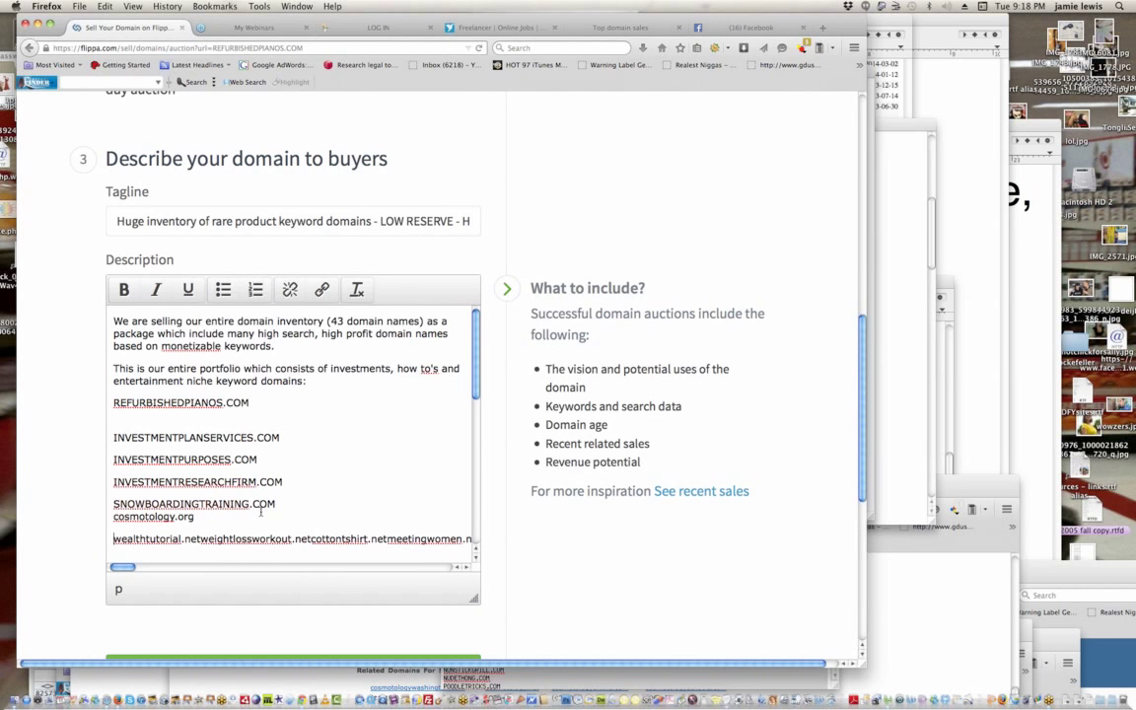
{"action": "key", "text": "Return"}
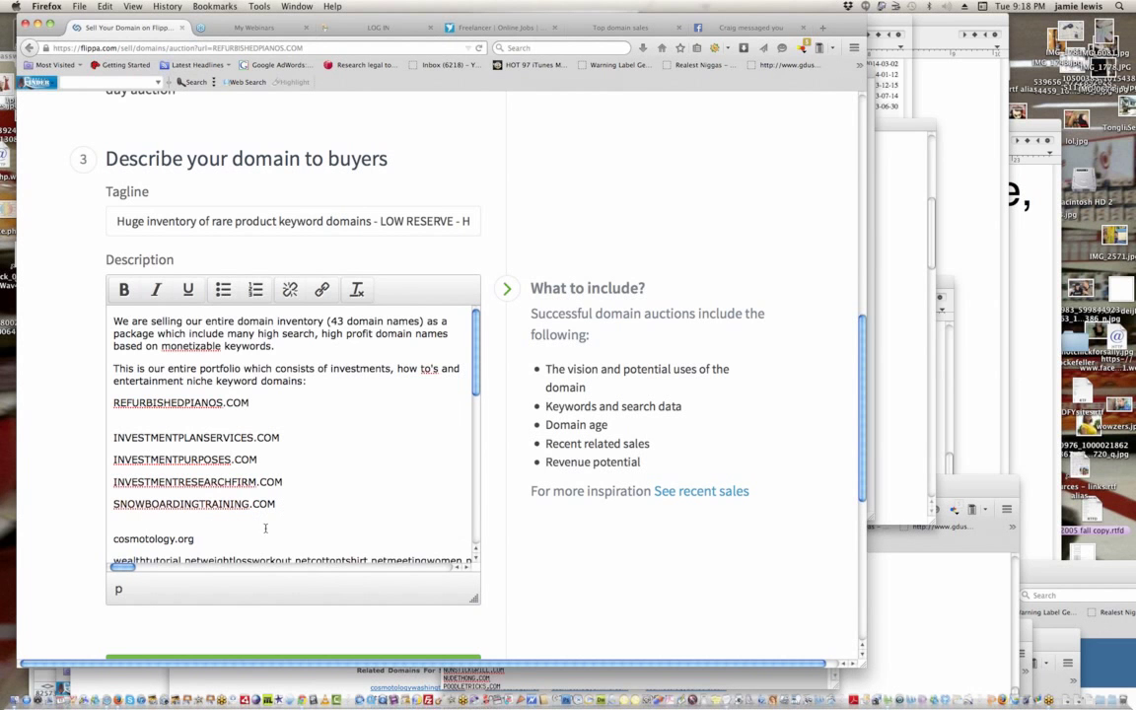
{"action": "scroll", "coordinate": [475, 387], "scroll_direction": "down", "scroll_amount": 5}
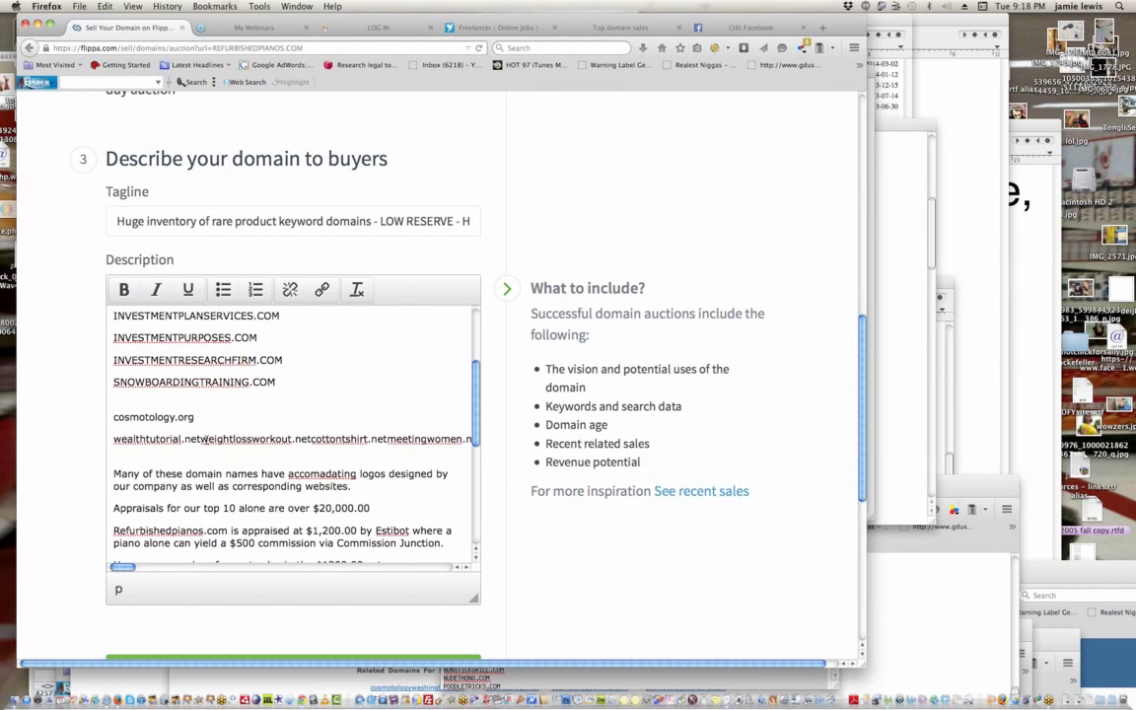
{"action": "key", "text": "Return"}
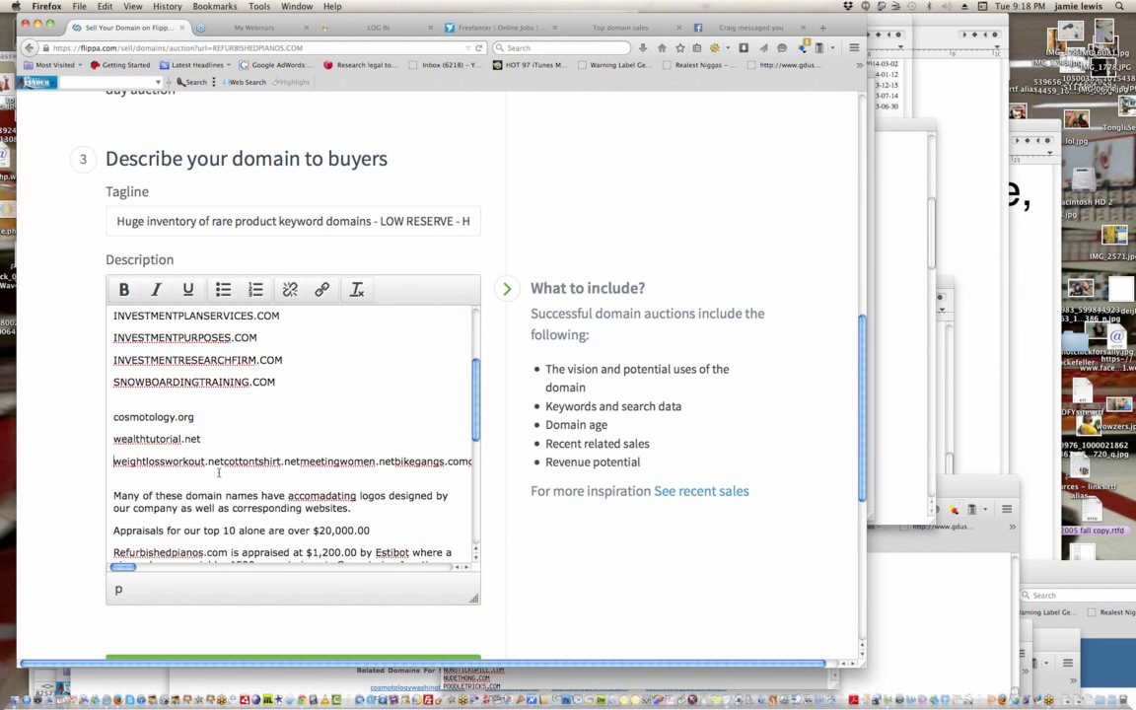
- Break weightlossworkout.net, cottontshirt.net and meetingwomen.net out of the run-together domain text onto individual lines
{"action": "left_click", "coordinate": [225, 460]}
{"action": "key", "text": "Return"}
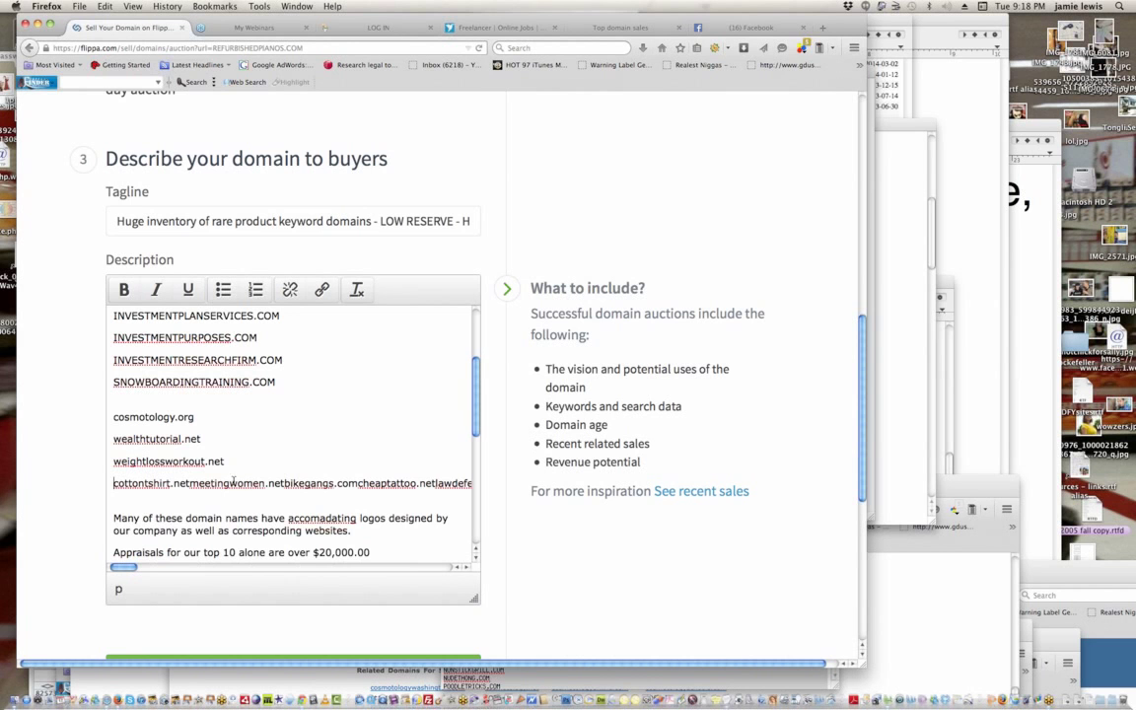
{"action": "left_click", "coordinate": [189, 483]}
{"action": "key", "text": "Return"}
{"action": "key", "text": "Return"}
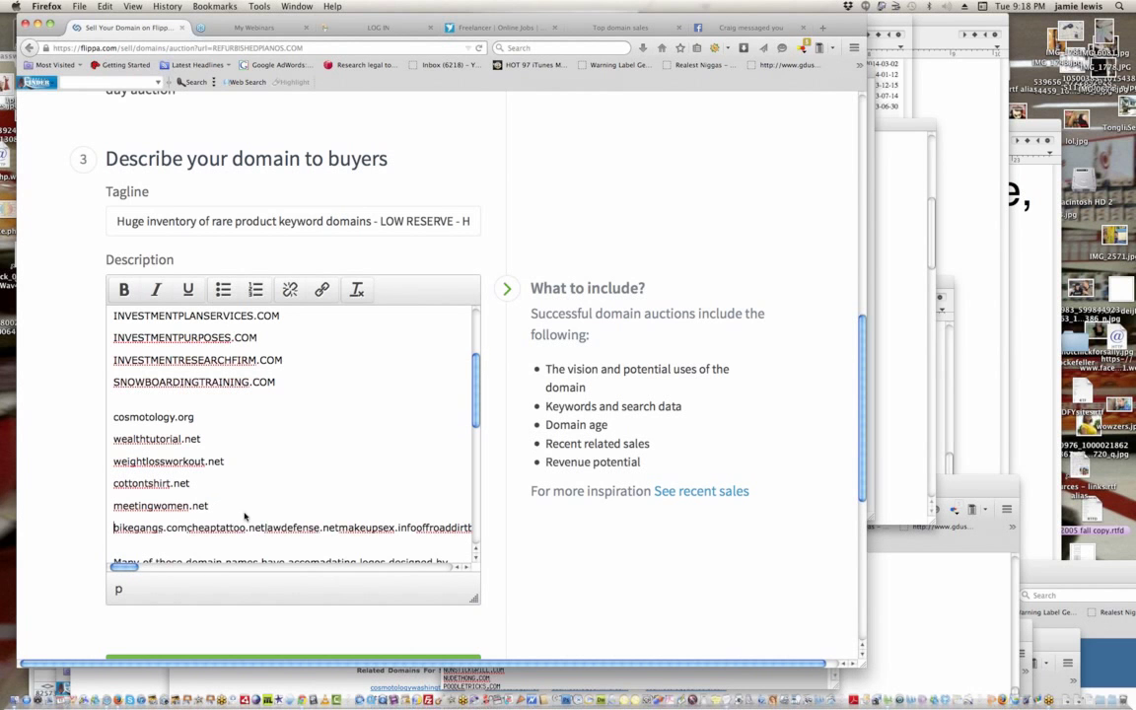
- Place bikegangs.com, cheaptattoo.net, lawdefense.net and makeupsex.info each on a separate line in the description
{"action": "left_click", "coordinate": [187, 528]}
{"action": "key", "text": "Return"}
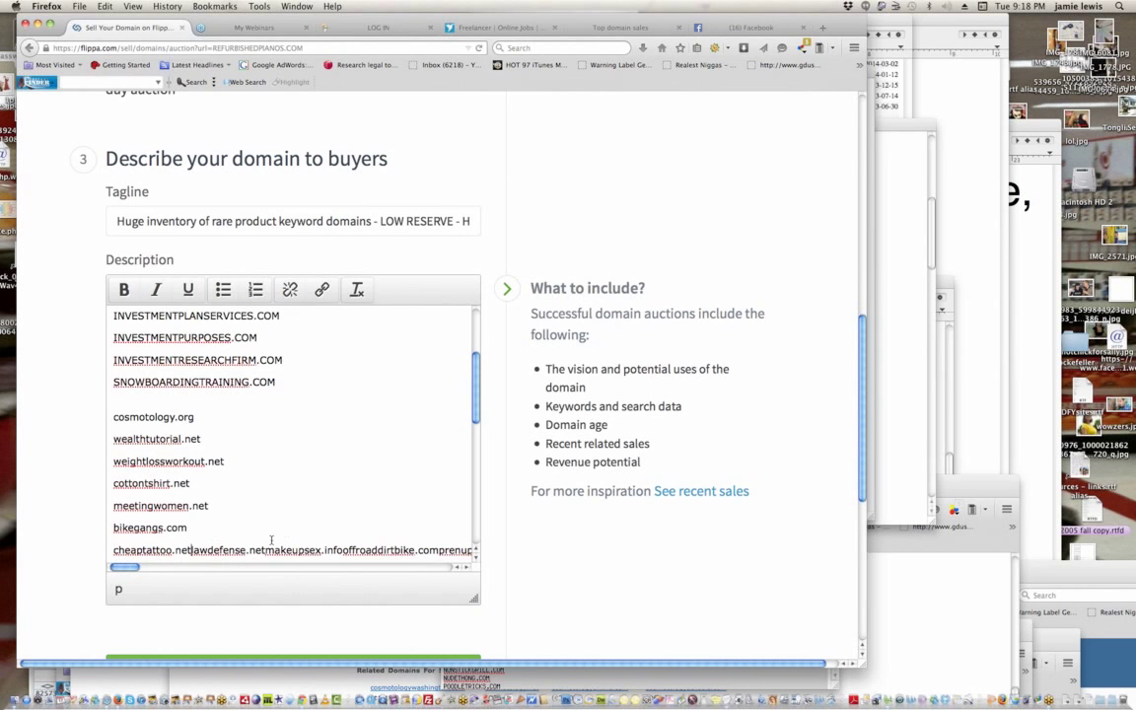
{"action": "left_click", "coordinate": [189, 549]}
{"action": "key", "text": "Return"}
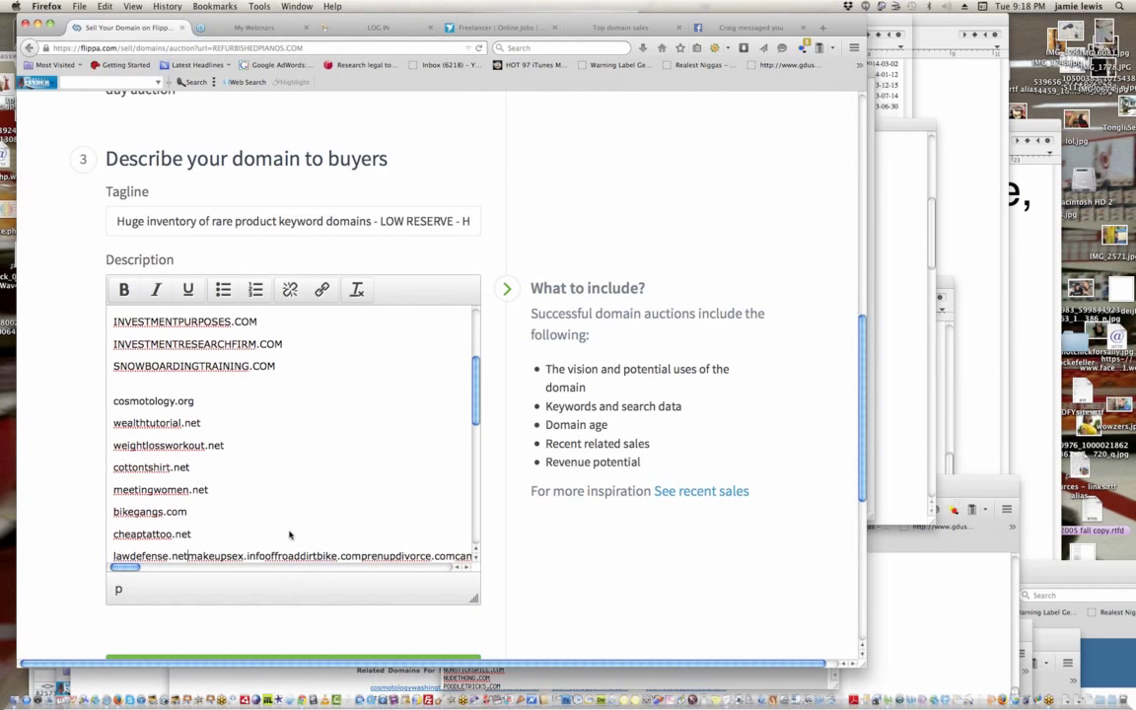
{"action": "left_click", "coordinate": [189, 556]}
{"action": "key", "text": "Return"}
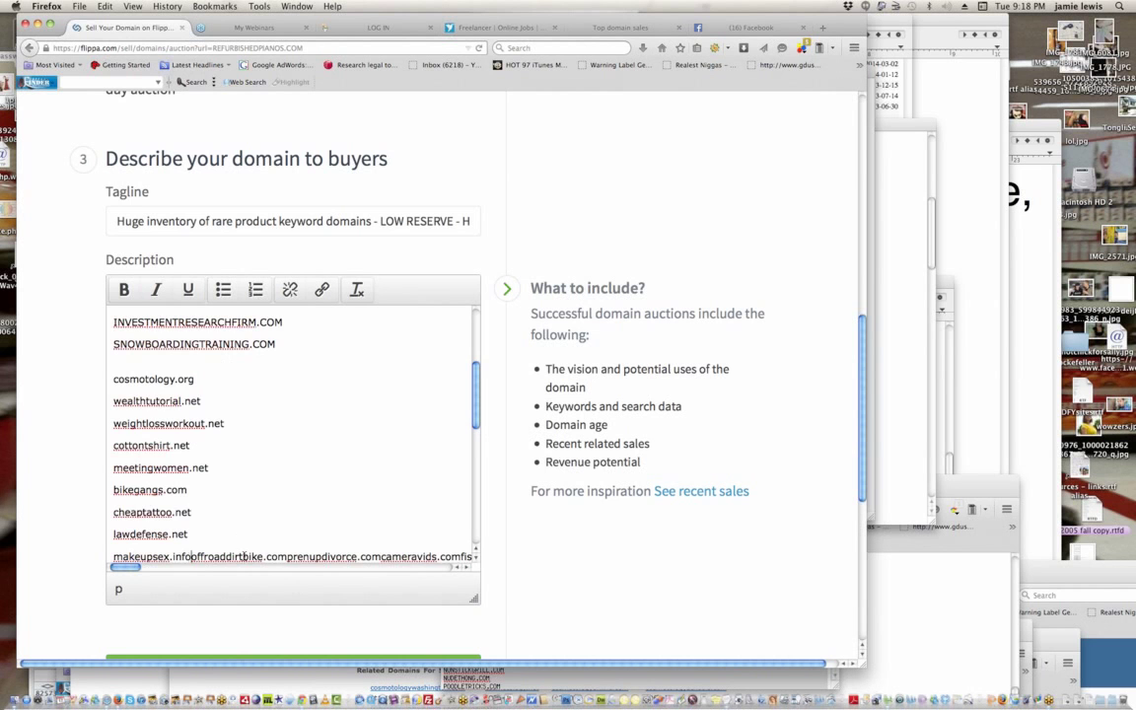
{"action": "left_click", "coordinate": [192, 556]}
{"action": "key", "text": "Return"}
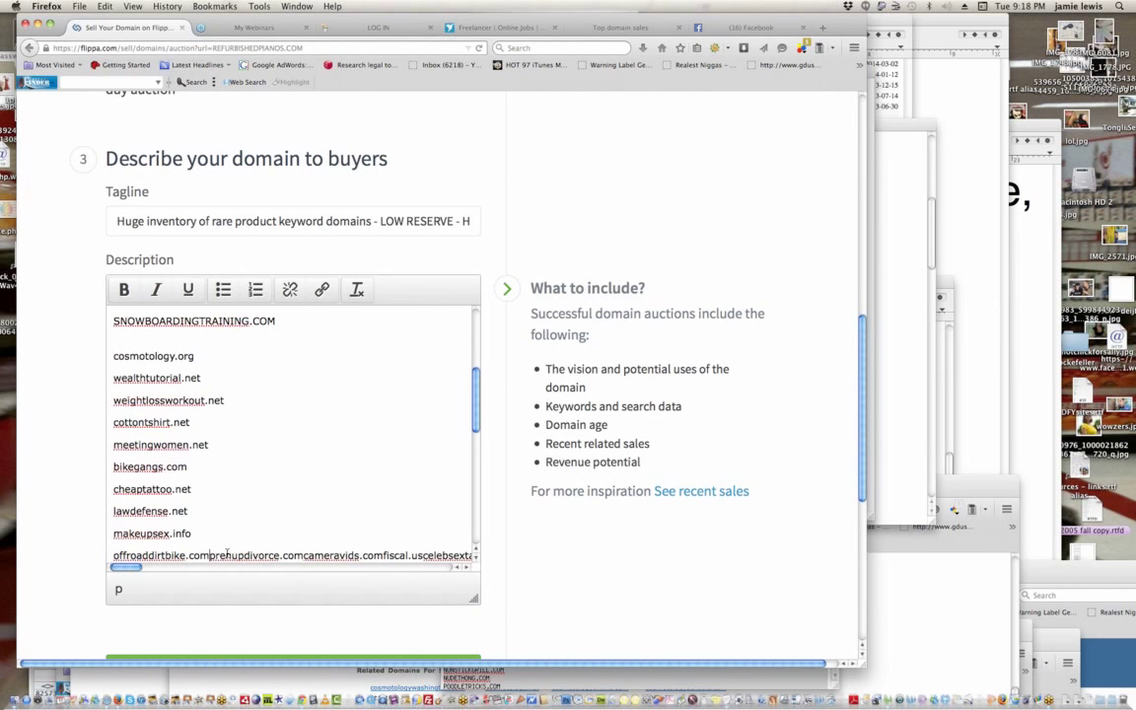
- Split offroaddirtbike.com, prenupdivorce.com, cameravids.com and fiscal.us onto their own lines in the domain list
{"action": "key", "text": "Return"}
{"action": "left_click", "coordinate": [207, 556]}
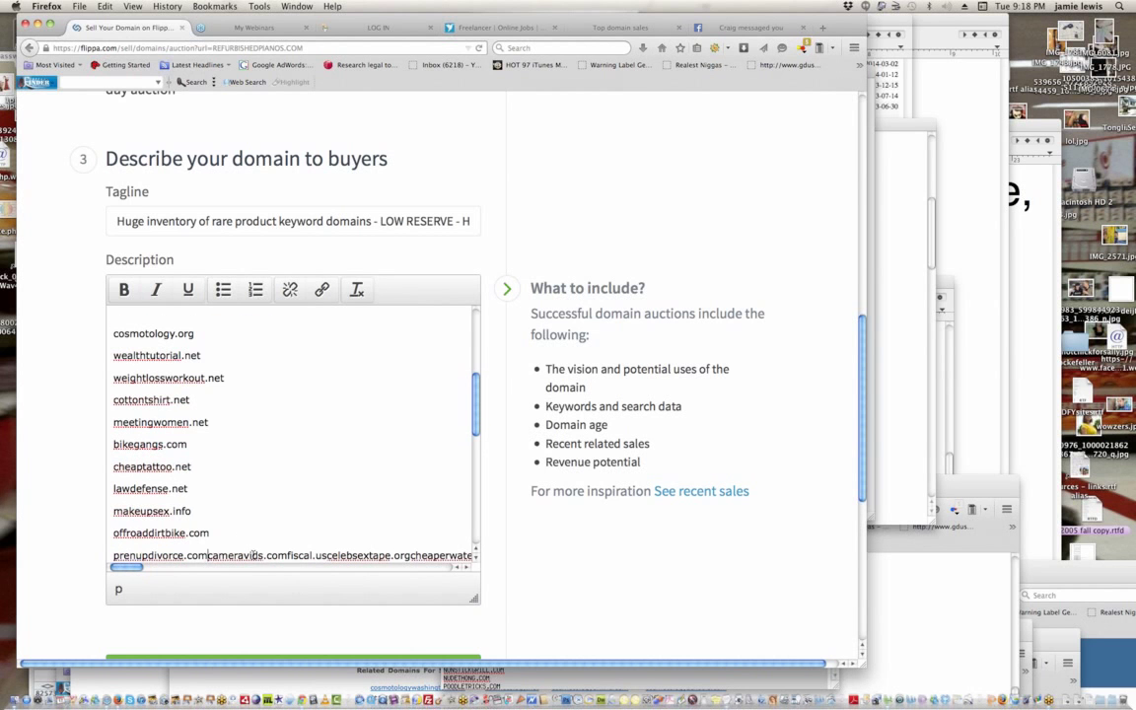
{"action": "key", "text": "Return"}
{"action": "left_click", "coordinate": [173, 556]}
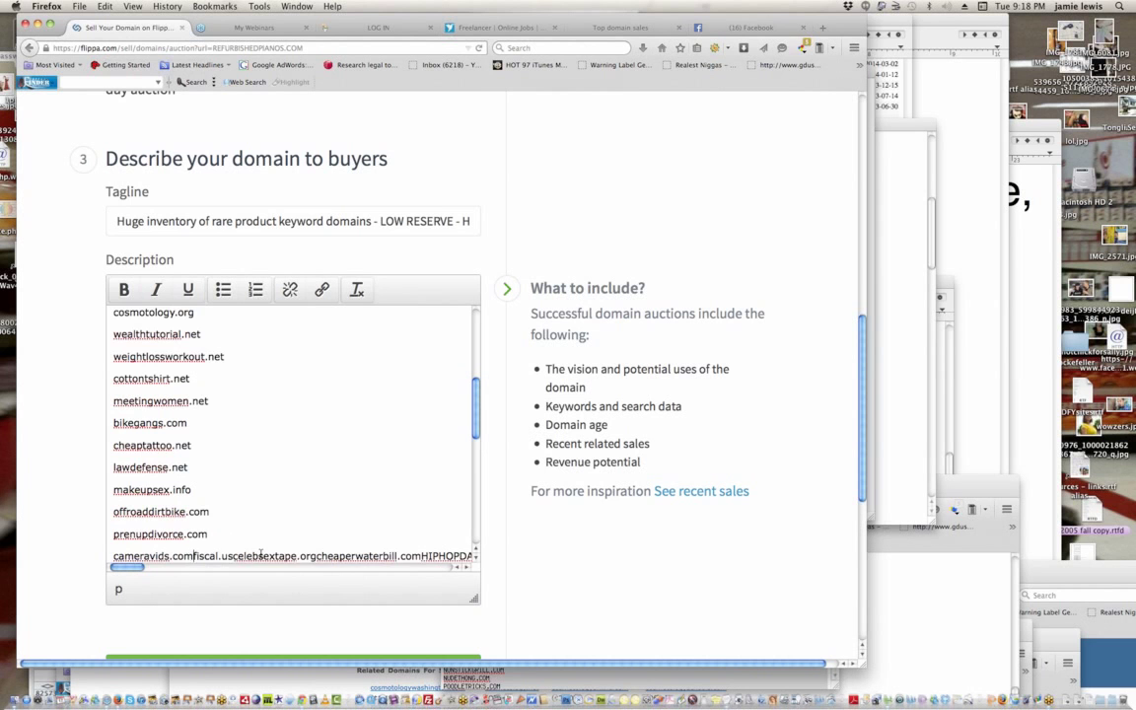
{"action": "key", "text": "Return"}
{"action": "left_click", "coordinate": [147, 556]}
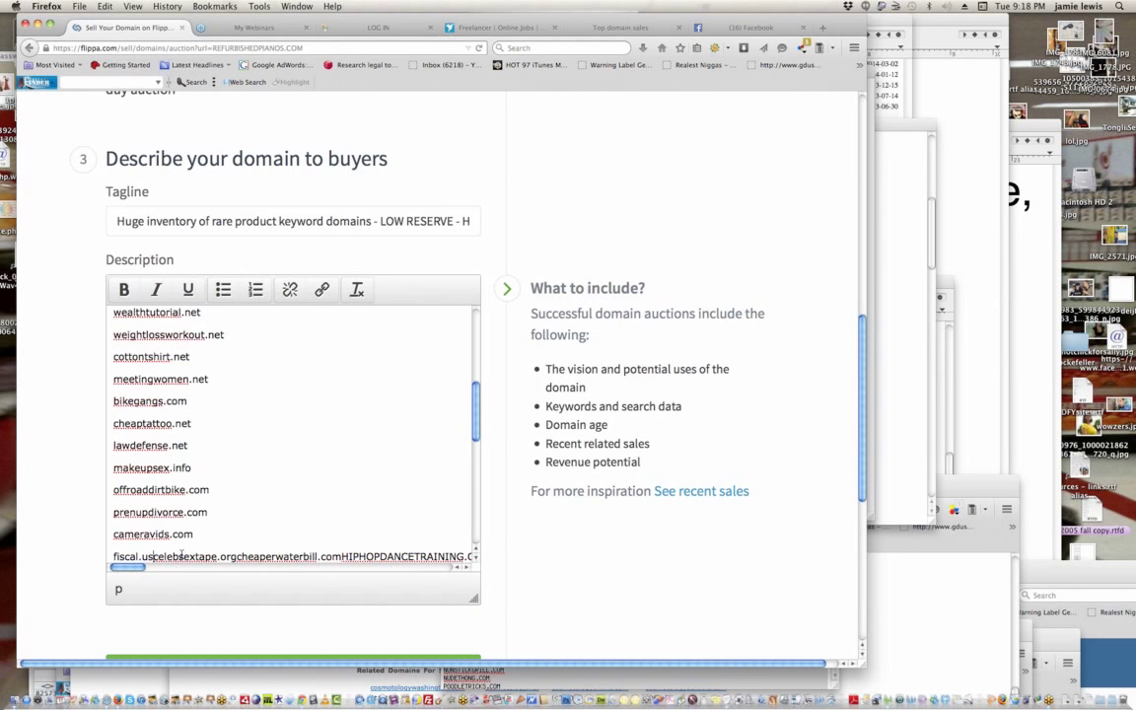
{"action": "key", "text": "Return"}
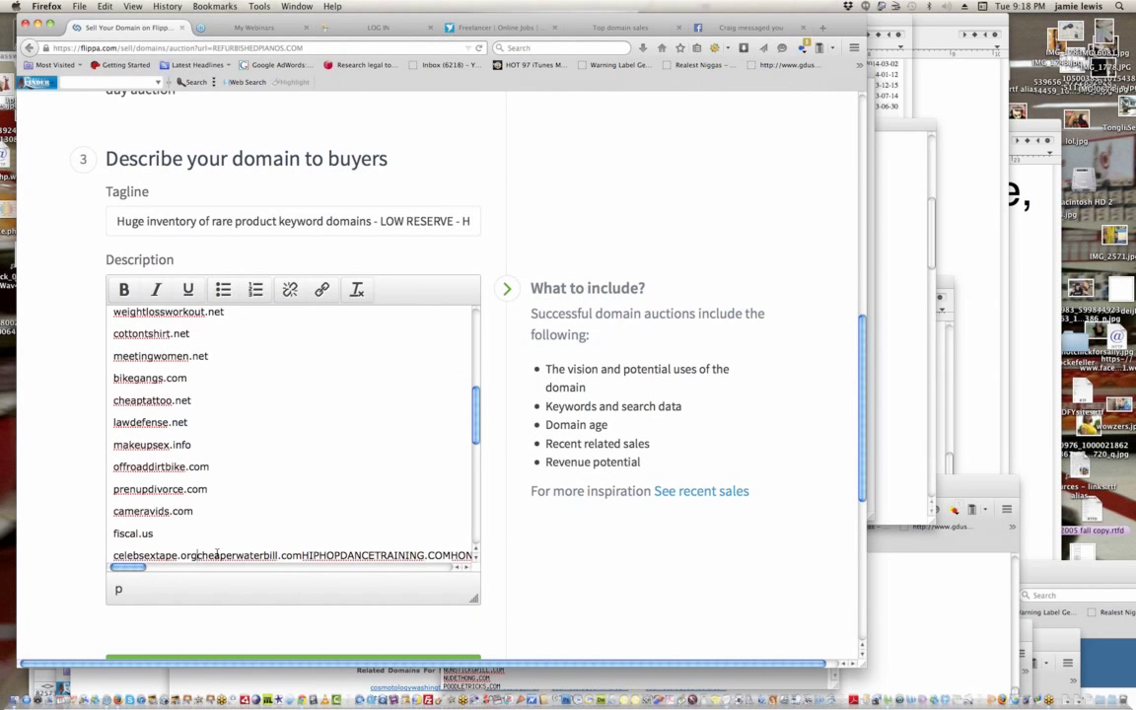
- Separate celebsextape.org, cheaperwaterbill.com, HIPHOPDANCETRAINING.COM and HONORSDIPLOMA.COM onto individual lines
{"action": "key", "text": "Return"}
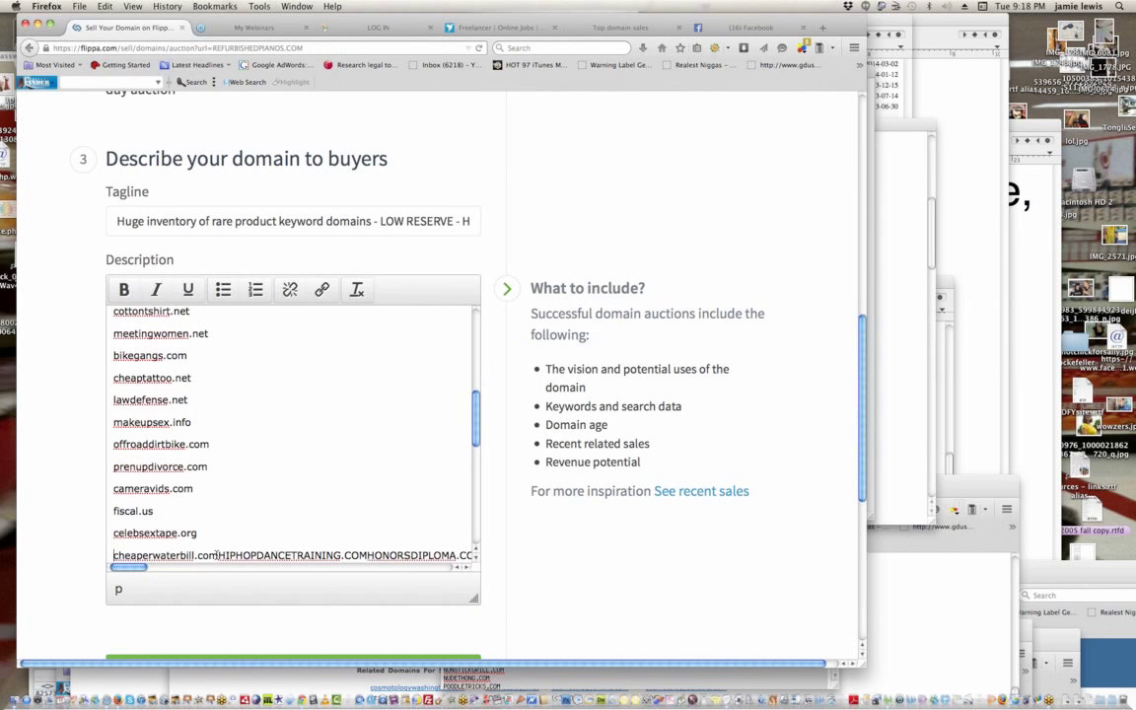
{"action": "left_click", "coordinate": [215, 555]}
{"action": "key", "text": "Return"}
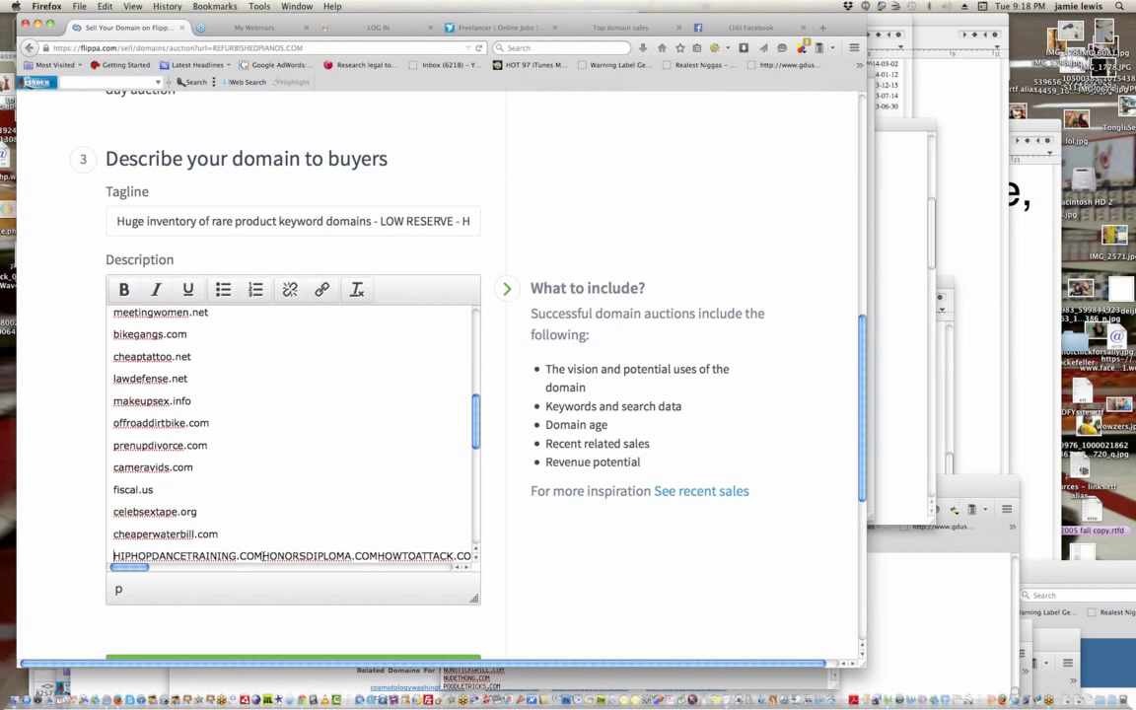
{"action": "left_click", "coordinate": [262, 555]}
{"action": "key", "text": "Return"}
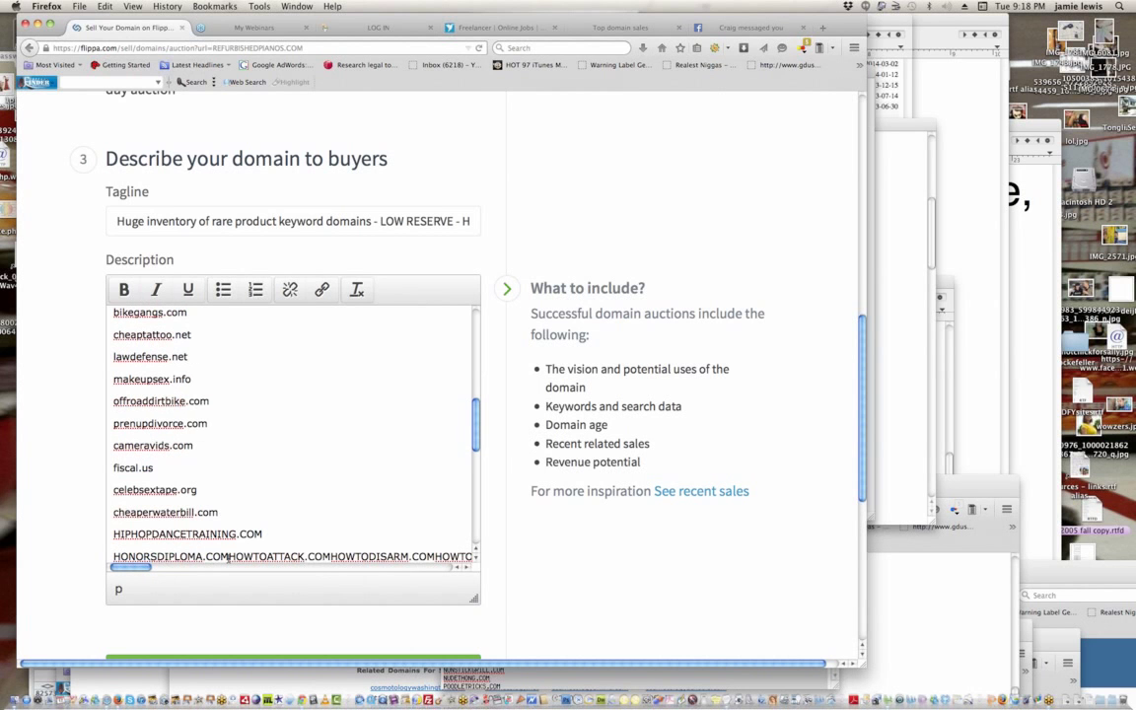
{"action": "left_click", "coordinate": [229, 557]}
{"action": "key", "text": "Return"}
- Put HOWTOATTACK.COM, HOWTODISARM.COM, HOWTOEMPLOY.COM and NETWORKEARNING.COM each on its own line in the domain list
{"action": "left_click", "coordinate": [216, 555]}
{"action": "key", "text": "Return"}
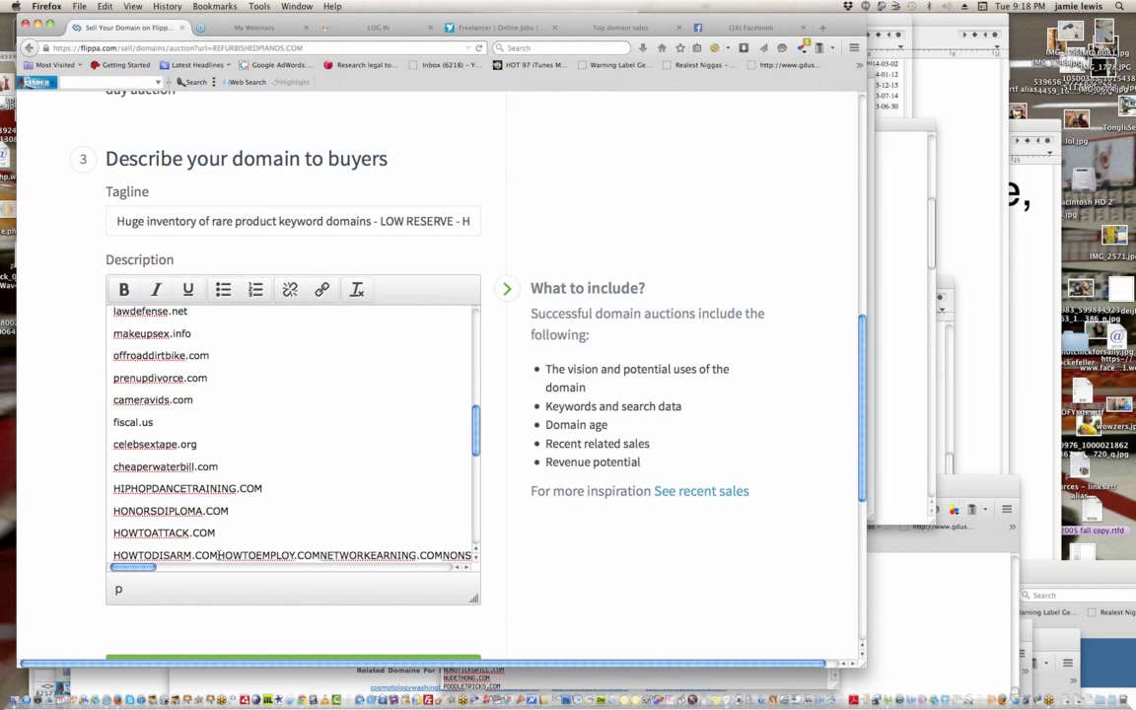
{"action": "key", "text": "Return"}
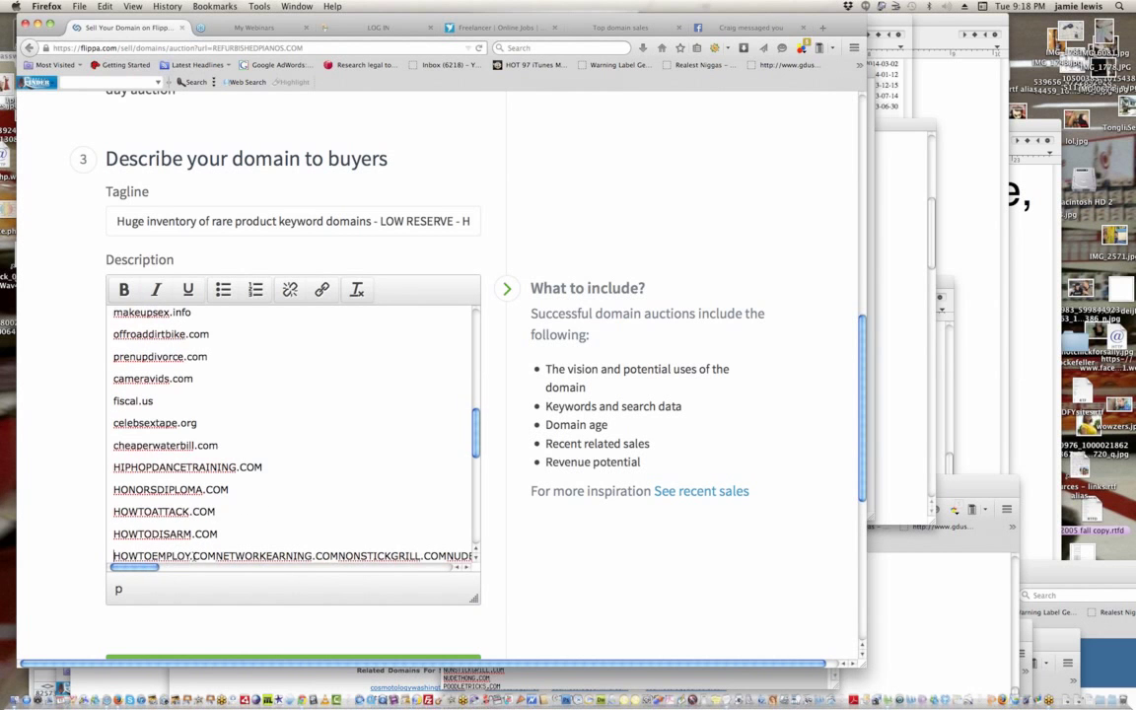
{"action": "left_click", "coordinate": [215, 556]}
{"action": "key", "text": "Return"}
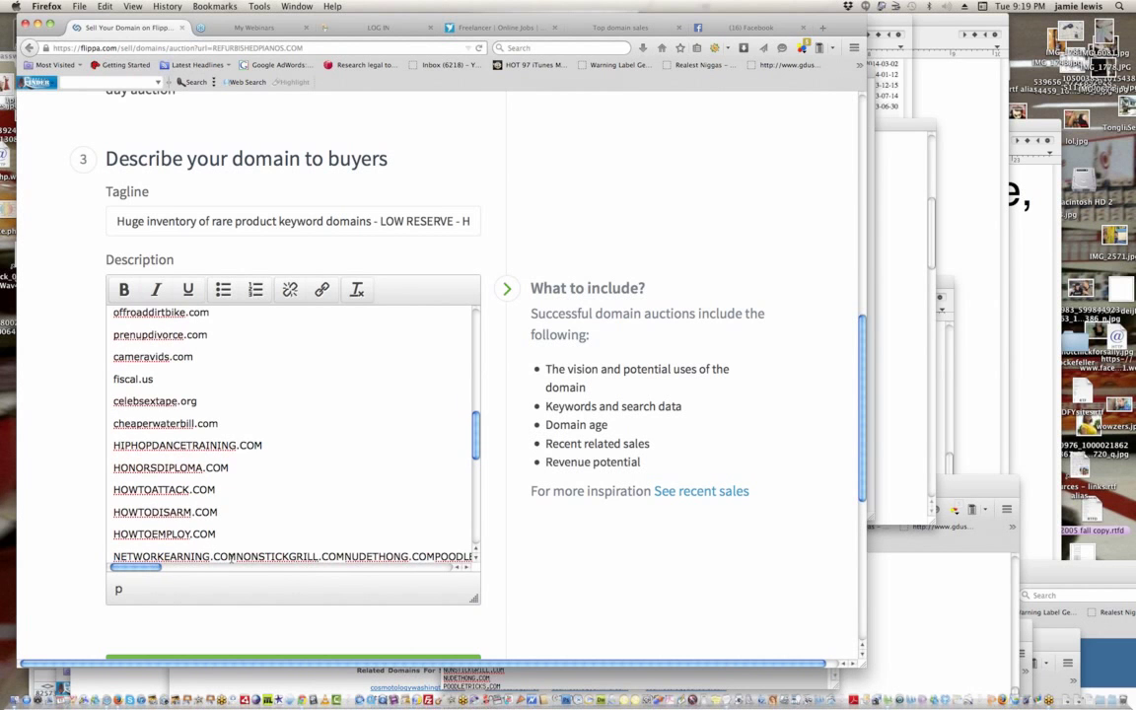
{"action": "left_click", "coordinate": [234, 557]}
{"action": "key", "text": "Return"}
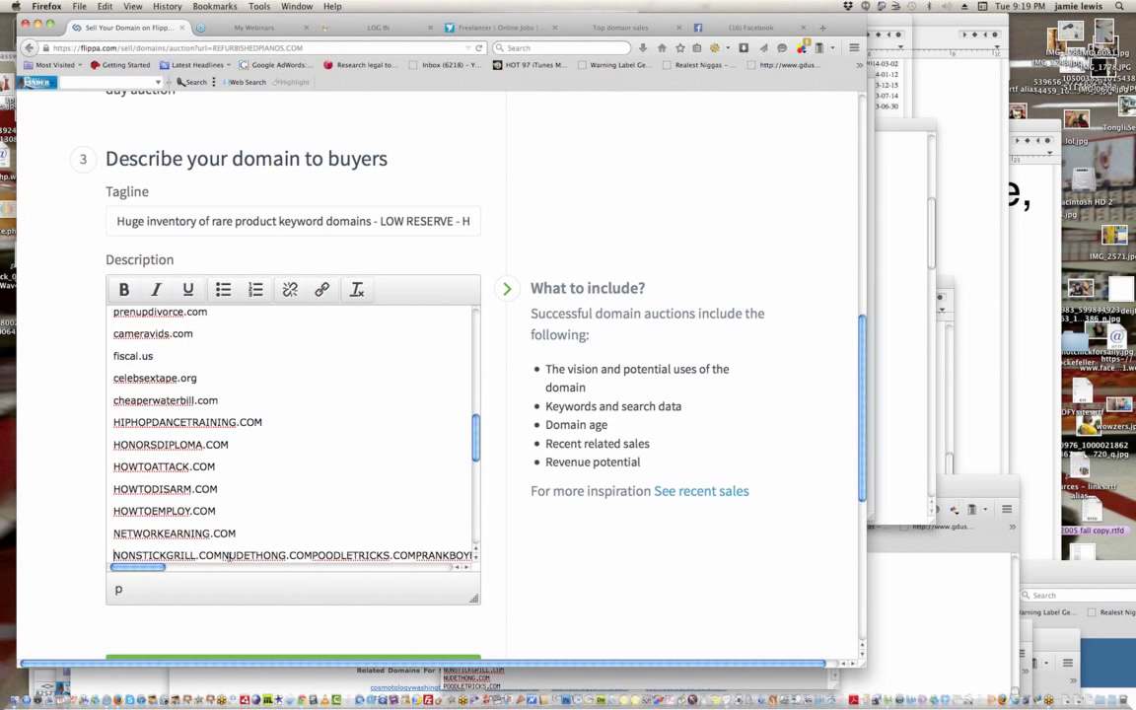
- Break NONSTICKGRILL.COM, NUDETHONG.COM, POODLETRICKS.COM and PRANKBOYFRIEND.COM onto separate lines in the description
{"action": "left_click", "coordinate": [224, 555]}
{"action": "key", "text": "Return"}
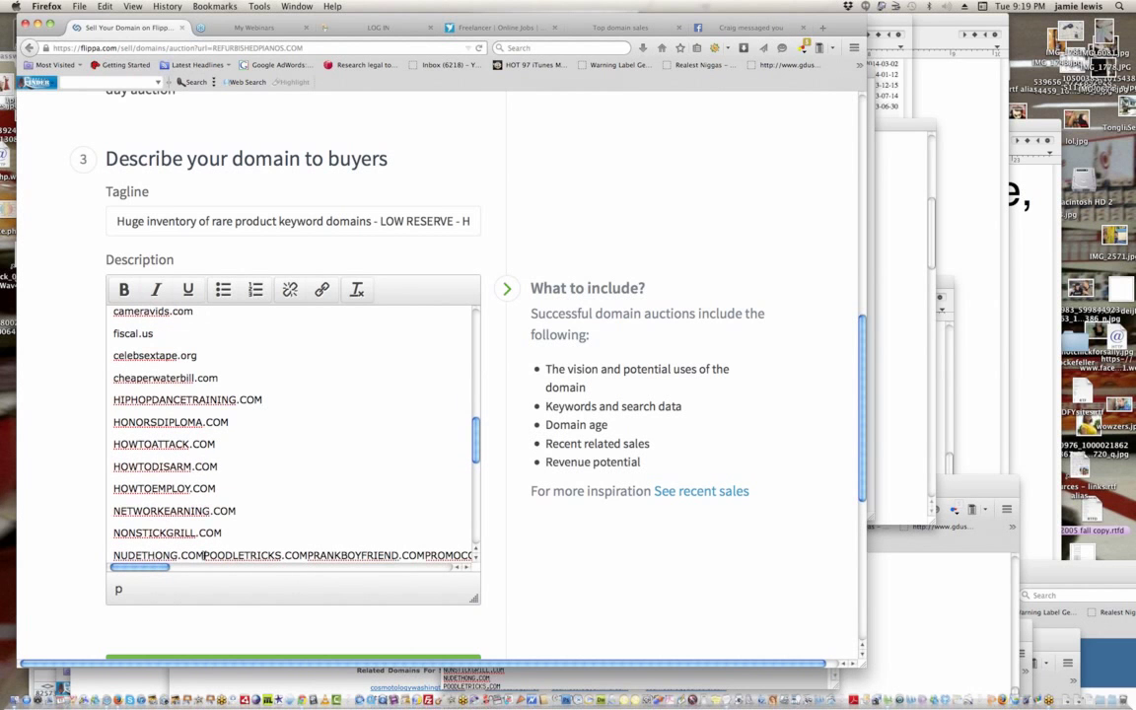
{"action": "left_click", "coordinate": [204, 555]}
{"action": "key", "text": "Return"}
{"action": "left_click", "coordinate": [218, 555]}
{"action": "key", "text": "Return"}
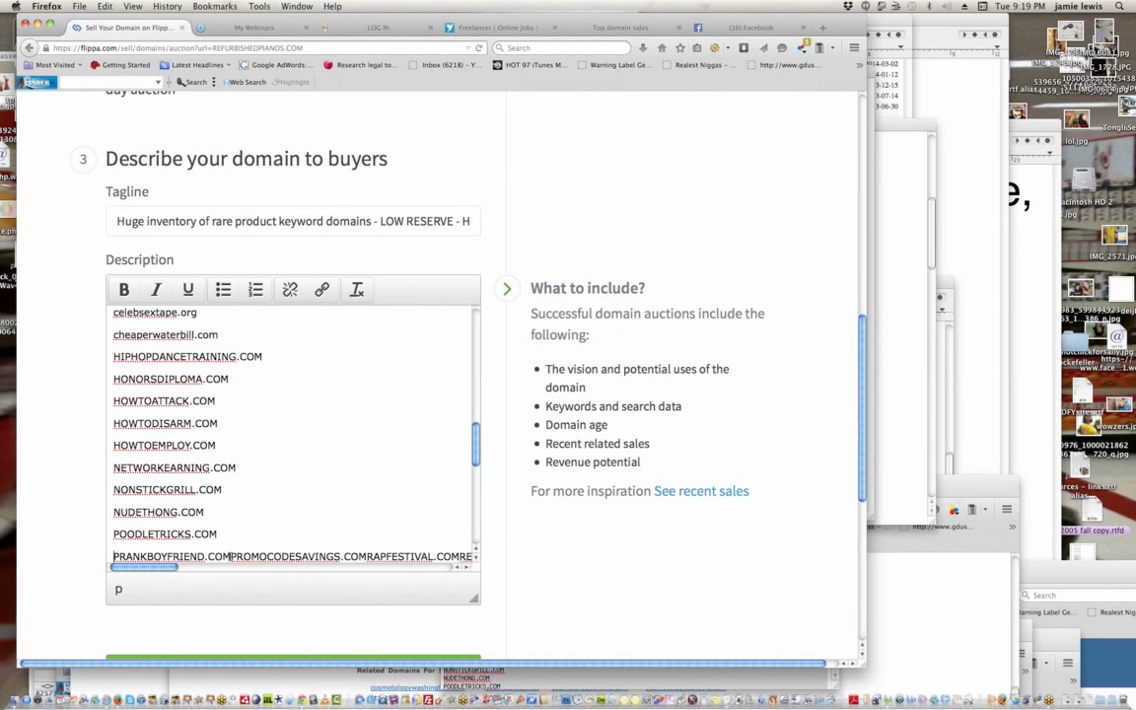
{"action": "left_click", "coordinate": [230, 557]}
{"action": "key", "text": "Return"}
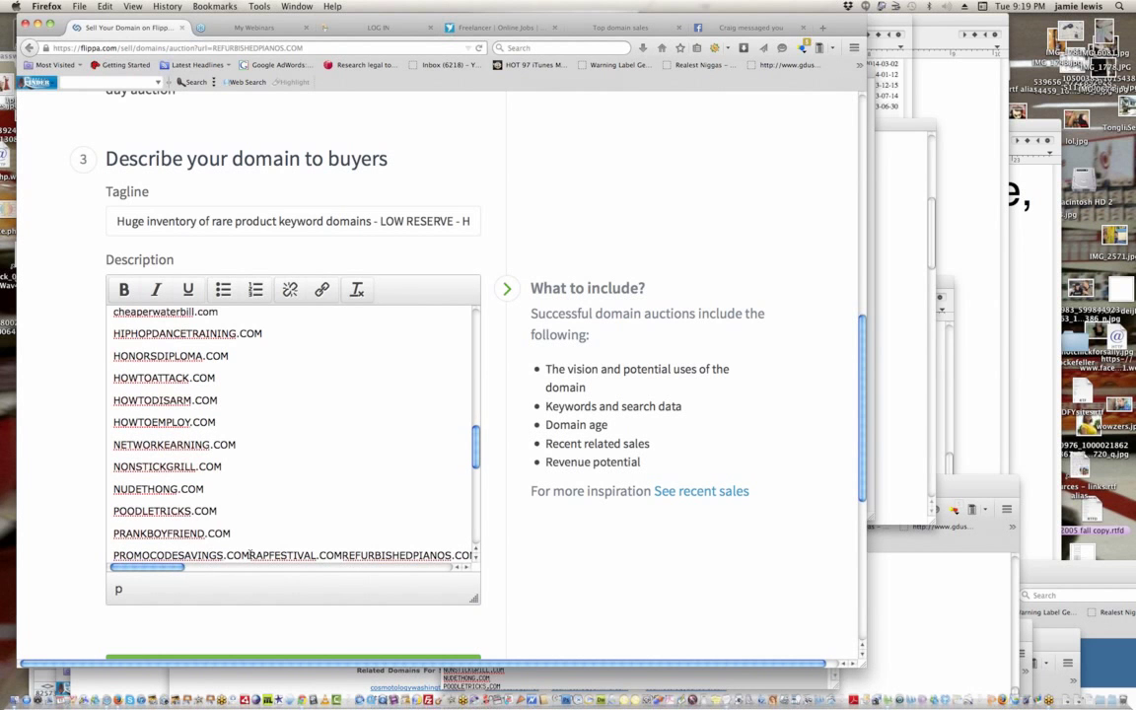
- Split PROMOCODESAVINGS.COM, RAPFESTIVAL.COM and the second REFURBISHEDPIANOS.COM entry onto their own lines
{"action": "key", "text": "Return"}
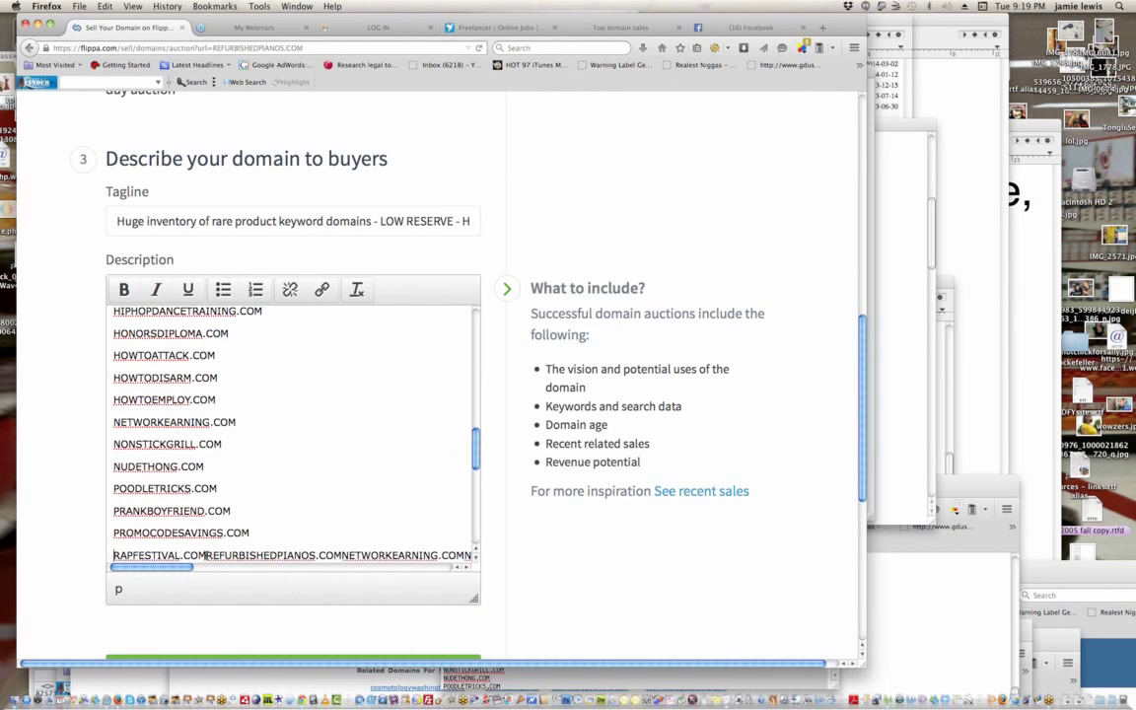
{"action": "left_click", "coordinate": [207, 555]}
{"action": "key", "text": "Return"}
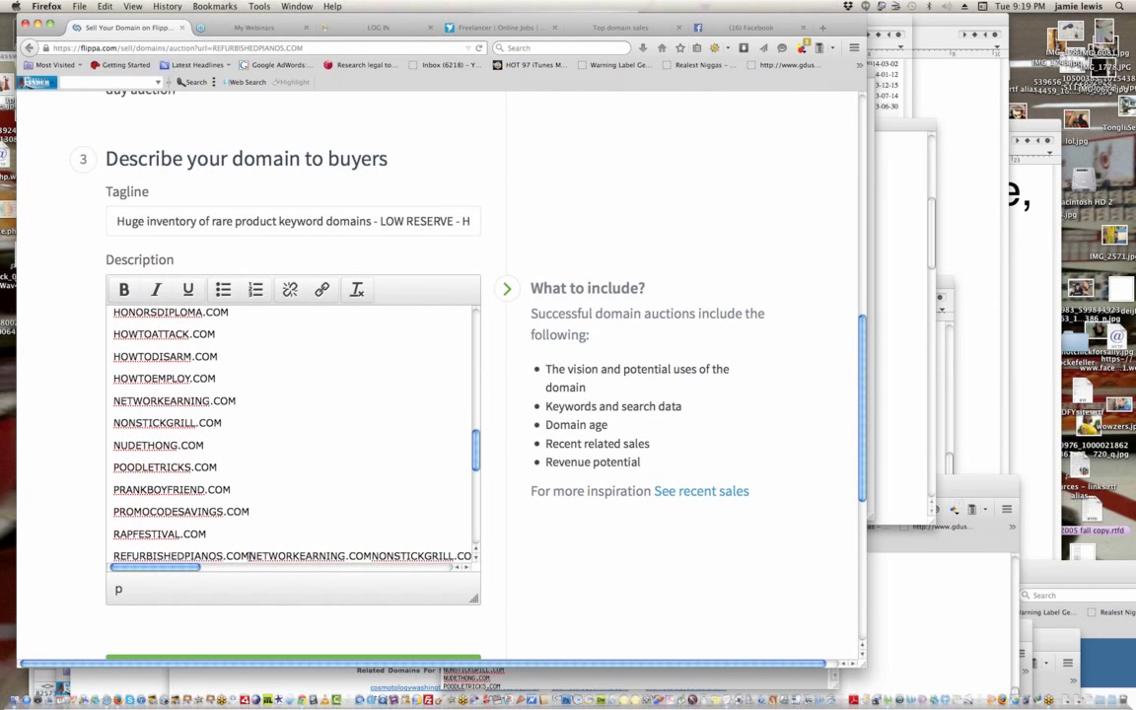
{"action": "left_click", "coordinate": [253, 558]}
{"action": "key", "text": "Return"}
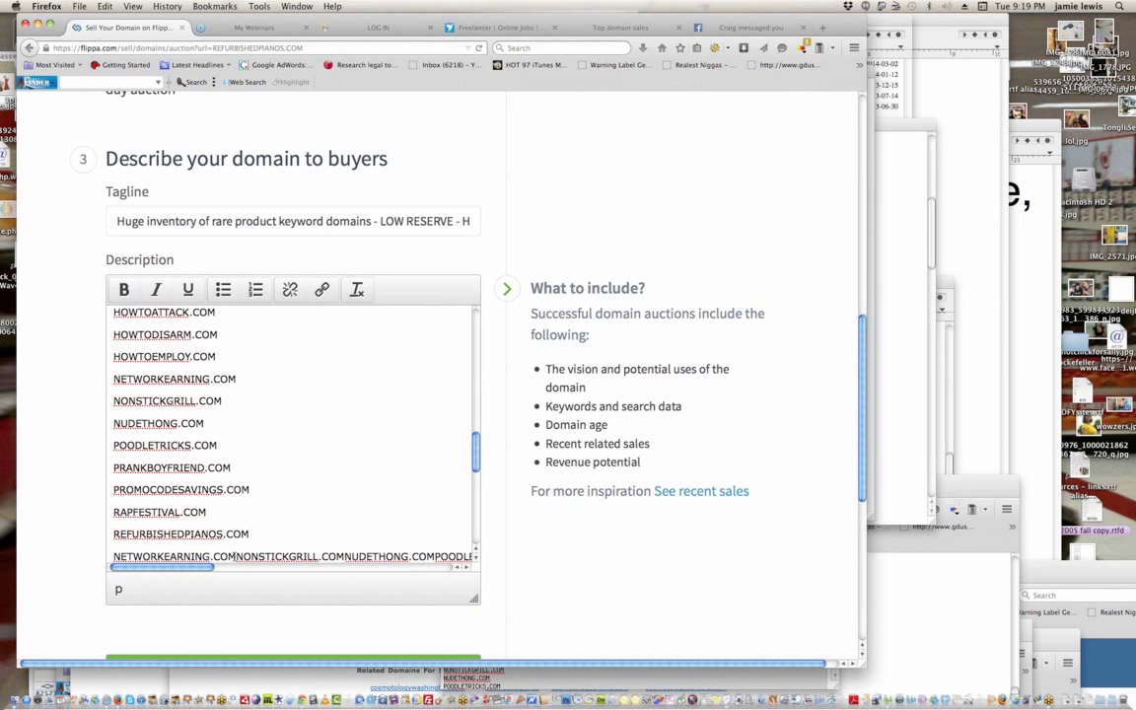
- Separate the repeated NETWORKEARNING.COM, NONSTICKGRILL.COM, NUDETHONG.COM and POODLETRICKS.COM entries onto individual lines
{"action": "left_click", "coordinate": [236, 557]}
{"action": "key", "text": "Return"}
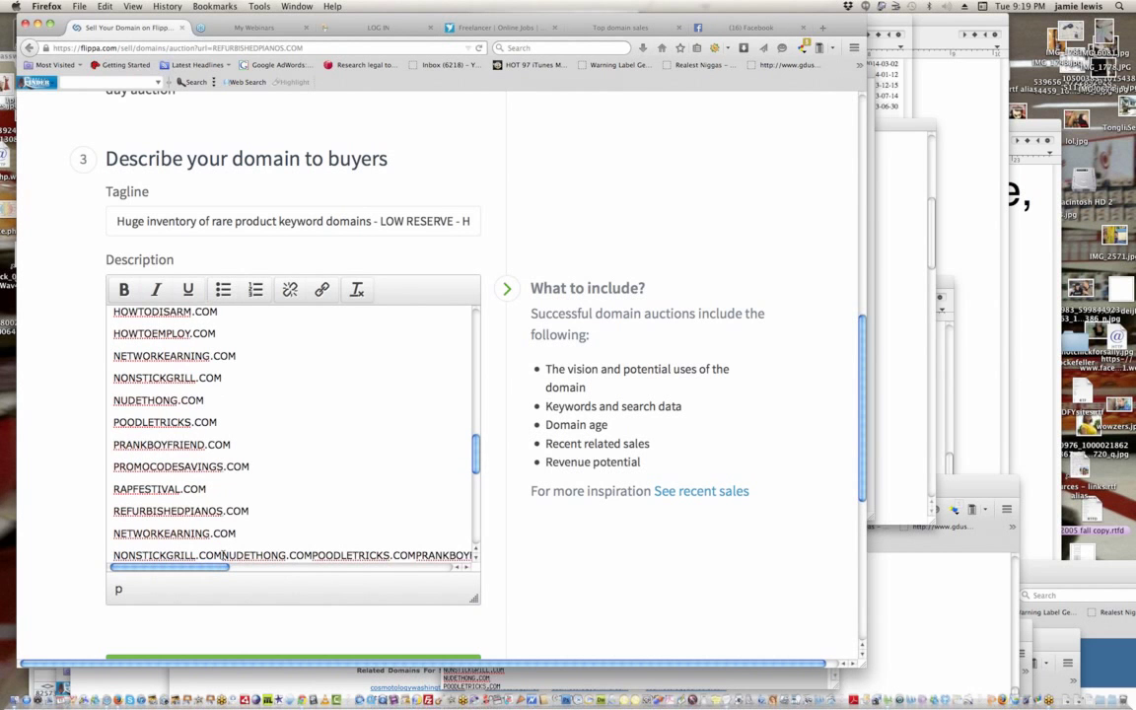
{"action": "left_click", "coordinate": [223, 555]}
{"action": "key", "text": "Return"}
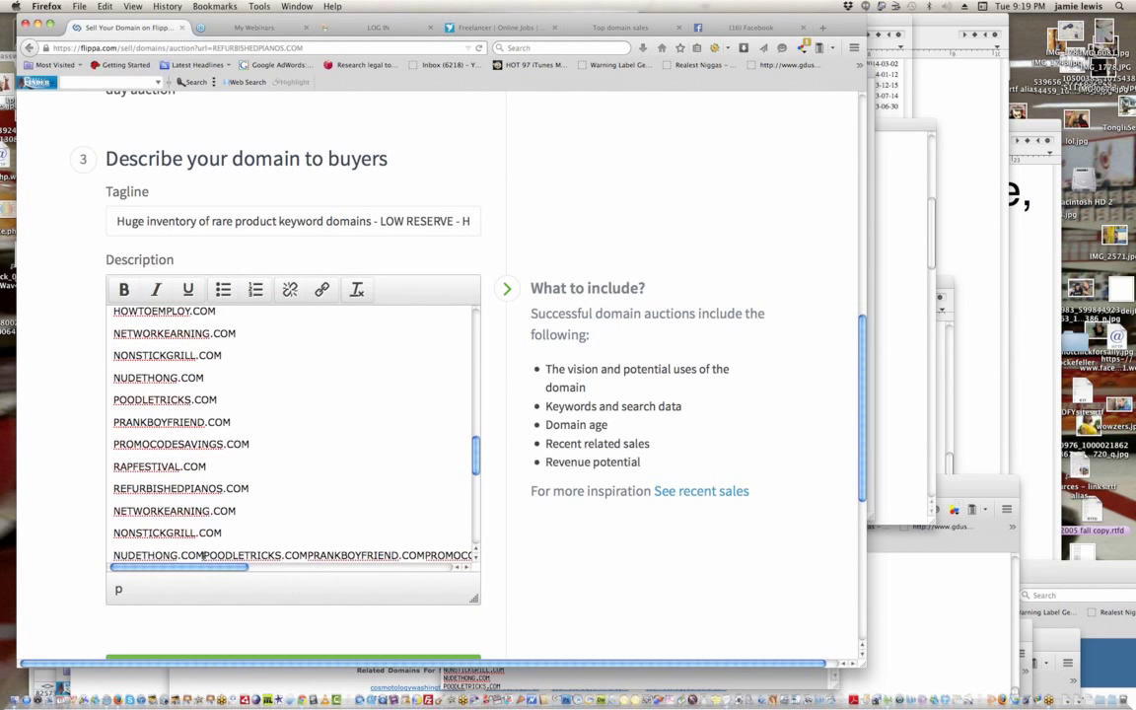
{"action": "key", "text": "Return"}
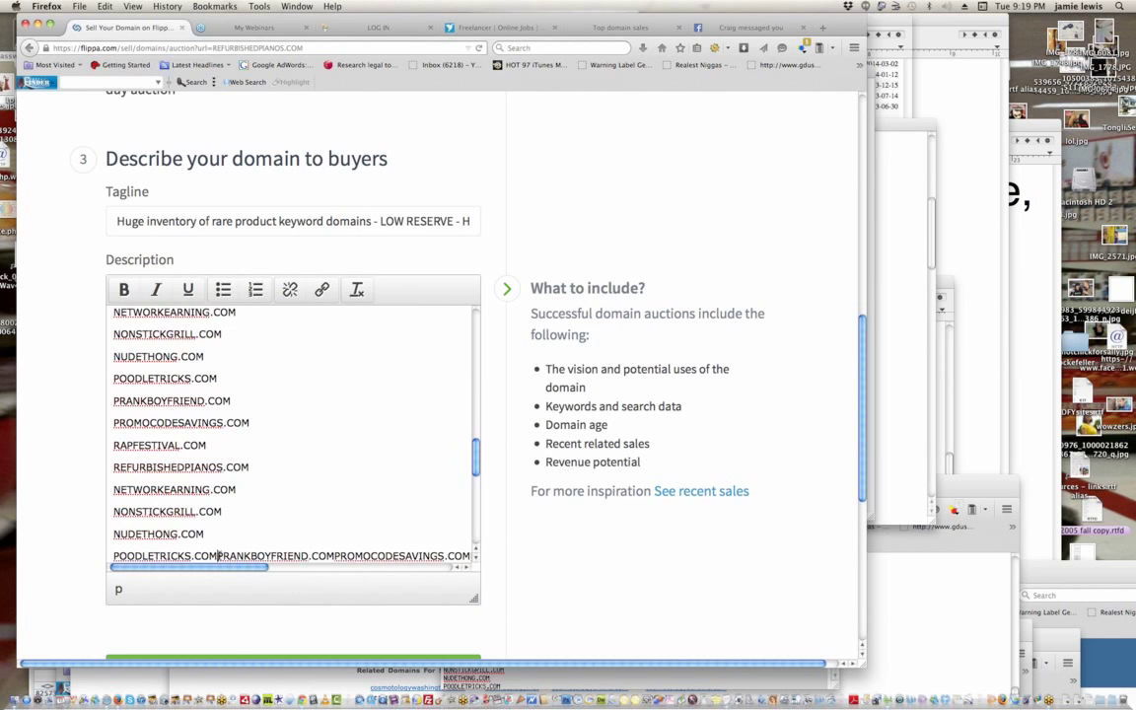
{"action": "key", "text": "Return"}
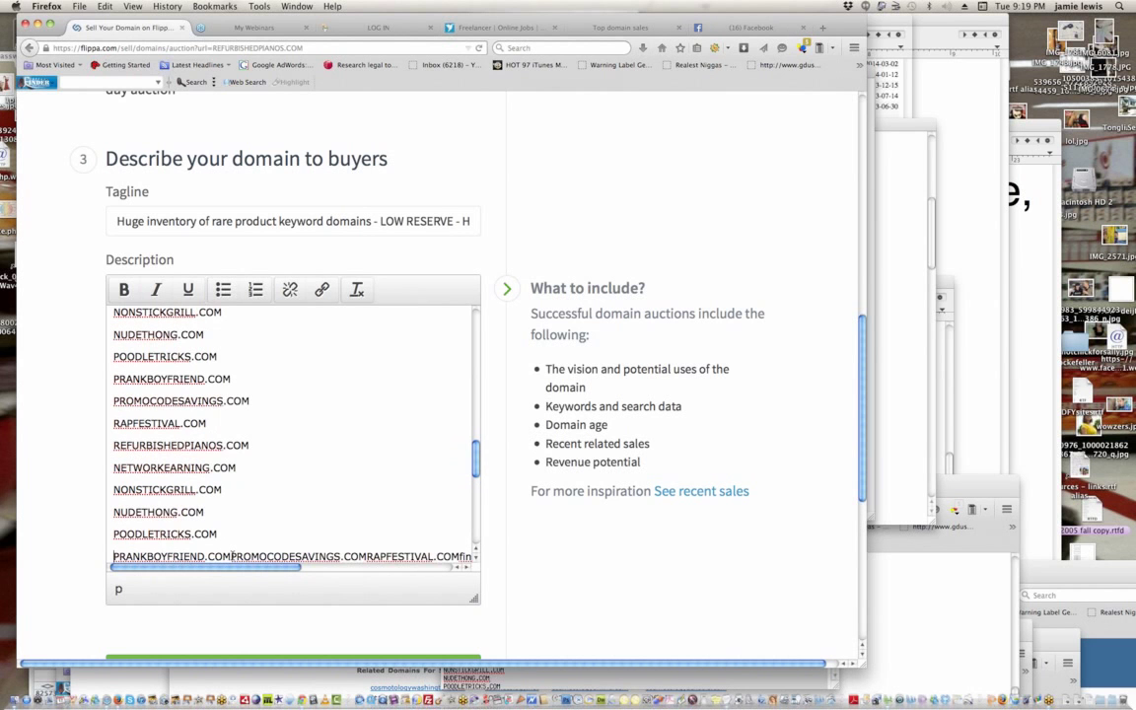
- Put the repeated PRANKBOYFRIEND.COM, PROMOCODESAVINGS.COM and RAPFESTIVAL.COM entries each on its own line in the description
{"action": "left_click", "coordinate": [231, 556]}
{"action": "key", "text": "Return"}
{"action": "left_click", "coordinate": [246, 555]}
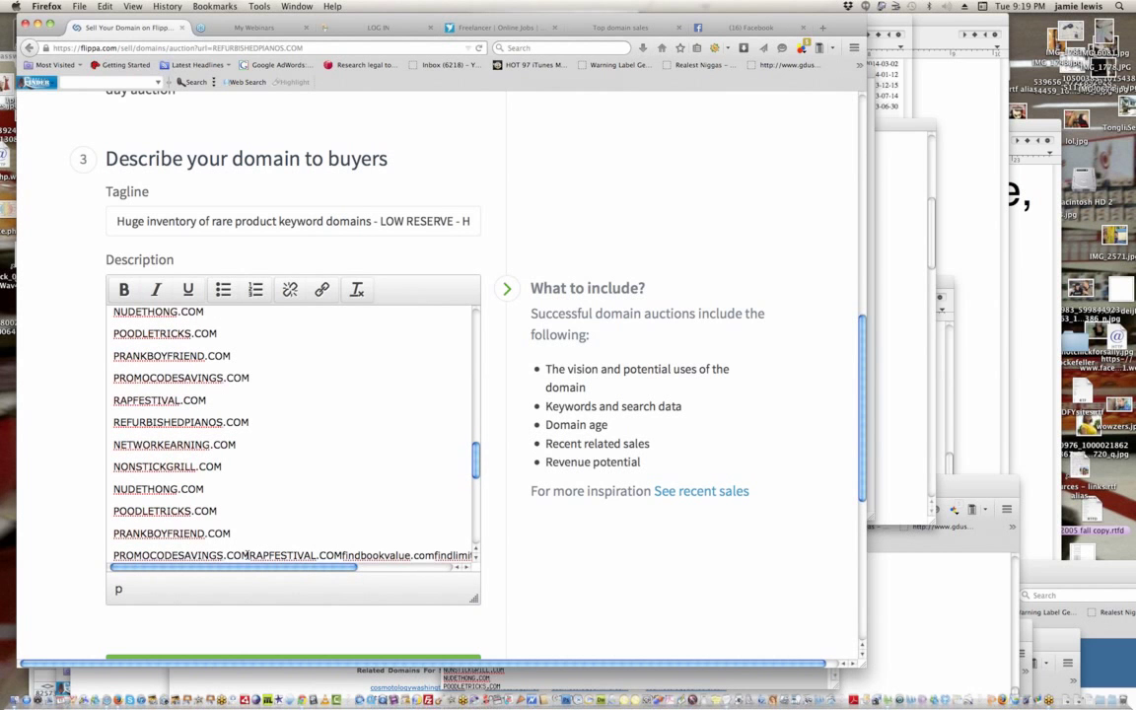
{"action": "key", "text": "Return"}
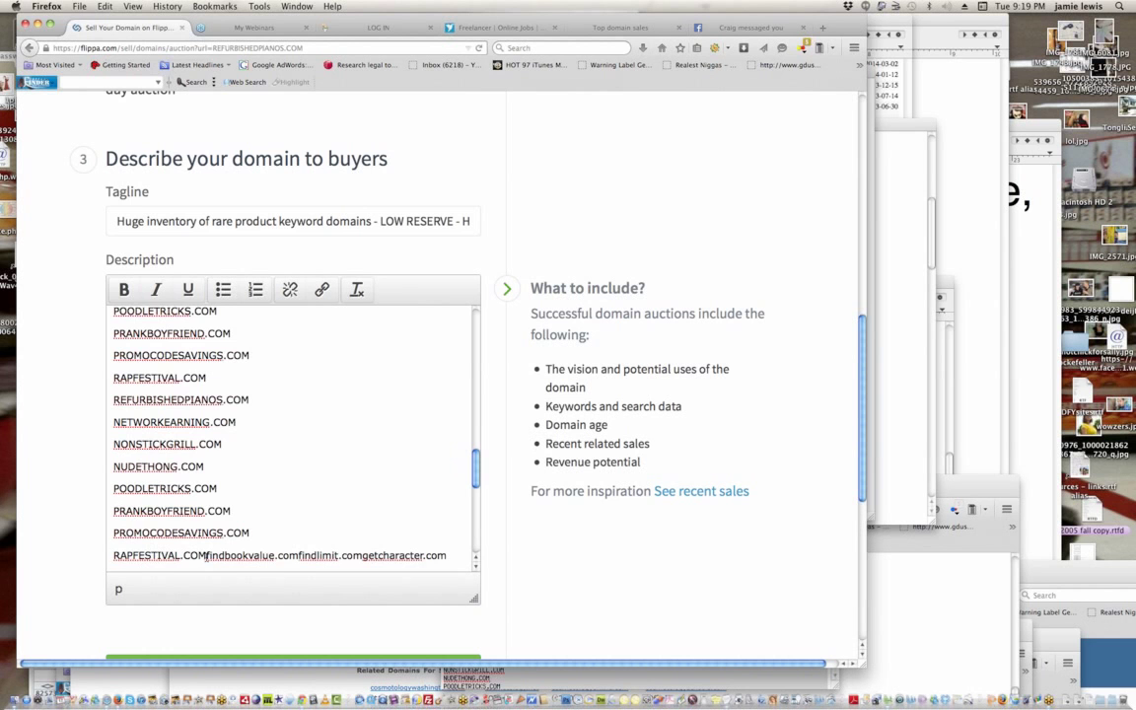
{"action": "left_click", "coordinate": [207, 555]}
{"action": "key", "text": "Return"}
- Split findbookvalue.com, findlimit.com and getcharacter.com onto separate lines at the end of the domain list
{"action": "left_click", "coordinate": [206, 556]}
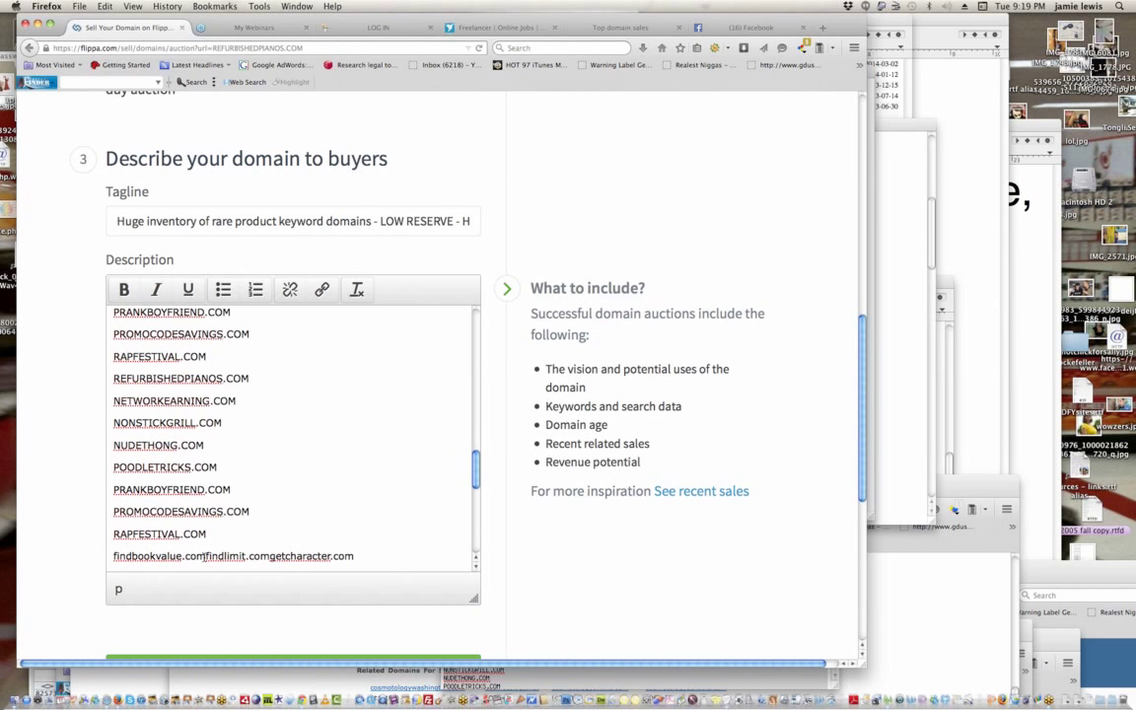
{"action": "key", "text": "Return"}
{"action": "left_click", "coordinate": [177, 556]}
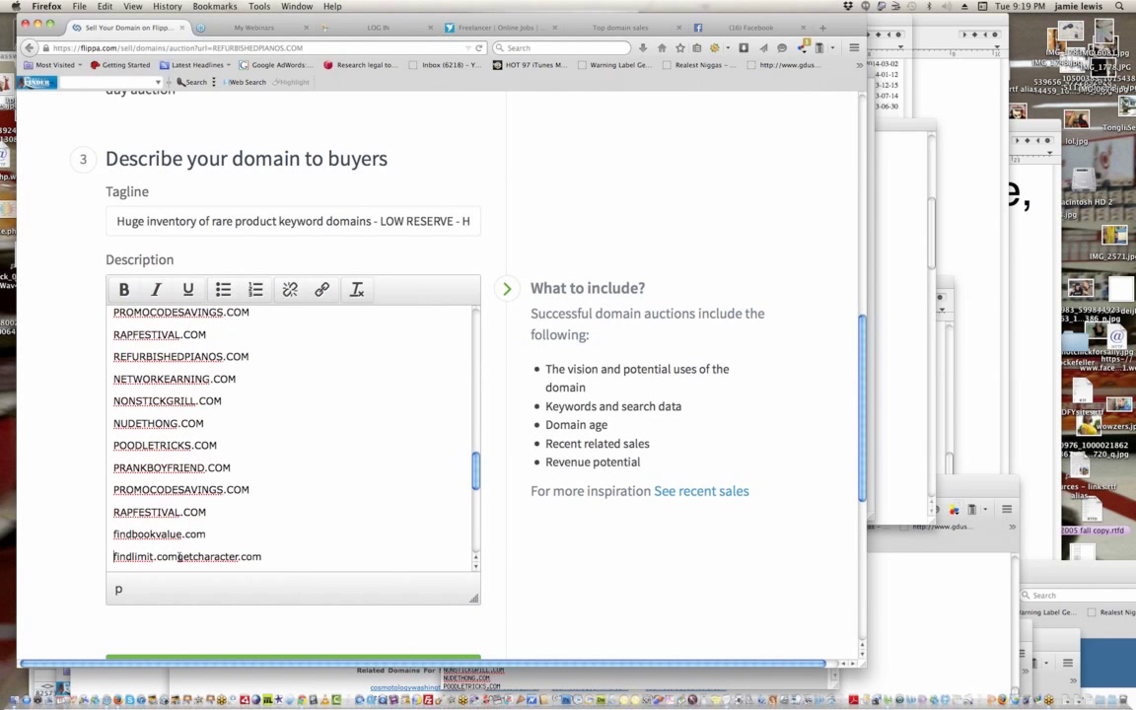
{"action": "key", "text": "Return"}
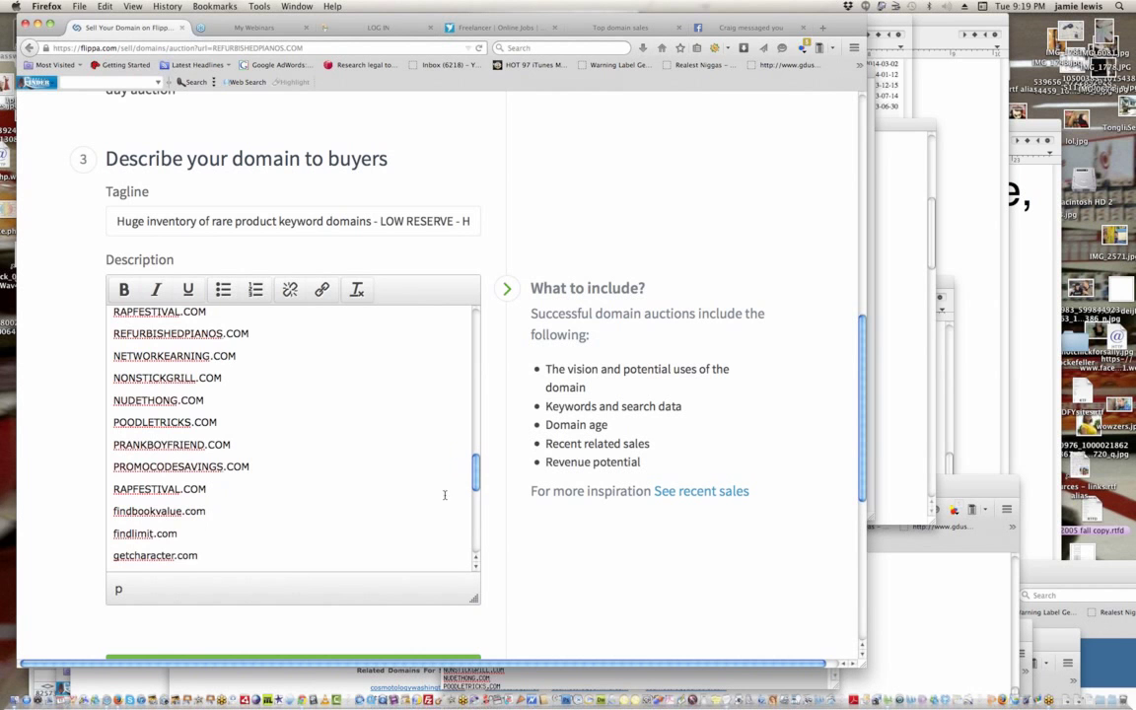
- Try adding a blank line above the first REFURBISHEDPIANOS.COM entry and removing the gap below it
{"action": "left_click_drag", "start_coordinate": [471, 472], "coordinate": [467, 324]}
{"action": "left_click", "coordinate": [333, 344]}
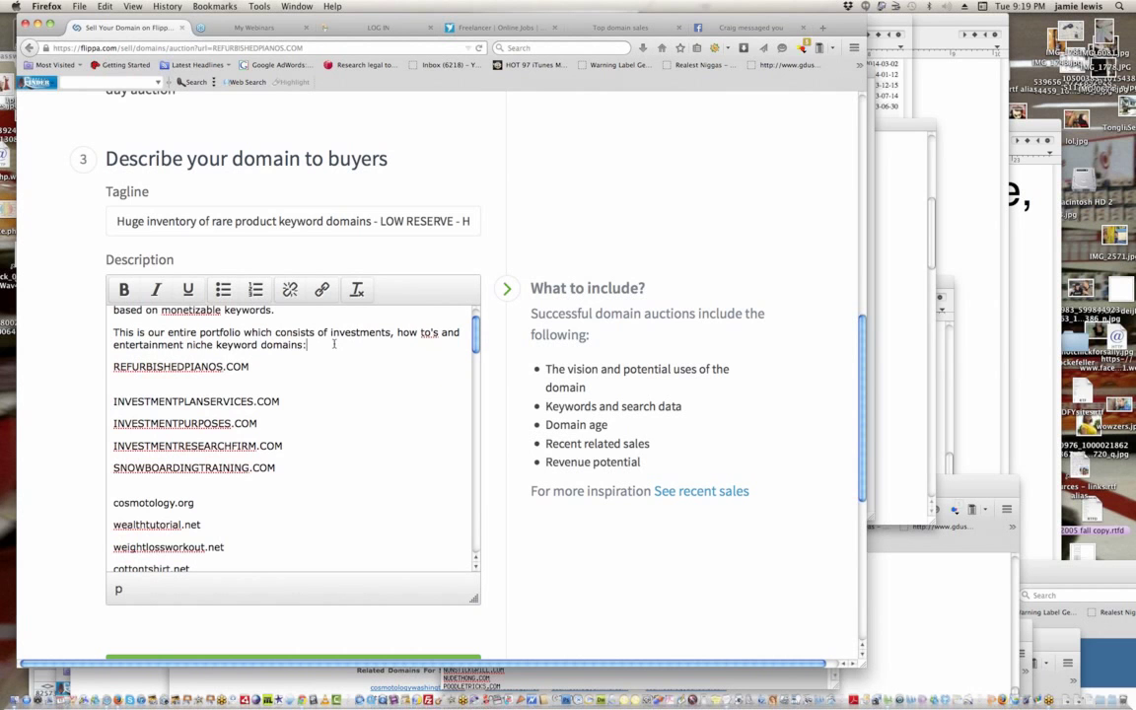
{"action": "key", "text": "Return"}
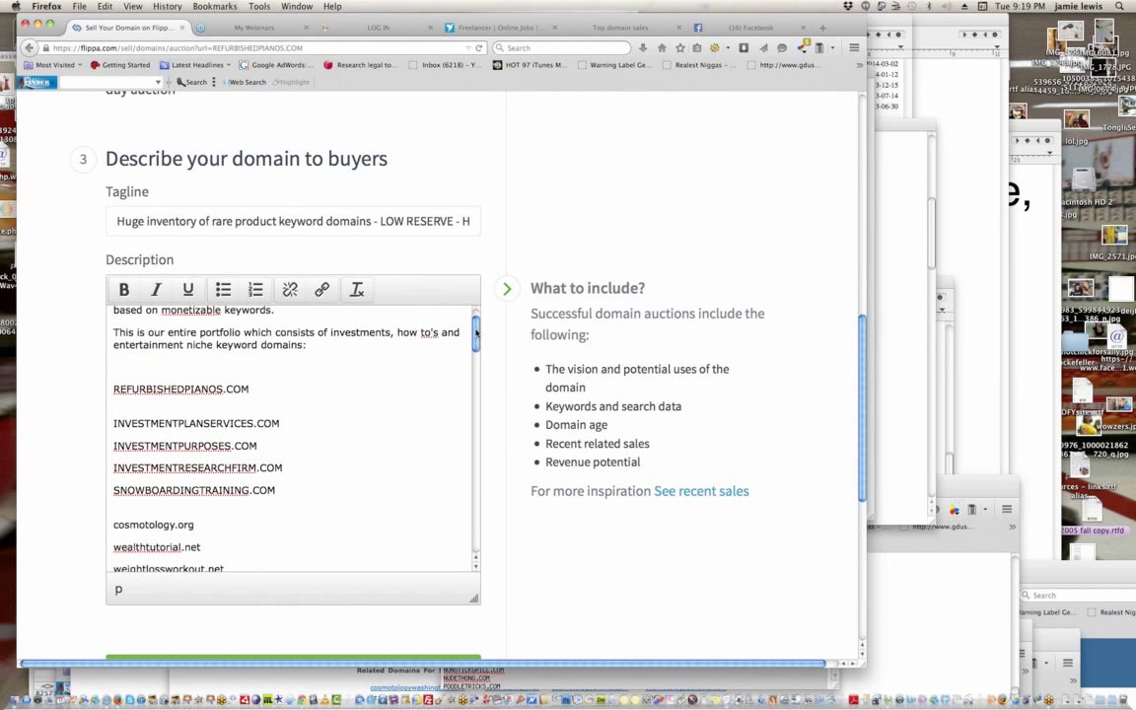
{"action": "scroll", "coordinate": [475, 335], "scroll_direction": "down", "scroll_amount": 1}
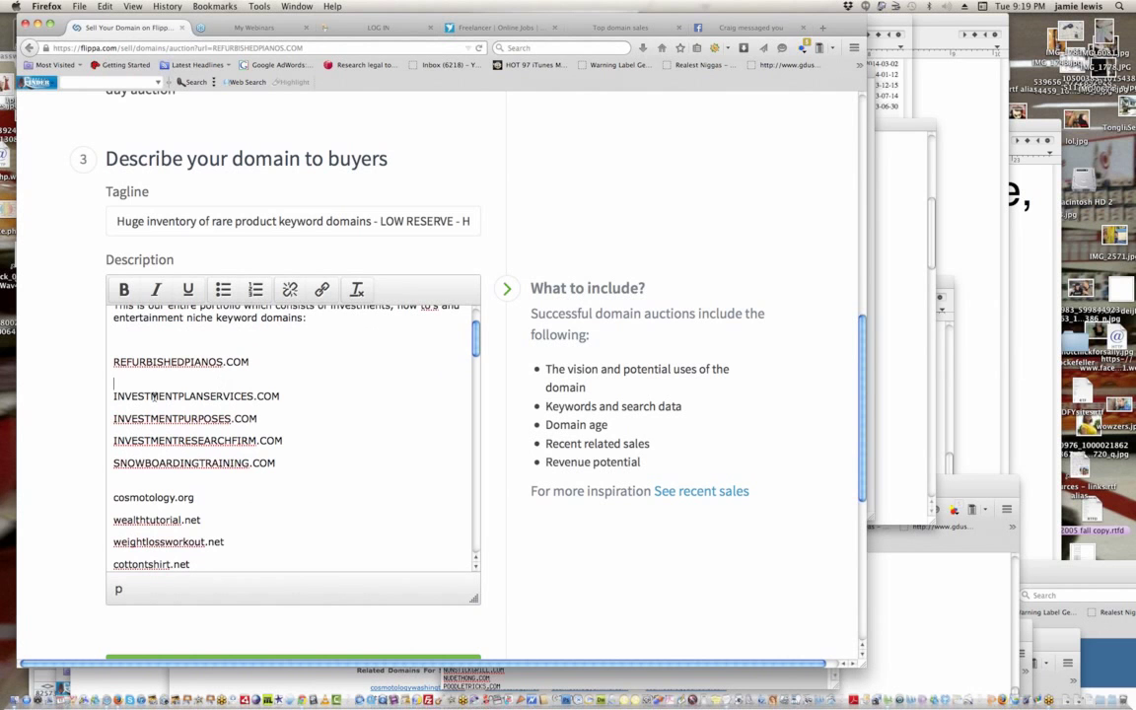
{"action": "key", "text": "BackSpace"}
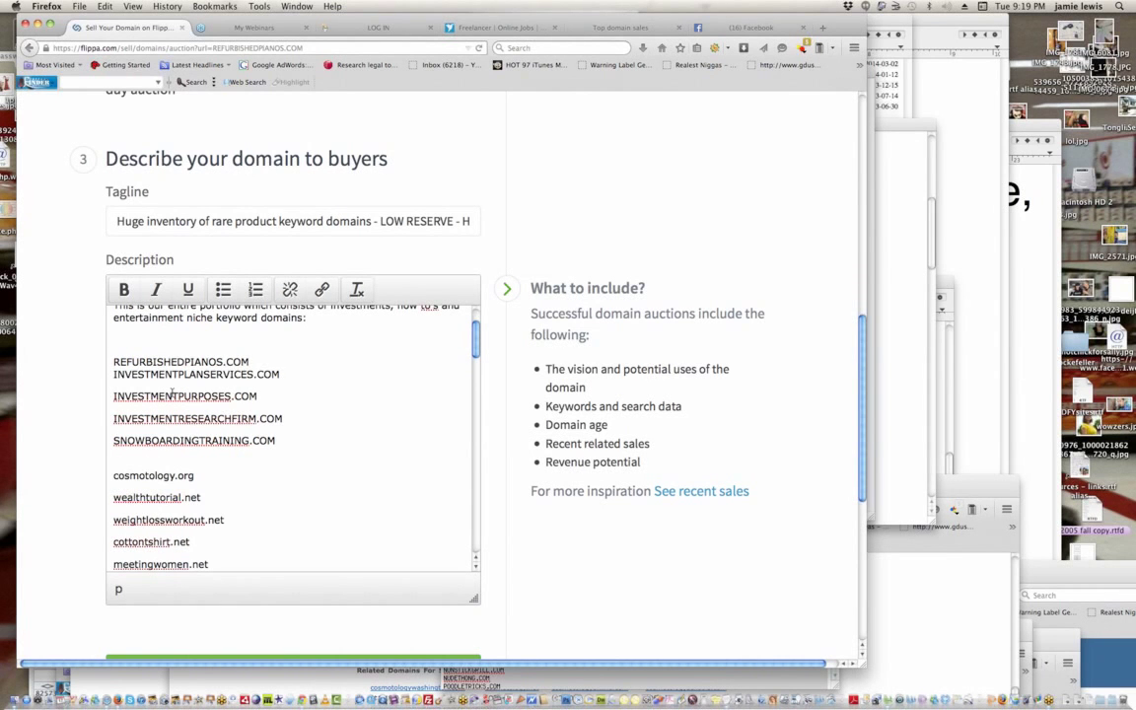
{"action": "key", "text": "Return"}
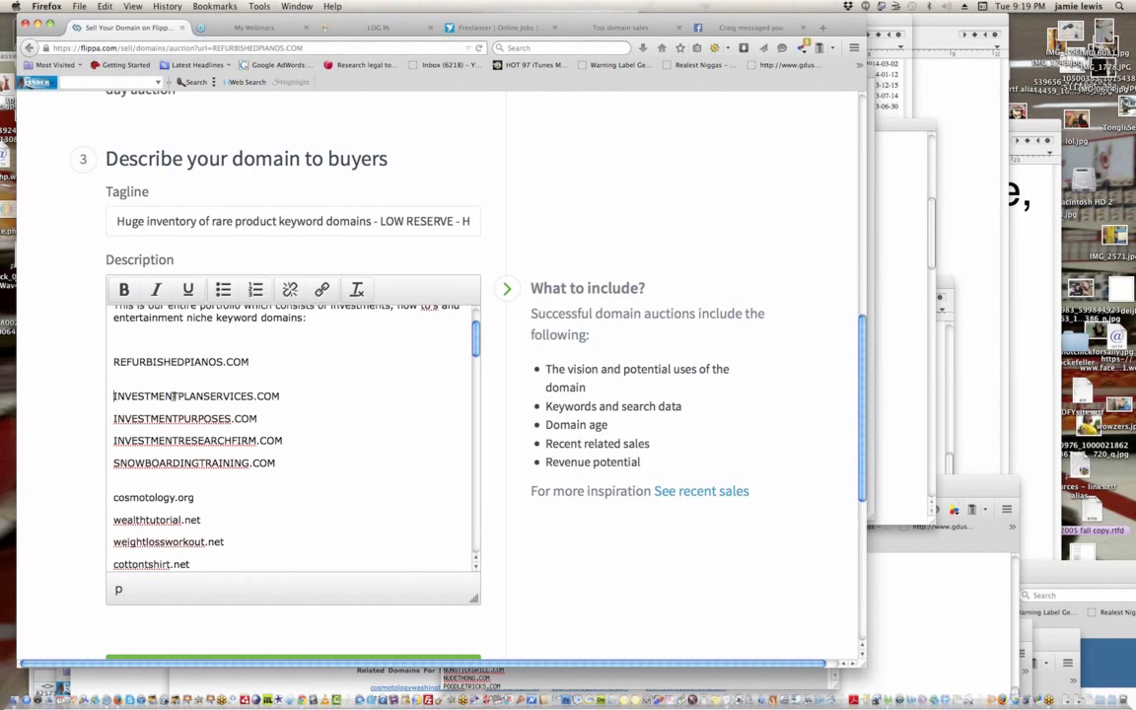
- Add a new REFURBISHEDPIANOS.COM line directly above INVESTMENTPLANSERVICES.COM, with the extension in capitals
{"action": "type", "text": "r"}
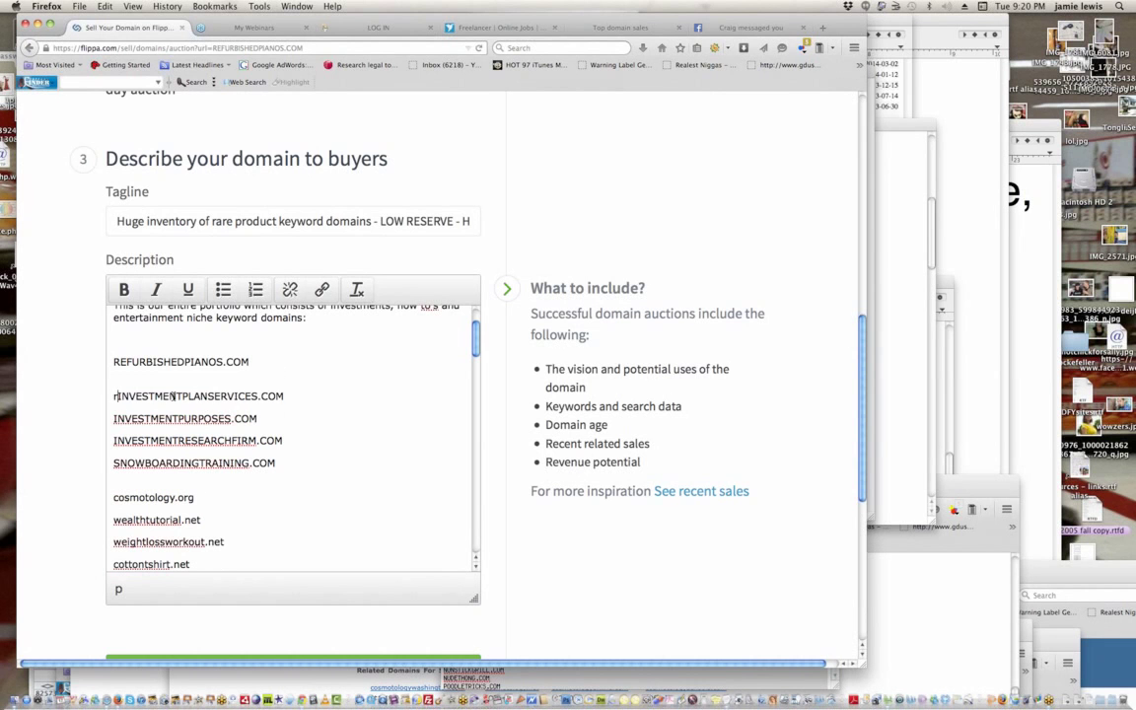
{"action": "key", "text": "BackSpace"}
{"action": "type", "text": "REFURBISH"}
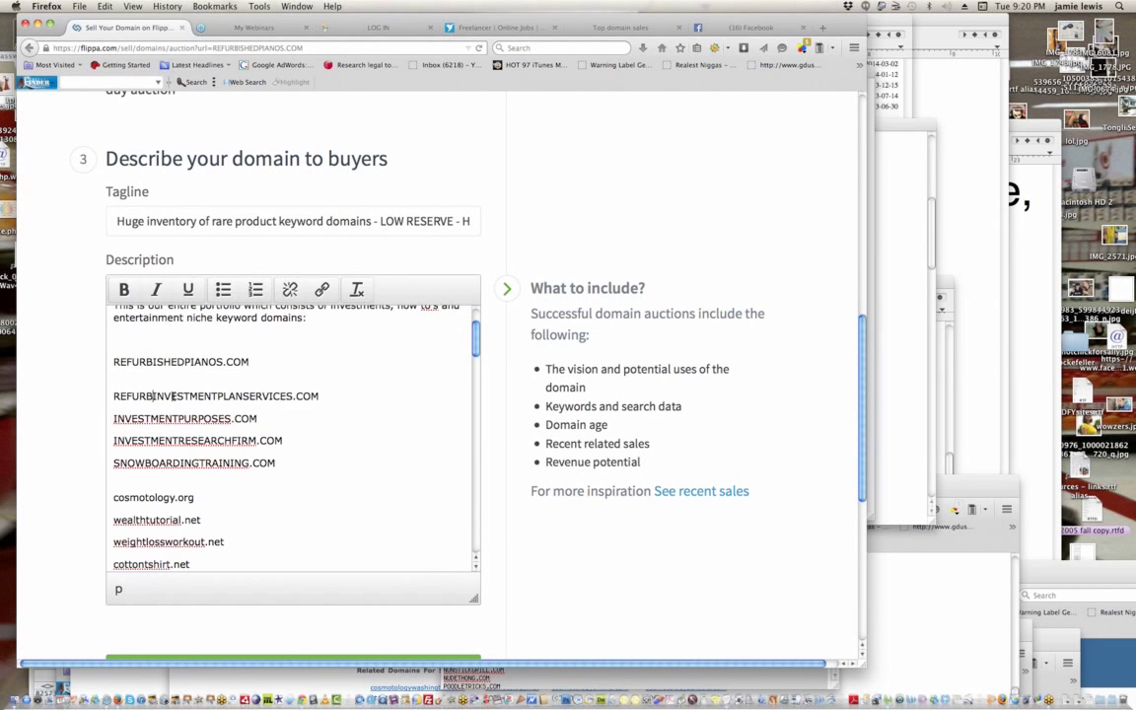
{"action": "type", "text": "EDPIANOS"}
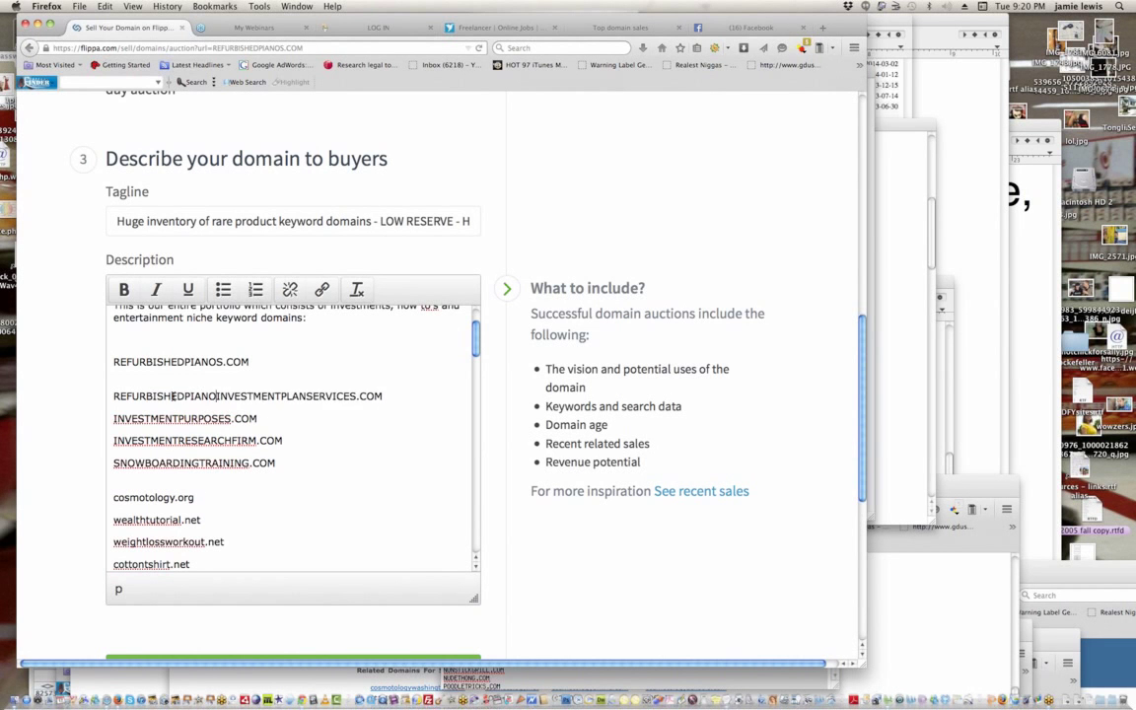
{"action": "type", "text": ".com"}
{"action": "key", "text": "Return"}
{"action": "left_click_drag", "start_coordinate": [247, 397], "coordinate": [227, 397]}
{"action": "type", "text": "COM"}
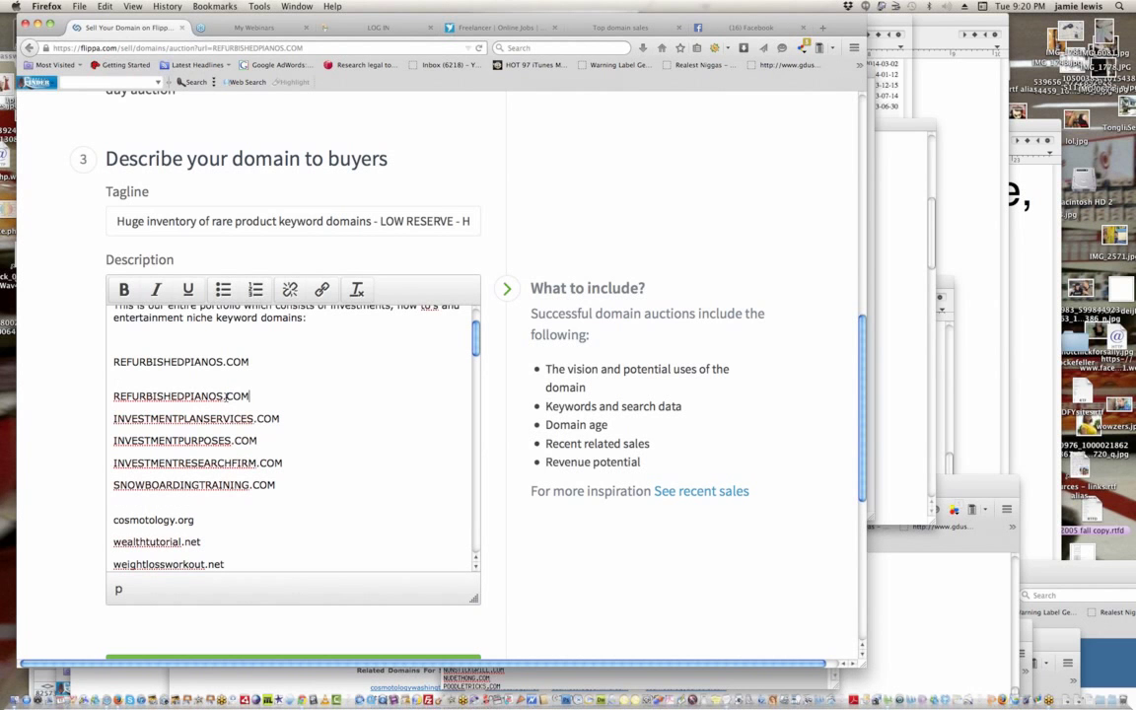
- Delete the original REFURBISHEDPIANOS.COM line and the extra blank lines above the list and before cosmotology.org
{"action": "triple_click", "coordinate": [113, 363]}
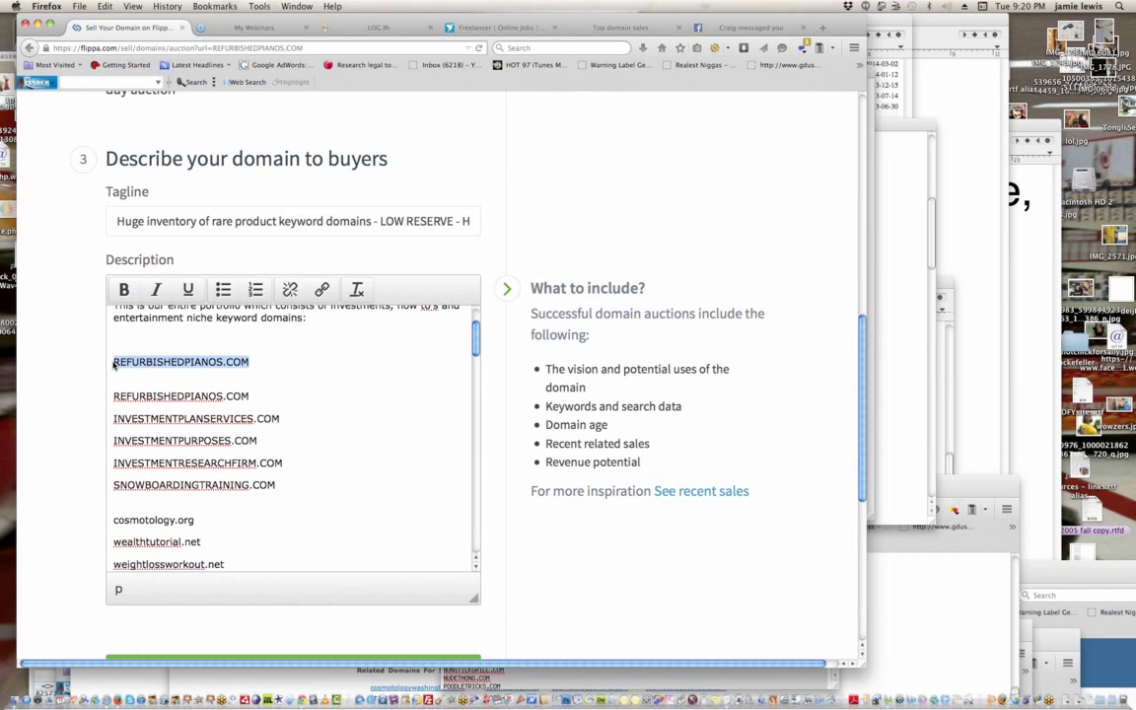
{"action": "key", "text": "BackSpace"}
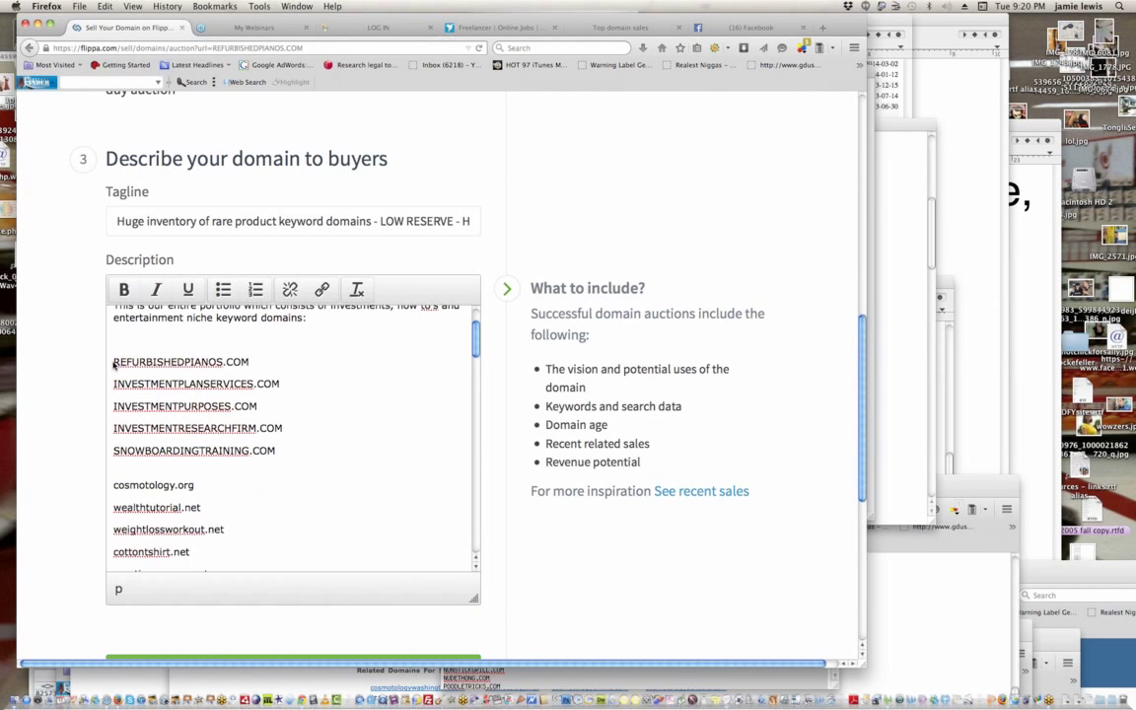
{"action": "key", "text": "BackSpace"}
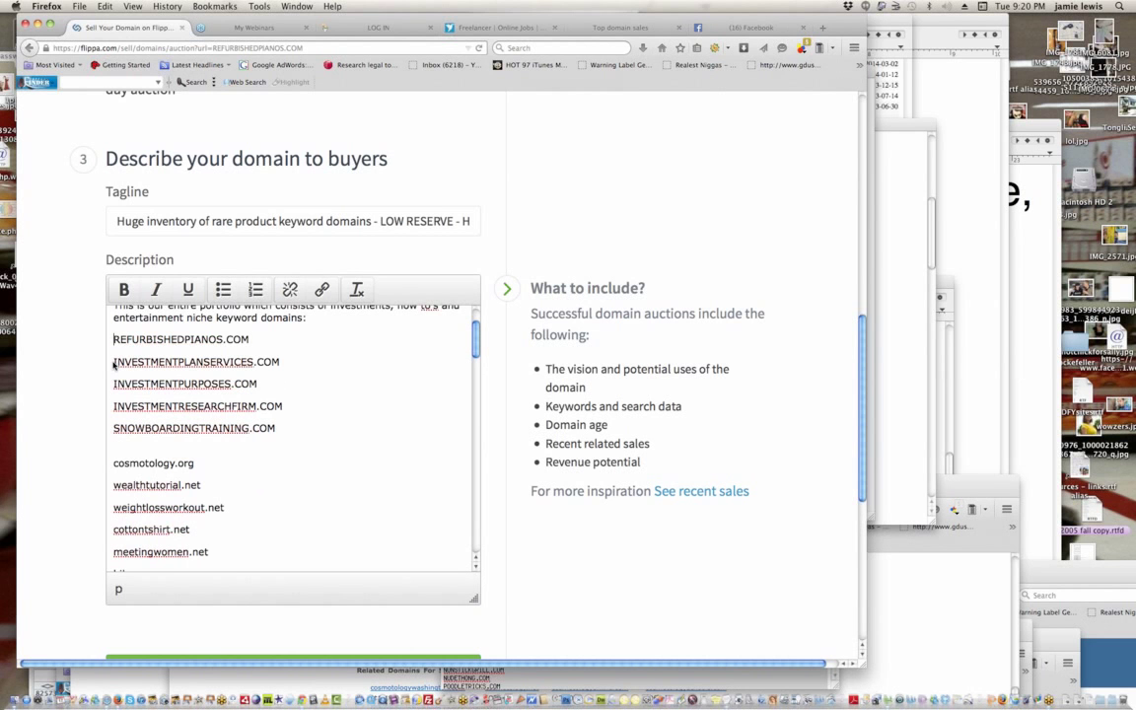
{"action": "left_click", "coordinate": [133, 449]}
{"action": "key", "text": "BackSpace"}
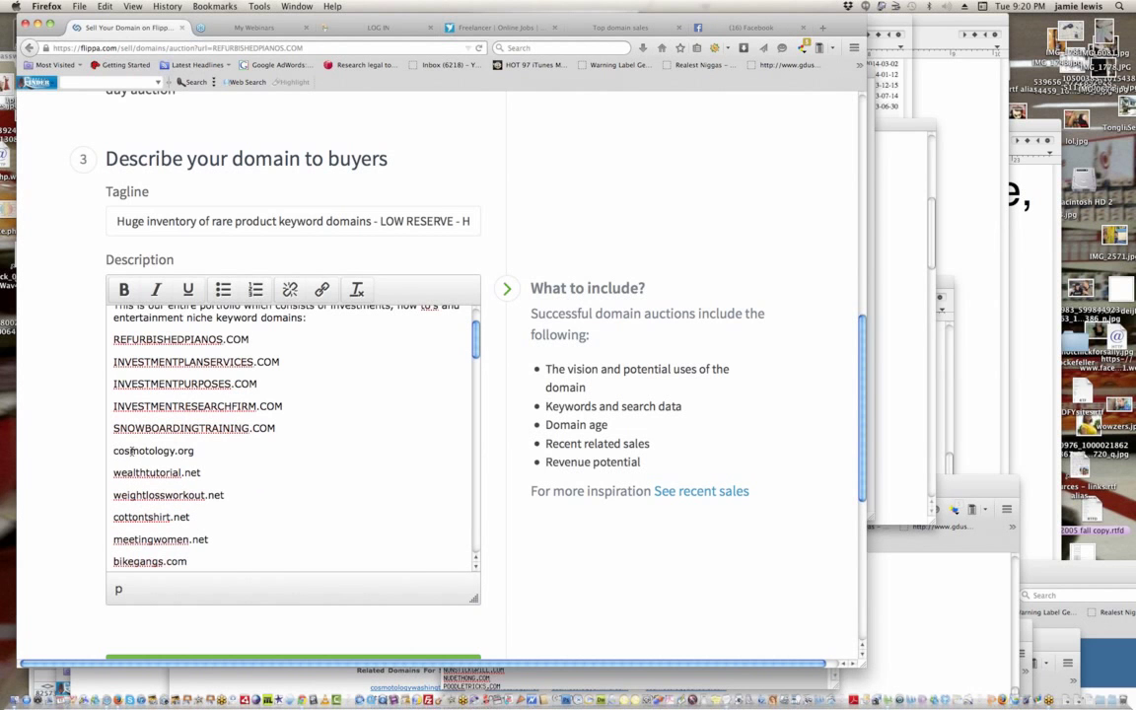
- Try a closing sentence starting "For any other" below the prototyping.org sale, and clear it again
{"action": "scroll", "coordinate": [478, 396], "scroll_direction": "down", "scroll_amount": 15}
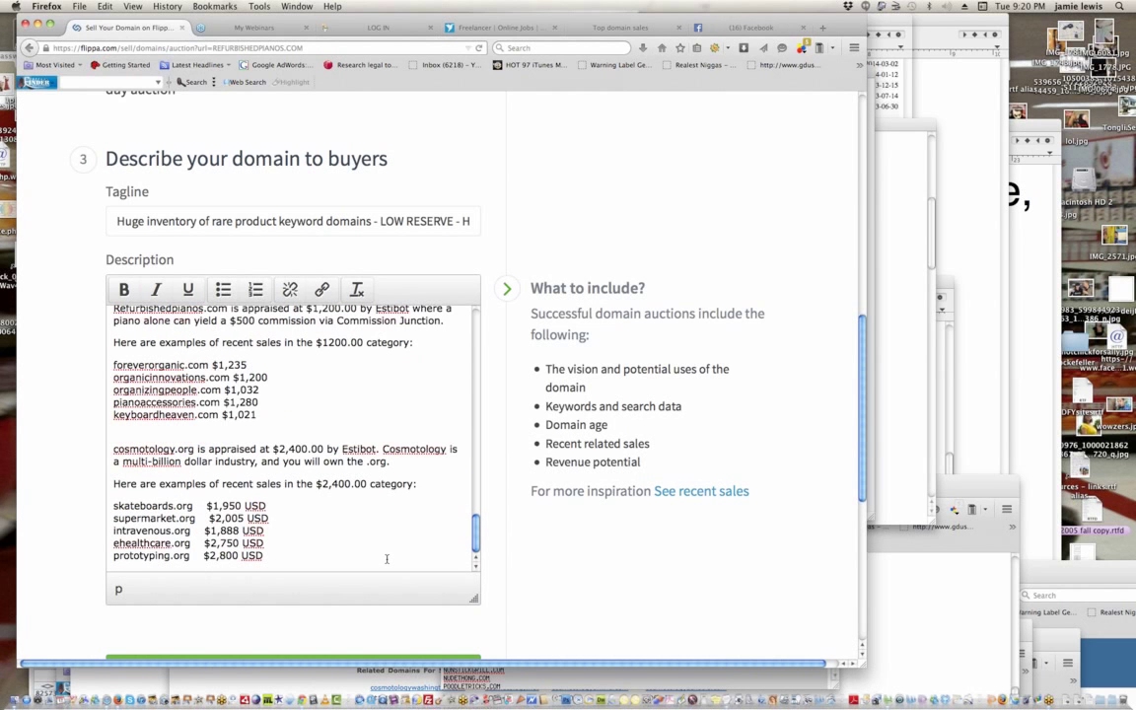
{"action": "key", "text": "Return"}
{"action": "key", "text": "Return"}
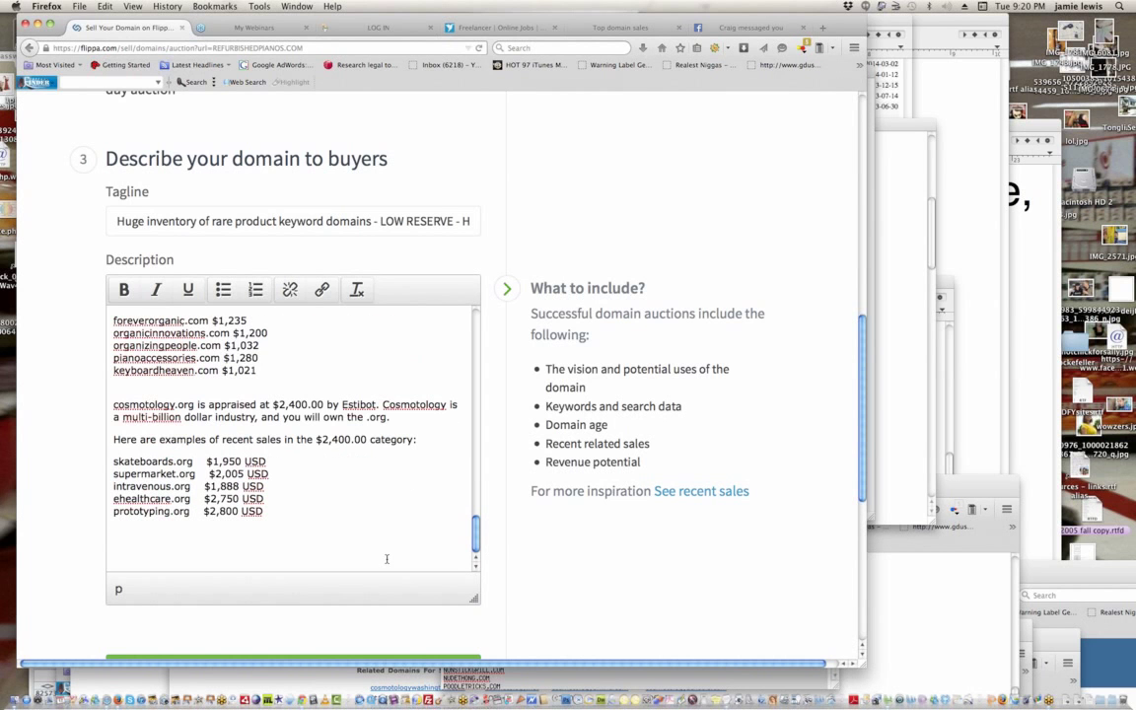
{"action": "type", "text": "For any other"}
{"action": "left_click_drag", "start_coordinate": [188, 556], "coordinate": [118, 556]}
{"action": "left_click", "coordinate": [113, 555]}
{"action": "triple_click", "coordinate": [114, 557]}
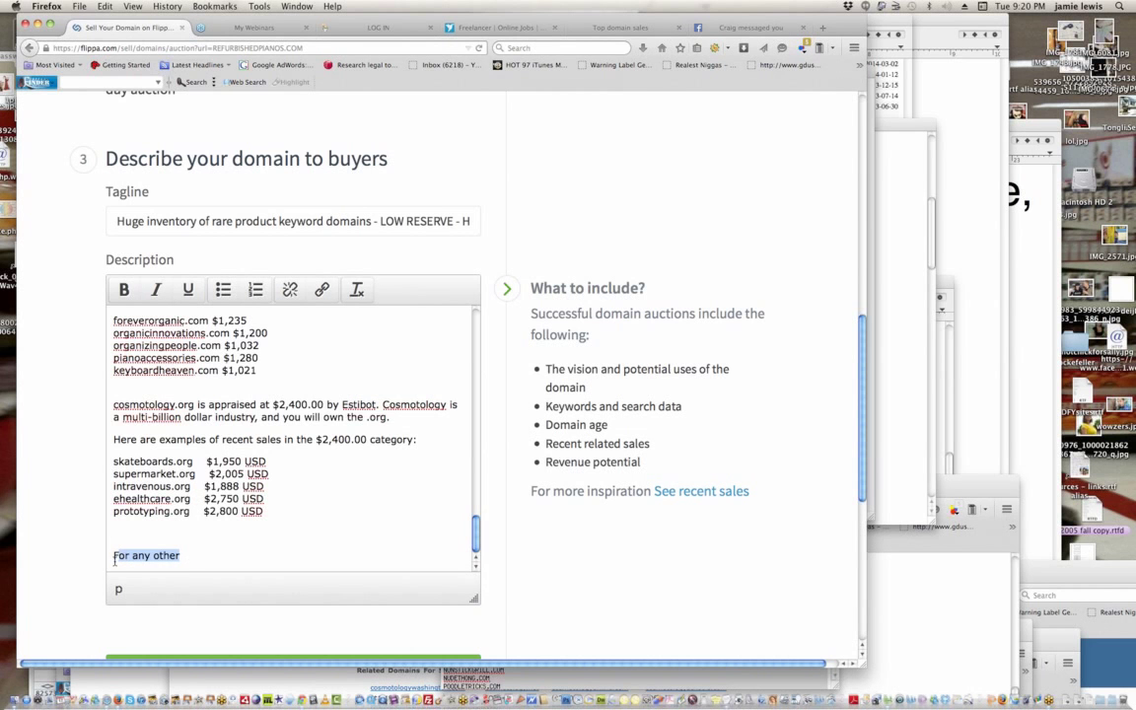
{"action": "key", "text": "BackSpace"}
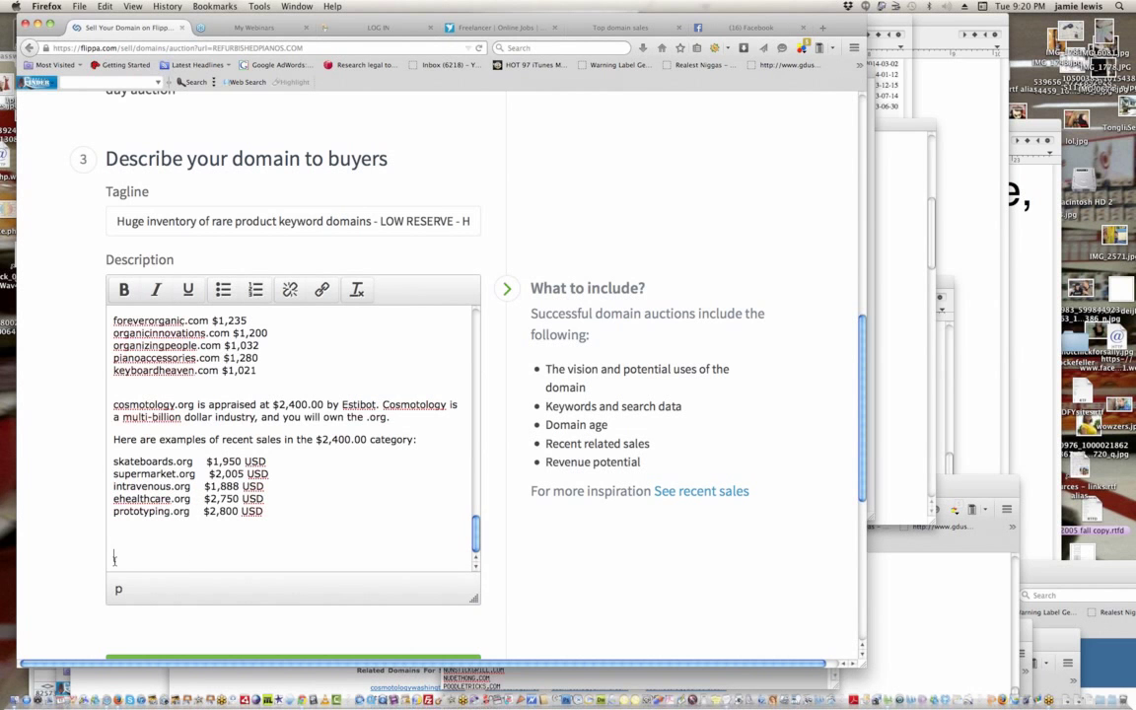
{"action": "key", "text": "BackSpace"}
- Try a closing sentence starting "Many of our logos" at the end of the description, and remove it
{"action": "type", "text": "Many o"}
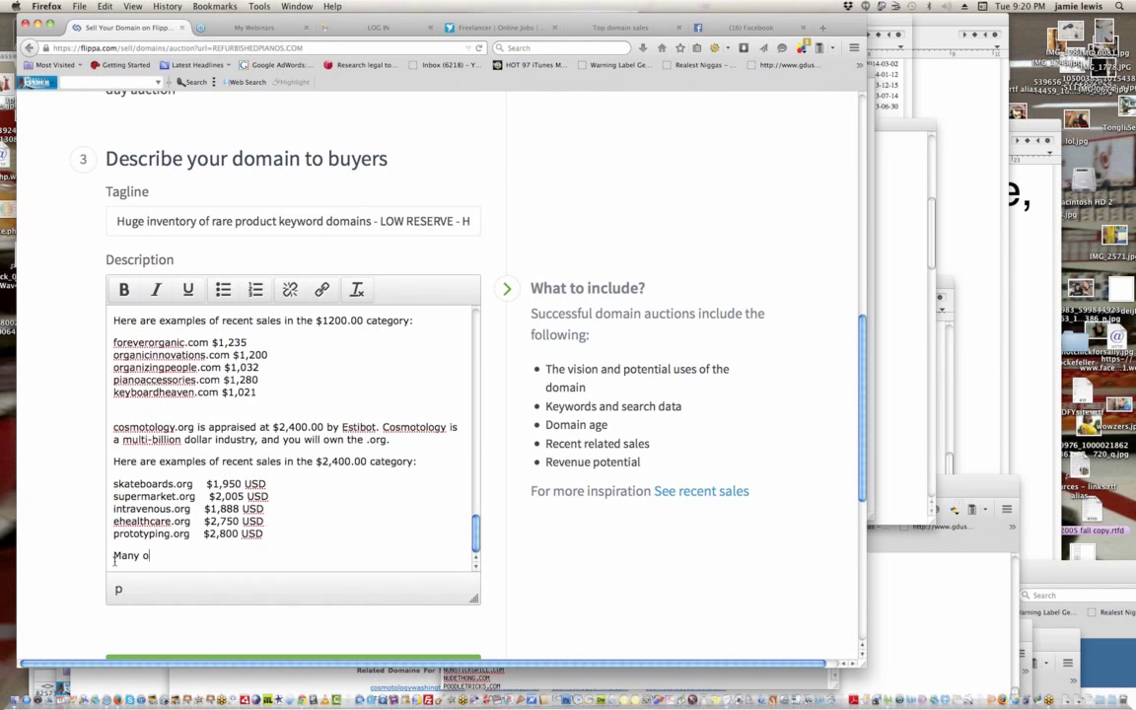
{"action": "type", "text": "f our logos can"}
{"action": "key", "text": "BackSpace"}
{"action": "key", "text": "BackSpace"}
{"action": "key", "text": "BackSpace"}
{"action": "key", "text": "BackSpace"}
{"action": "key", "text": "super+shift+Left"}
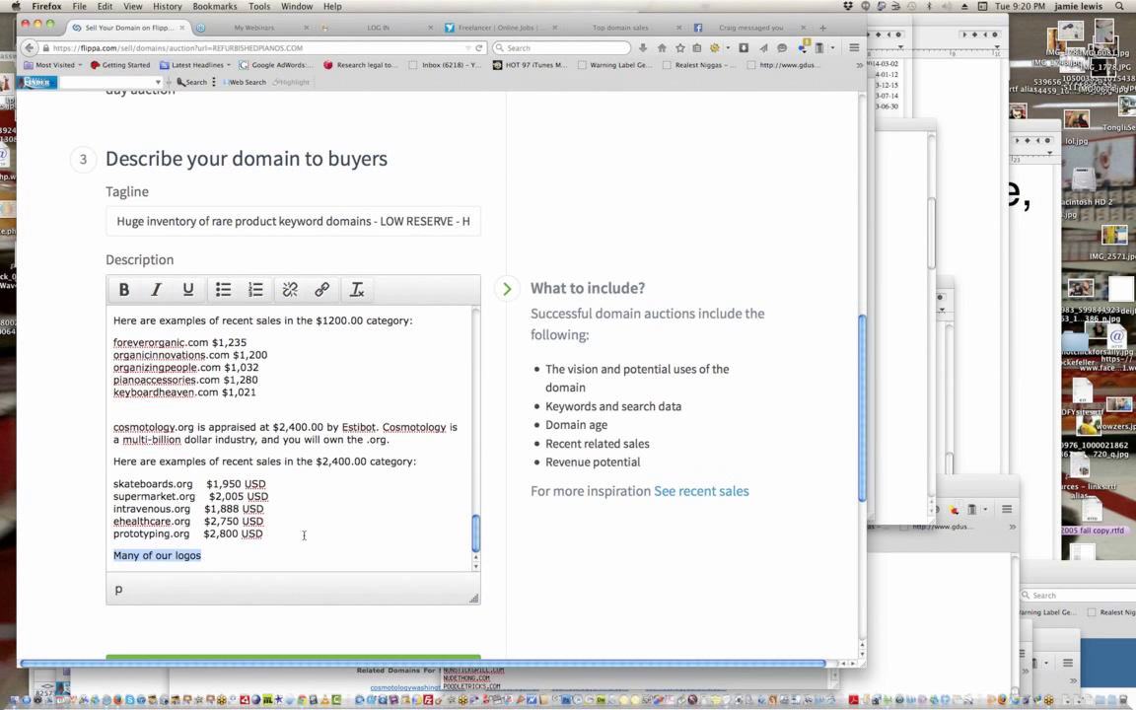
{"action": "key", "text": "BackSpace"}
{"action": "key", "text": "BackSpace"}
{"action": "key", "text": "BackSpace"}
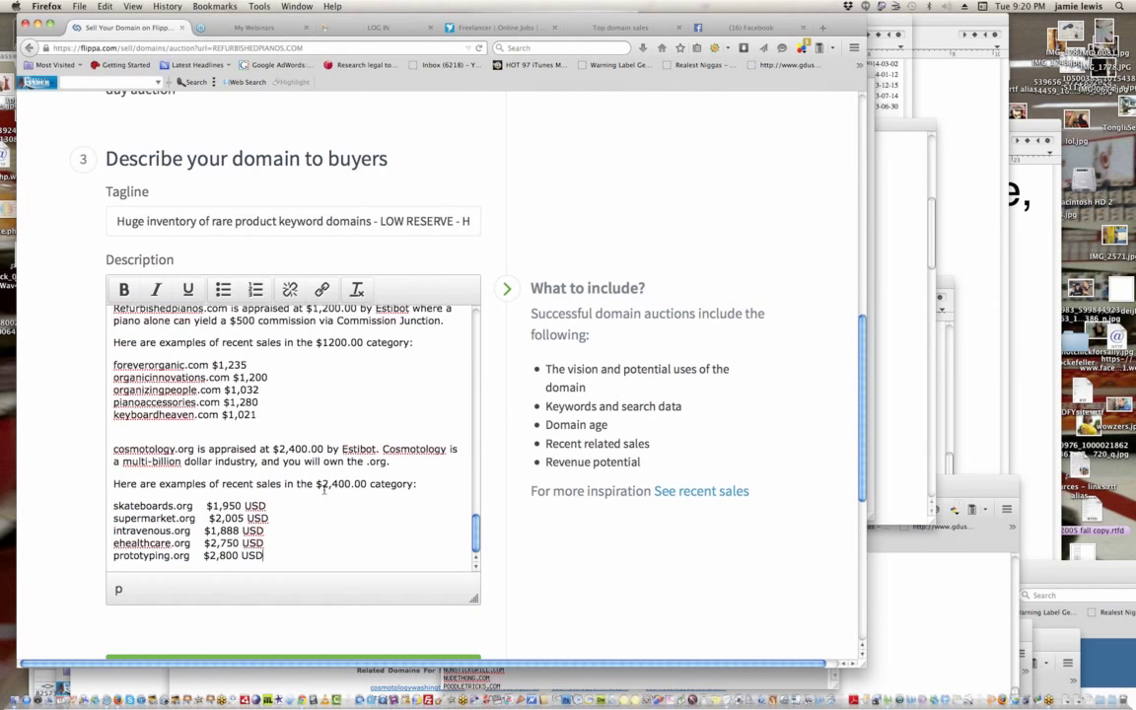
- Copy the whole auction description and paste it over the contents of the Untitled 26 document in TextEdit
{"action": "key", "text": "super+a"}
{"action": "key", "text": "super+Tab"}
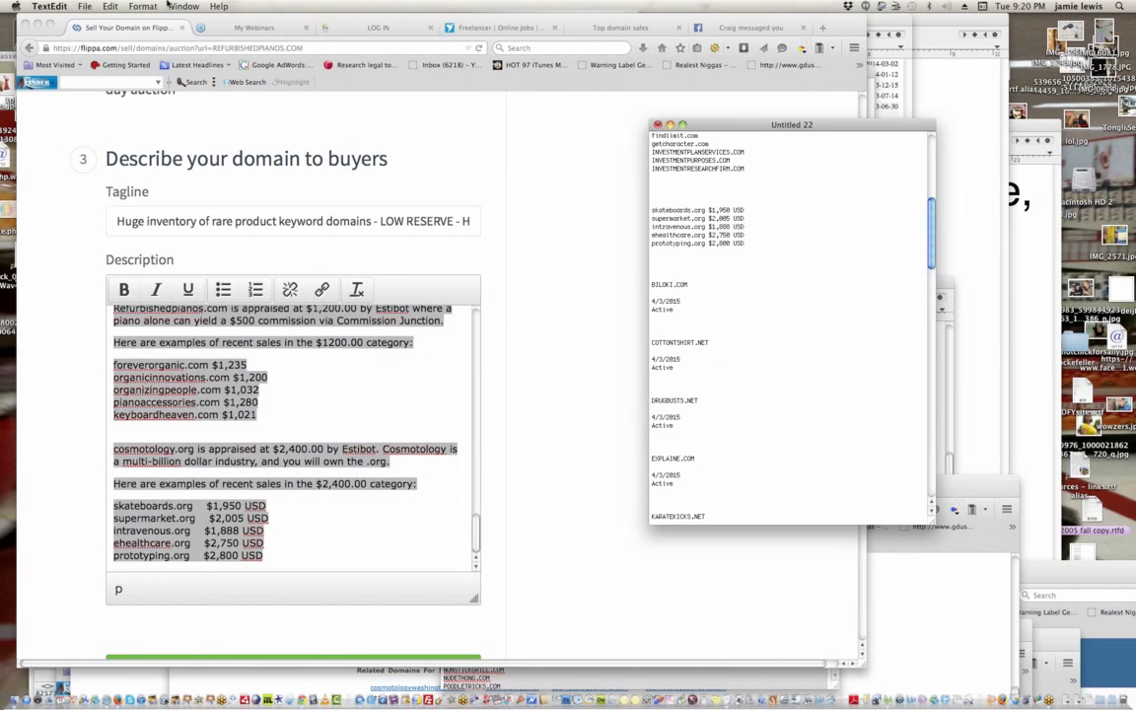
{"action": "left_click_drag", "start_coordinate": [853, 29], "coordinate": [693, 334]}
{"action": "left_click", "coordinate": [642, 342]}
{"action": "key", "text": "super+a"}
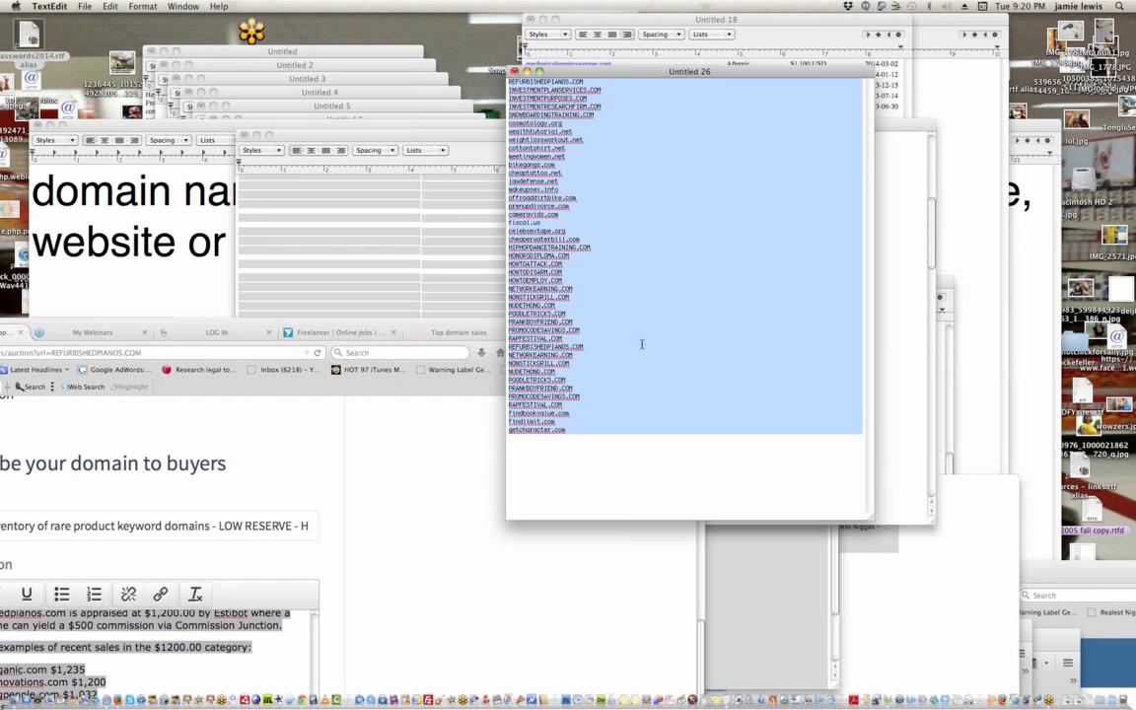
{"action": "key", "text": "super+v"}
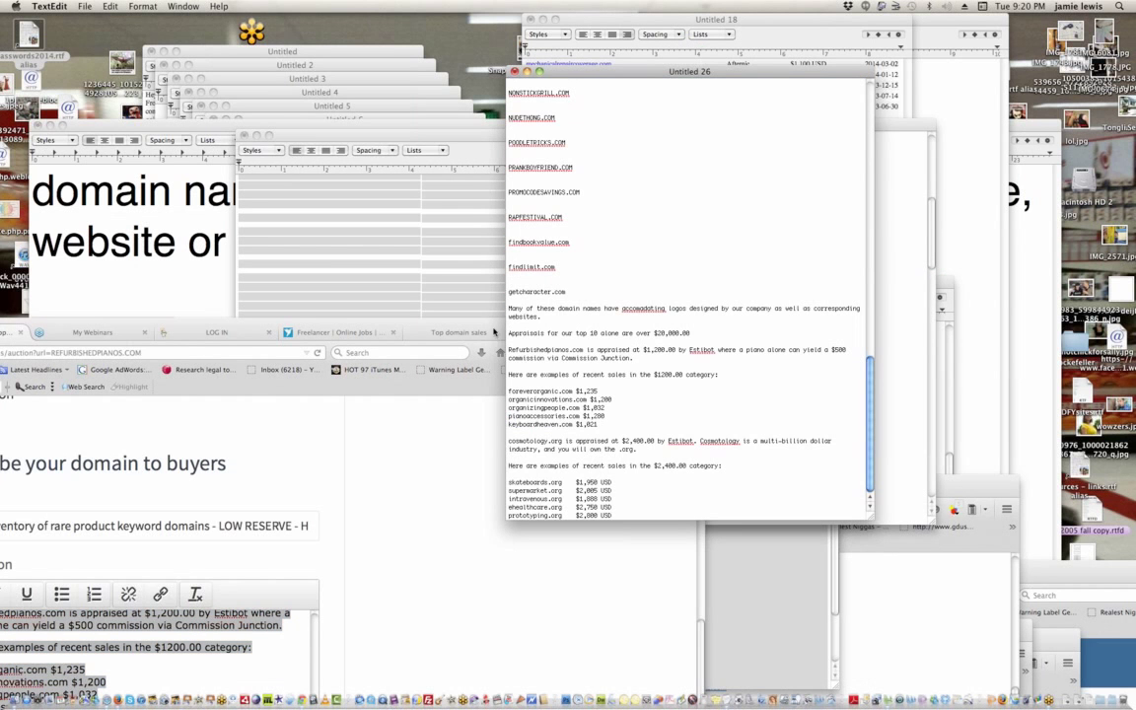
- Switch back to the Flippa listing in Firefox and submit it to reach the auction promotion page
{"action": "left_click", "coordinate": [457, 436]}
{"action": "double_click", "coordinate": [668, 335]}
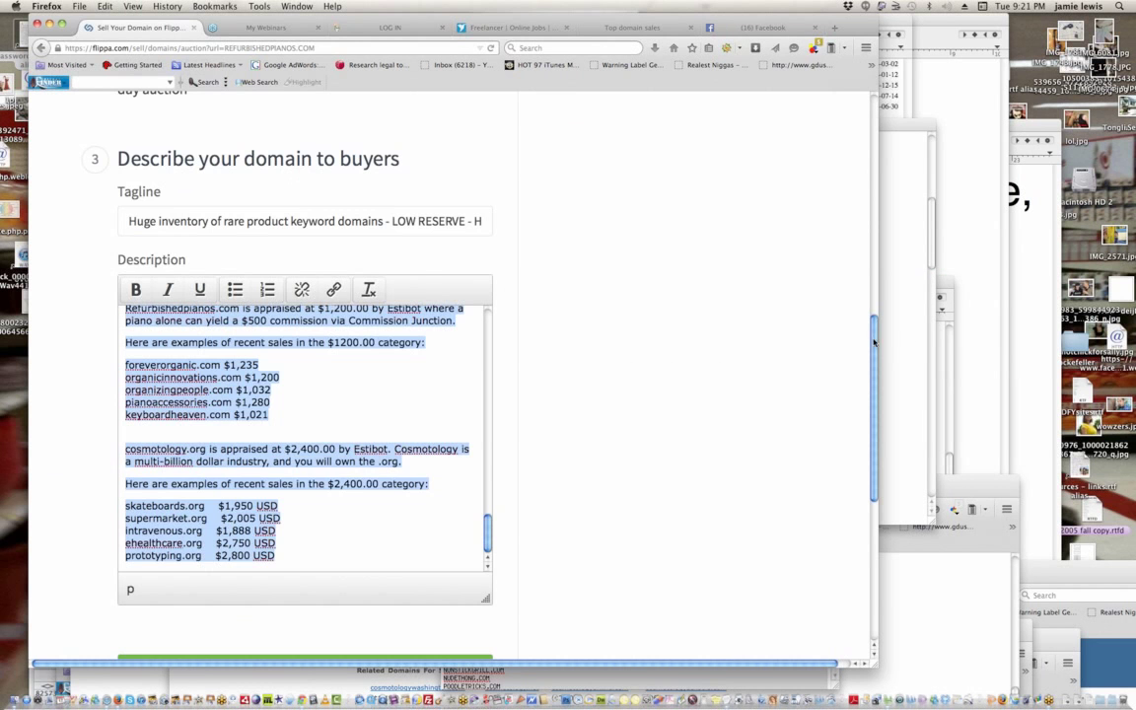
{"action": "scroll", "coordinate": [873, 347], "scroll_direction": "down", "scroll_amount": 4}
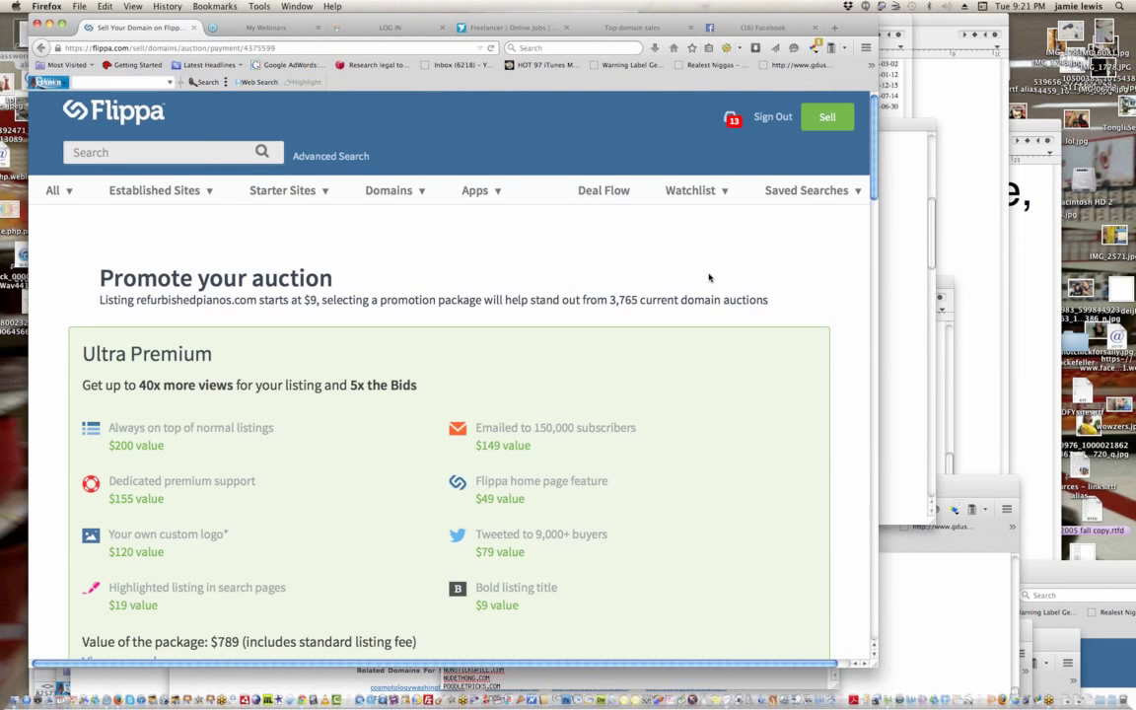
- Review the features and prices of the Ultra Premium and Premium promotion packages, and look at the Standard option
{"action": "left_click_drag", "start_coordinate": [875, 187], "coordinate": [874, 222]}
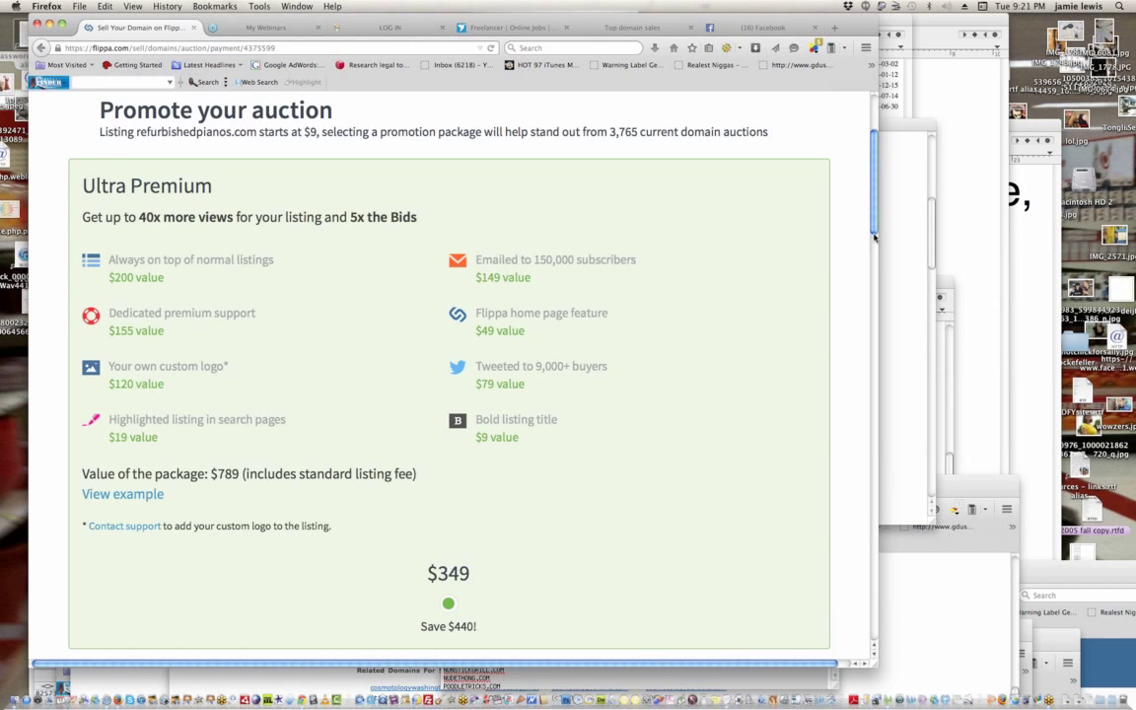
{"action": "left_click_drag", "start_coordinate": [874, 208], "coordinate": [869, 305]}
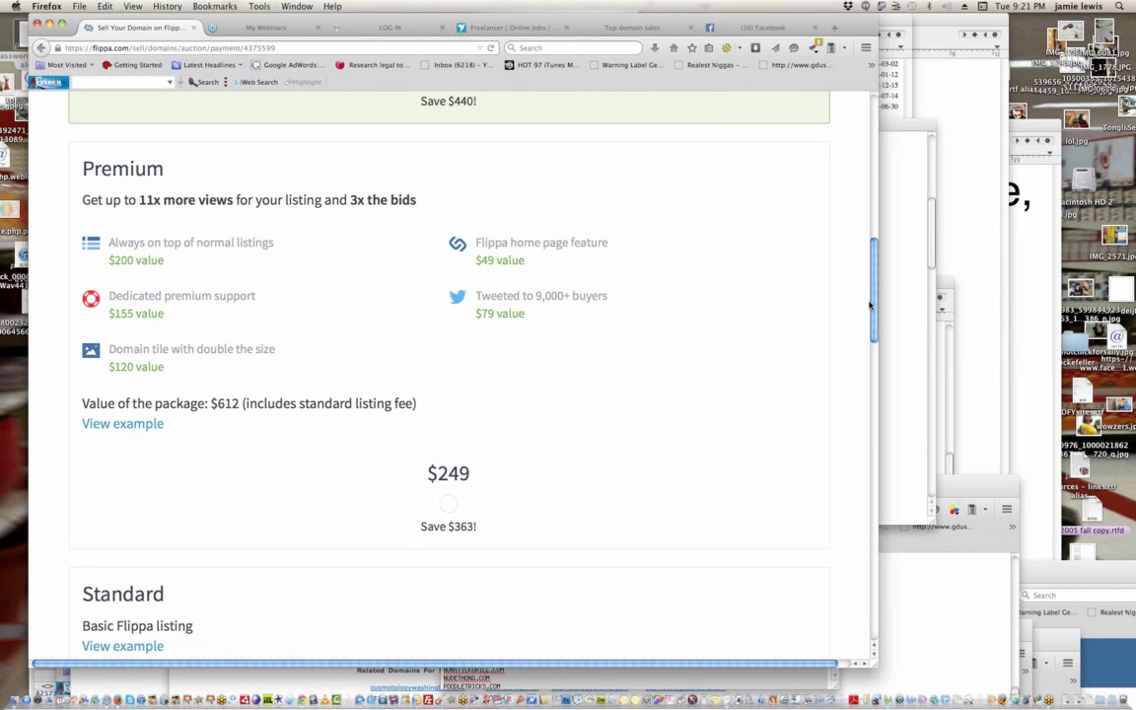
{"action": "scroll", "coordinate": [855, 223], "scroll_direction": "up", "scroll_amount": 5}
{"action": "scroll", "coordinate": [834, 175], "scroll_direction": "up", "scroll_amount": 3}
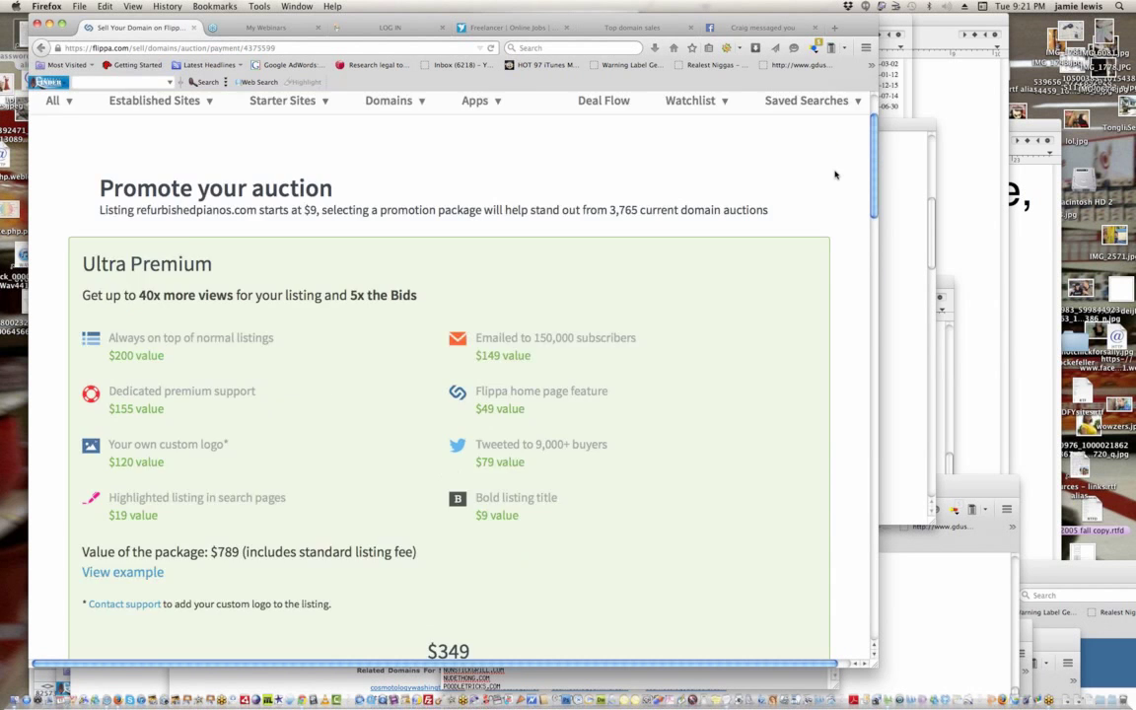
{"action": "scroll", "coordinate": [834, 175], "scroll_direction": "up", "scroll_amount": 2}
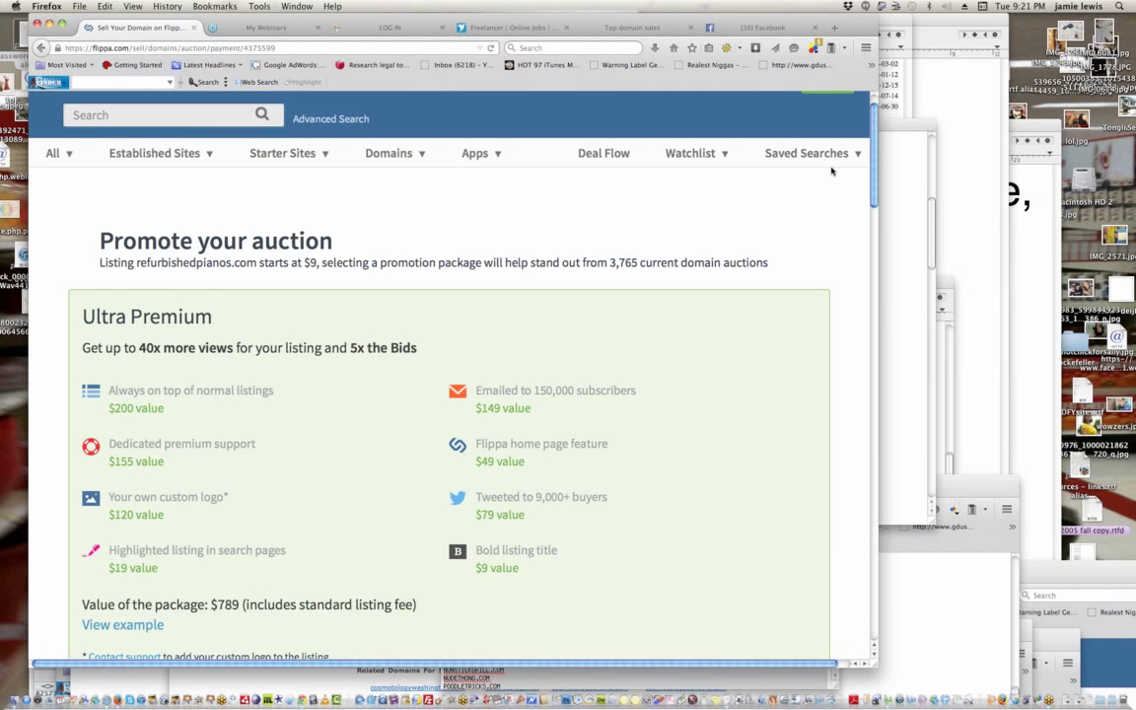
{"action": "scroll", "coordinate": [831, 174], "scroll_direction": "down", "scroll_amount": 1}
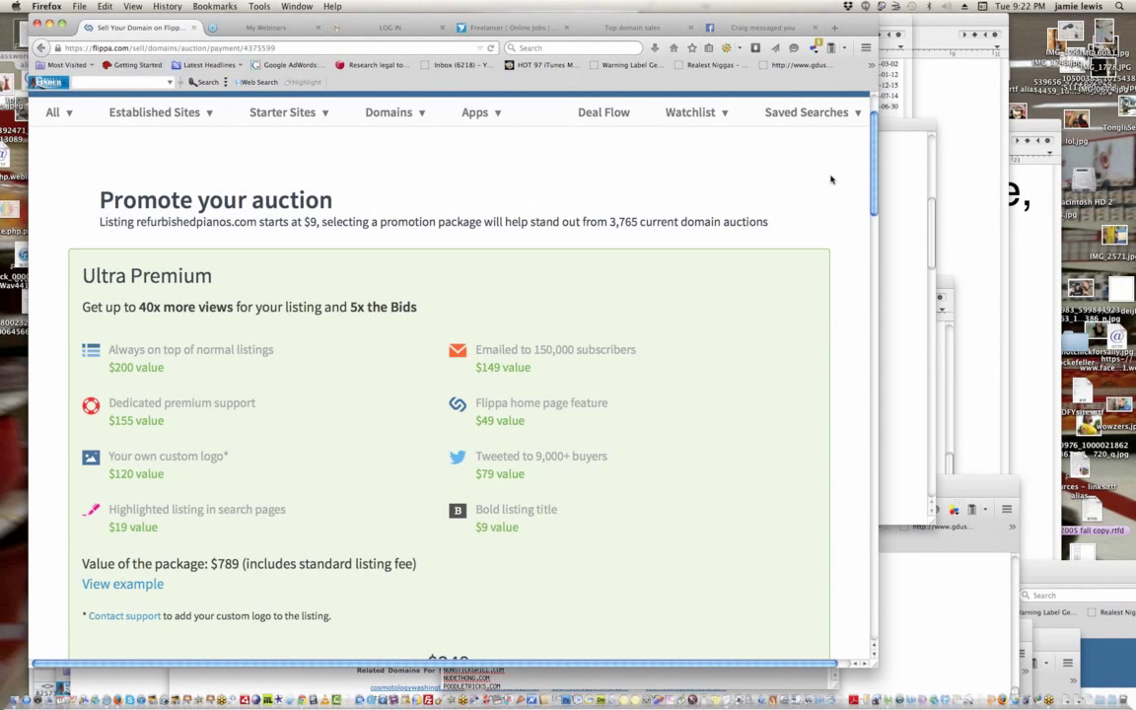
- Review the promotion packages again and examine the optional listing extras and the order total
{"action": "scroll", "coordinate": [830, 180], "scroll_direction": "down", "scroll_amount": 1}
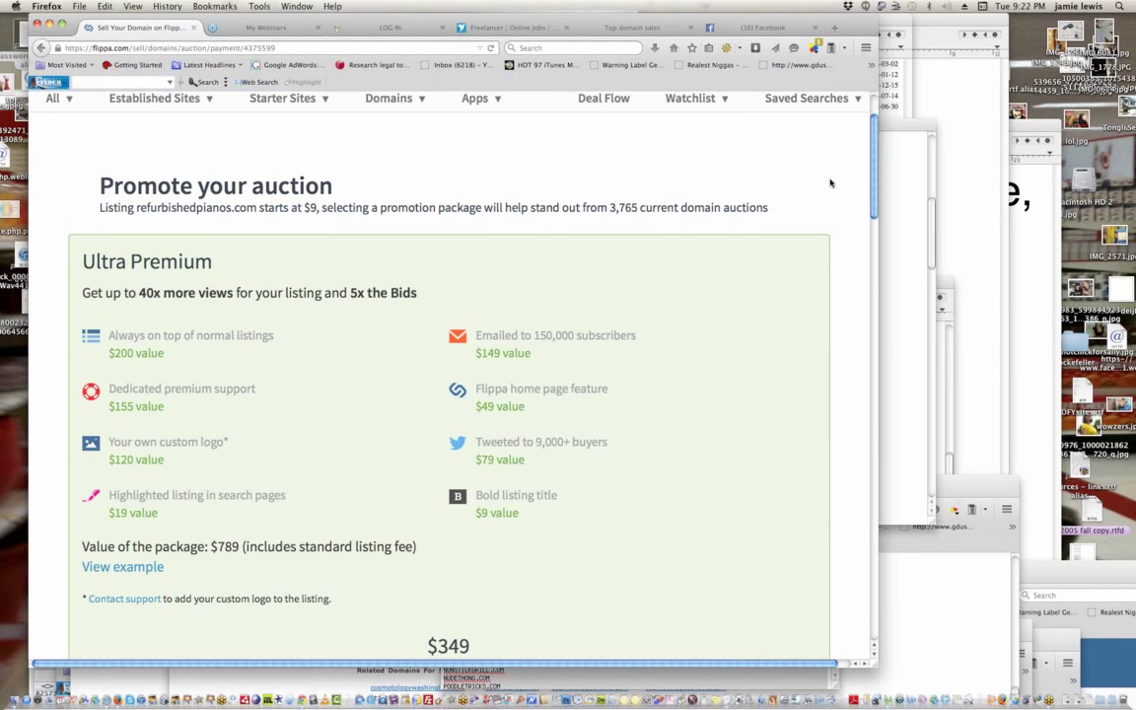
{"action": "scroll", "coordinate": [823, 202], "scroll_direction": "down", "scroll_amount": 5}
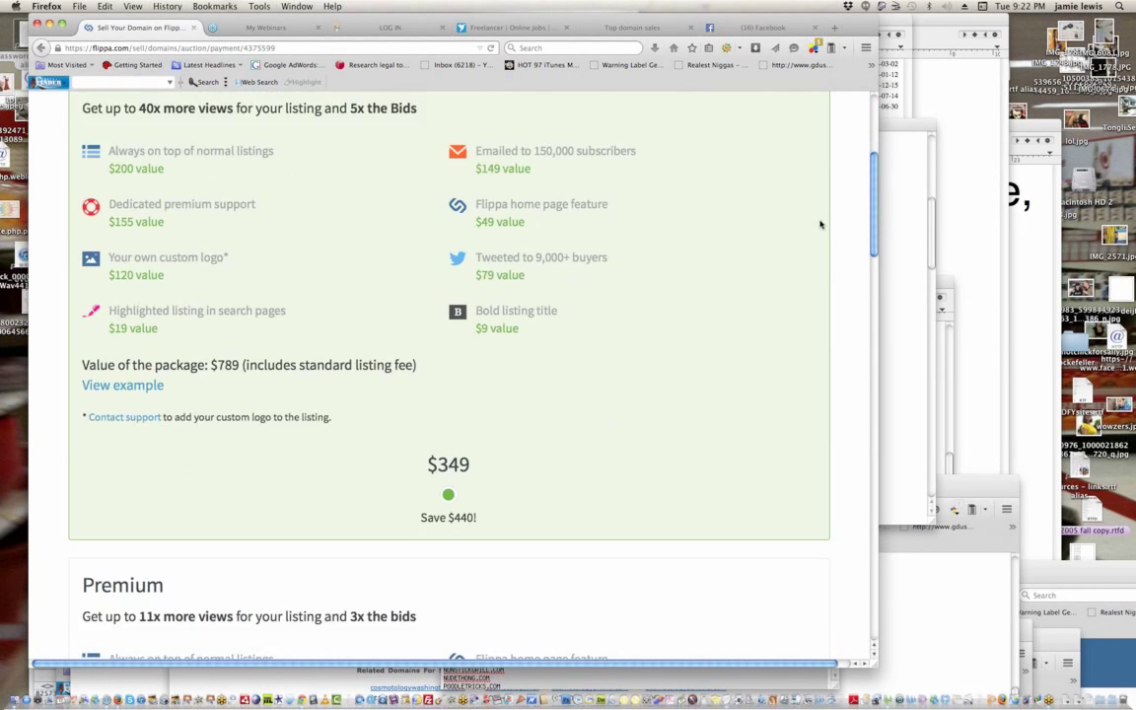
{"action": "scroll", "coordinate": [819, 230], "scroll_direction": "down", "scroll_amount": 3}
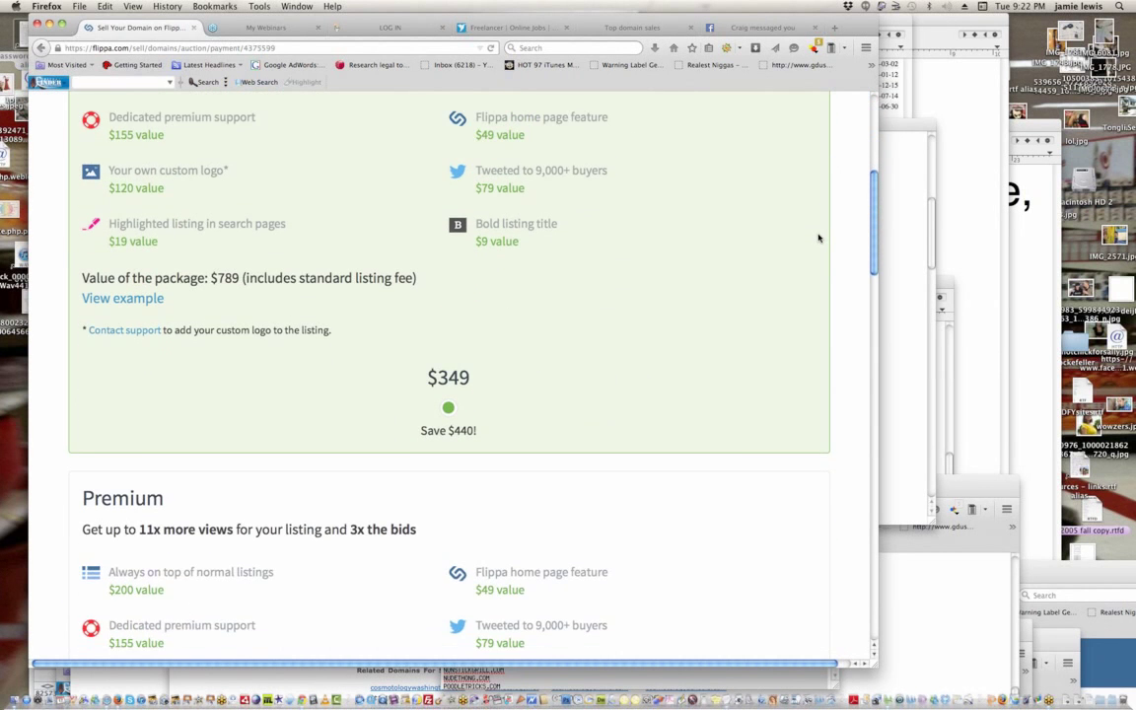
{"action": "scroll", "coordinate": [818, 238], "scroll_direction": "up", "scroll_amount": 3}
{"action": "scroll", "coordinate": [811, 173], "scroll_direction": "up", "scroll_amount": 10}
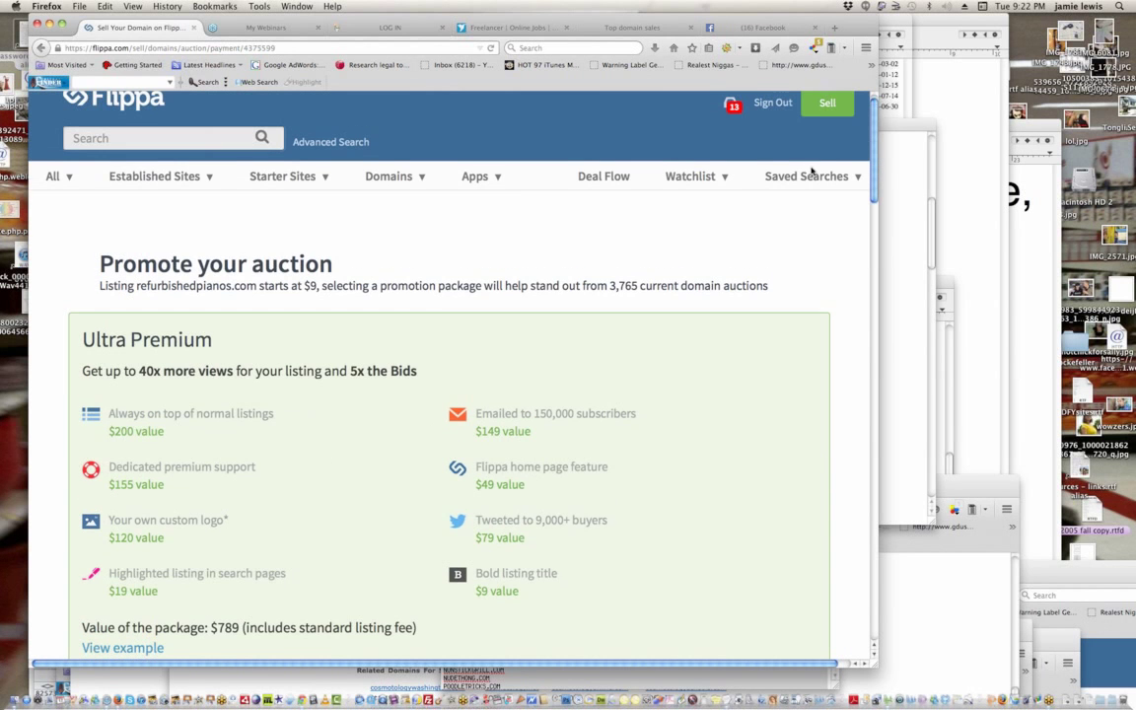
{"action": "scroll", "coordinate": [811, 176], "scroll_direction": "down", "scroll_amount": 3}
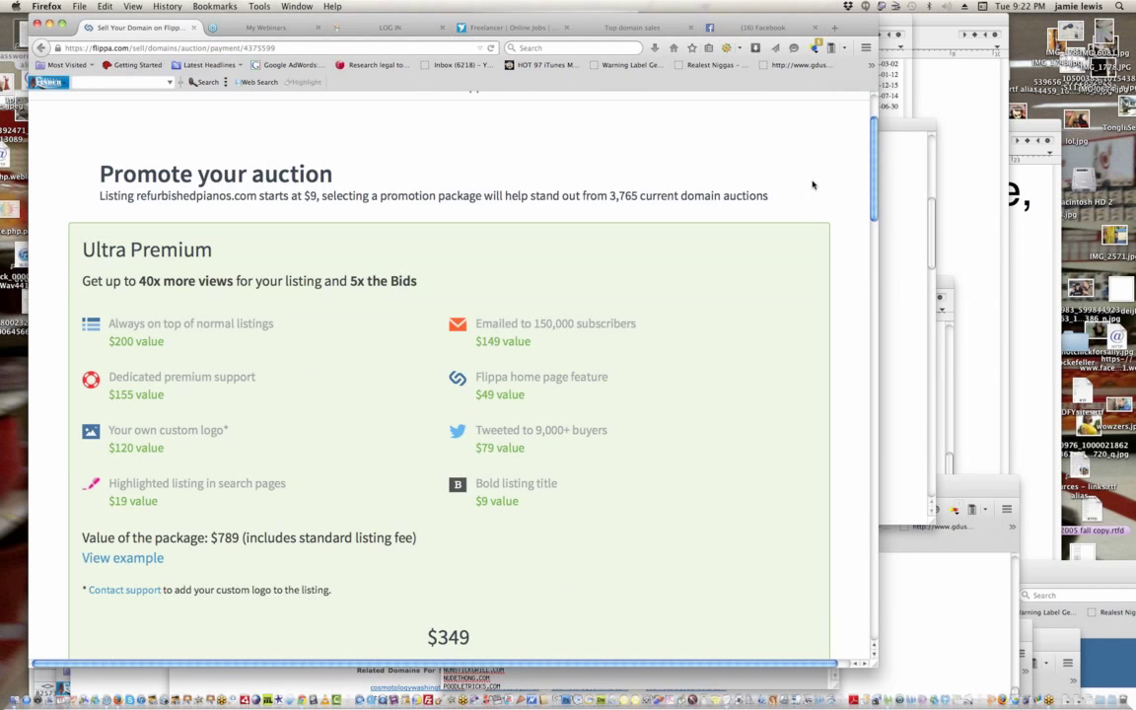
{"action": "scroll", "coordinate": [817, 266], "scroll_direction": "down", "scroll_amount": 20}
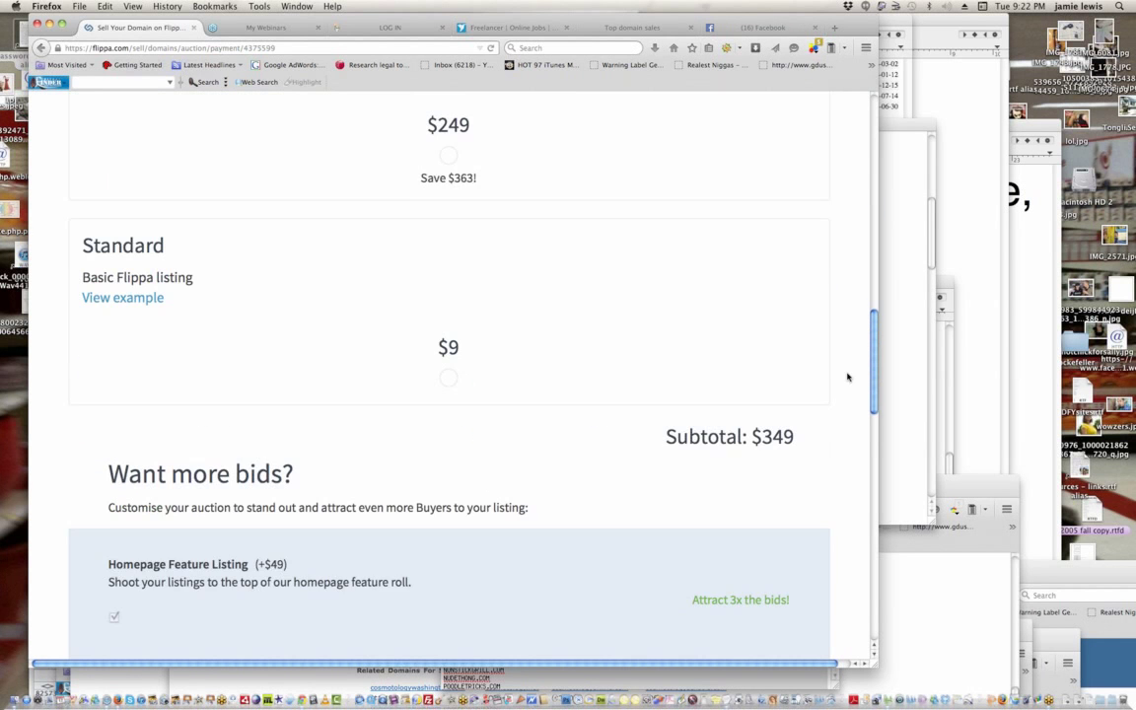
{"action": "scroll", "coordinate": [850, 395], "scroll_direction": "down", "scroll_amount": 5}
{"action": "scroll", "coordinate": [854, 419], "scroll_direction": "down", "scroll_amount": 8}
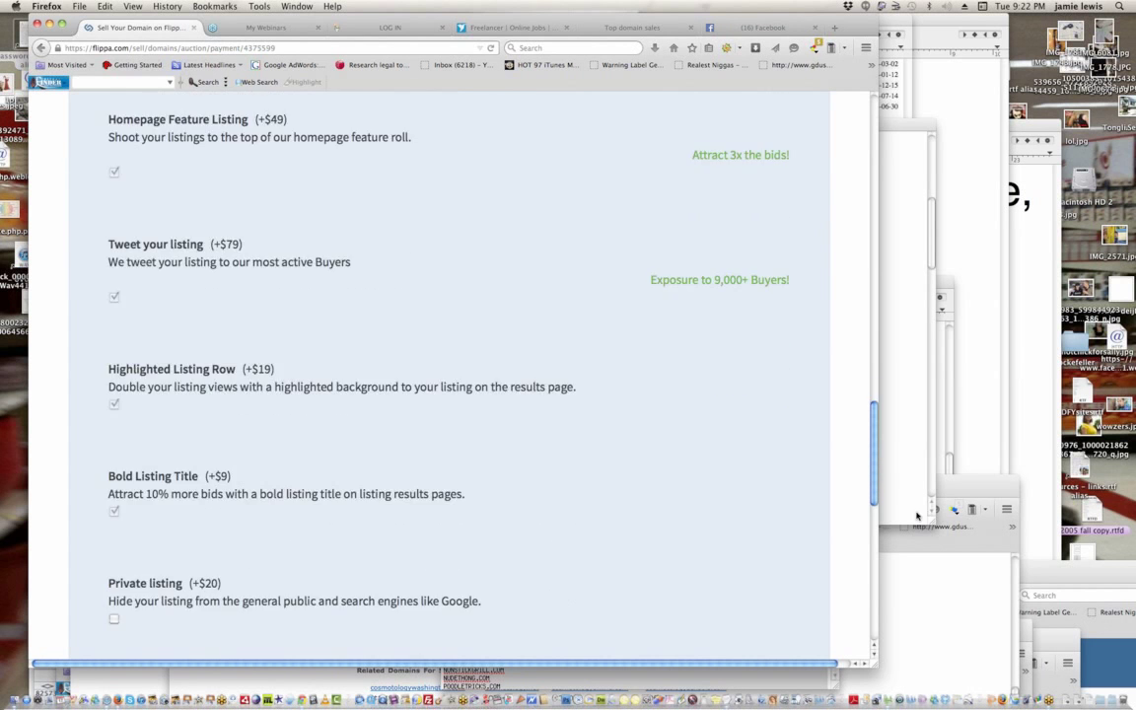
{"action": "scroll", "coordinate": [786, 597], "scroll_direction": "down", "scroll_amount": 12}
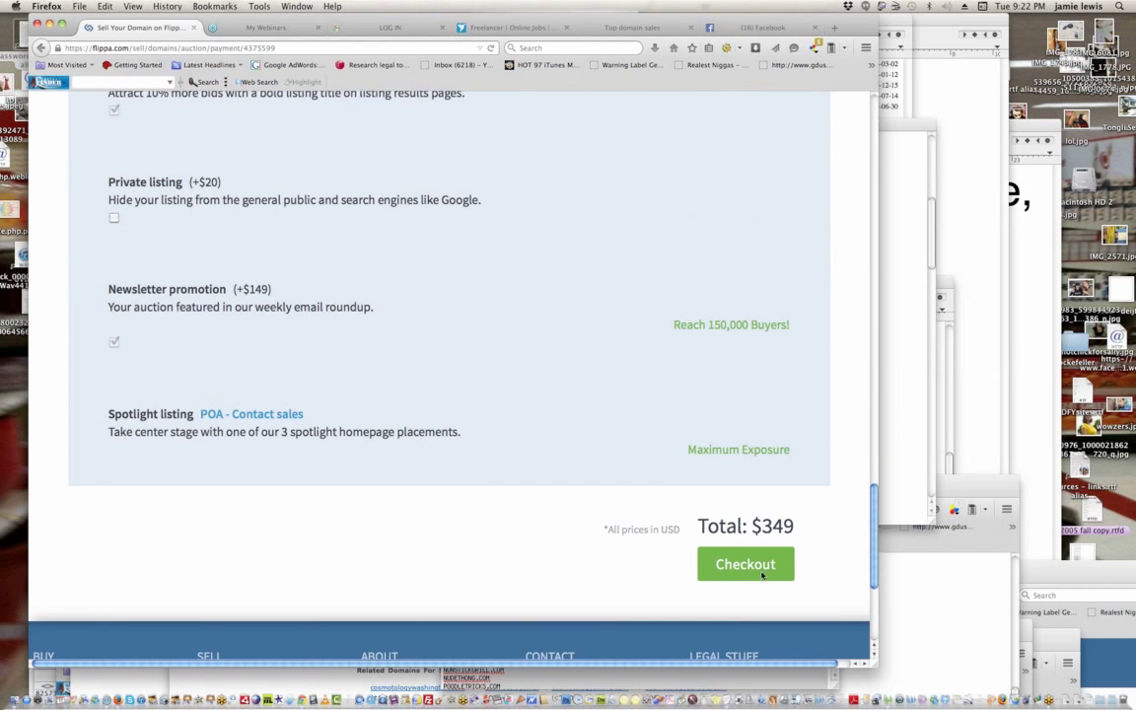
- Check out with the Ultra Premium package, choose PayPal as the payment method and proceed to pay
{"action": "left_click", "coordinate": [754, 563]}
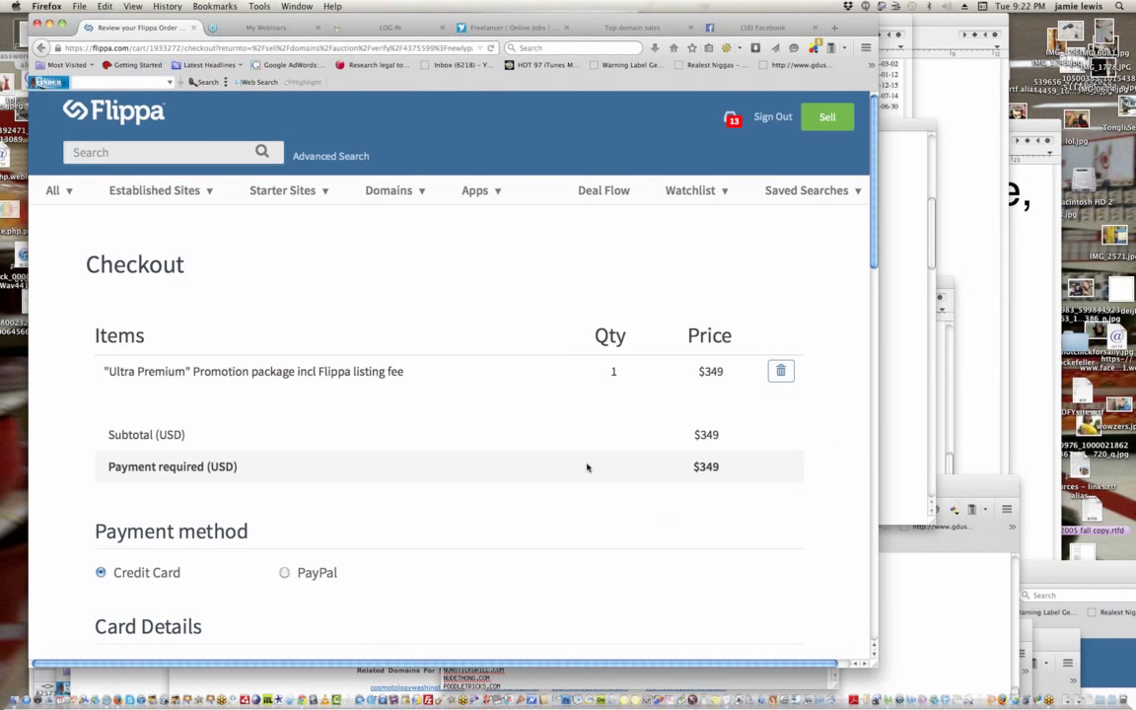
{"action": "left_click", "coordinate": [284, 572]}
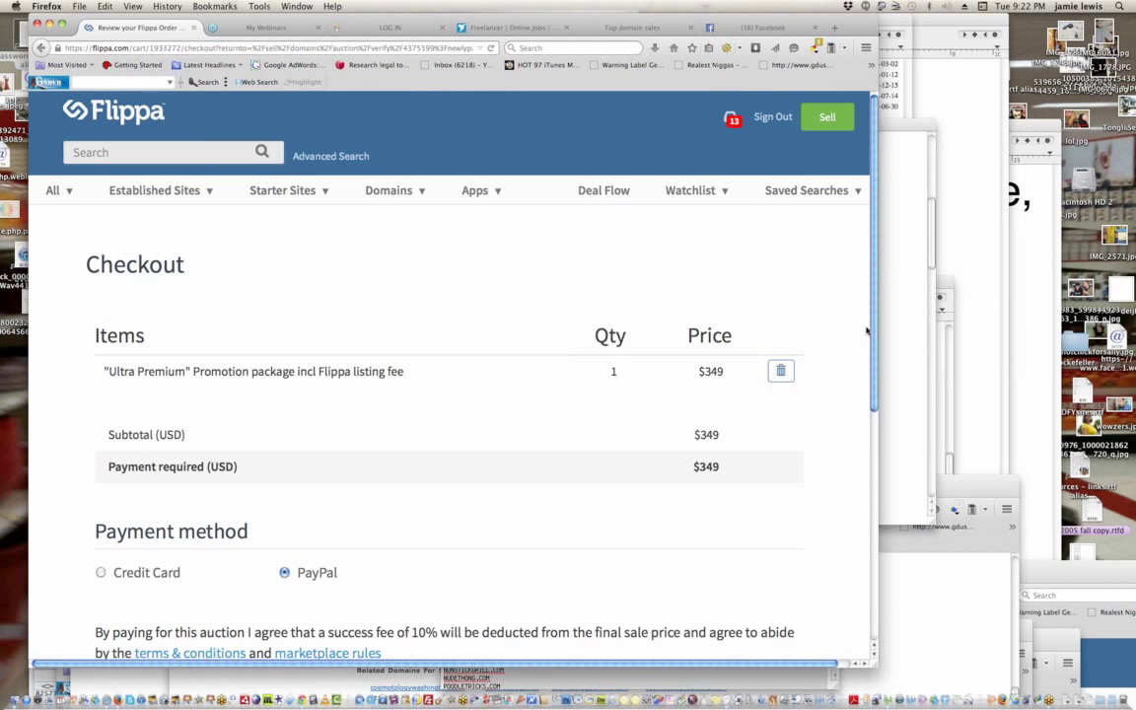
{"action": "scroll", "coordinate": [873, 340], "scroll_direction": "down", "scroll_amount": 5}
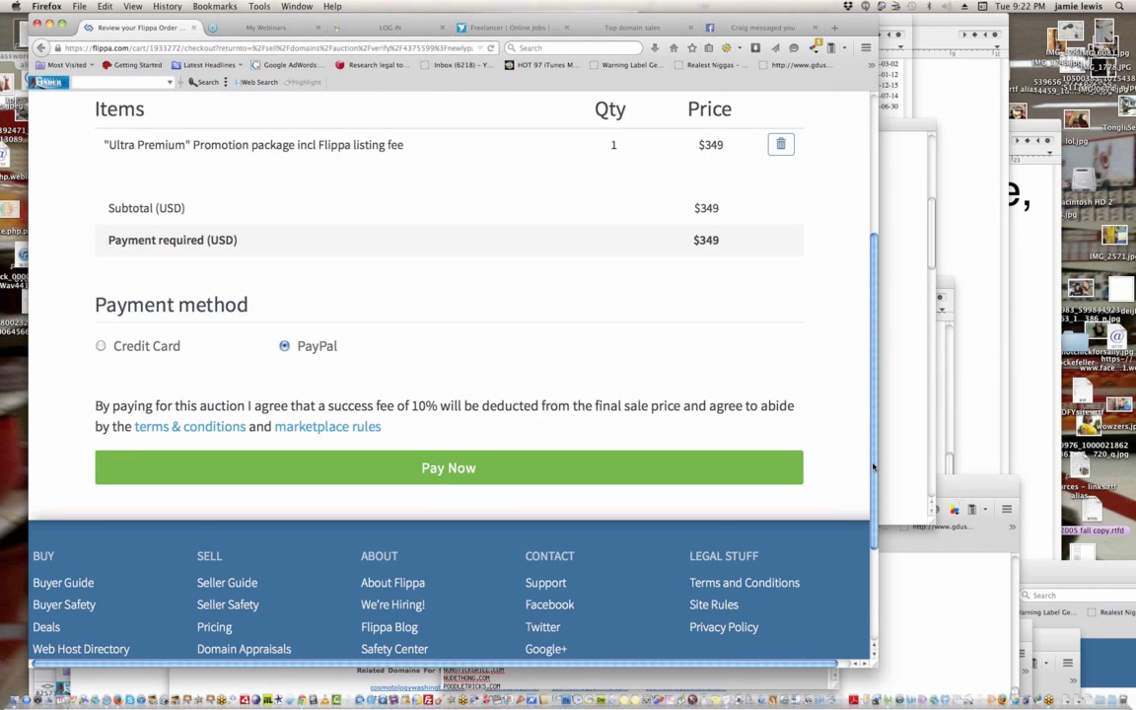
{"action": "left_click", "coordinate": [437, 471]}
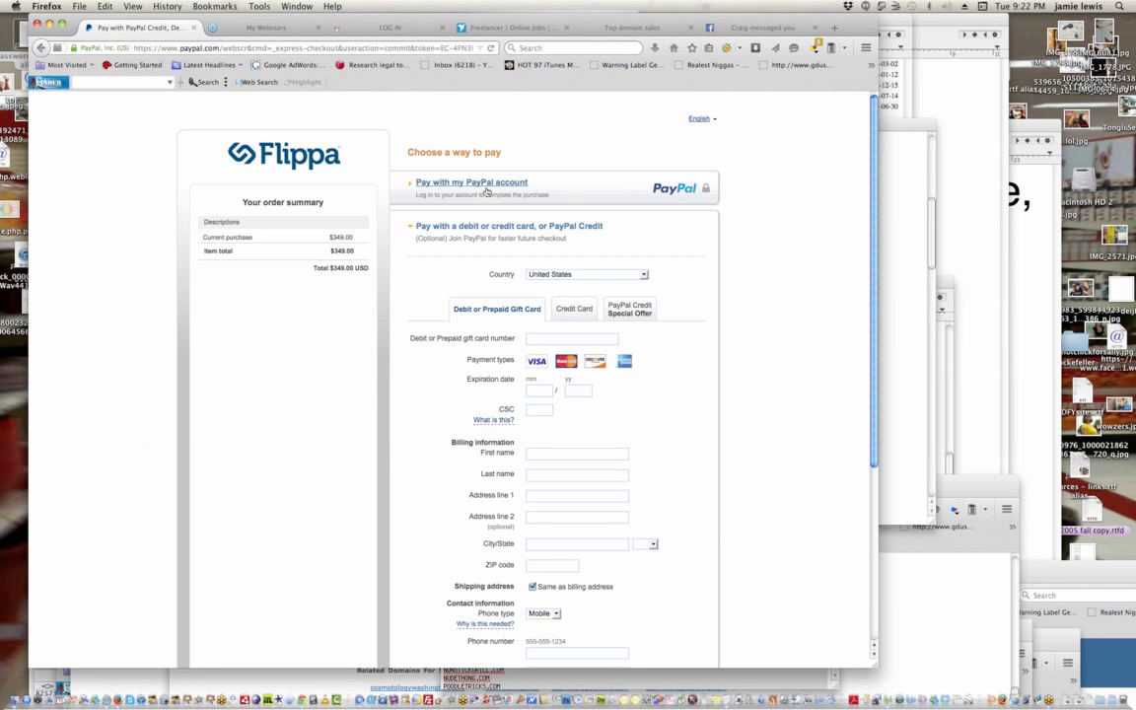
- Choose to pay with the PayPal account and log in with the account email and password
{"action": "left_click", "coordinate": [474, 185]}
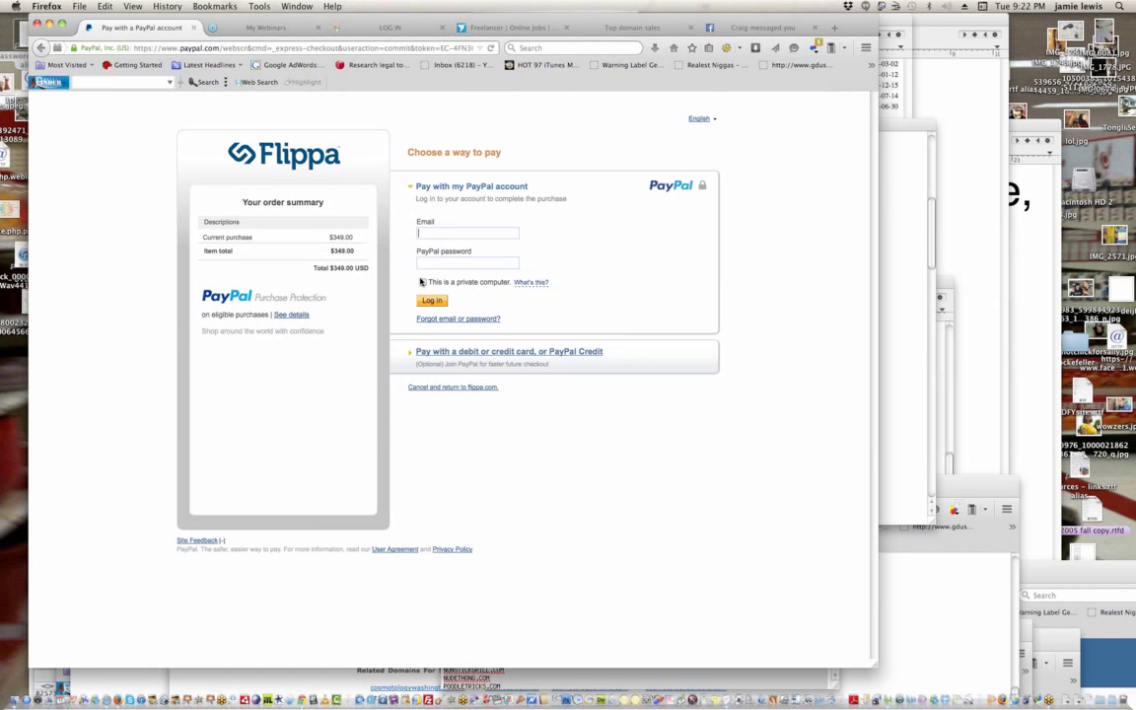
{"action": "left_click", "coordinate": [441, 233]}
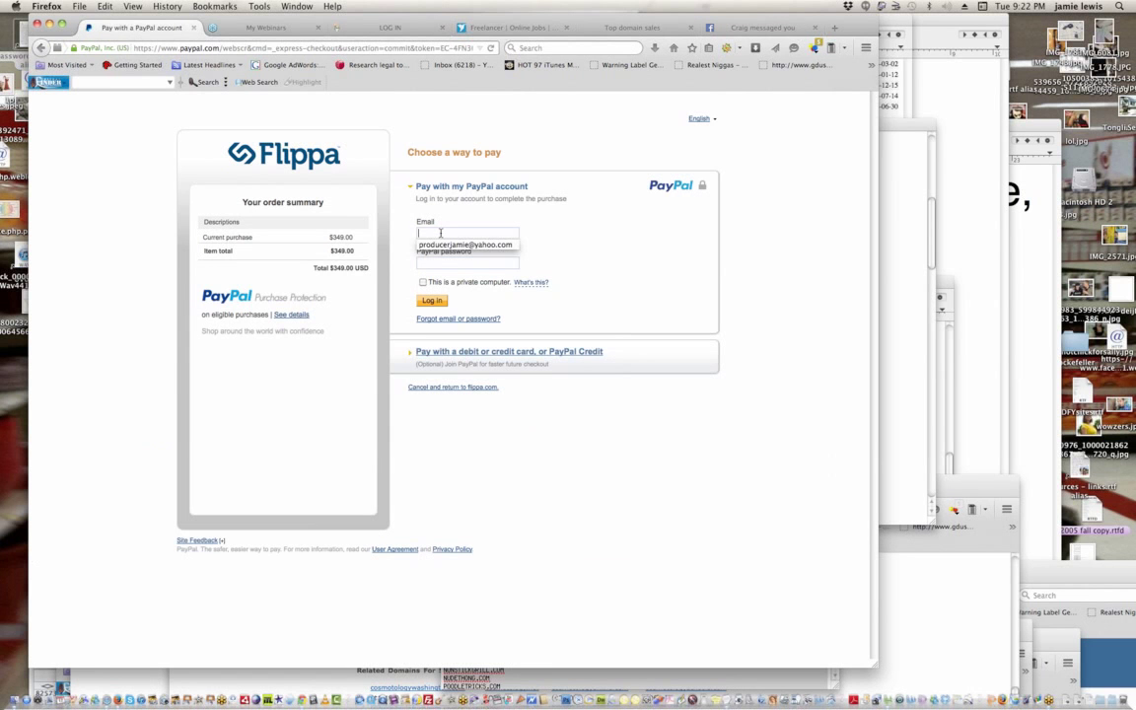
{"action": "left_click", "coordinate": [440, 244]}
{"action": "left_click", "coordinate": [440, 262]}
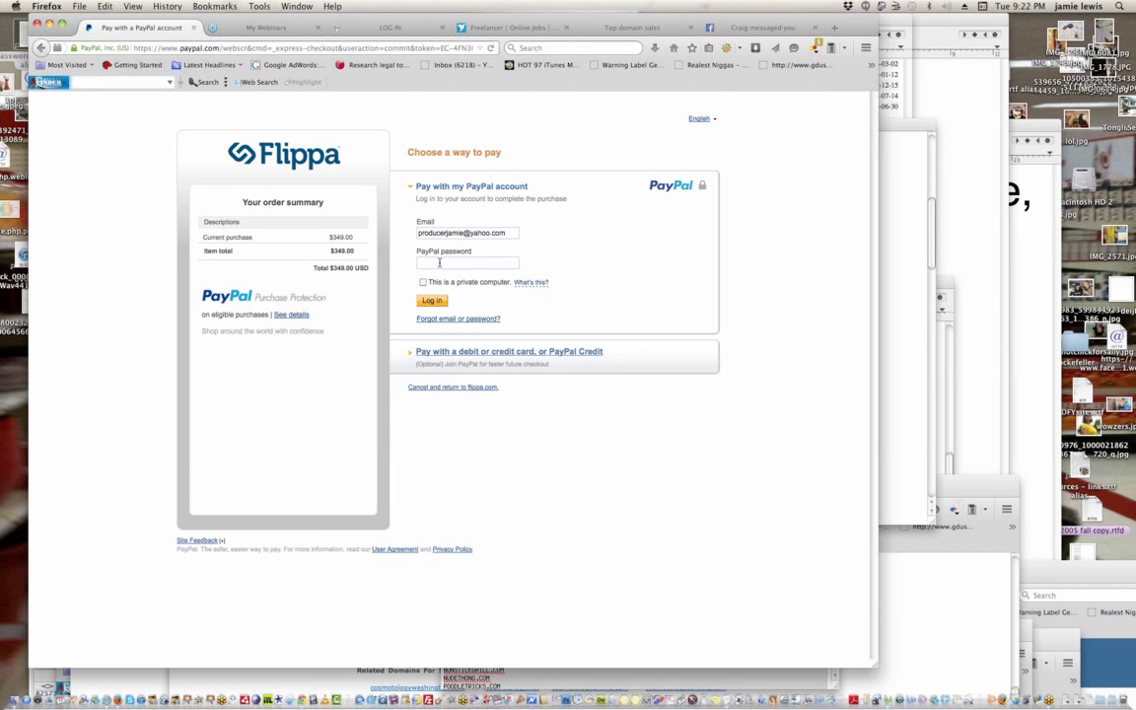
{"action": "type", "text": "••"}
{"action": "key", "text": "Return"}
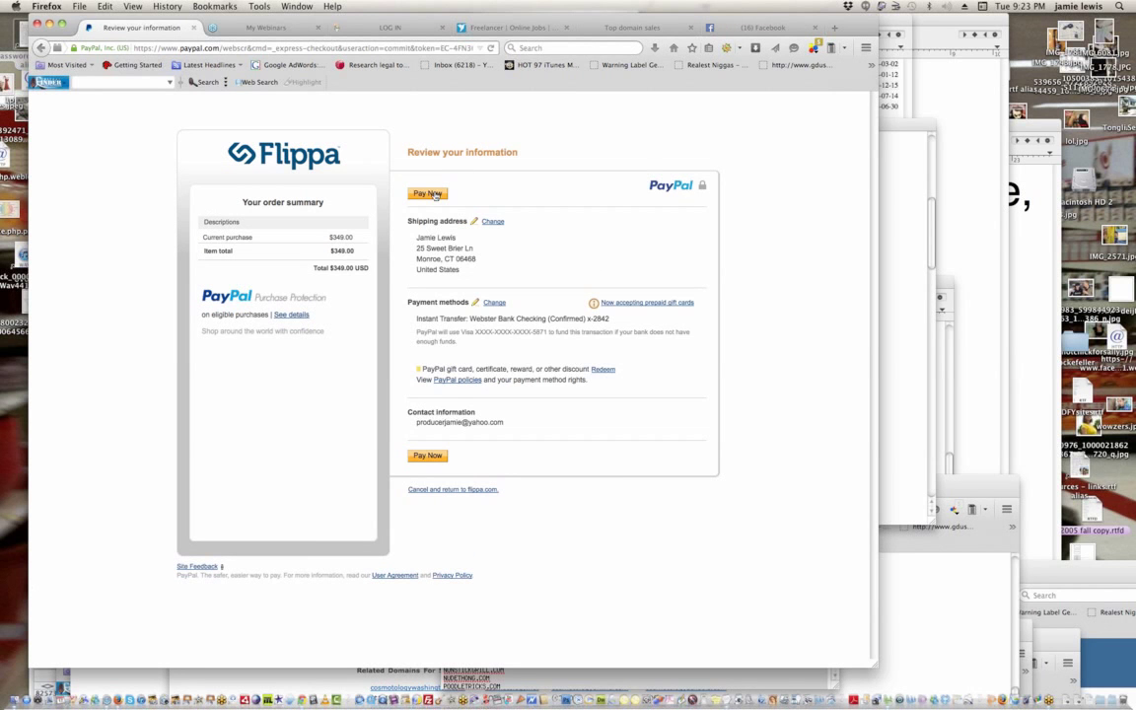
- Authorize the $349 PayPal payment and look over the Flippa checkout page on return
{"action": "left_click", "coordinate": [427, 193]}
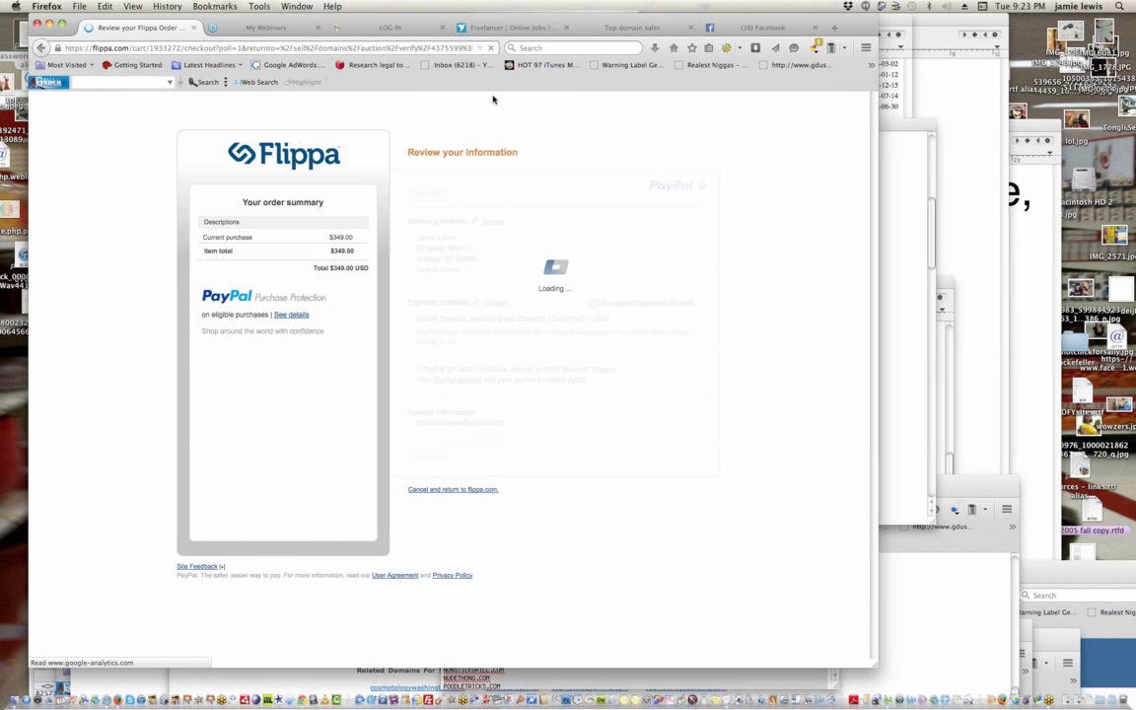
{"action": "scroll", "coordinate": [488, 104], "scroll_direction": "down", "scroll_amount": 5}
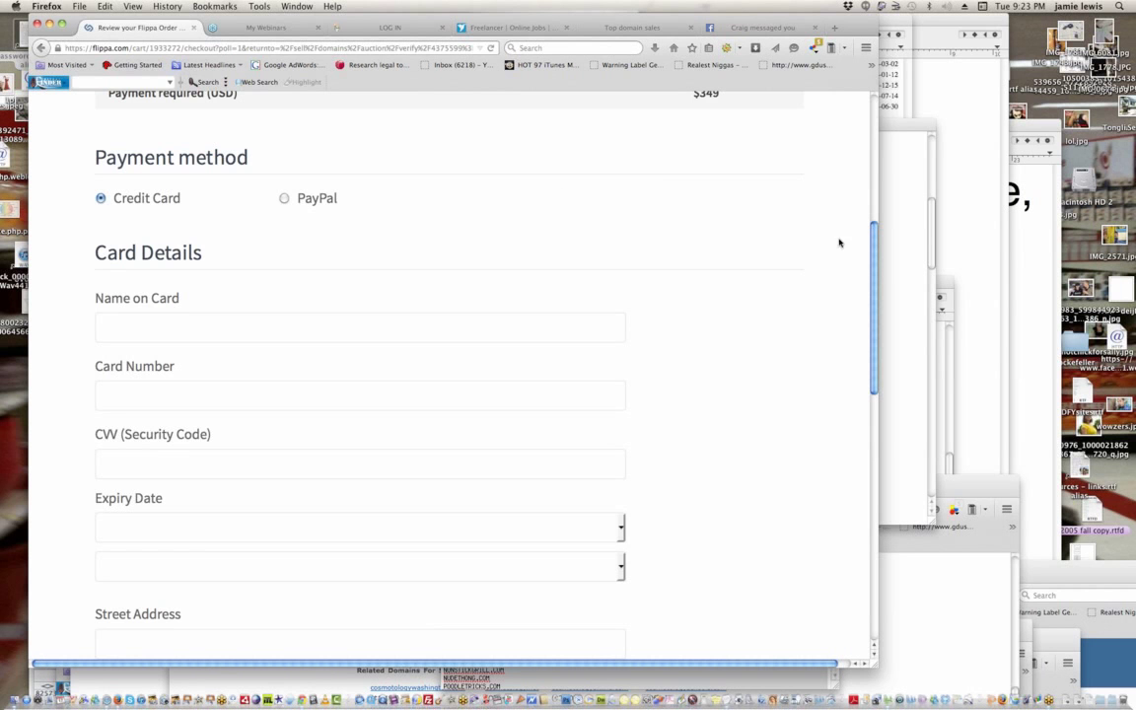
{"action": "scroll", "coordinate": [862, 157], "scroll_direction": "up", "scroll_amount": 5}
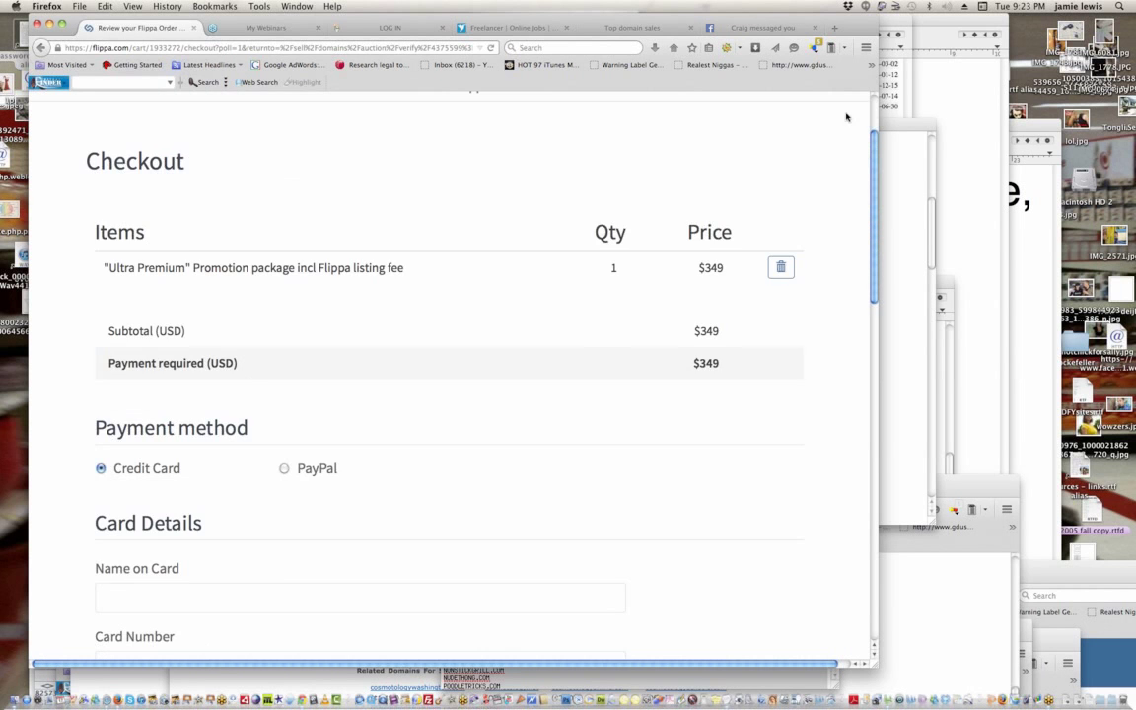
{"action": "scroll", "coordinate": [863, 335], "scroll_direction": "down", "scroll_amount": 10}
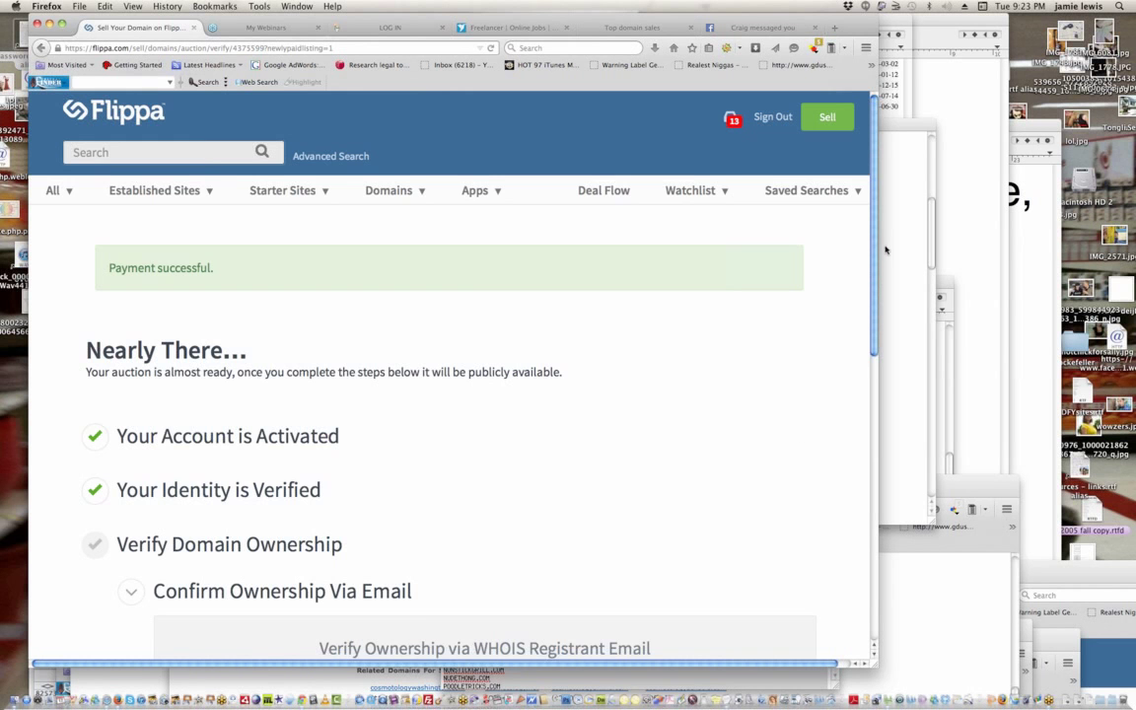
- Send the WHOIS registrant verification email for refurbishedpianos.com and open gmail.com in a new browser window
{"action": "left_click_drag", "start_coordinate": [880, 242], "coordinate": [870, 368]}
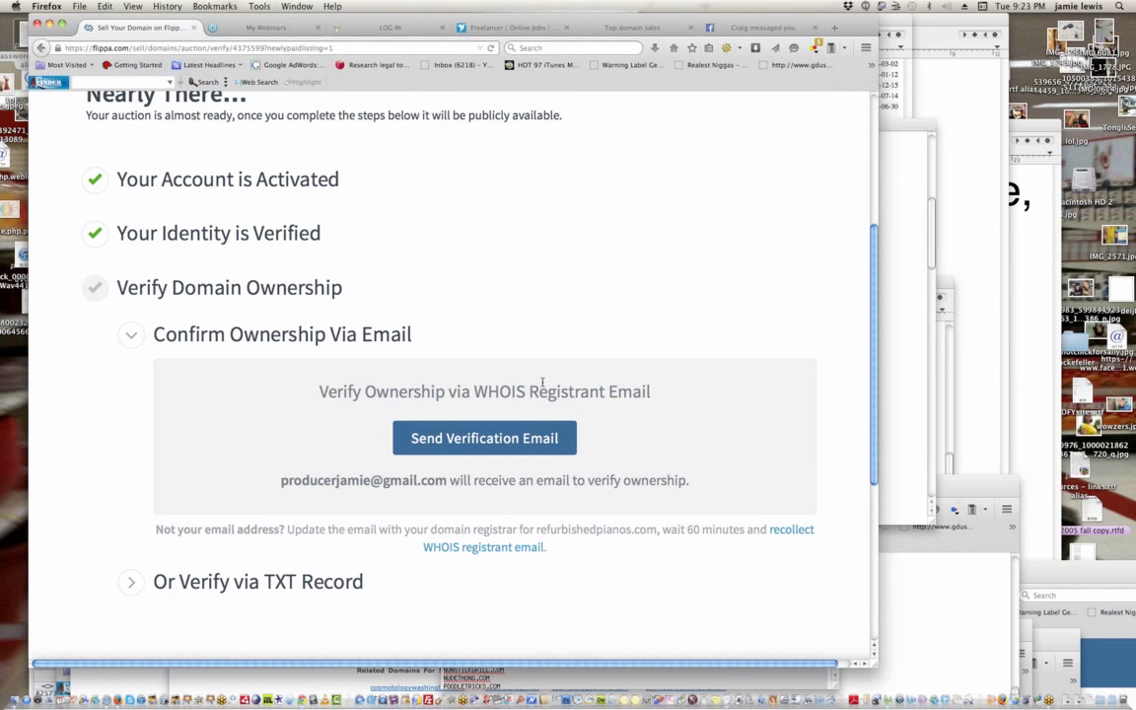
{"action": "left_click", "coordinate": [457, 440]}
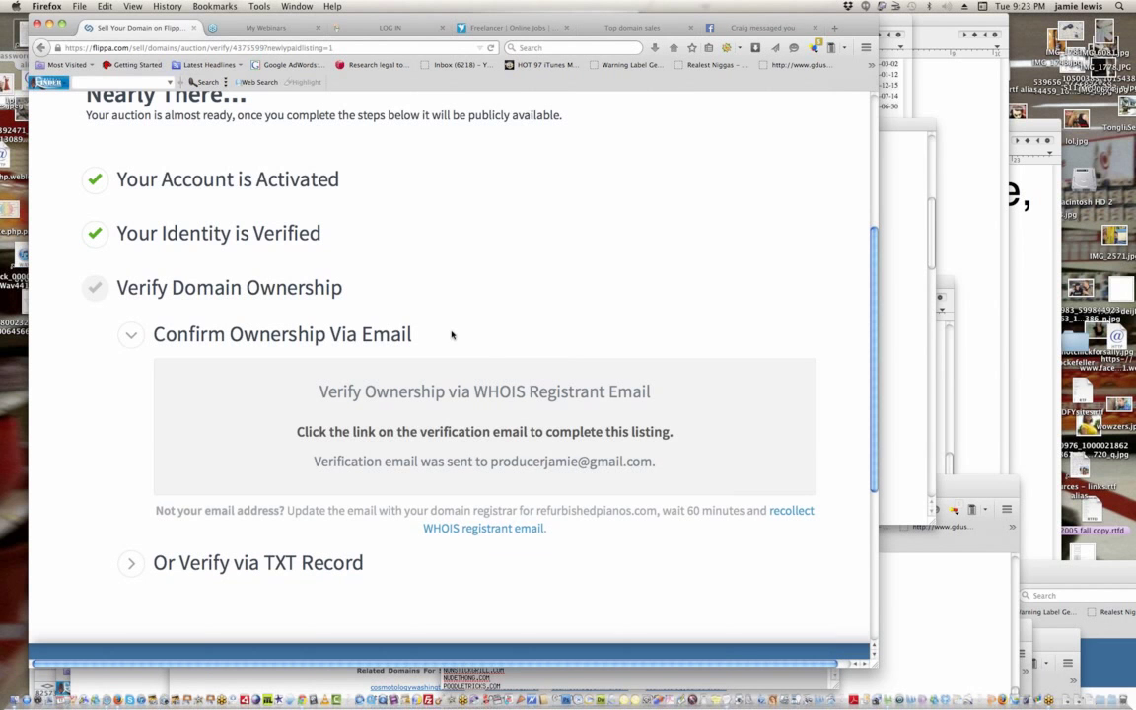
{"action": "left_click", "coordinate": [79, 5]}
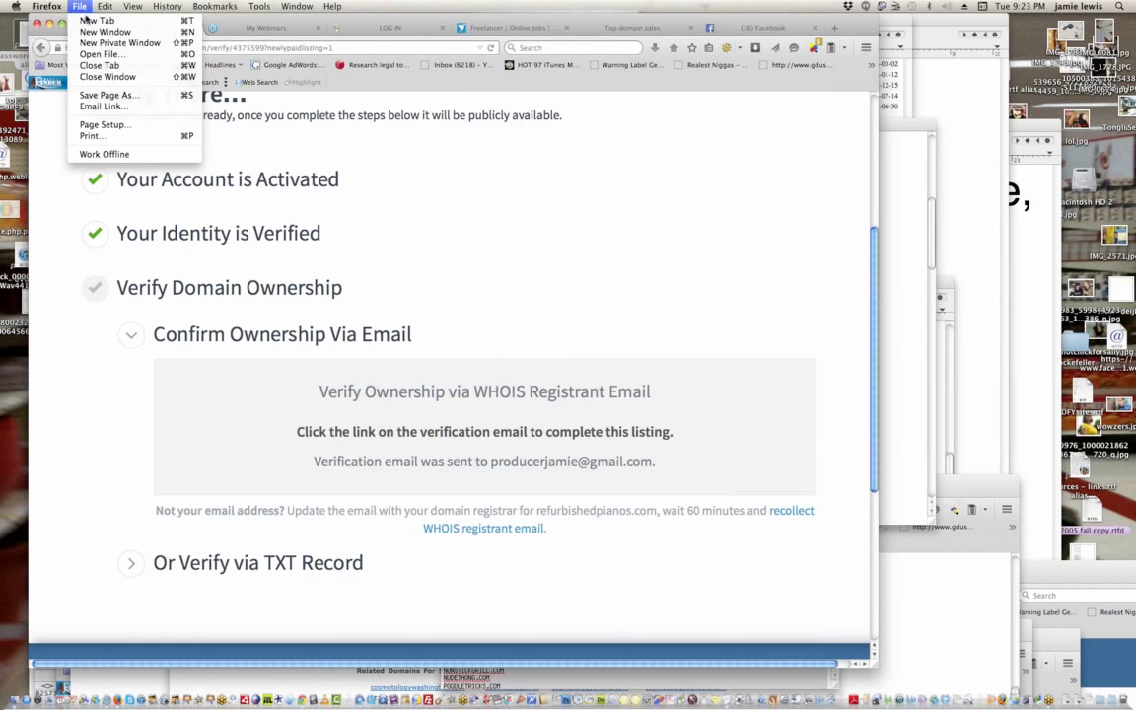
{"action": "left_click", "coordinate": [85, 32]}
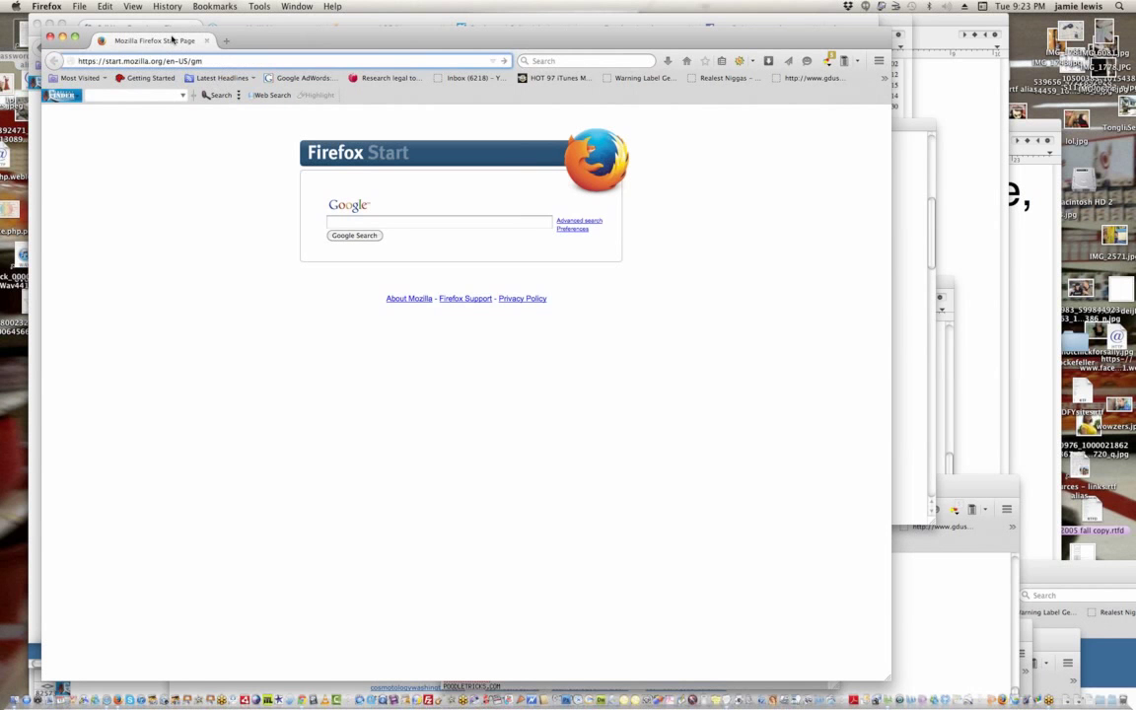
{"action": "key", "text": "super+l"}
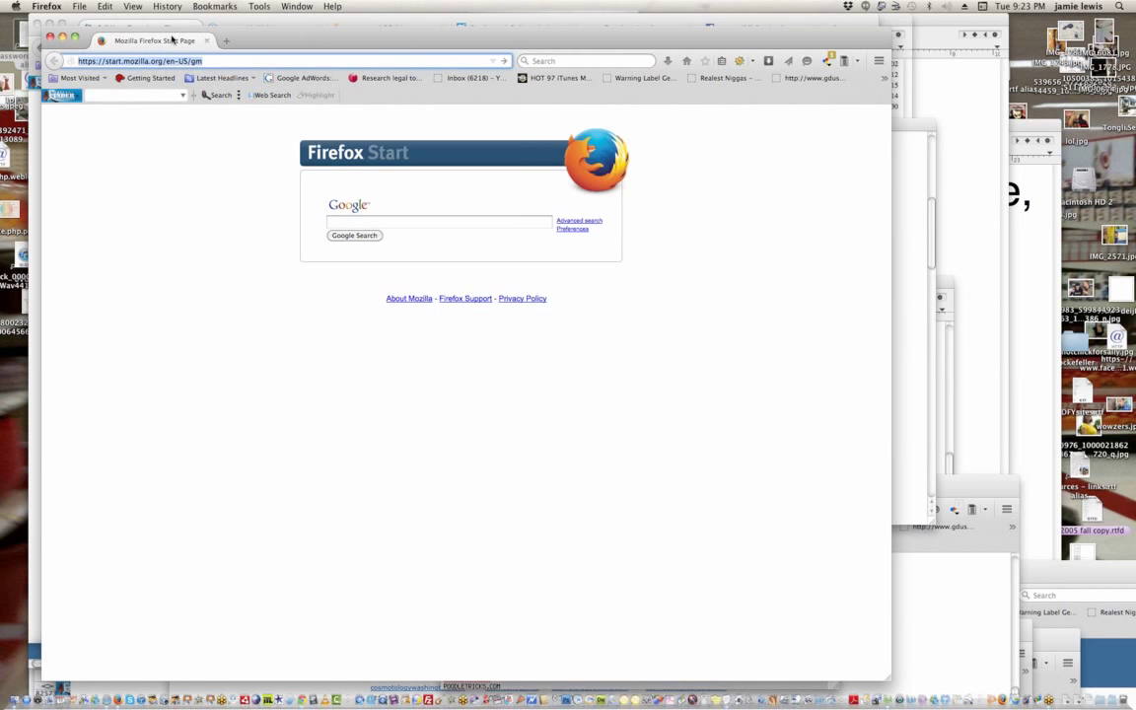
{"action": "type", "text": "gmail.com/"}
{"action": "key", "text": "Return"}
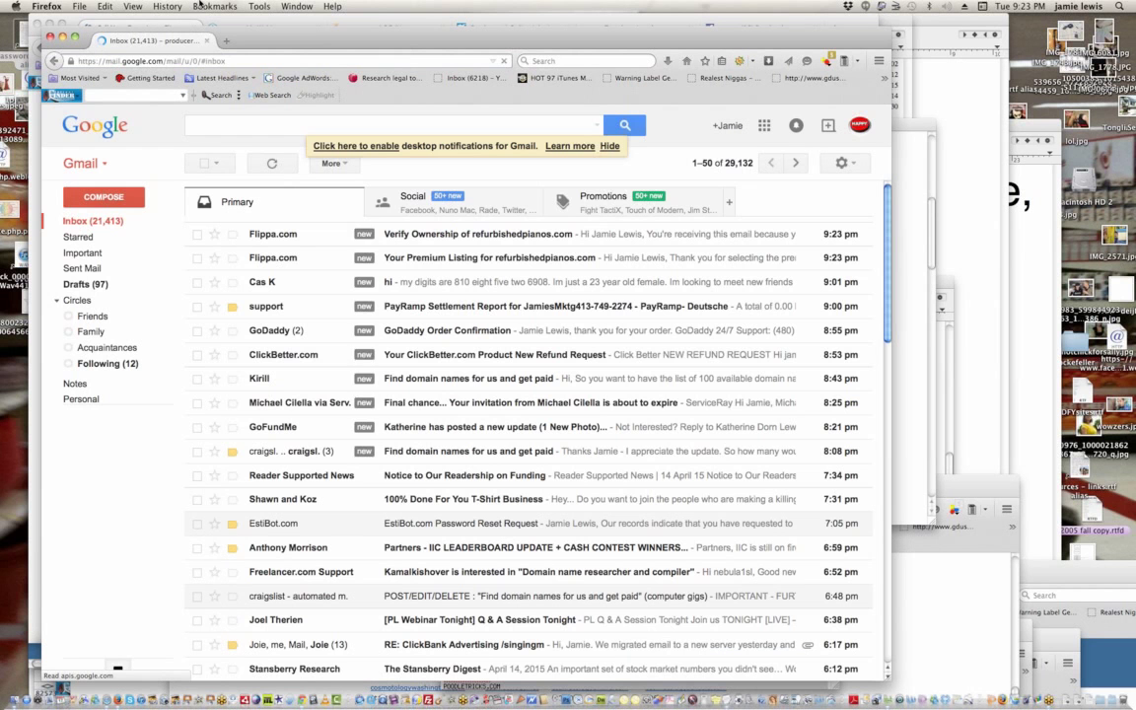
- Open Flippa's "Verify Ownership of refurbishedpianos.com" email and follow its link to verify ownership of the domain
{"action": "left_click", "coordinate": [454, 237]}
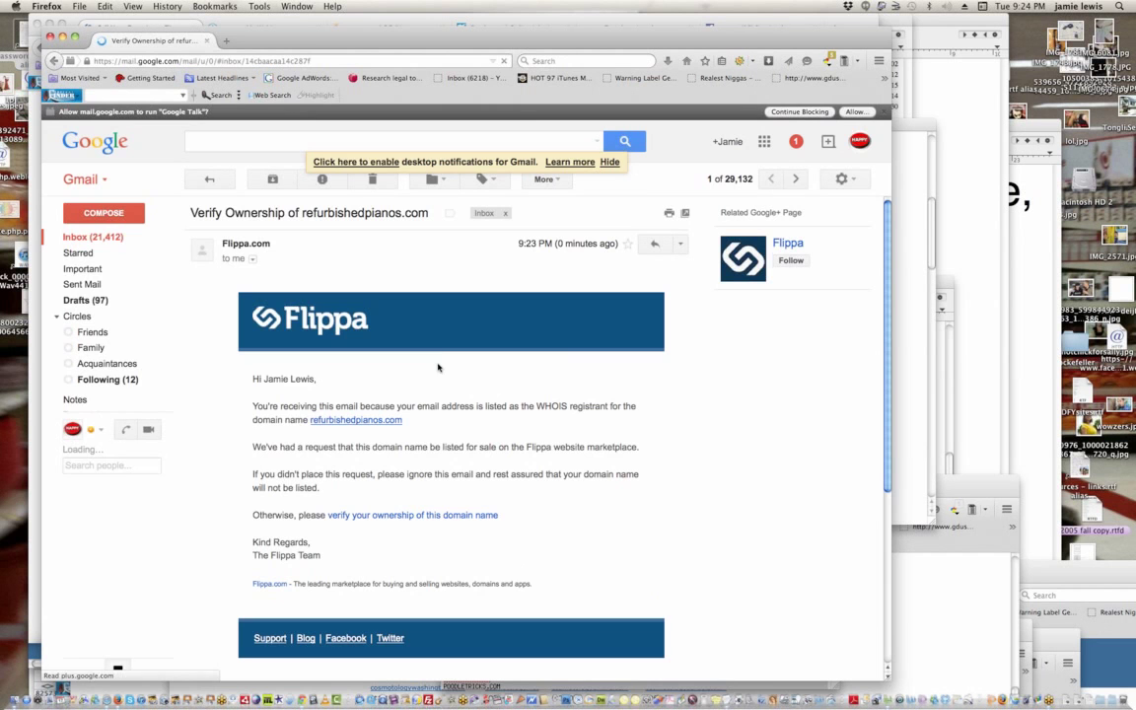
{"action": "left_click", "coordinate": [432, 516]}
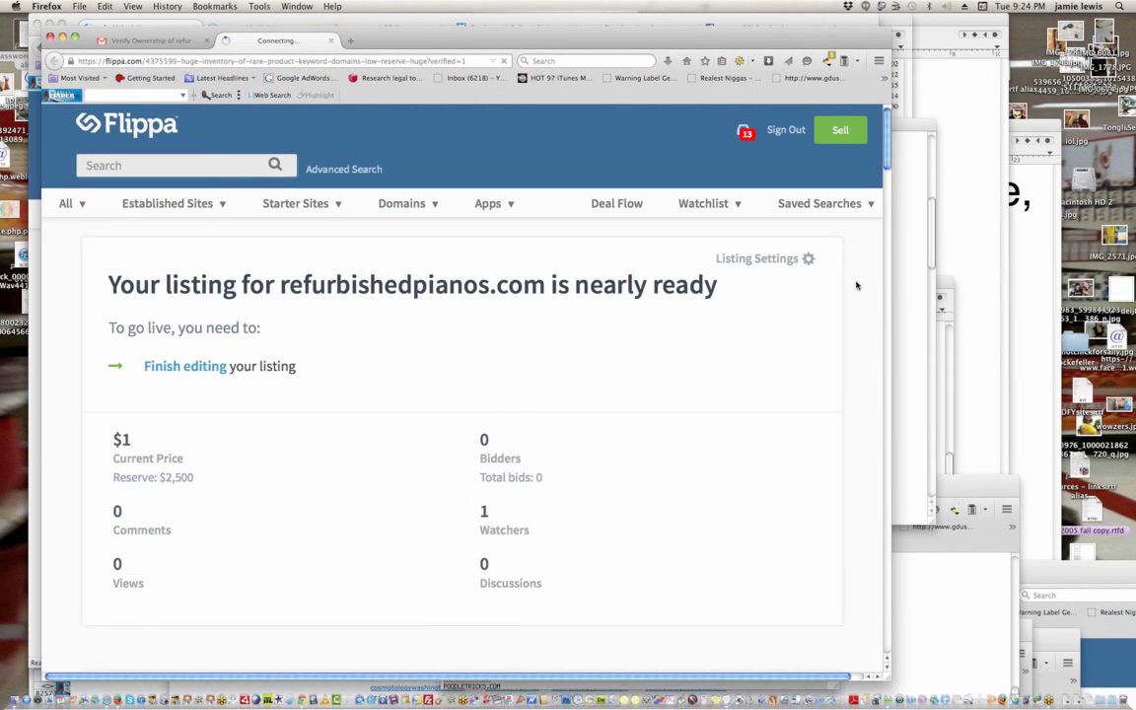
{"action": "left_click_drag", "start_coordinate": [888, 159], "coordinate": [861, 127]}
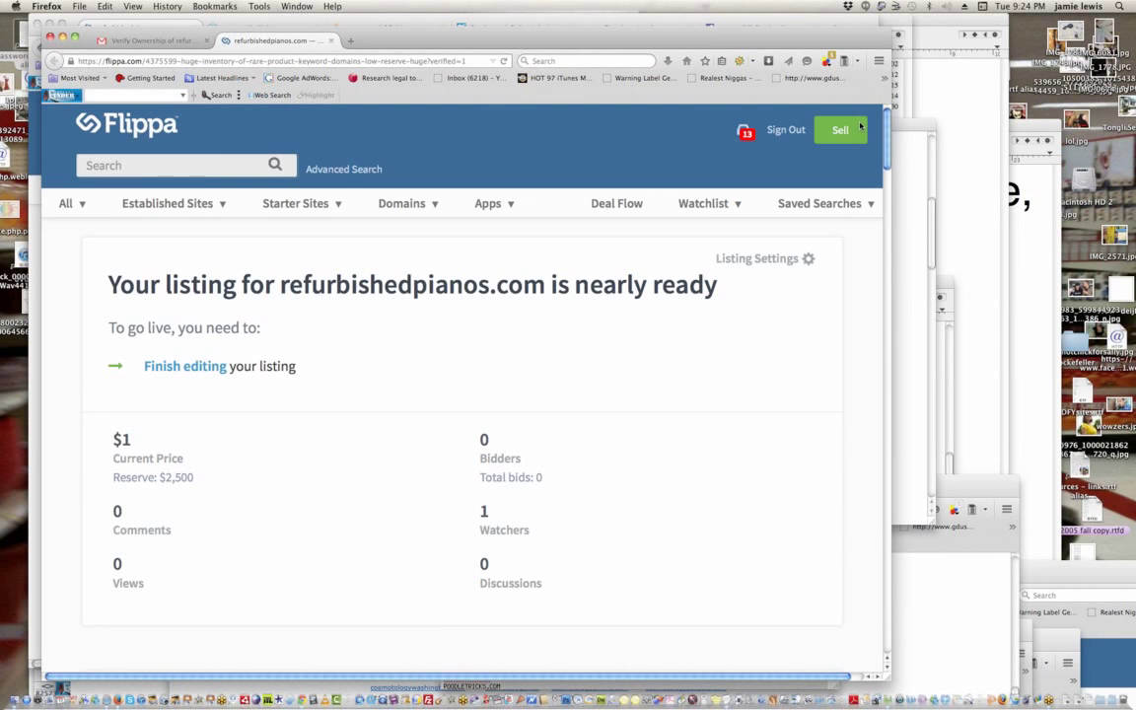
- Try to finish editing the listing from its status page, and return to that page
{"action": "left_click", "coordinate": [200, 369]}
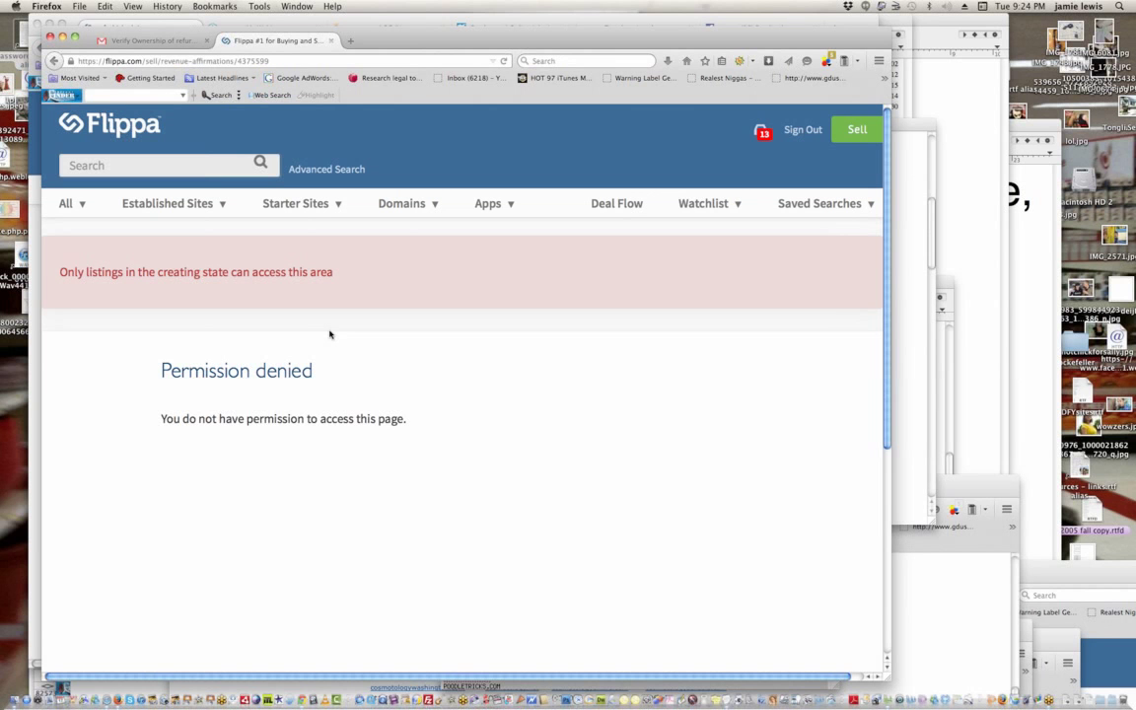
{"action": "left_click", "coordinate": [56, 61]}
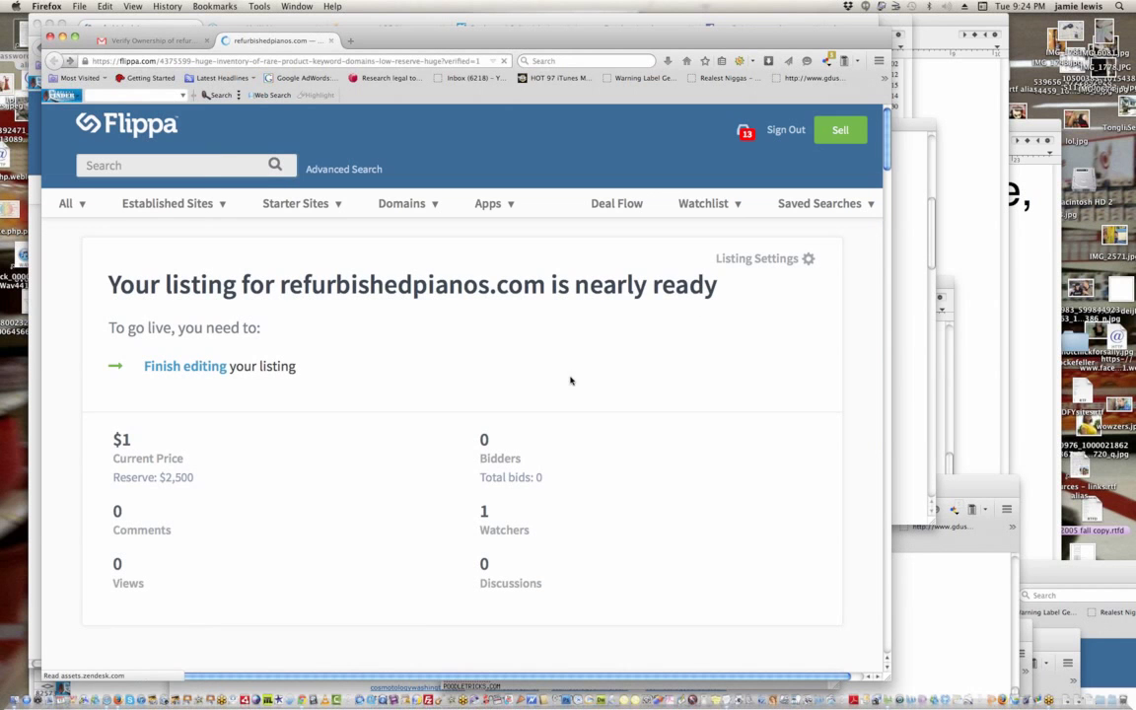
- Check the listing settings options and read through the refurbishedpianos.com auction page down to the Seller's Notes domain list
{"action": "left_click", "coordinate": [811, 260]}
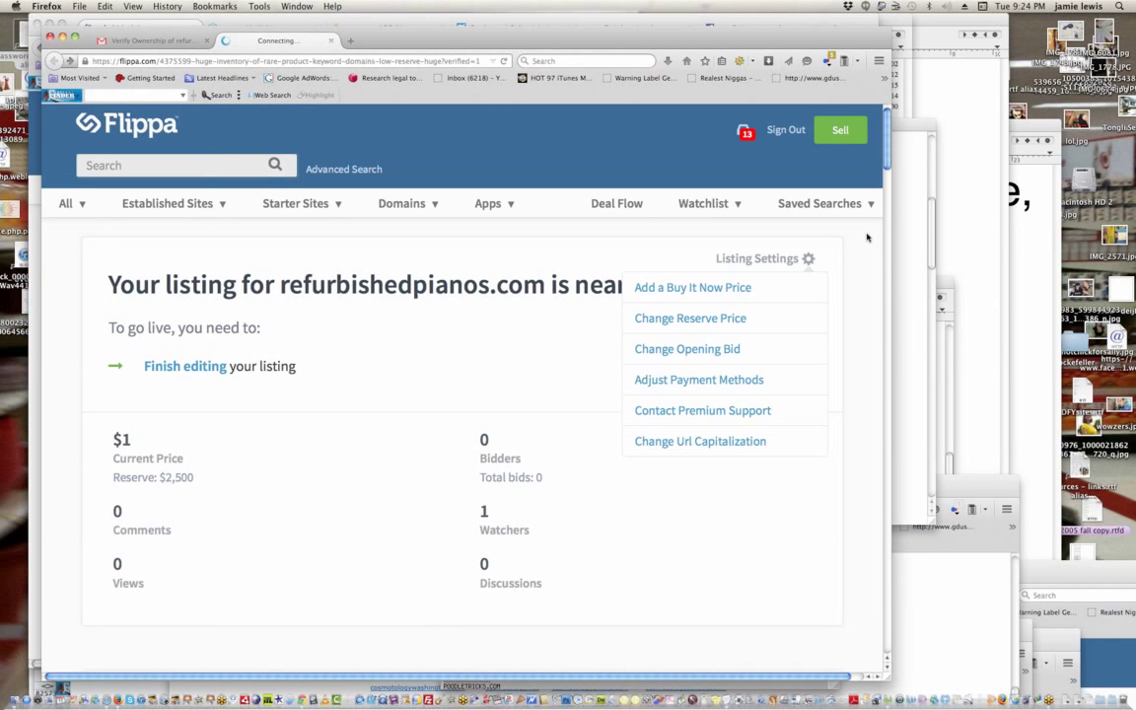
{"action": "scroll", "coordinate": [886, 185], "scroll_direction": "down", "scroll_amount": 10}
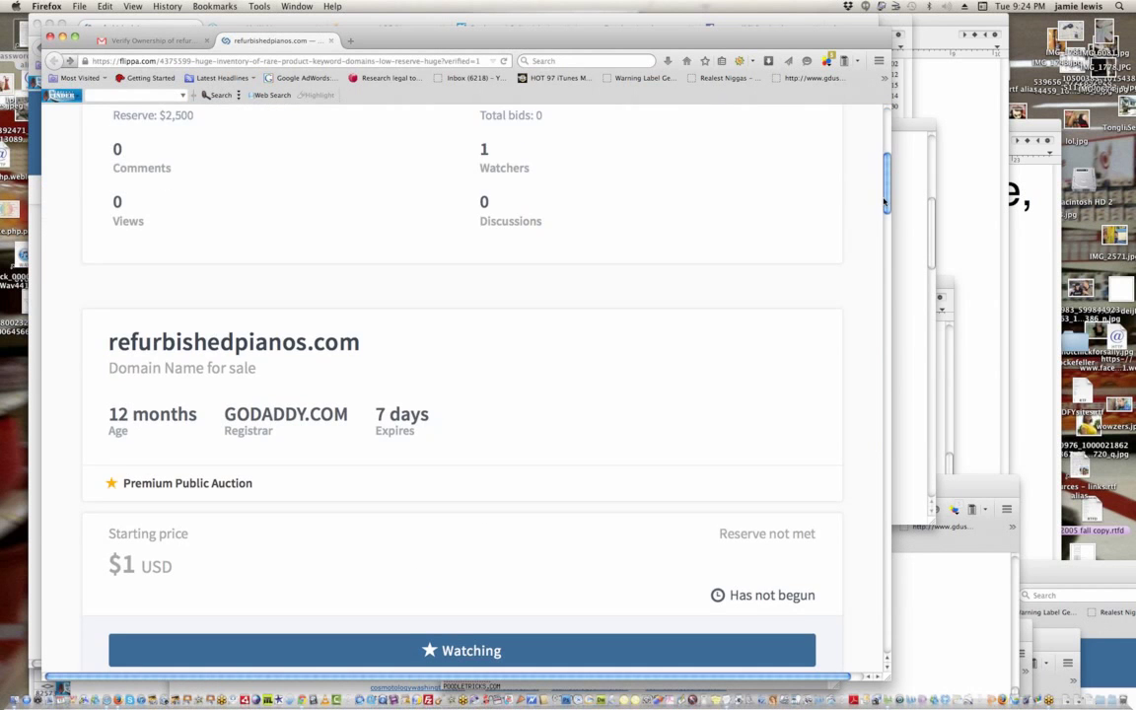
{"action": "scroll", "coordinate": [880, 219], "scroll_direction": "down", "scroll_amount": 1}
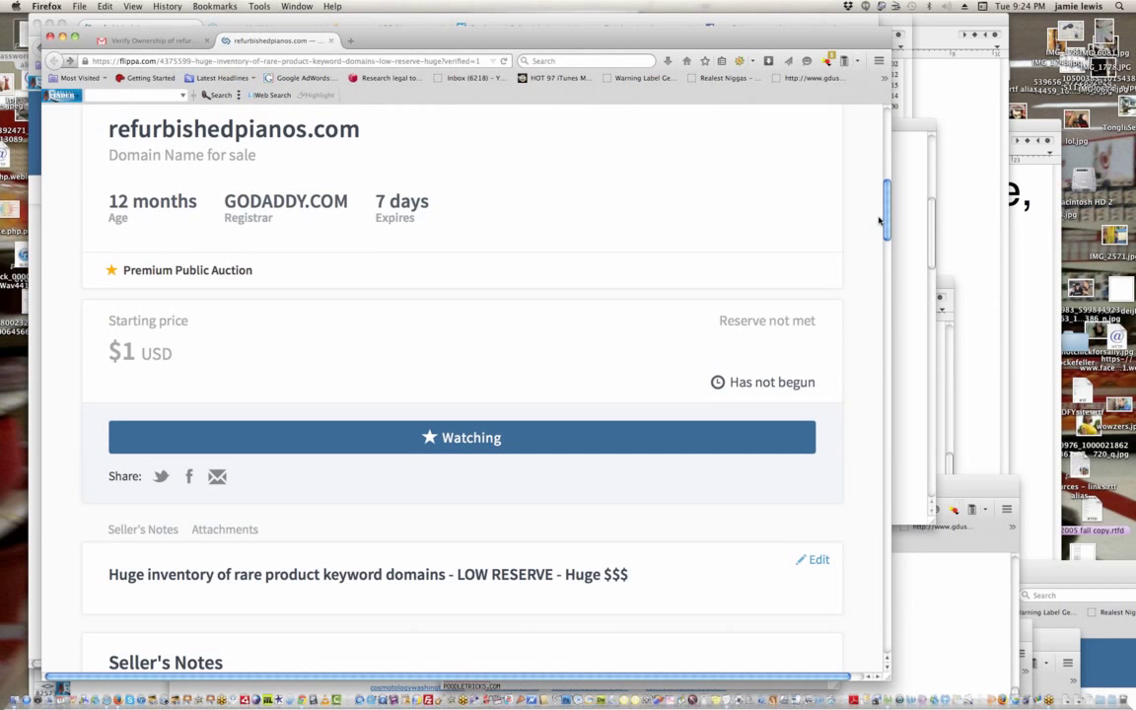
{"action": "scroll", "coordinate": [877, 226], "scroll_direction": "down", "scroll_amount": 7}
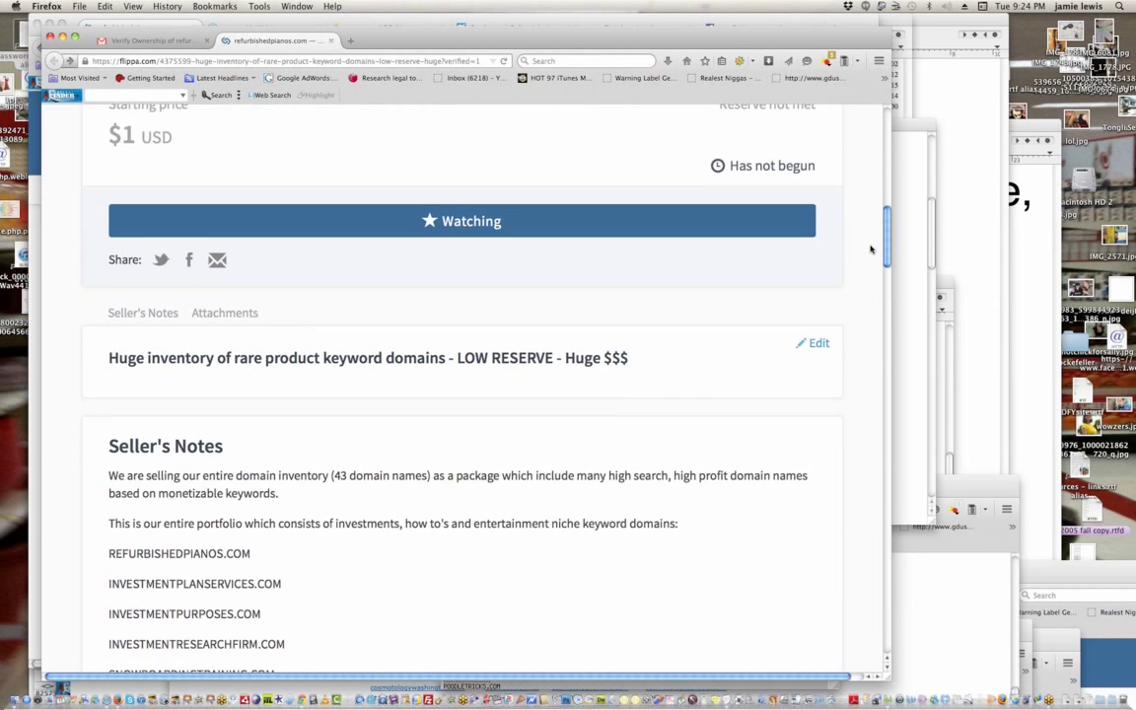
{"action": "scroll", "coordinate": [872, 270], "scroll_direction": "down", "scroll_amount": 1}
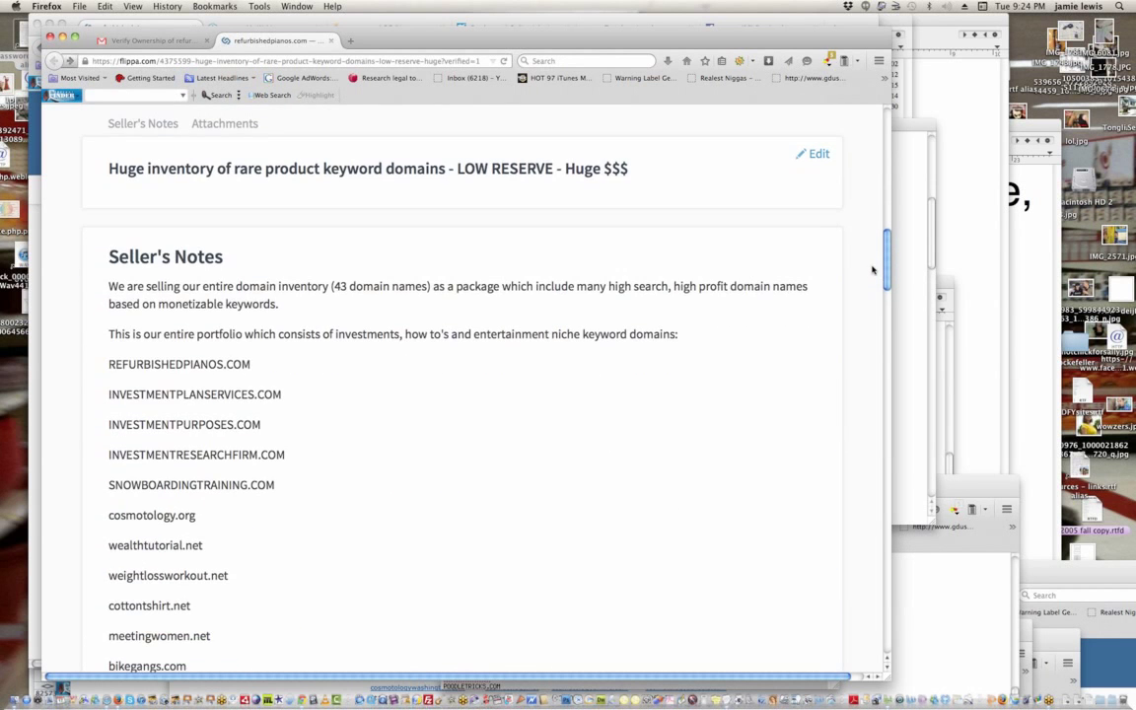
{"action": "scroll", "coordinate": [872, 273], "scroll_direction": "down", "scroll_amount": 1}
{"action": "scroll", "coordinate": [871, 281], "scroll_direction": "down", "scroll_amount": 10}
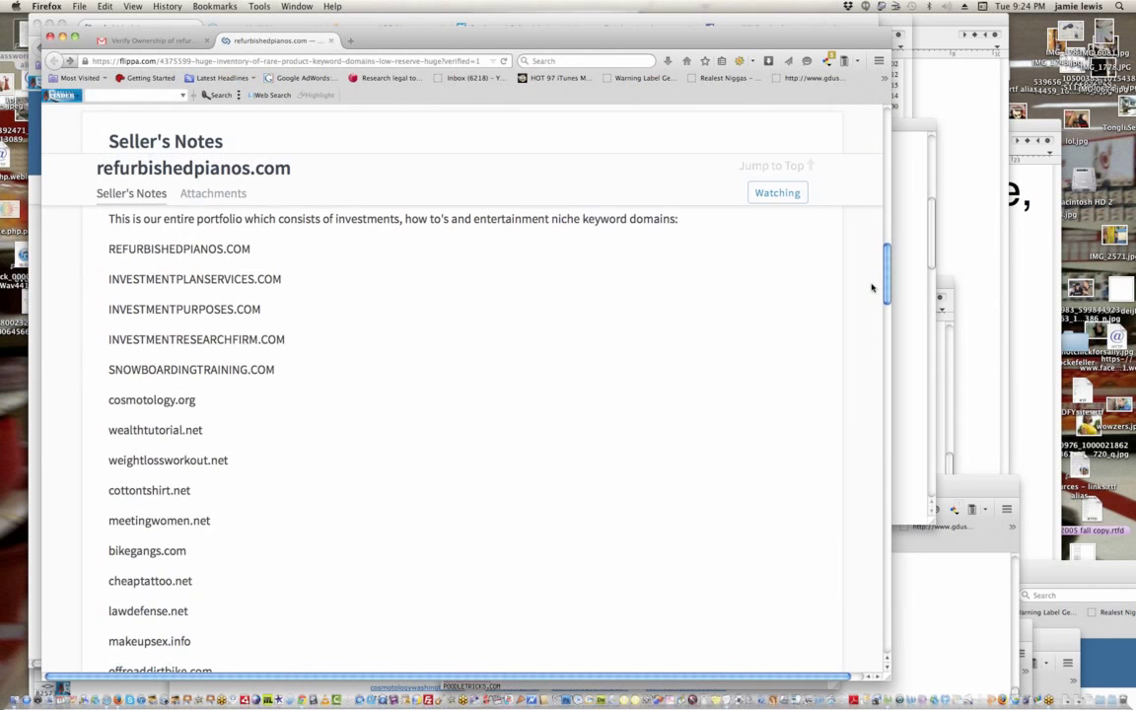
{"action": "left_click_drag", "start_coordinate": [886, 343], "coordinate": [813, 155]}
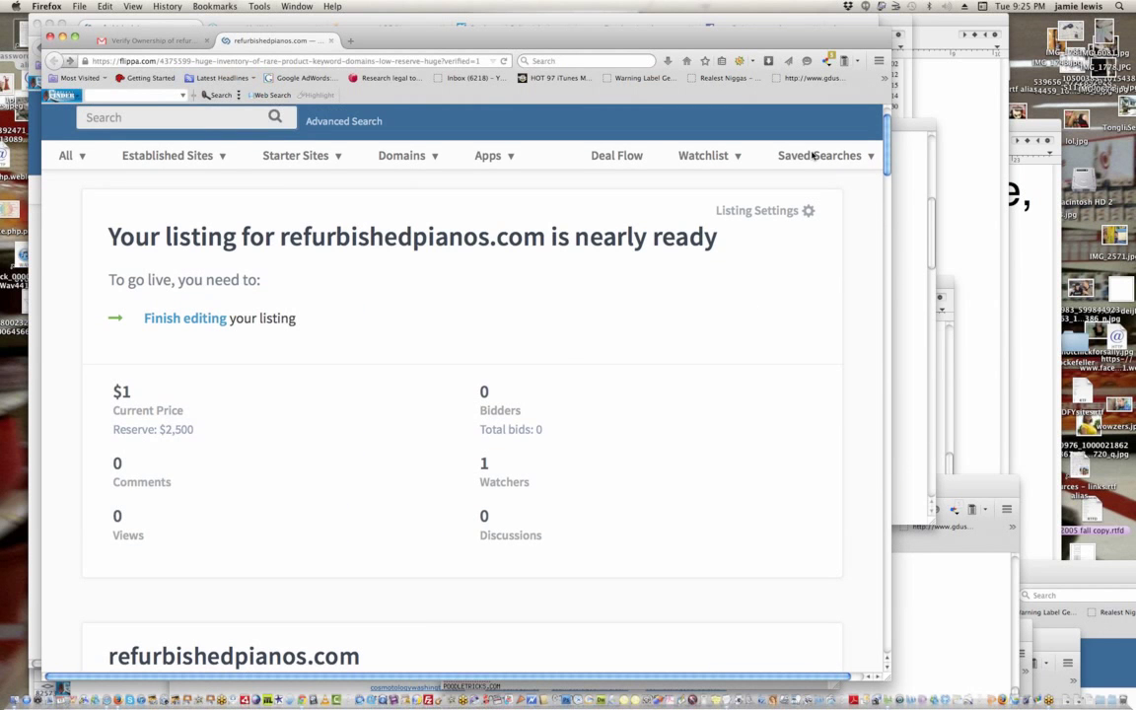
- Try again to finish editing the refurbishedpianos.com listing, and go back to its status page
{"action": "left_click", "coordinate": [190, 321]}
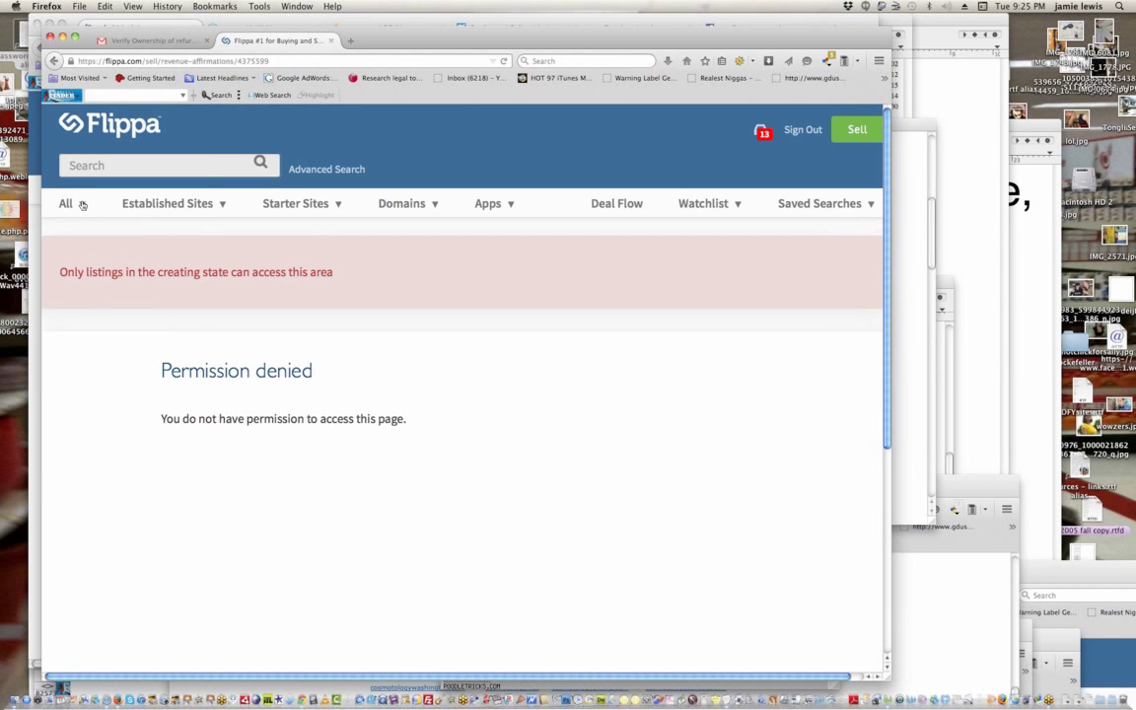
{"action": "mouse_move", "coordinate": [84, 206]}
{"action": "left_click", "coordinate": [53, 61]}
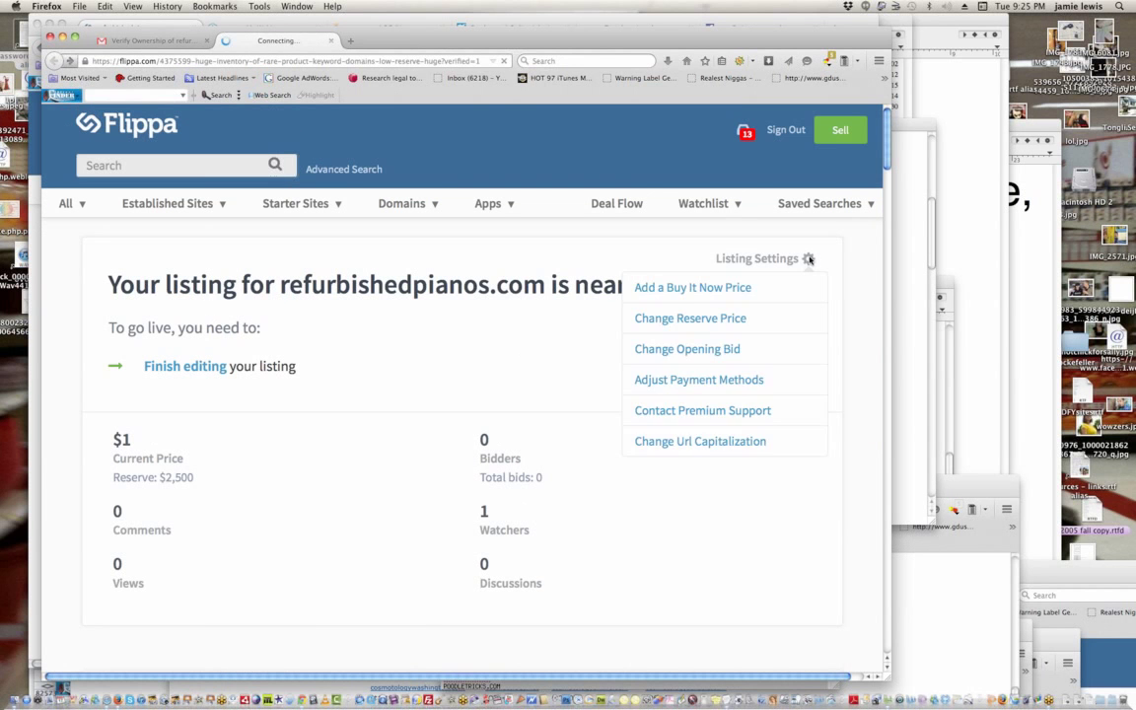
- Review the available listing settings again and look through the listing page as far as the seller section
{"action": "left_click", "coordinate": [802, 258]}
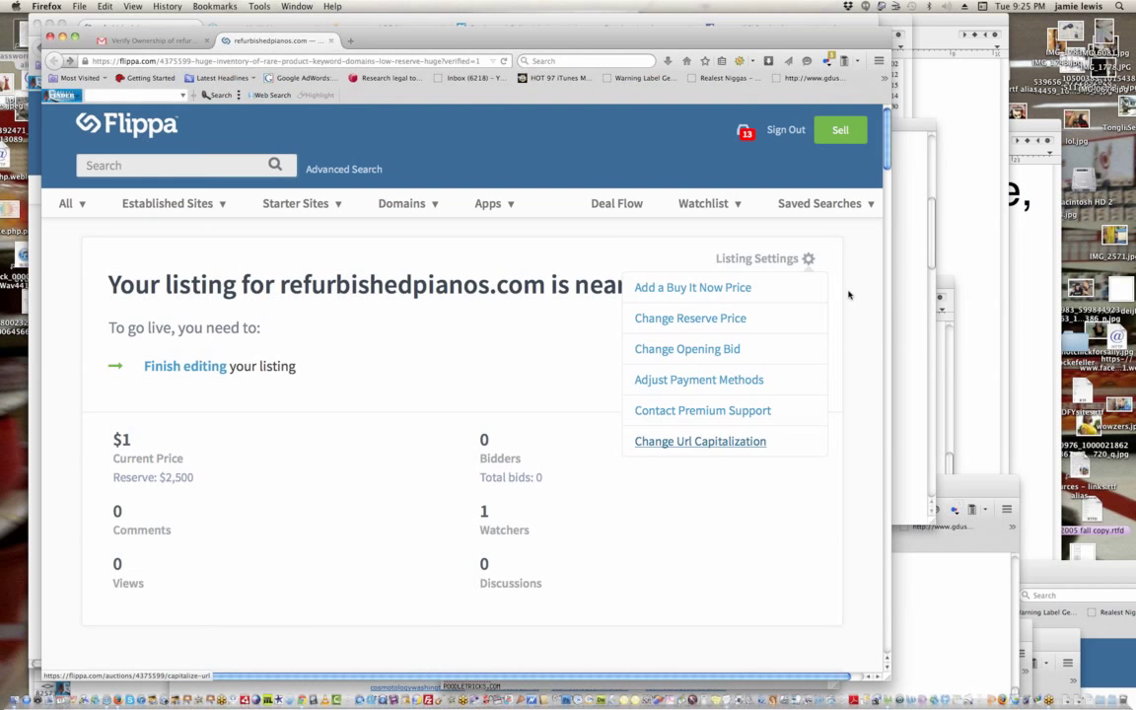
{"action": "left_click_drag", "start_coordinate": [884, 151], "coordinate": [884, 205]}
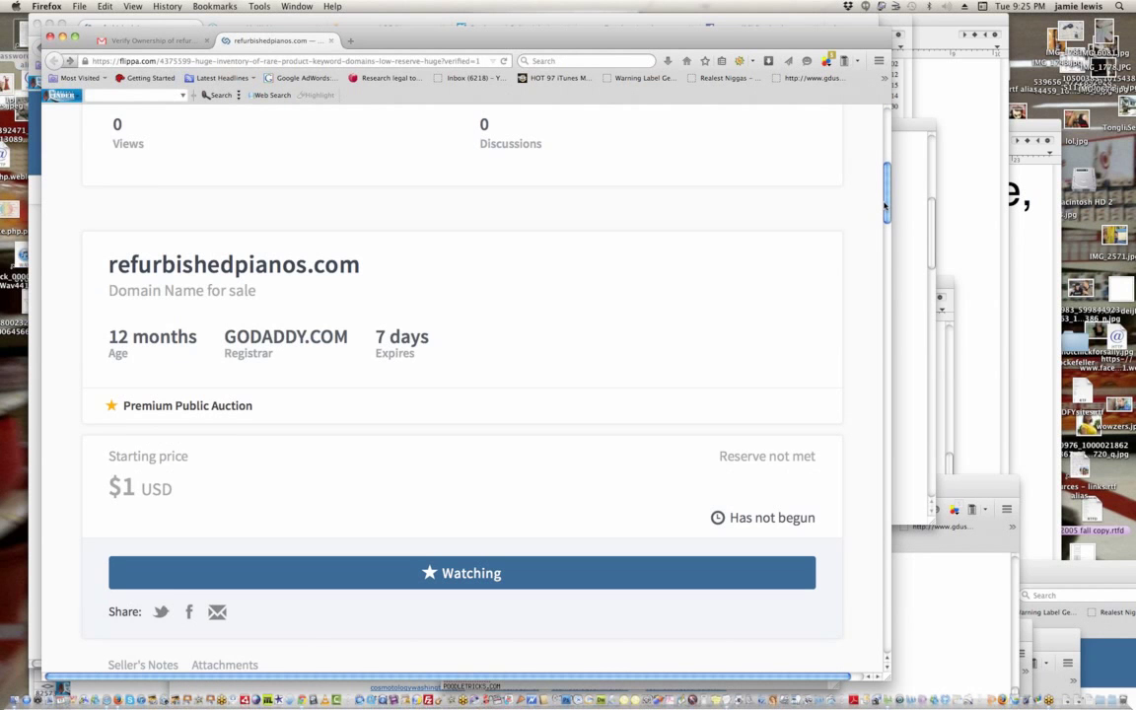
{"action": "left_click_drag", "start_coordinate": [885, 205], "coordinate": [882, 263]}
{"action": "scroll", "coordinate": [882, 263], "scroll_direction": "down", "scroll_amount": 1}
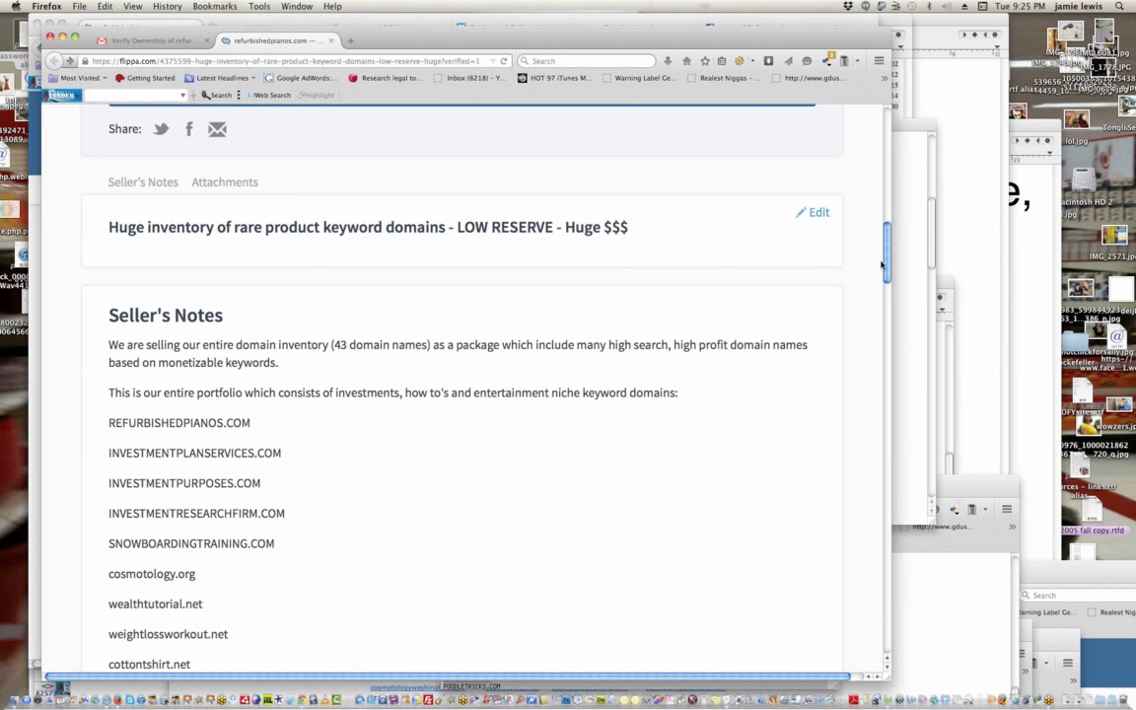
{"action": "left_click_drag", "start_coordinate": [883, 269], "coordinate": [965, 536]}
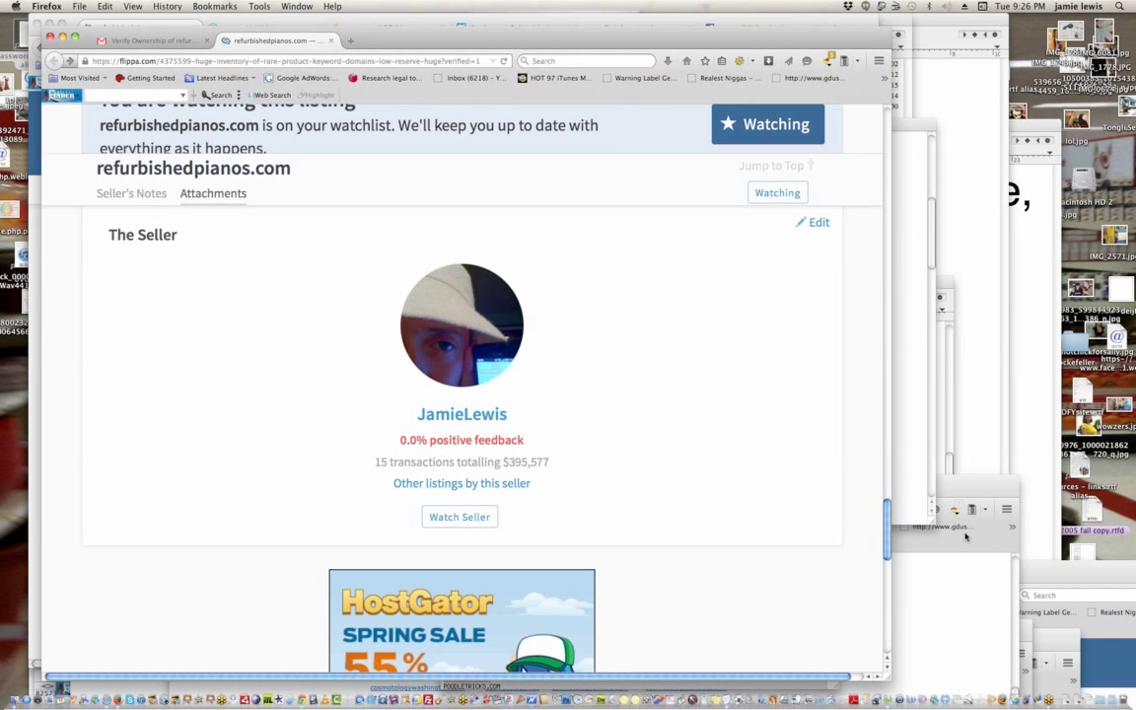
- Open the seller's profile from the listing and examine its verification, Flippa history and feedback sections
{"action": "left_click", "coordinate": [452, 416]}
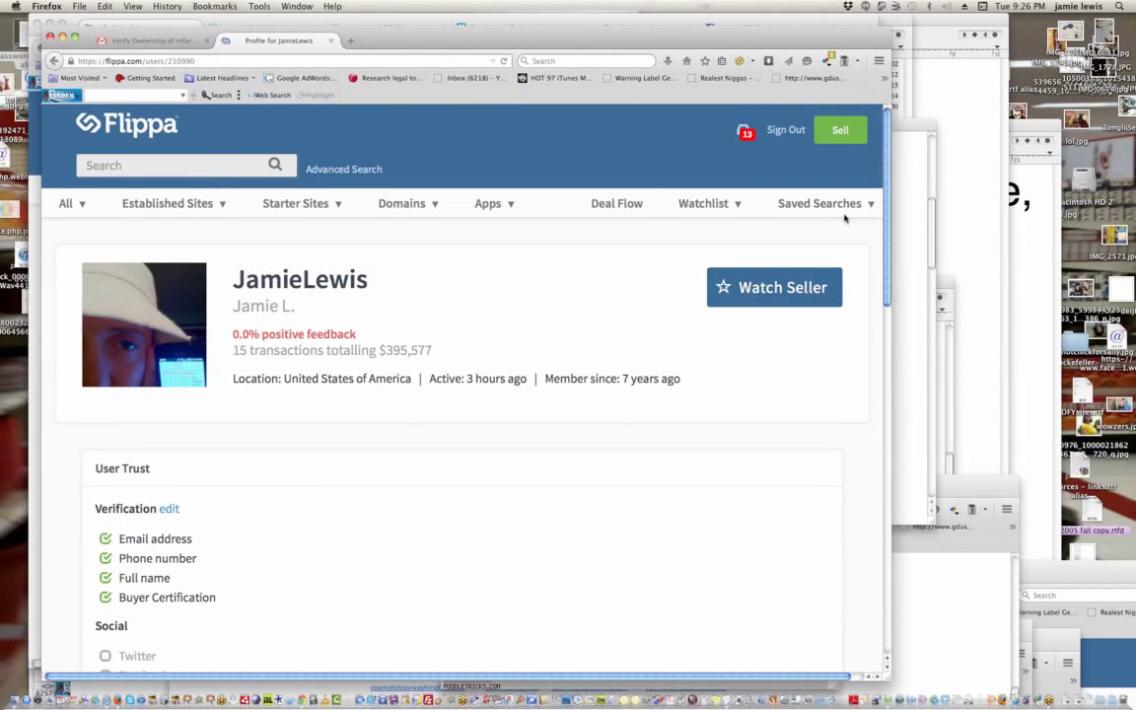
{"action": "scroll", "coordinate": [885, 228], "scroll_direction": "down", "scroll_amount": 1}
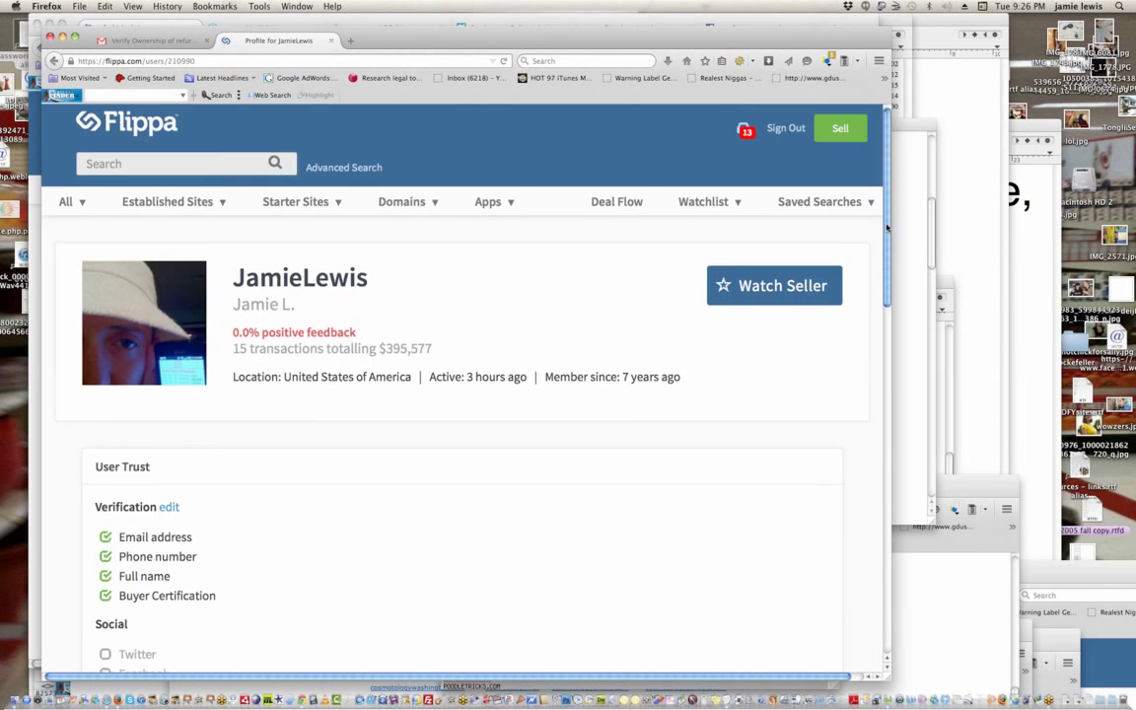
{"action": "scroll", "coordinate": [885, 228], "scroll_direction": "down", "scroll_amount": 5}
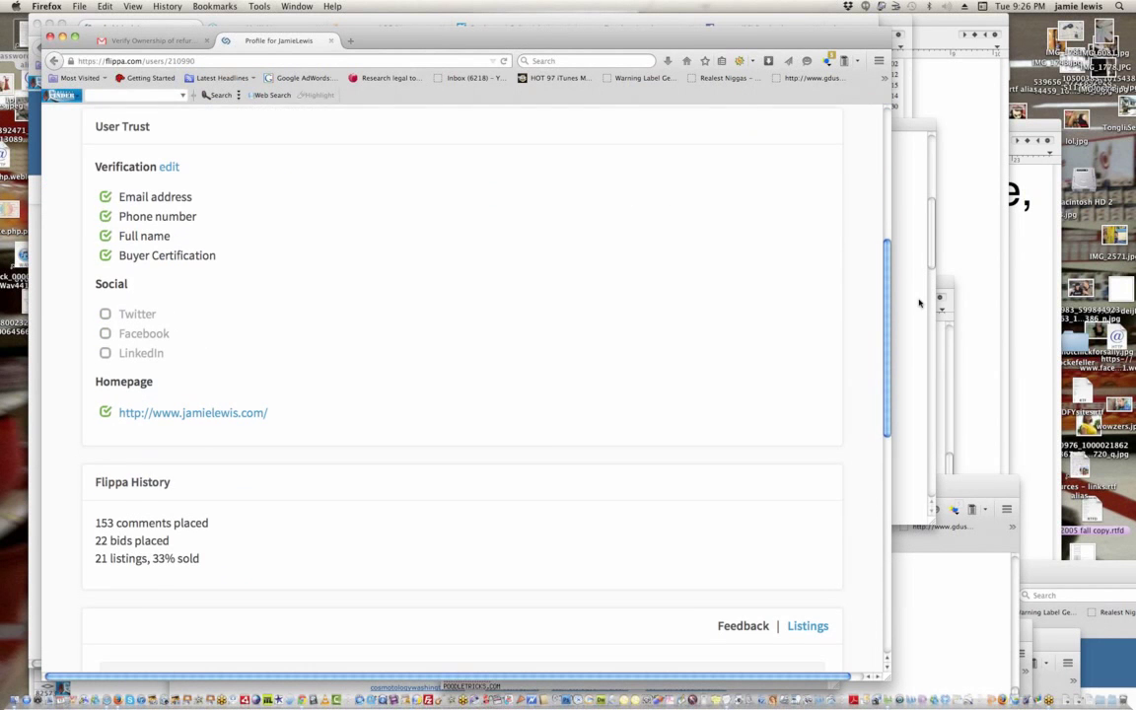
{"action": "scroll", "coordinate": [919, 313], "scroll_direction": "down", "scroll_amount": 3}
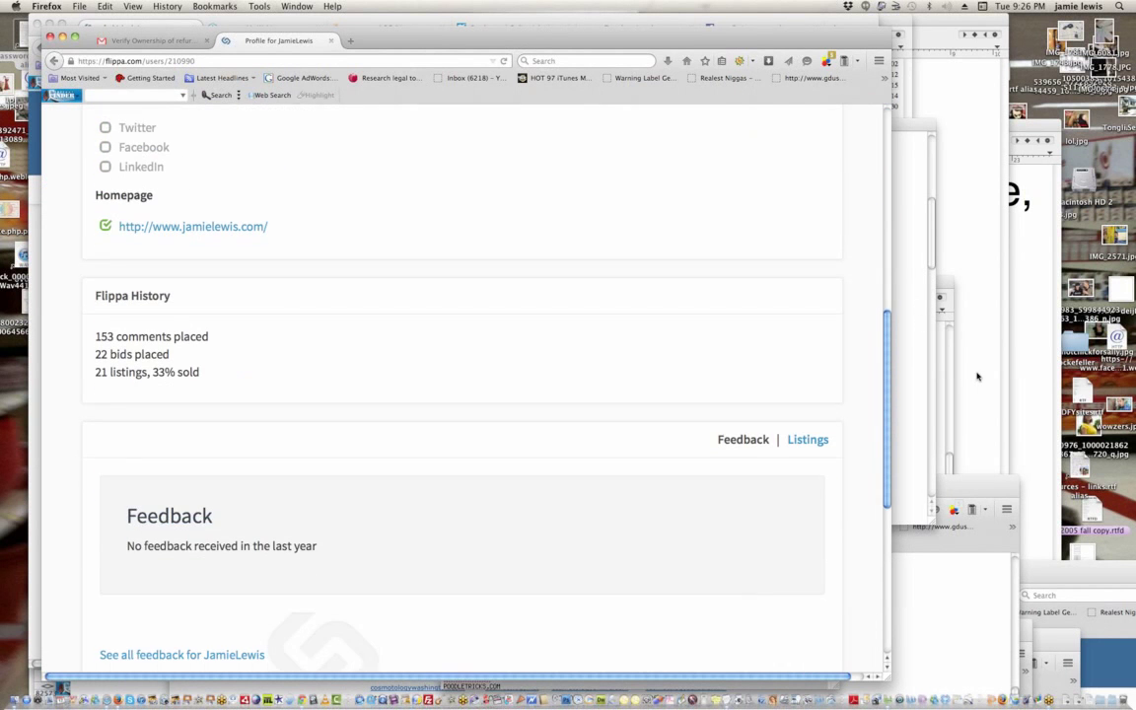
{"action": "scroll", "coordinate": [869, 175], "scroll_direction": "up", "scroll_amount": 8}
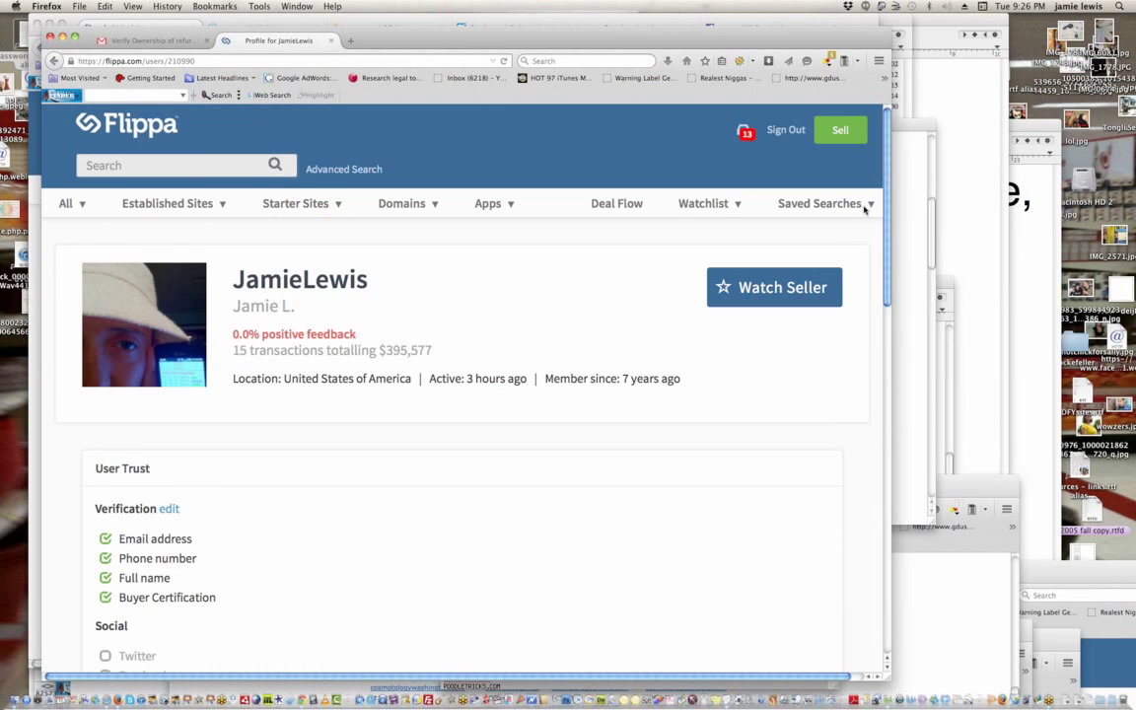
{"action": "scroll", "coordinate": [917, 381], "scroll_direction": "down", "scroll_amount": 8}
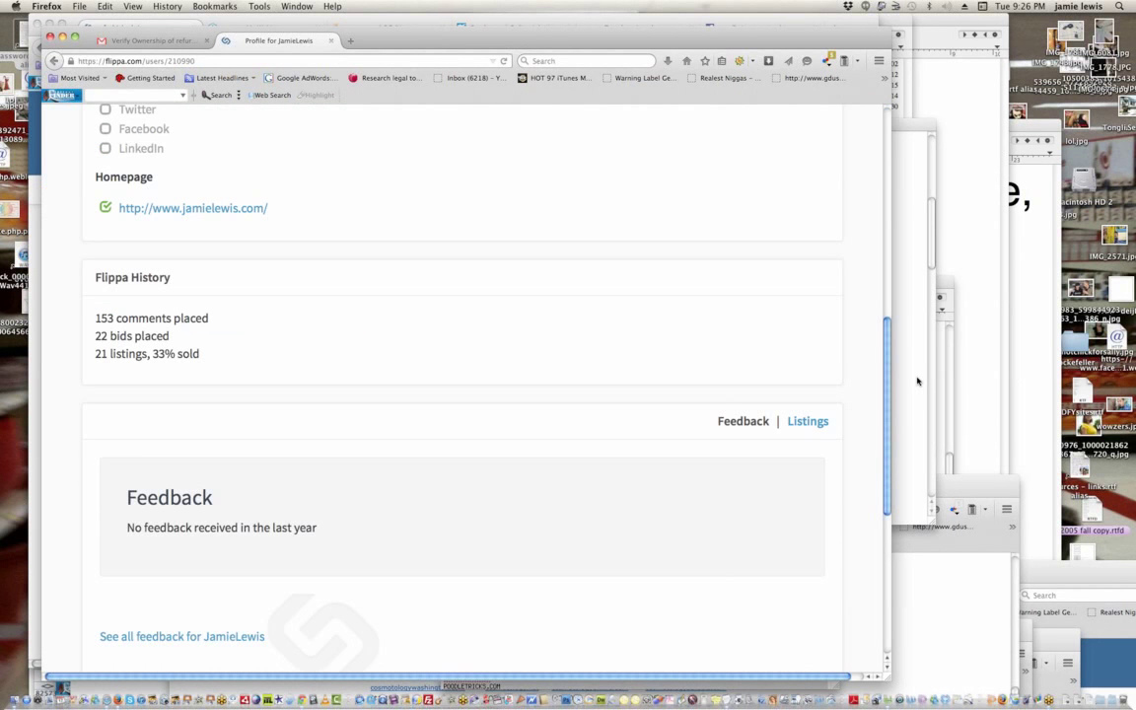
{"action": "scroll", "coordinate": [882, 281], "scroll_direction": "up", "scroll_amount": 8}
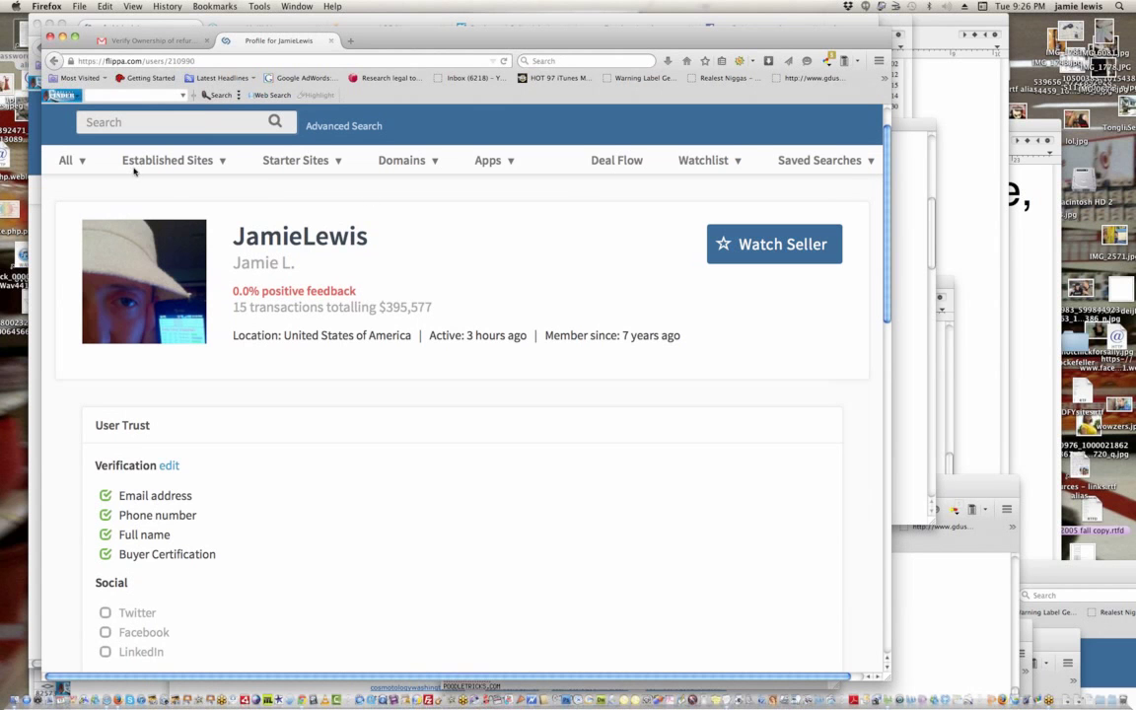
- Bring up the other browser window with the live refurbishedpianos.com listing and look over its listing settings options
{"action": "left_click", "coordinate": [82, 159]}
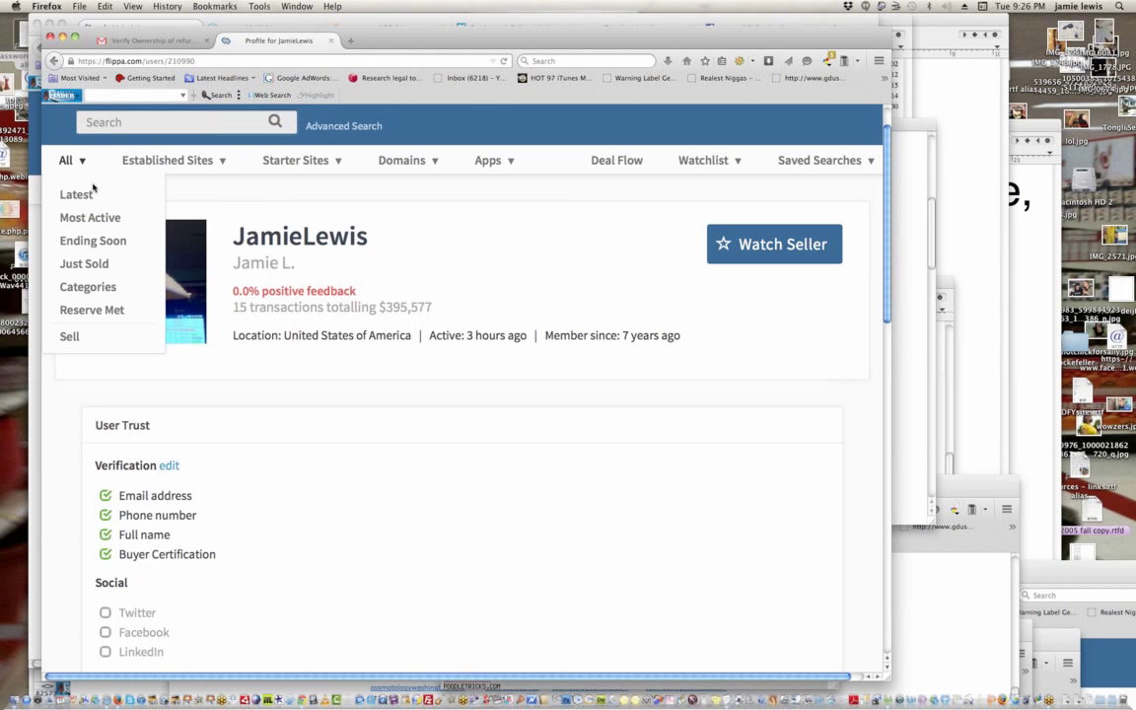
{"action": "left_click", "coordinate": [262, 285]}
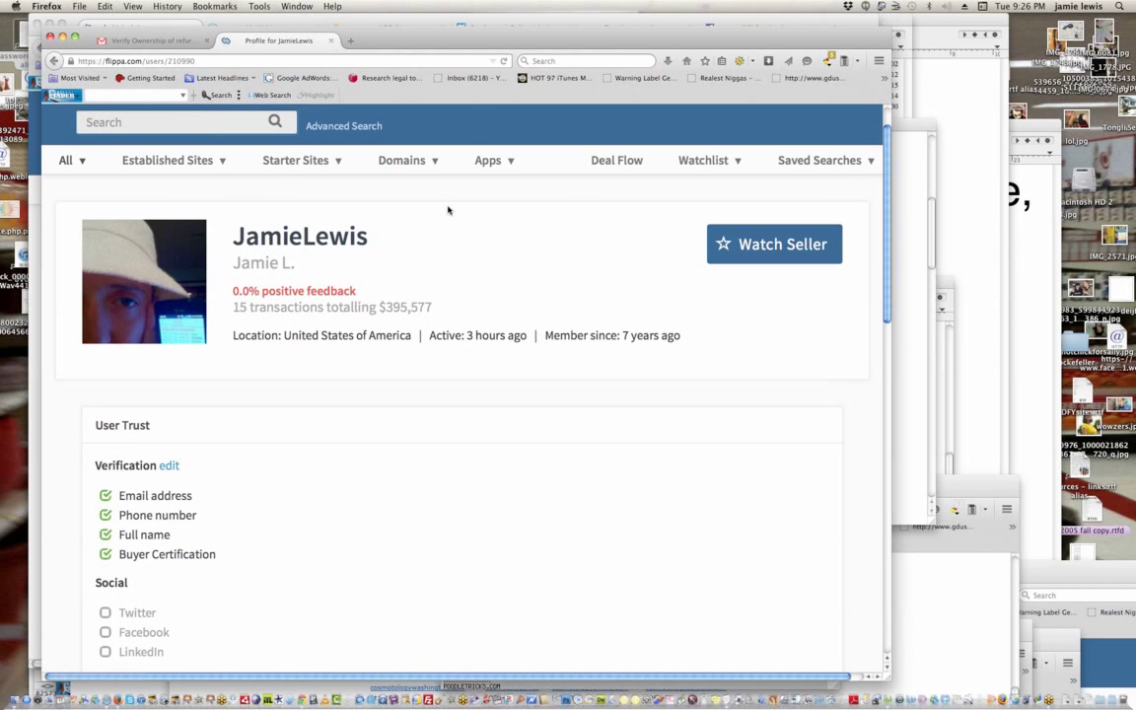
{"action": "left_click", "coordinate": [908, 200]}
{"action": "left_click", "coordinate": [578, 451]}
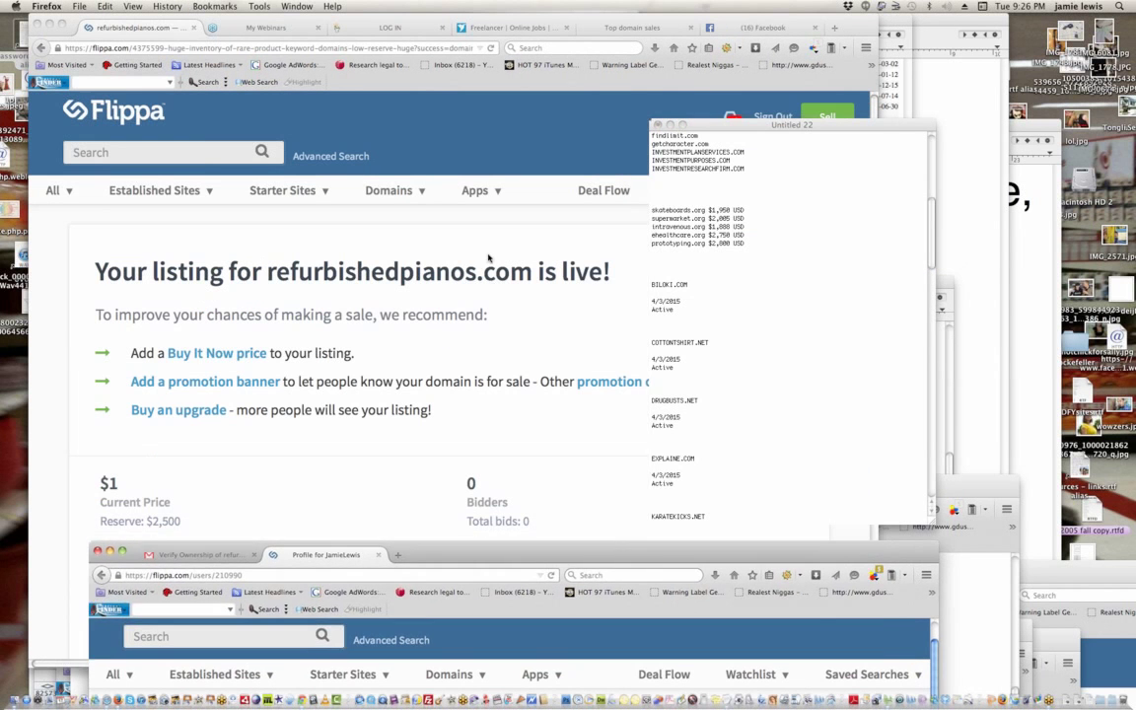
{"action": "left_click", "coordinate": [779, 246]}
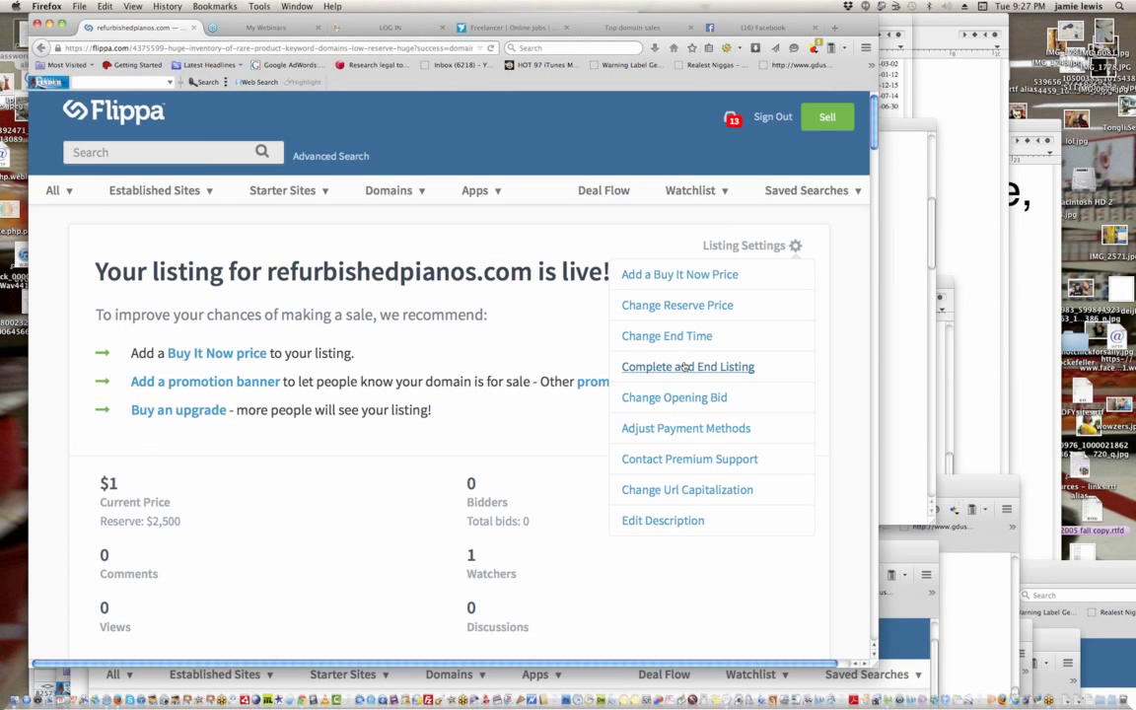
{"action": "left_click", "coordinate": [841, 300]}
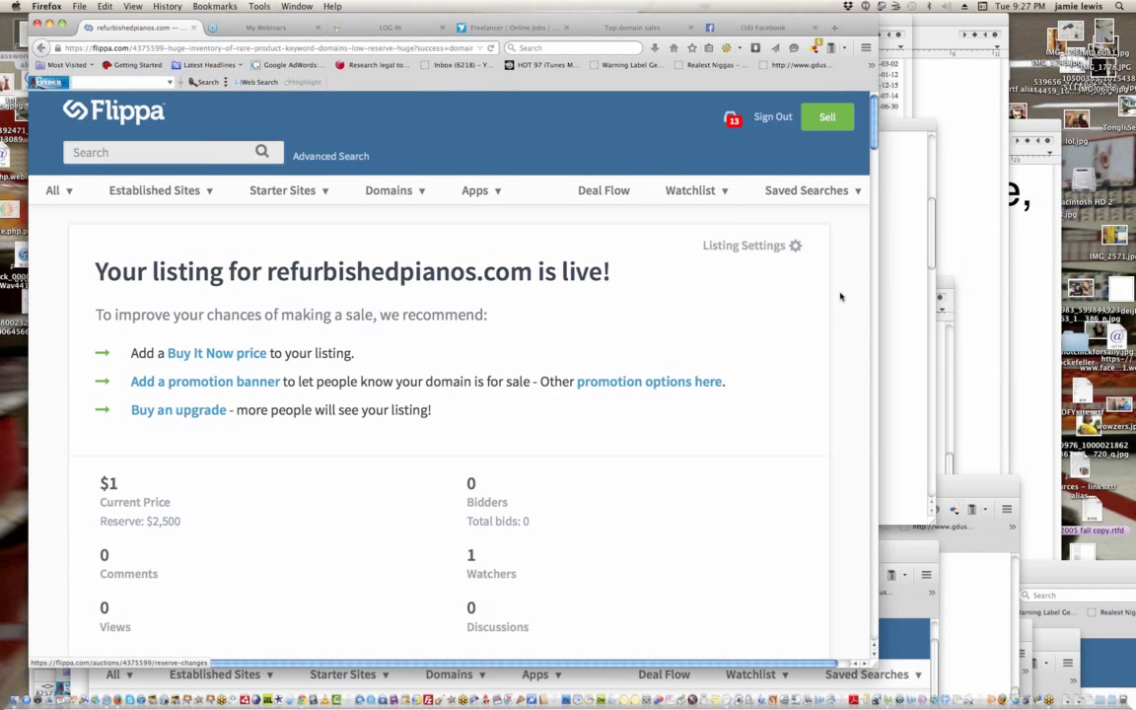
- Copy the full Seller's Notes text of the live listing, from "We are selling our entire domain inventory" through the prototyping.org sale
{"action": "left_click_drag", "start_coordinate": [874, 119], "coordinate": [855, 248]}
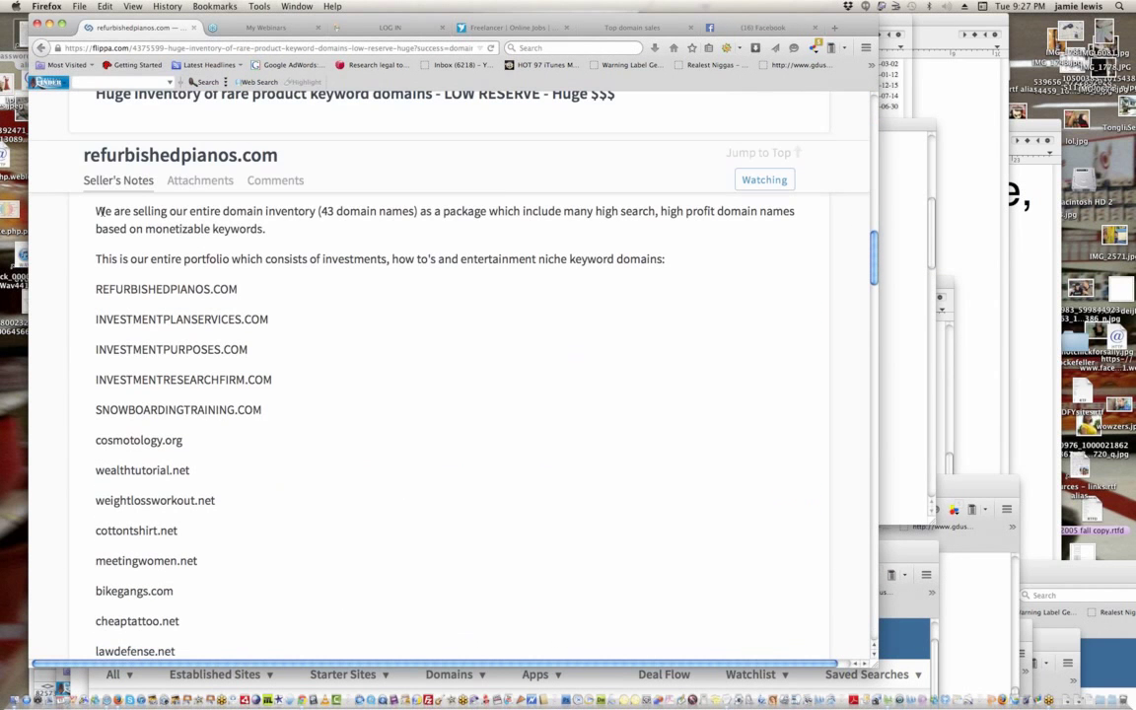
{"action": "left_click_drag", "start_coordinate": [96, 211], "coordinate": [269, 320]}
{"action": "left_click_drag", "start_coordinate": [329, 490], "coordinate": [307, 675]}
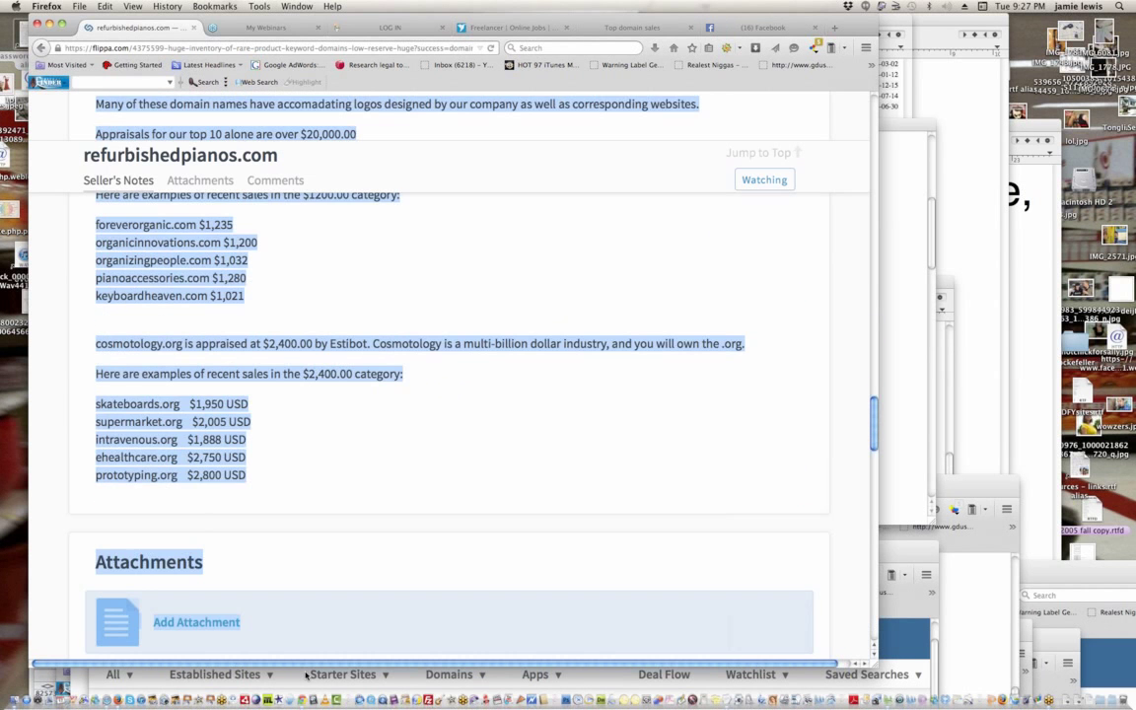
{"action": "left_click_drag", "start_coordinate": [302, 561], "coordinate": [277, 376]}
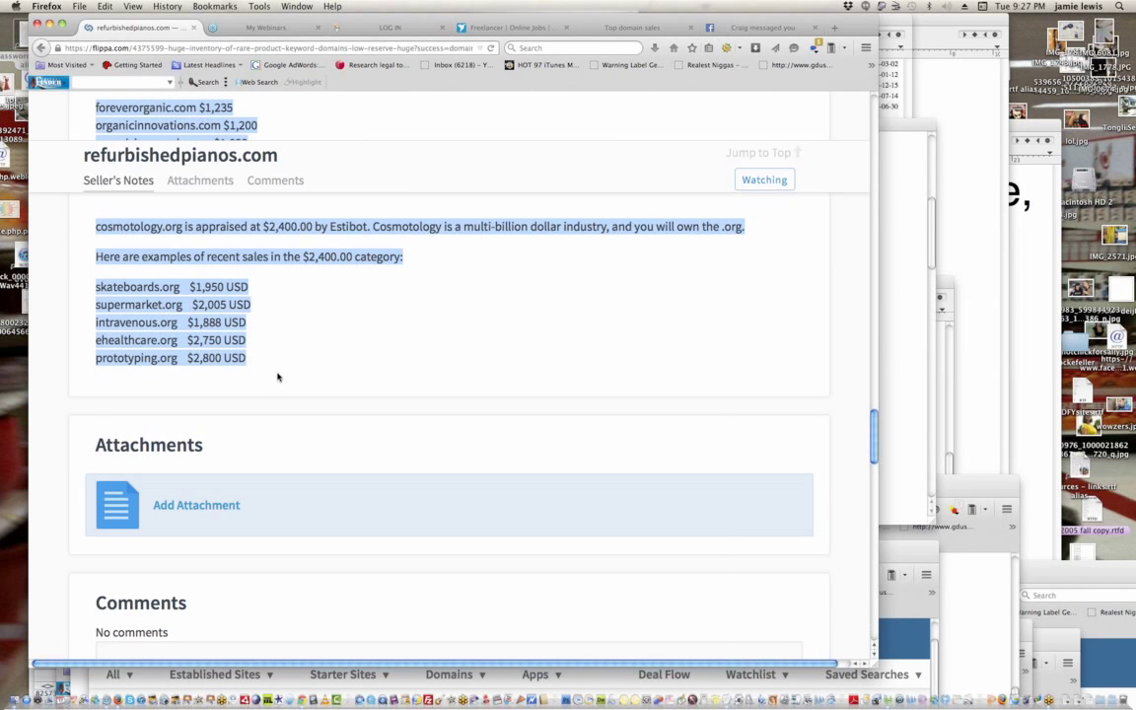
{"action": "key", "text": "super+c"}
- Switch to TextEdit, create a new document and paste the copied Seller's Notes into it
{"action": "left_click", "coordinate": [882, 291]}
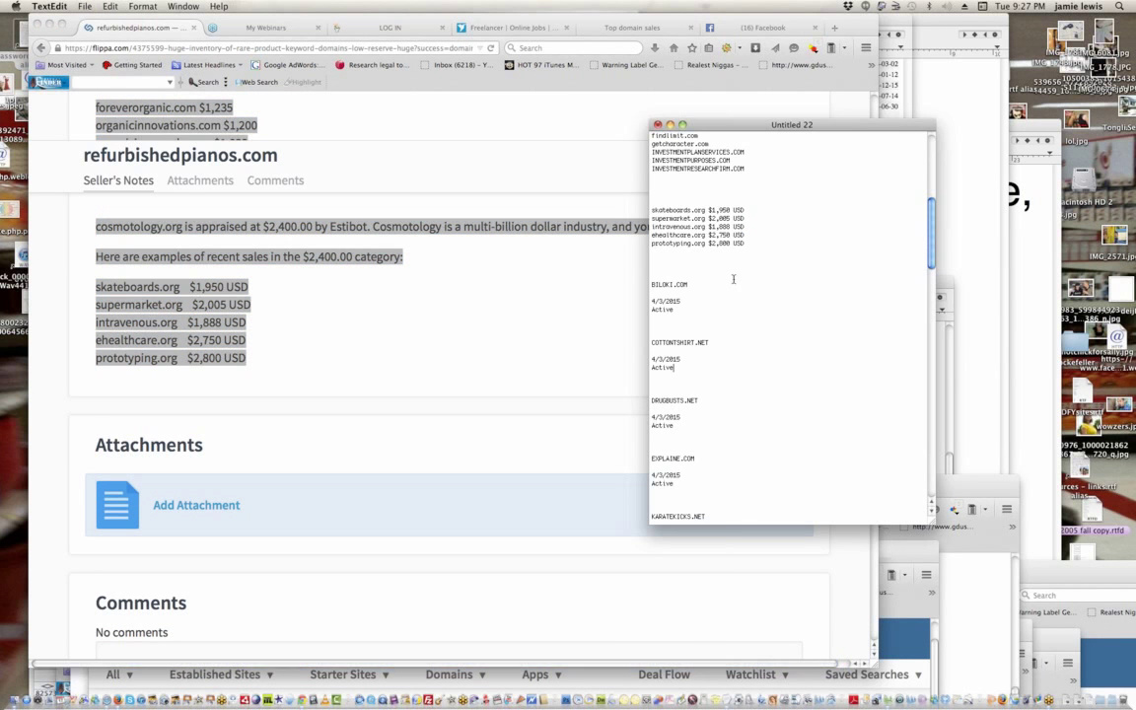
{"action": "left_click", "coordinate": [86, 6]}
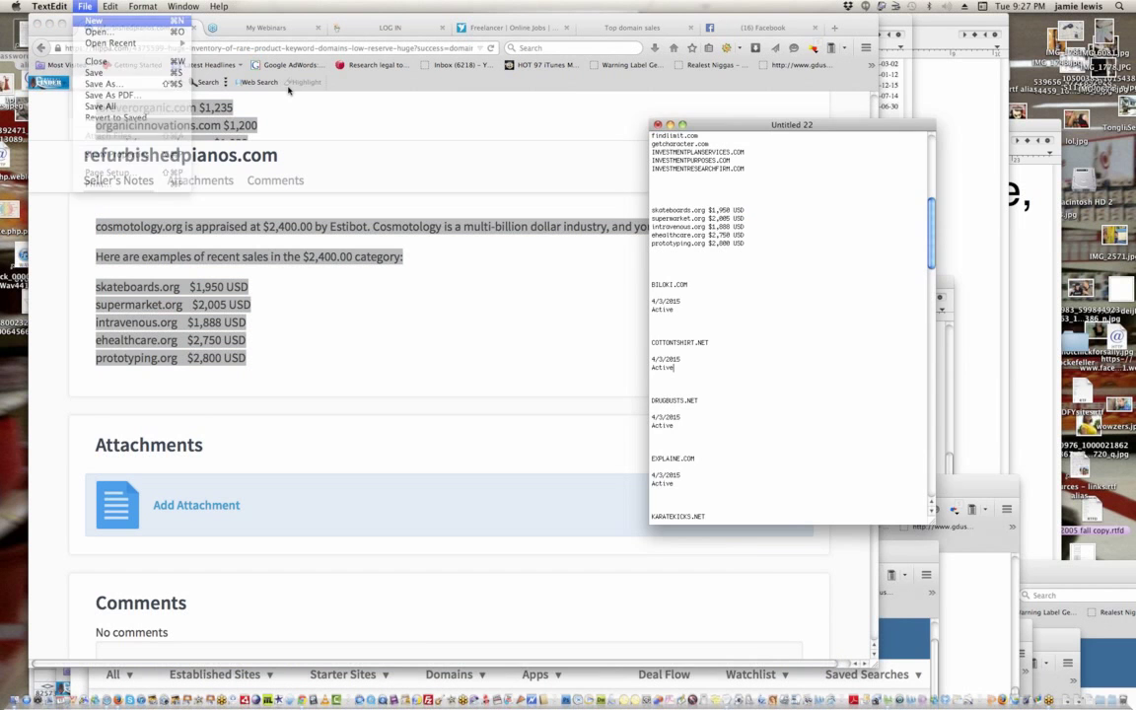
{"action": "left_click", "coordinate": [92, 21]}
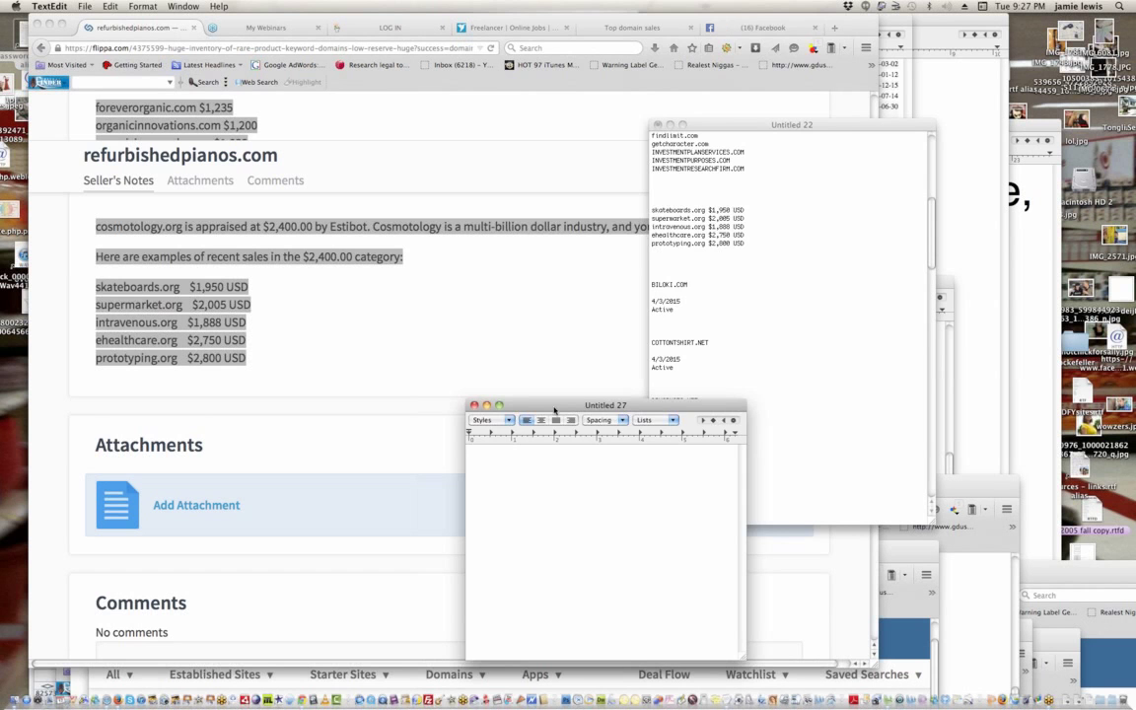
{"action": "left_click_drag", "start_coordinate": [553, 405], "coordinate": [558, 389]}
{"action": "left_click_drag", "start_coordinate": [583, 272], "coordinate": [646, 54]}
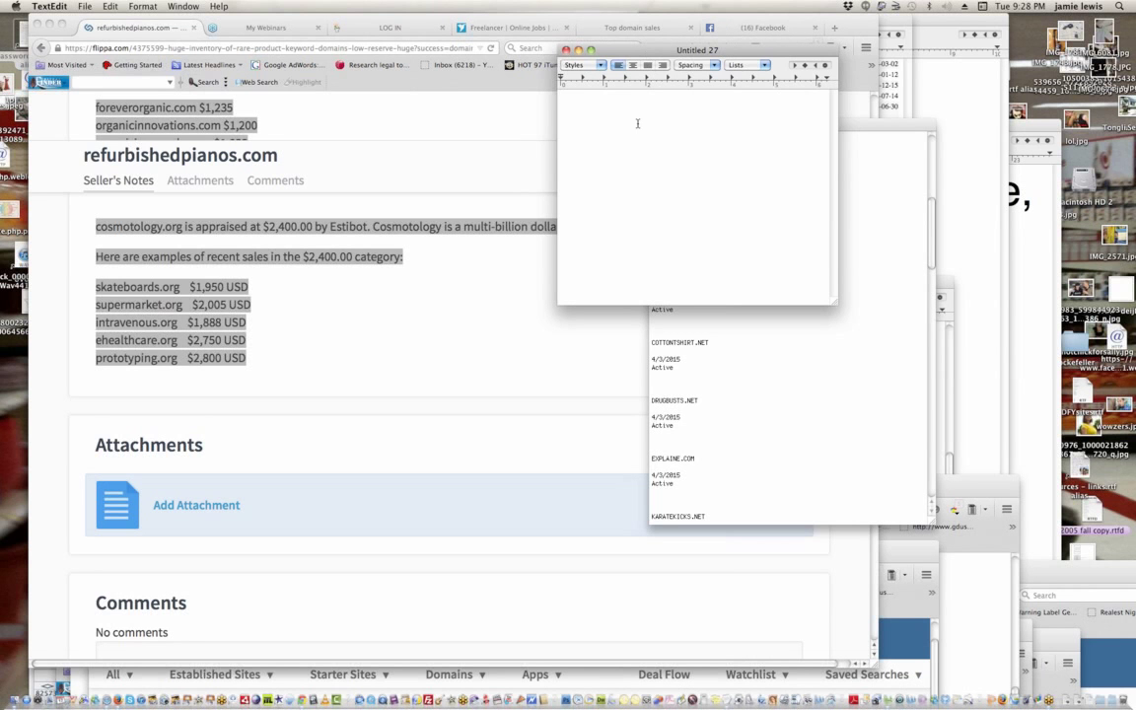
{"action": "key", "text": "super+v"}
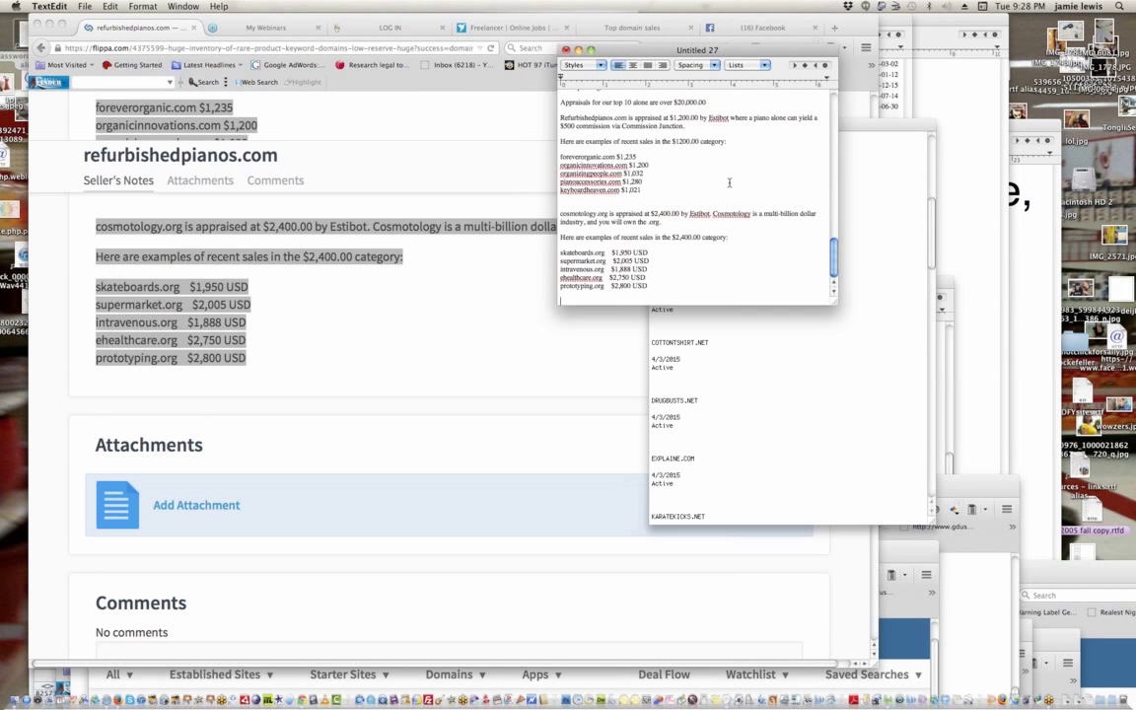
- Copy the entire text of the new TextEdit document and move its window farther from the listing text
{"action": "scroll", "coordinate": [788, 148], "scroll_direction": "up", "scroll_amount": 15}
{"action": "left_click", "coordinate": [716, 126]}
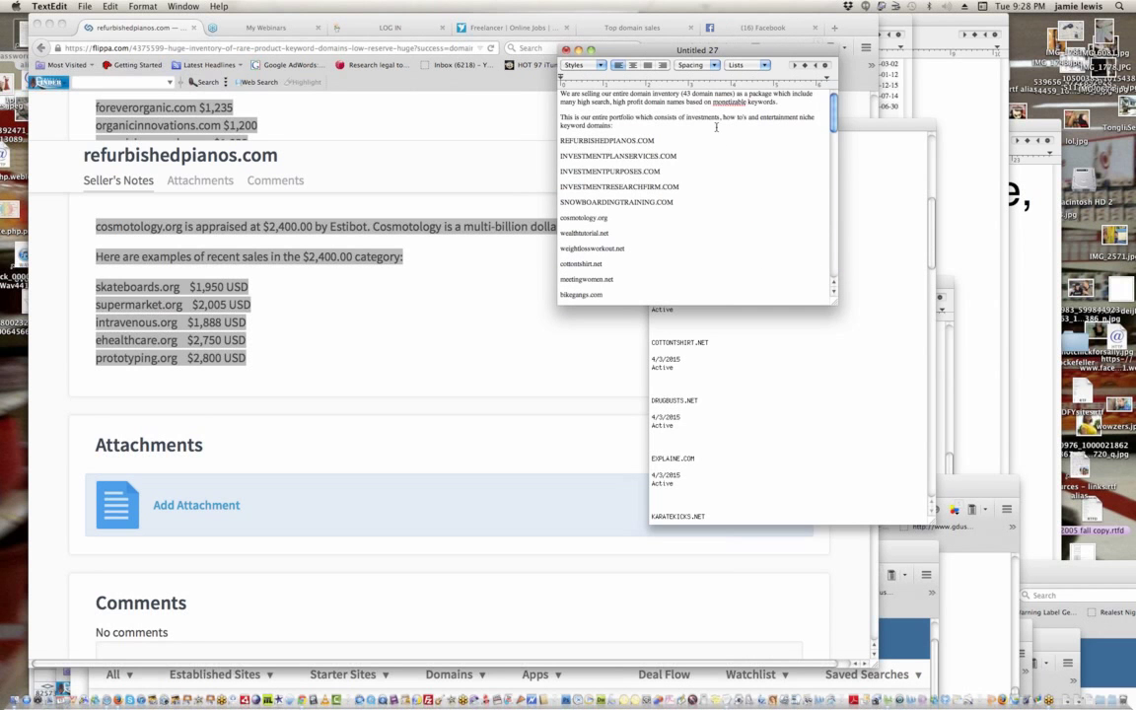
{"action": "key", "text": "super+a"}
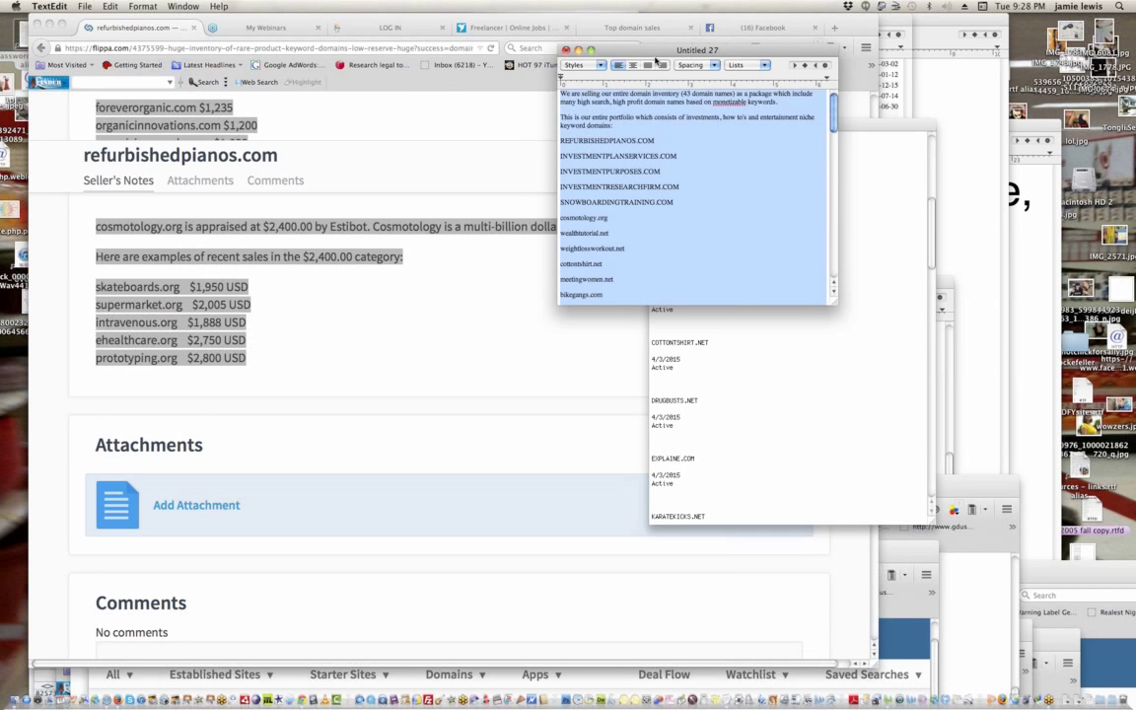
{"action": "left_click_drag", "start_coordinate": [680, 50], "coordinate": [786, 10]}
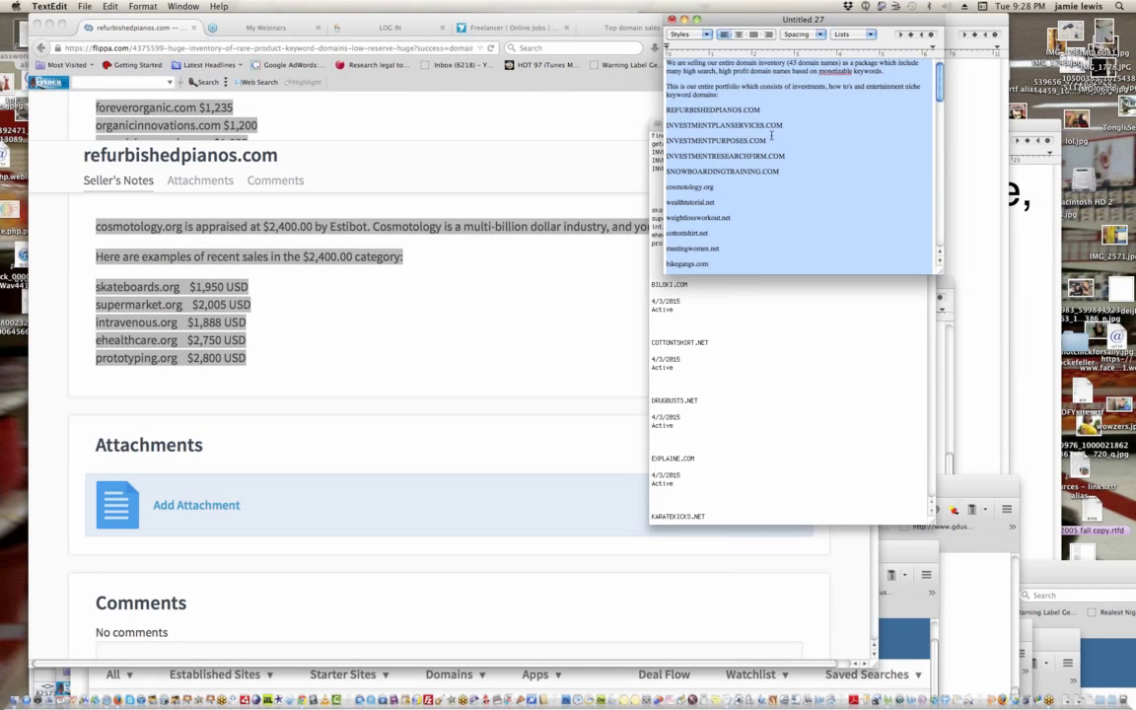
{"action": "key", "text": "super+c"}
- Review the live refurbishedpianos.com listing in Firefox, from its recommendations and auction statistics through the full Seller's Notes
{"action": "left_click", "coordinate": [477, 119]}
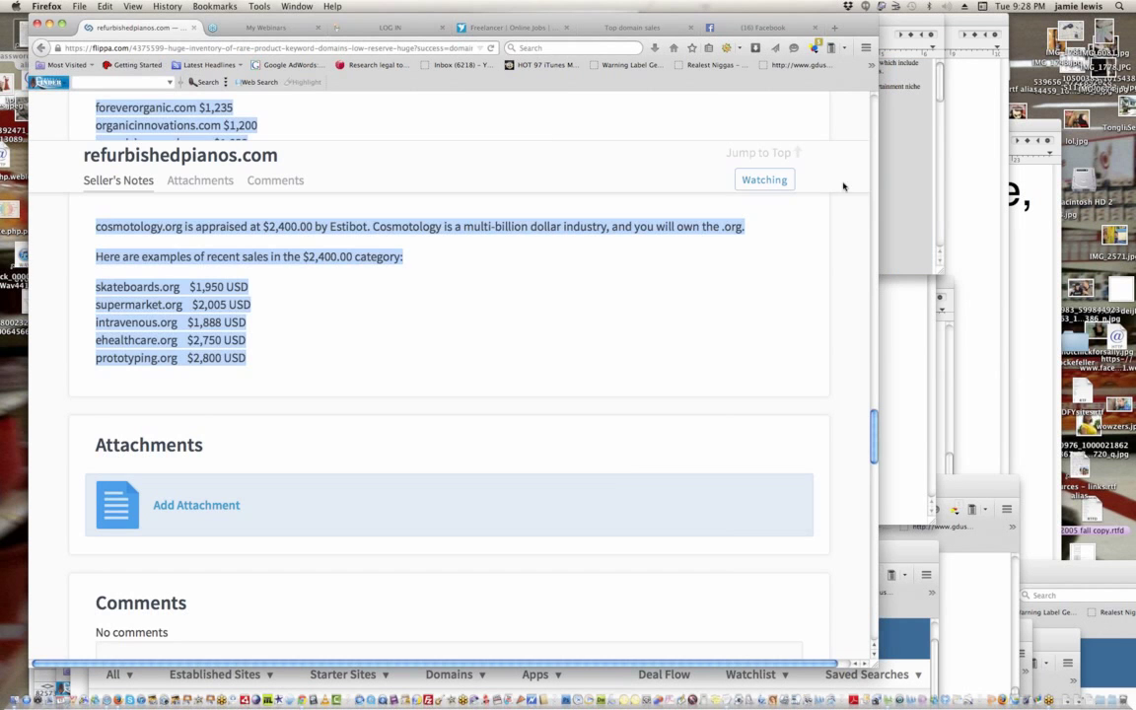
{"action": "scroll", "coordinate": [852, 393], "scroll_direction": "up", "scroll_amount": 15}
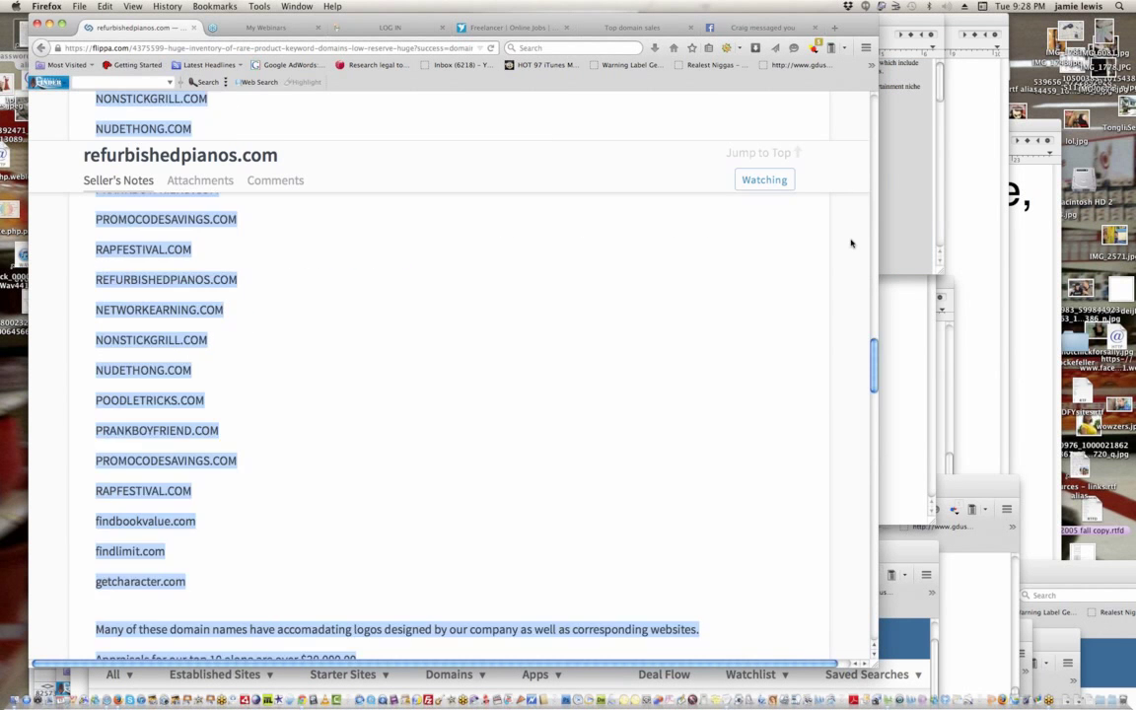
{"action": "scroll", "coordinate": [844, 172], "scroll_direction": "up", "scroll_amount": 6}
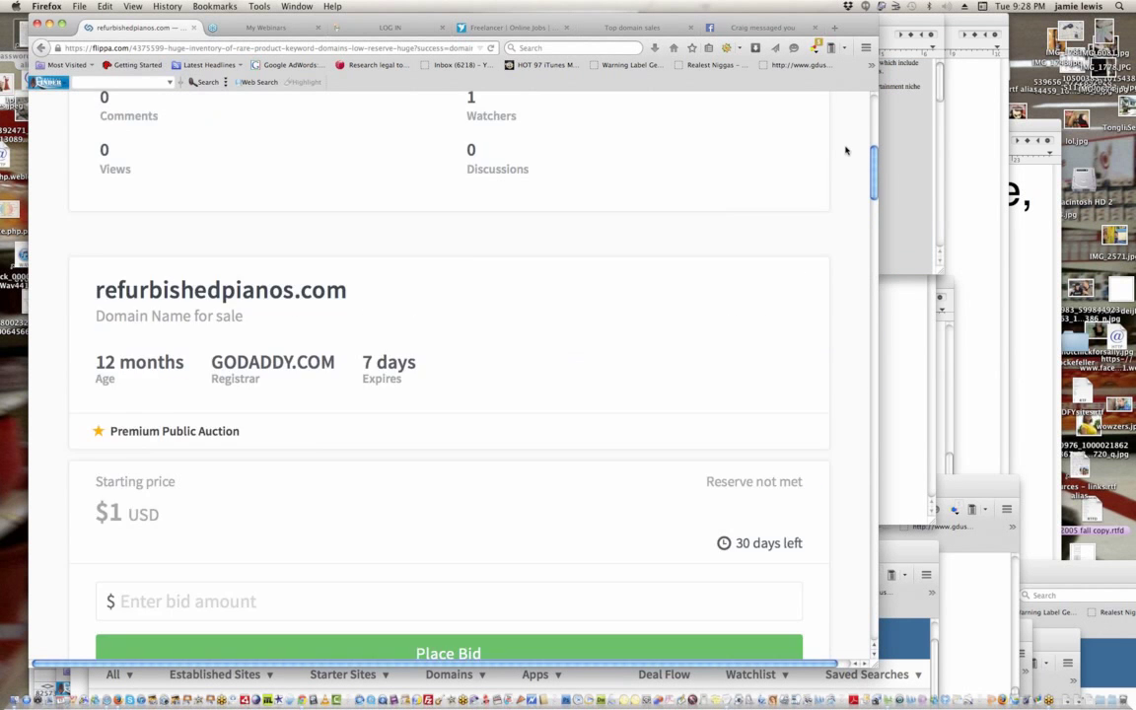
{"action": "scroll", "coordinate": [850, 135], "scroll_direction": "up", "scroll_amount": 5}
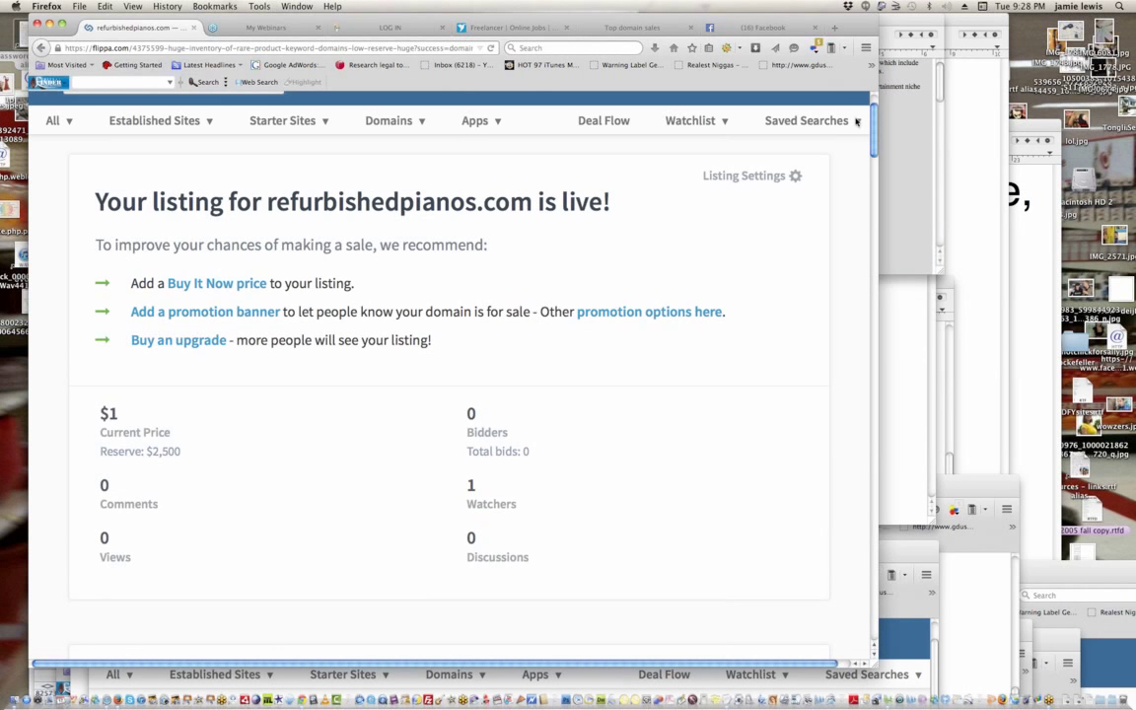
{"action": "scroll", "coordinate": [855, 124], "scroll_direction": "down", "scroll_amount": 2}
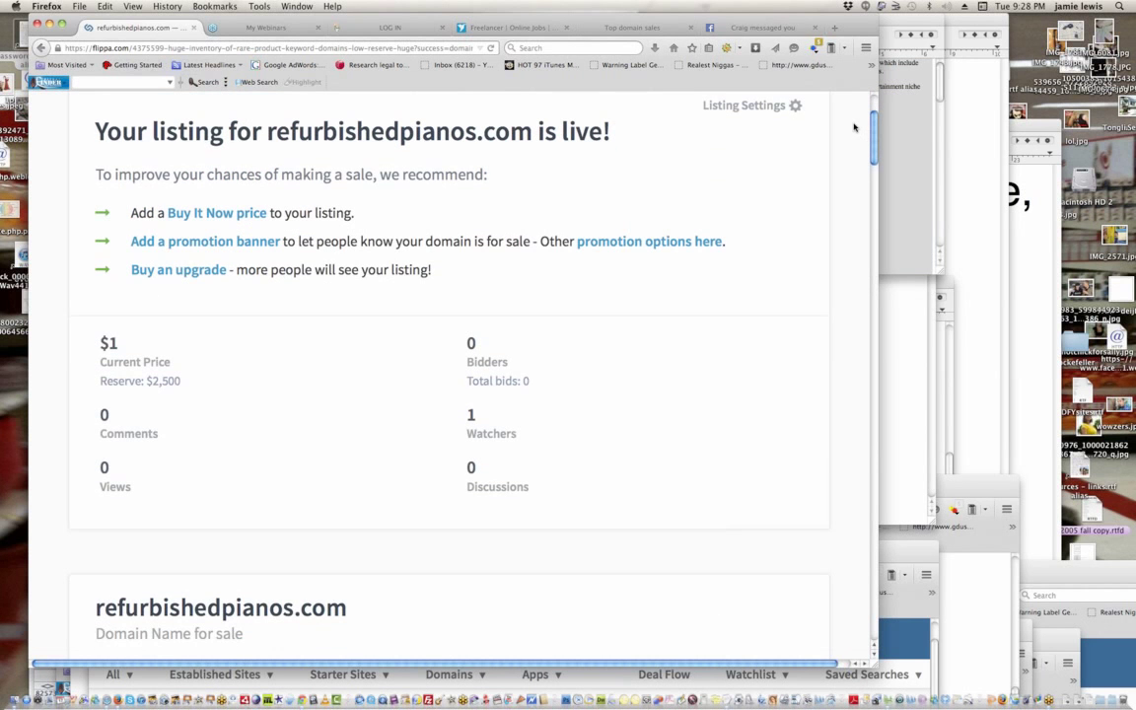
{"action": "scroll", "coordinate": [854, 128], "scroll_direction": "down", "scroll_amount": 1}
{"action": "scroll", "coordinate": [854, 132], "scroll_direction": "down", "scroll_amount": 3}
{"action": "scroll", "coordinate": [846, 151], "scroll_direction": "down", "scroll_amount": 20}
{"action": "scroll", "coordinate": [830, 254], "scroll_direction": "down", "scroll_amount": 15}
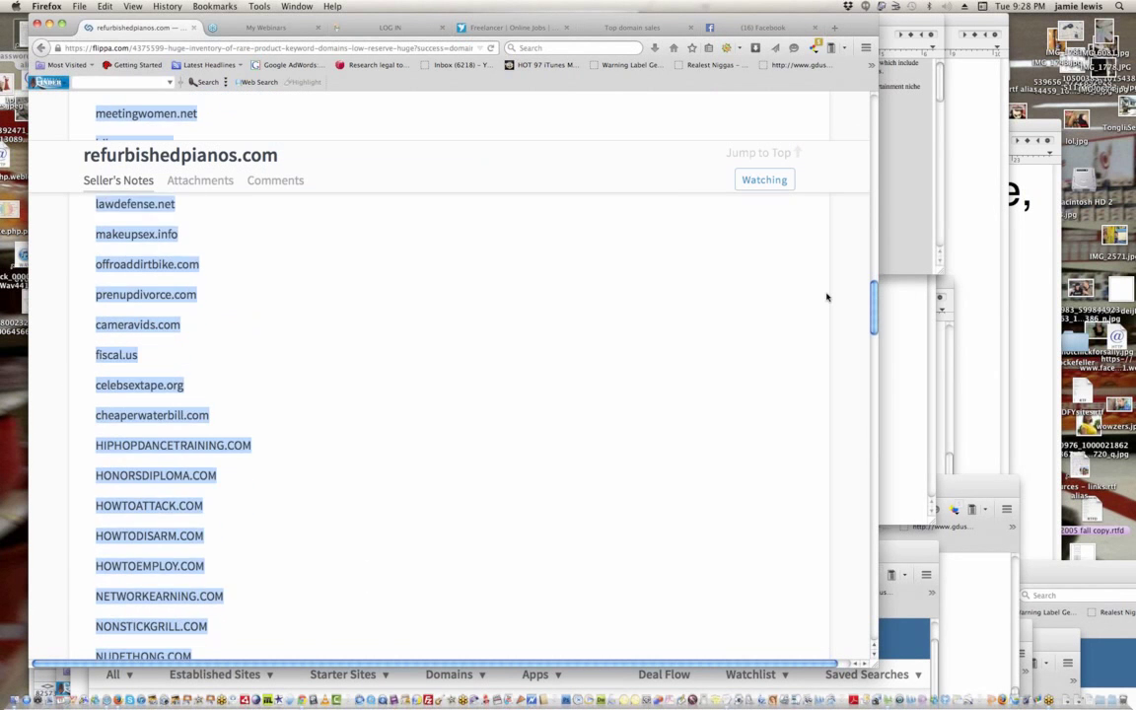
{"action": "scroll", "coordinate": [824, 329], "scroll_direction": "down", "scroll_amount": 8}
{"action": "scroll", "coordinate": [826, 357], "scroll_direction": "down", "scroll_amount": 10}
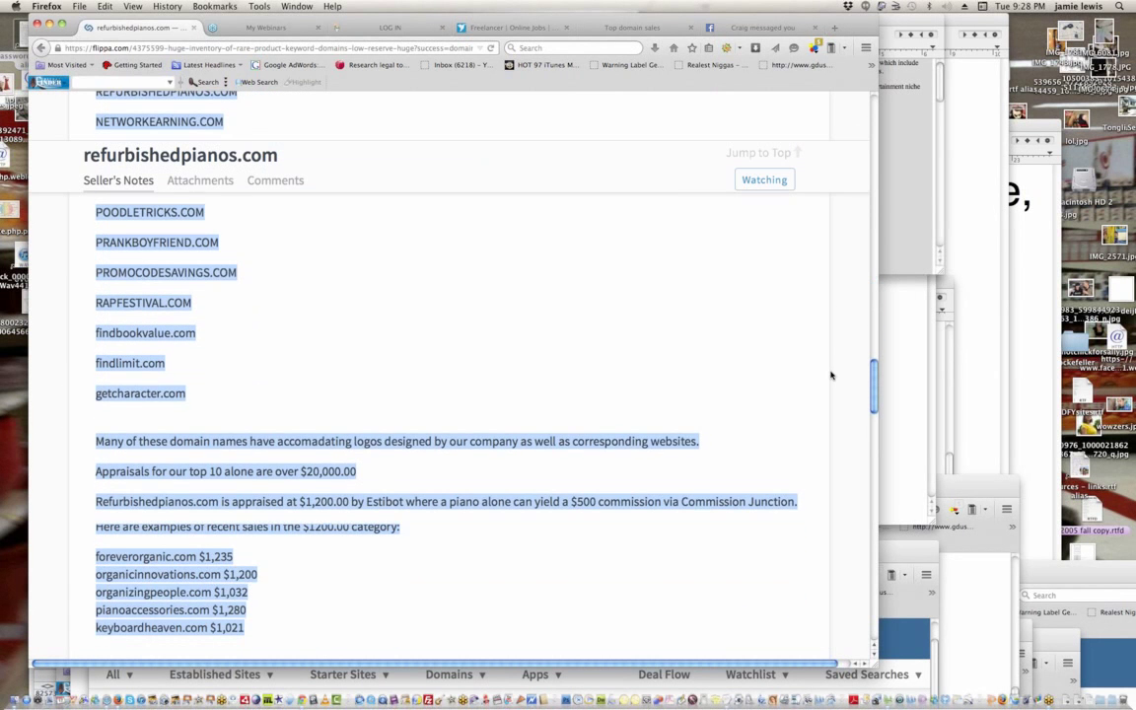
{"action": "scroll", "coordinate": [830, 380], "scroll_direction": "down", "scroll_amount": 4}
{"action": "scroll", "coordinate": [833, 394], "scroll_direction": "down", "scroll_amount": 5}
{"action": "scroll", "coordinate": [839, 387], "scroll_direction": "up", "scroll_amount": 15}
{"action": "scroll", "coordinate": [830, 222], "scroll_direction": "up", "scroll_amount": 12}
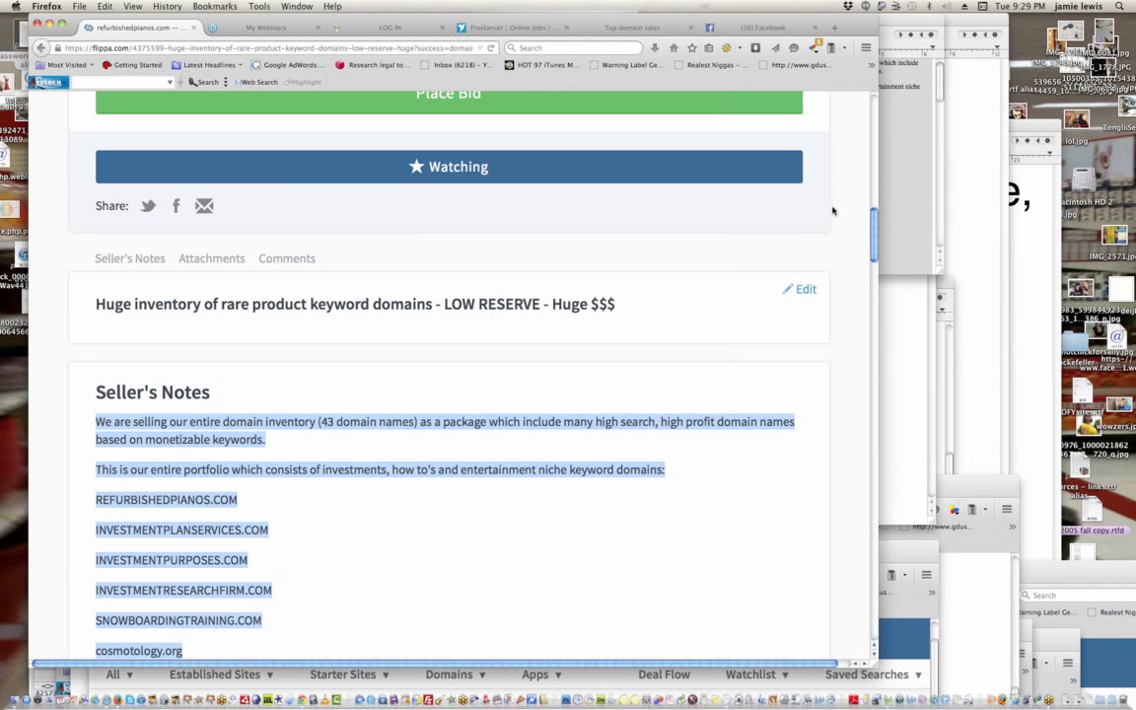
{"action": "scroll", "coordinate": [833, 210], "scroll_direction": "up", "scroll_amount": 20}
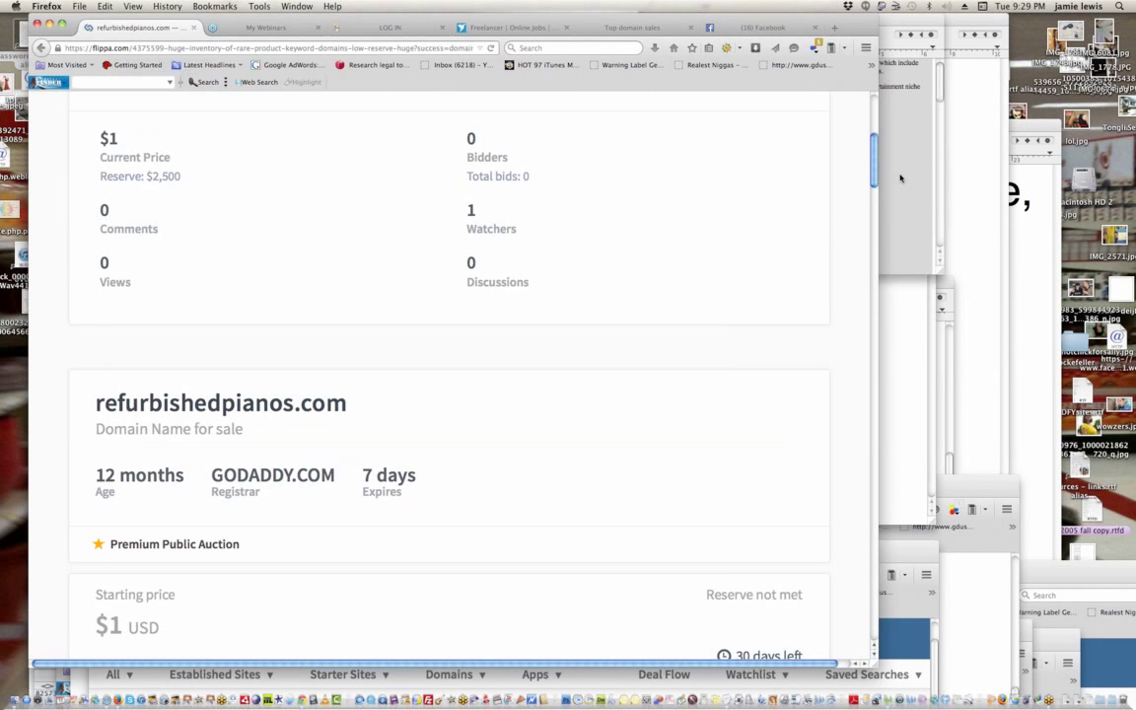
- Launch Adobe GoLive CS2, decline registration and dismiss the welcome dialog
{"action": "left_click", "coordinate": [900, 177]}
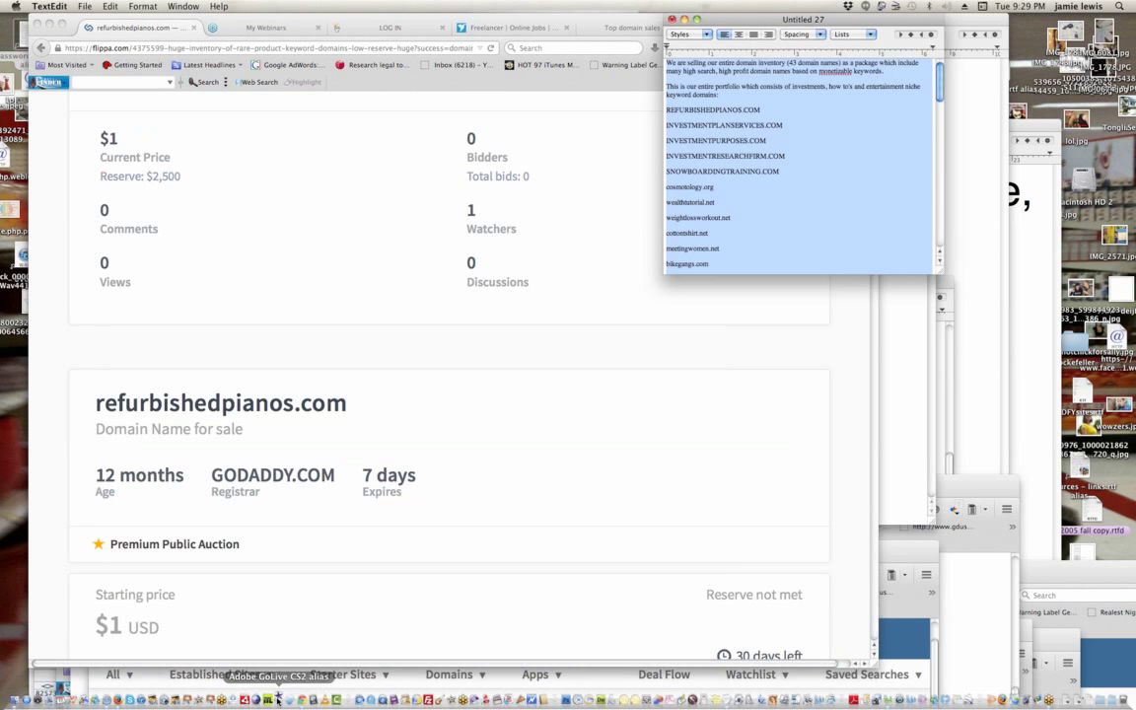
{"action": "left_click", "coordinate": [280, 698]}
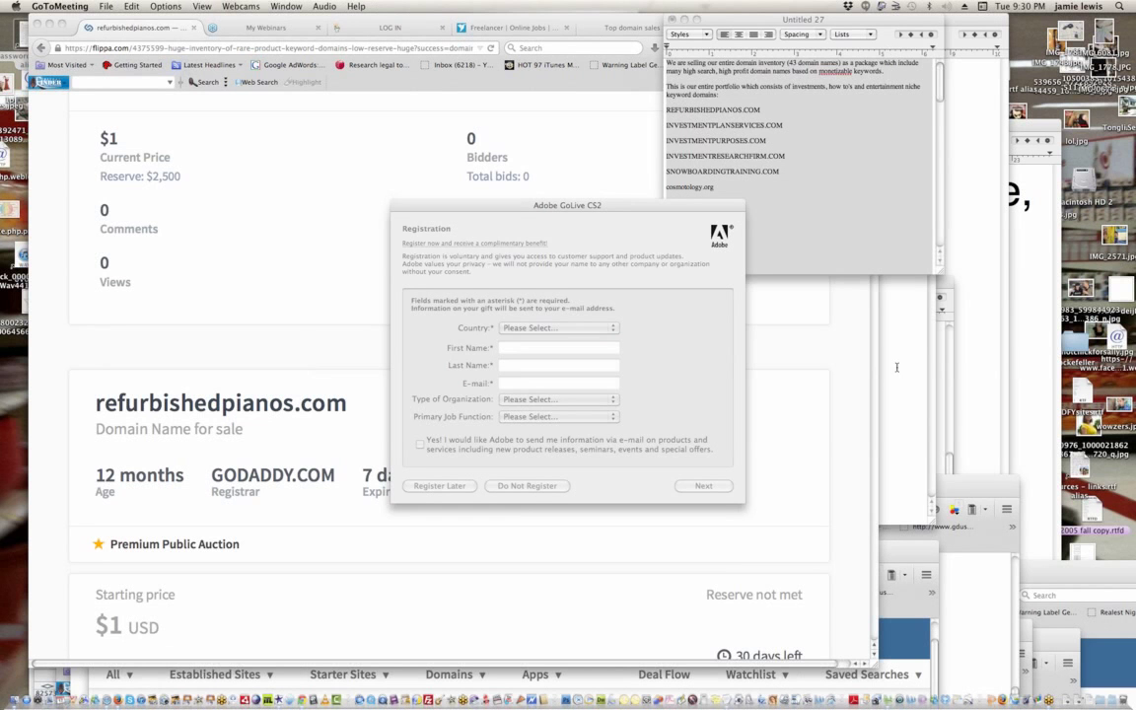
{"action": "left_click", "coordinate": [526, 486]}
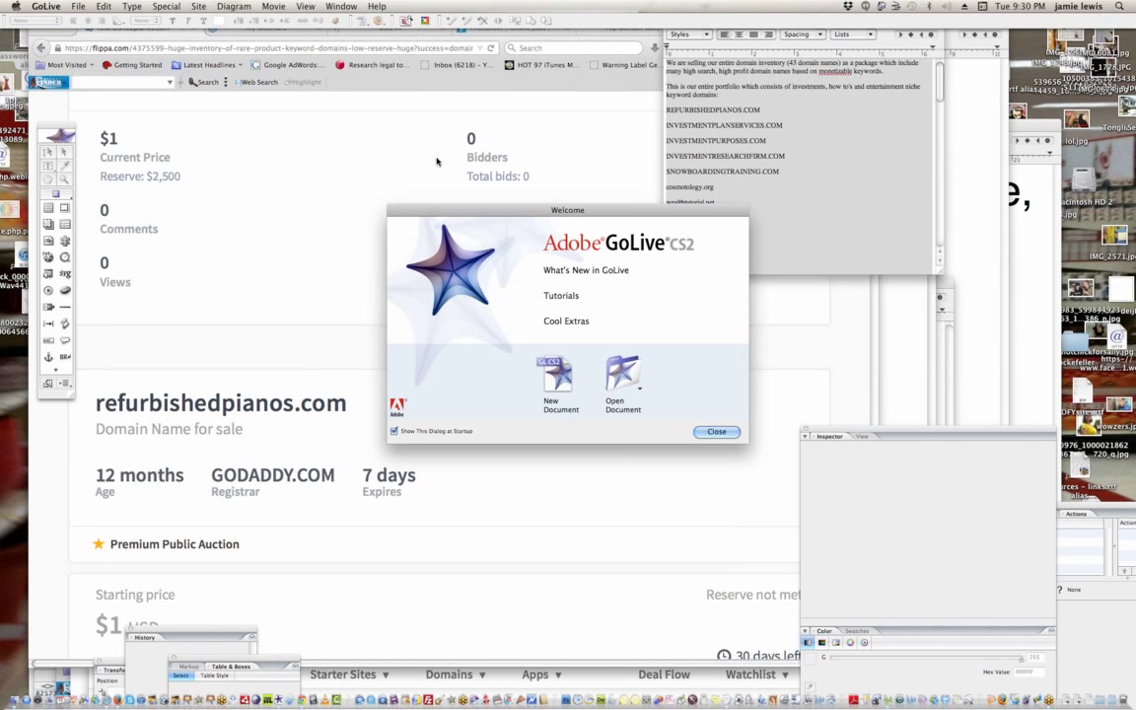
{"action": "key", "text": "Return"}
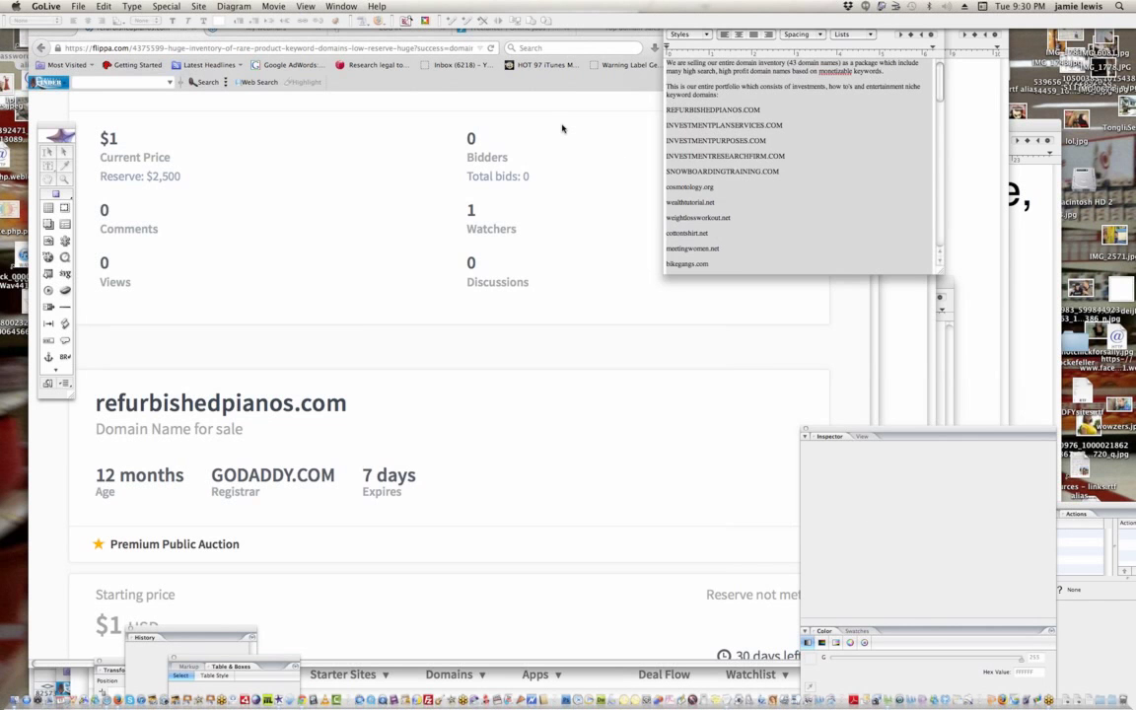
- Open the GoLive site document TheSingingGuru.com.site from the TheSingingGuru.com folder
{"action": "key", "text": "super+o"}
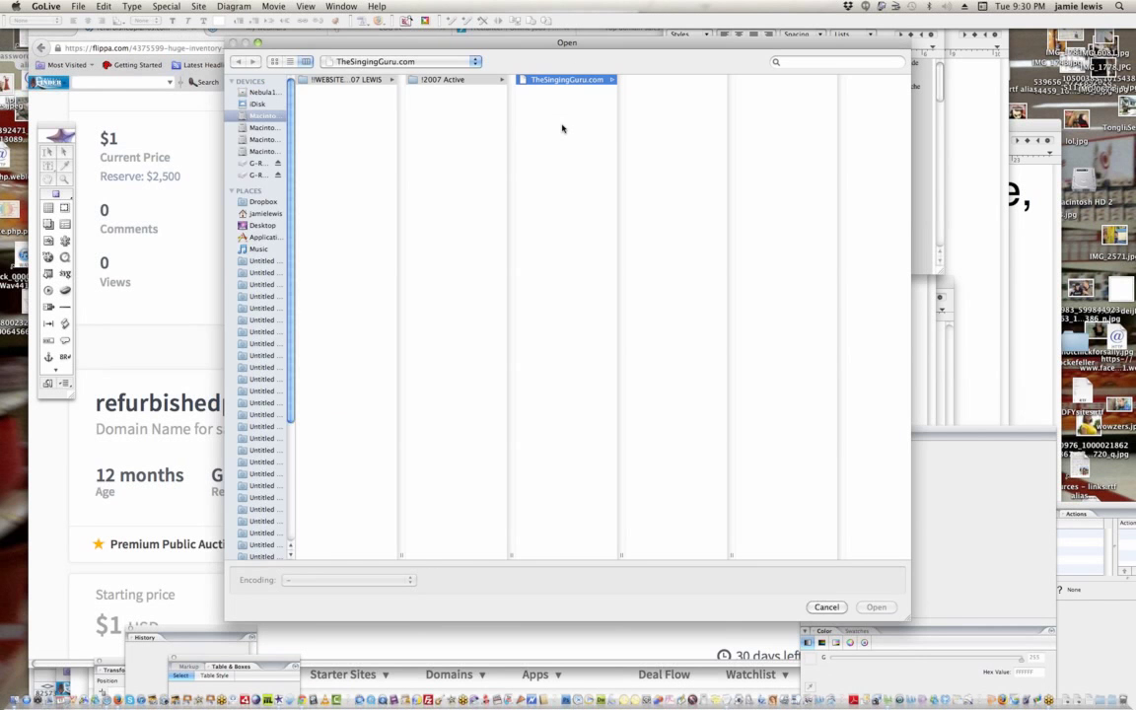
{"action": "left_click_drag", "start_coordinate": [582, 43], "coordinate": [535, 46]}
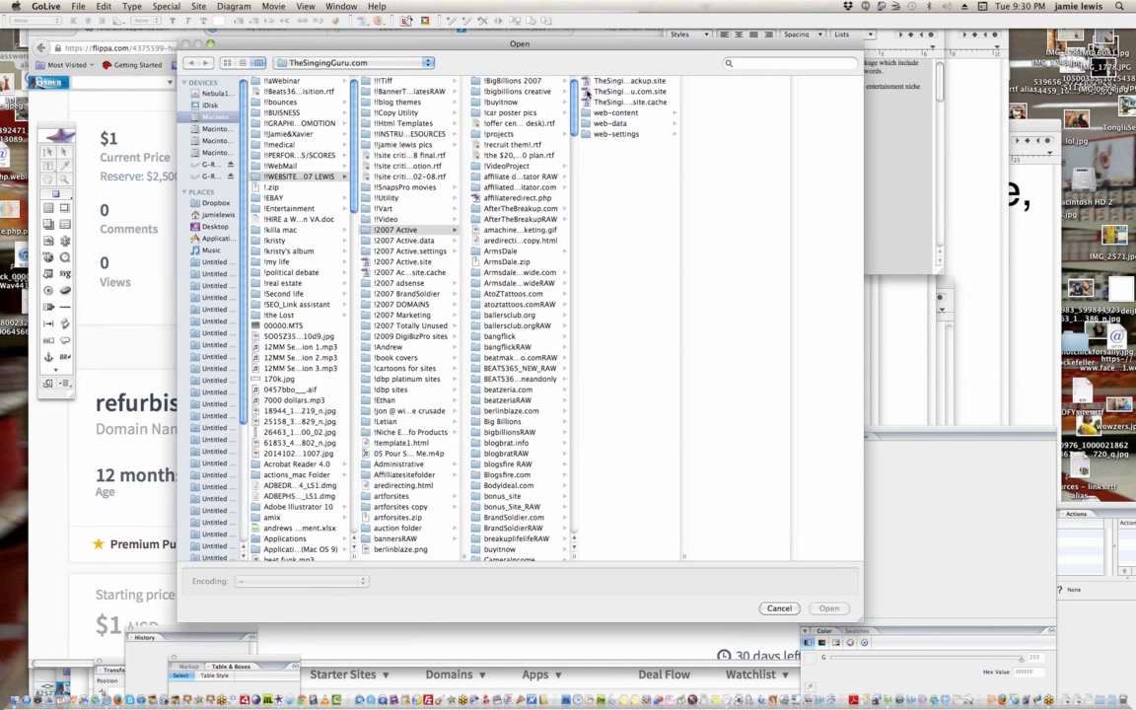
{"action": "left_click", "coordinate": [586, 92]}
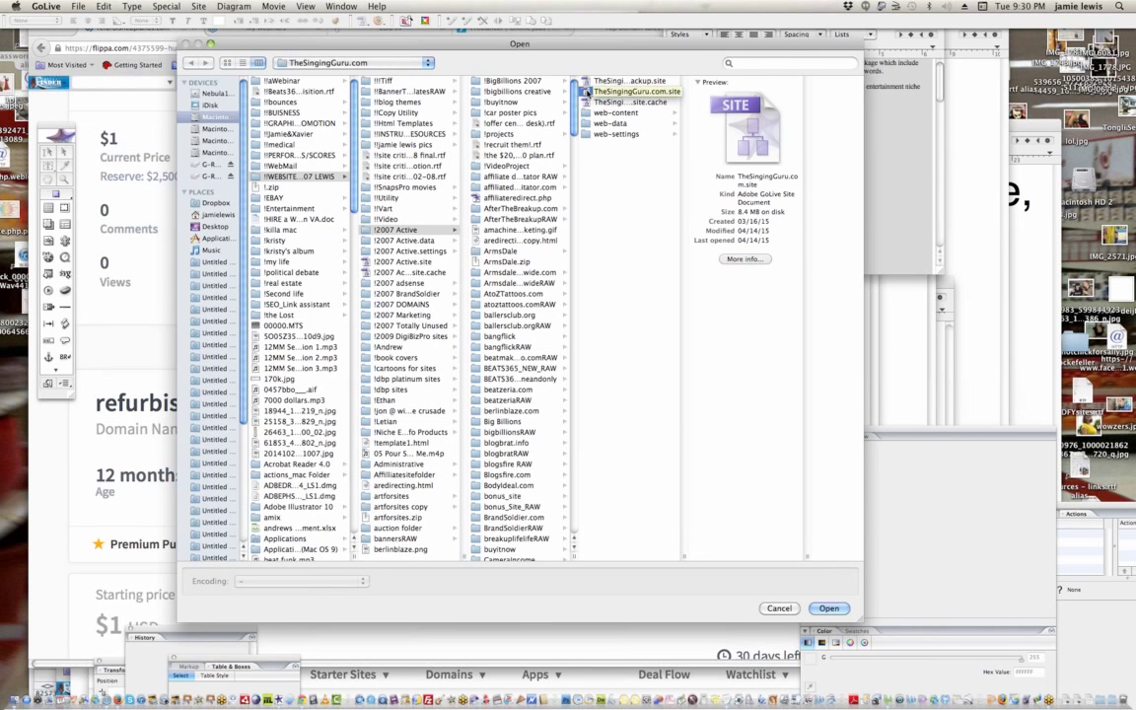
{"action": "double_click", "coordinate": [586, 92]}
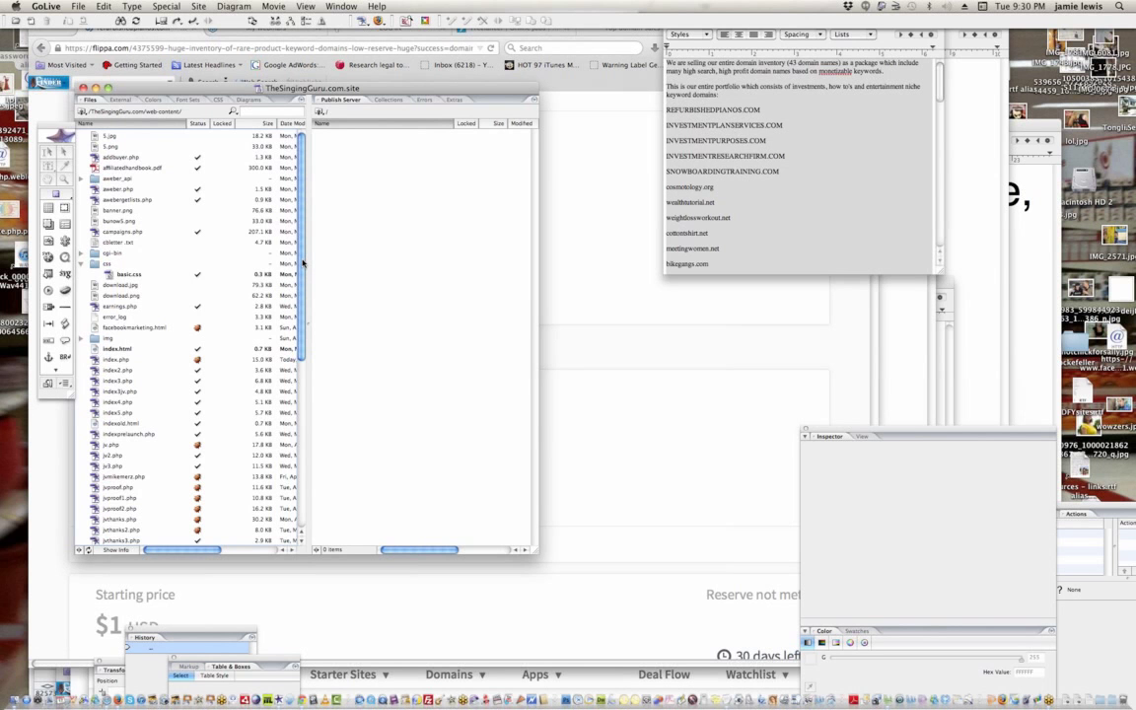
- Open earnings.php from the site's web-content files, delete all its page content and enlarge the document window
{"action": "scroll", "coordinate": [303, 262], "scroll_direction": "down", "scroll_amount": 6}
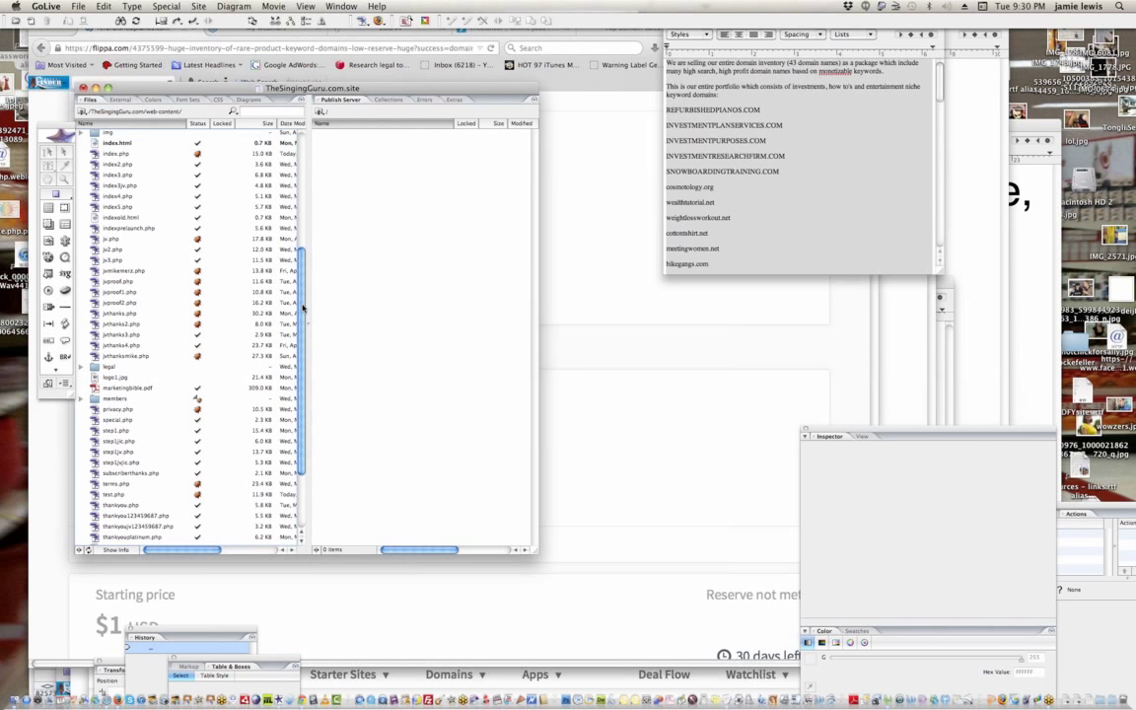
{"action": "scroll", "coordinate": [303, 309], "scroll_direction": "down", "scroll_amount": 3}
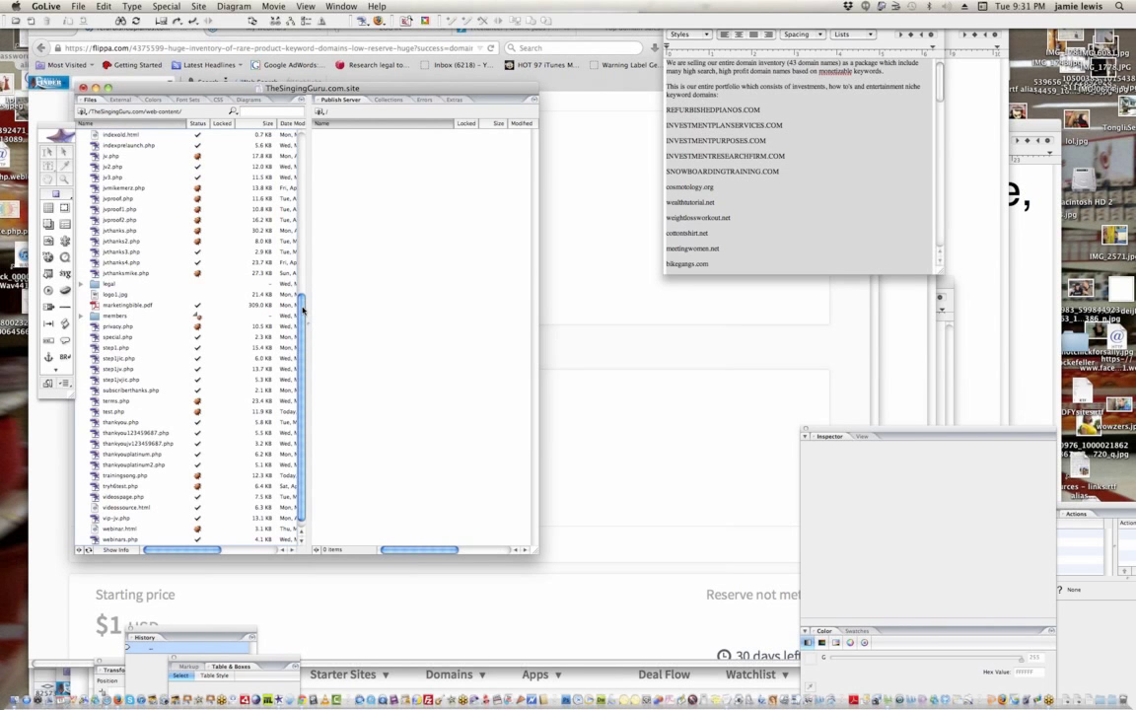
{"action": "scroll", "coordinate": [302, 312], "scroll_direction": "up", "scroll_amount": 1}
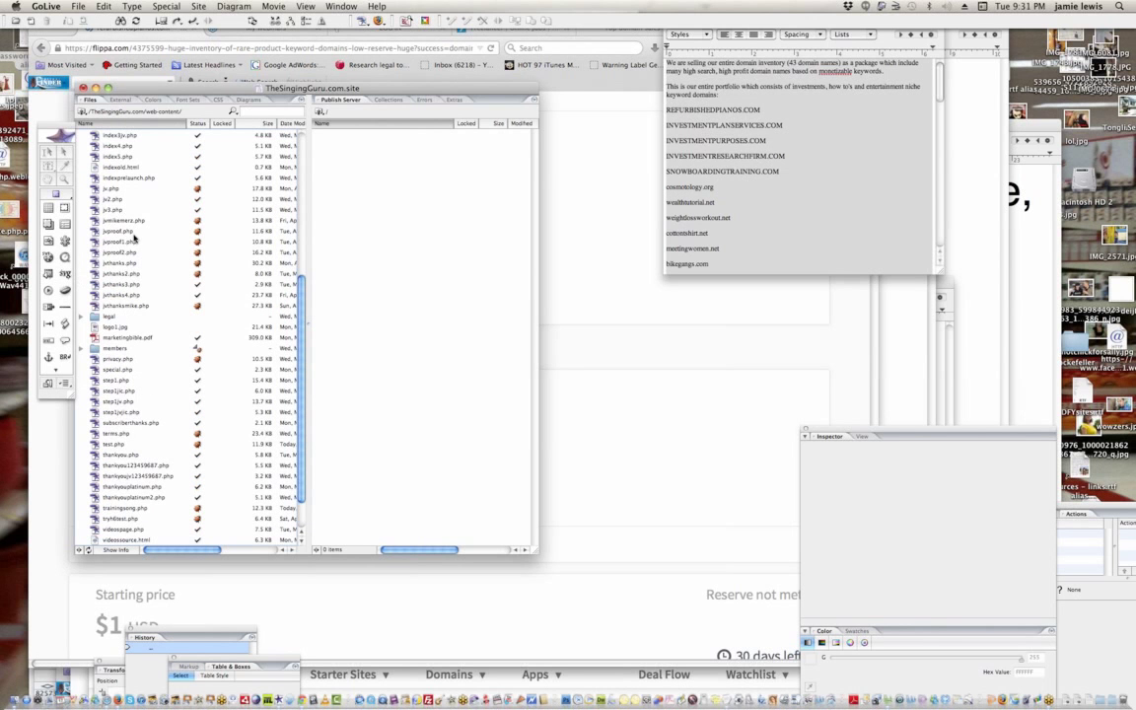
{"action": "scroll", "coordinate": [111, 182], "scroll_direction": "up", "scroll_amount": 1}
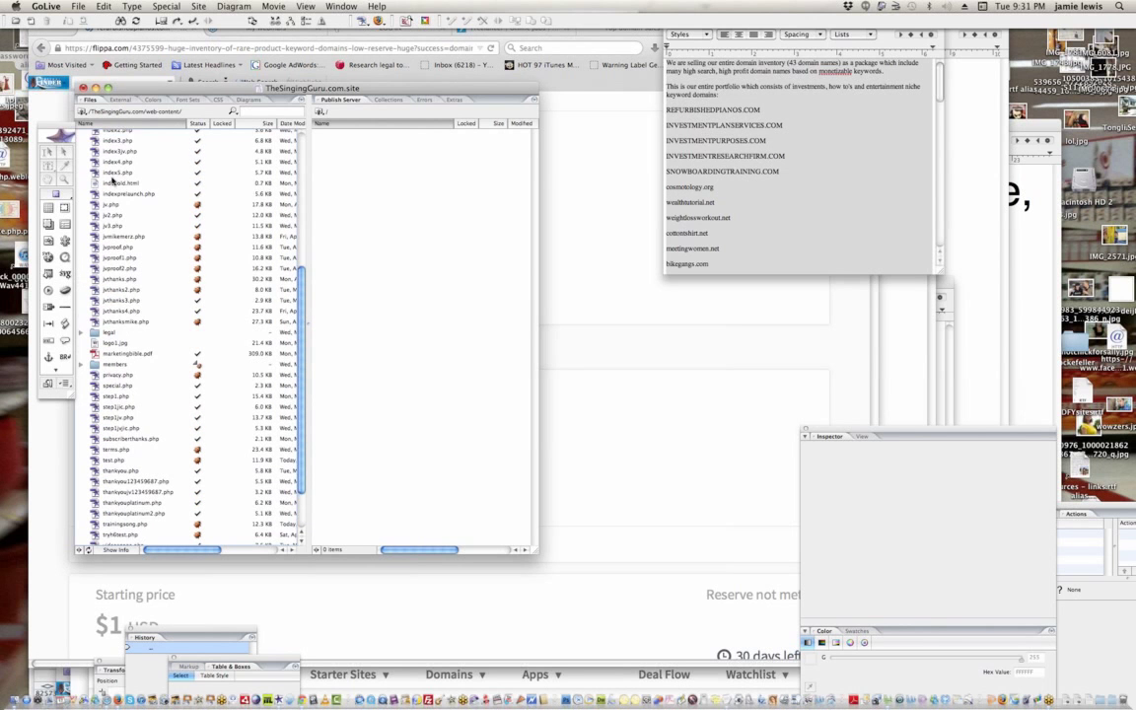
{"action": "left_click_drag", "start_coordinate": [302, 282], "coordinate": [292, 204]}
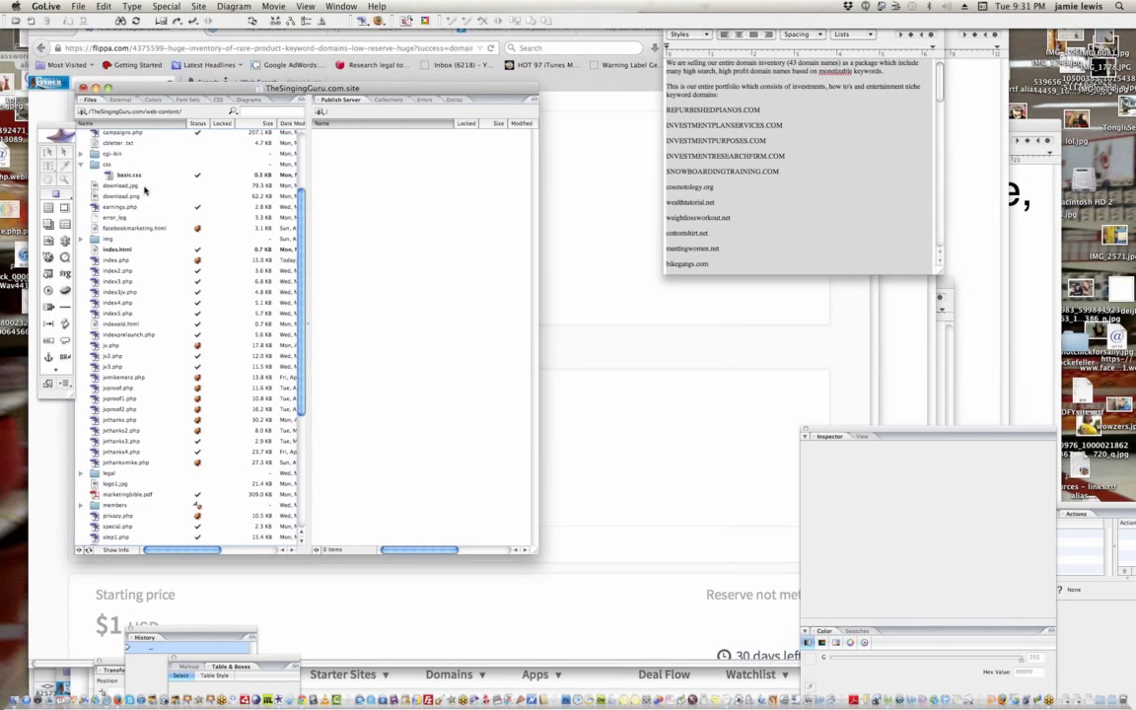
{"action": "left_click", "coordinate": [96, 208]}
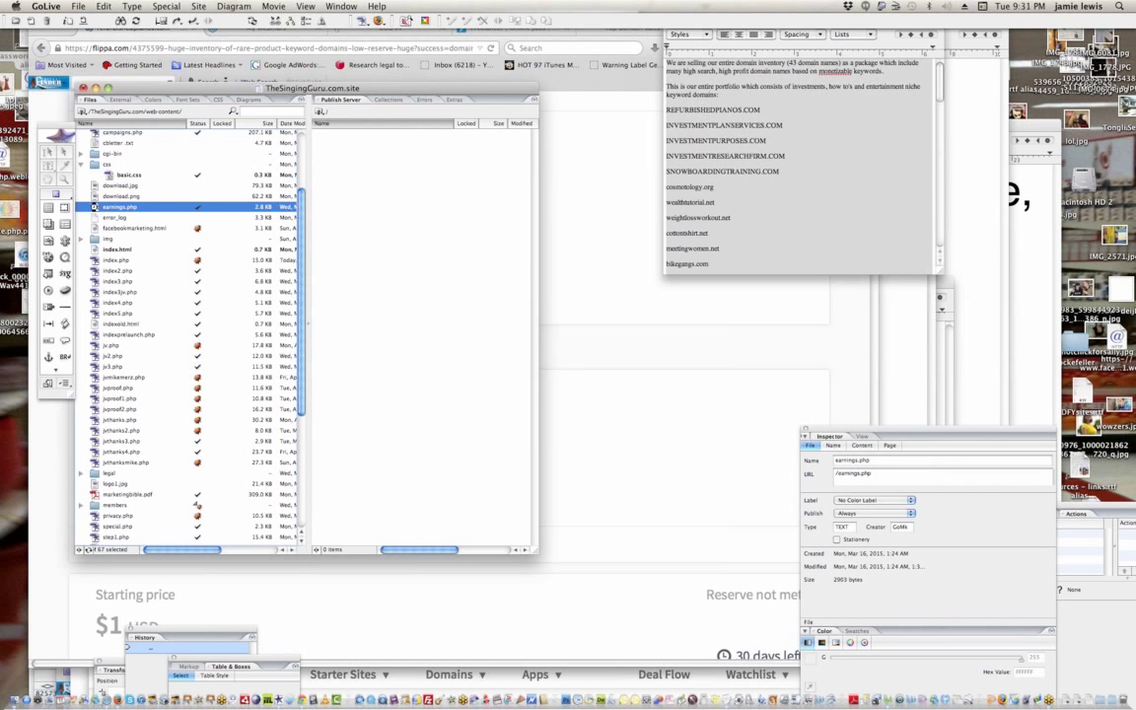
{"action": "double_click", "coordinate": [96, 208]}
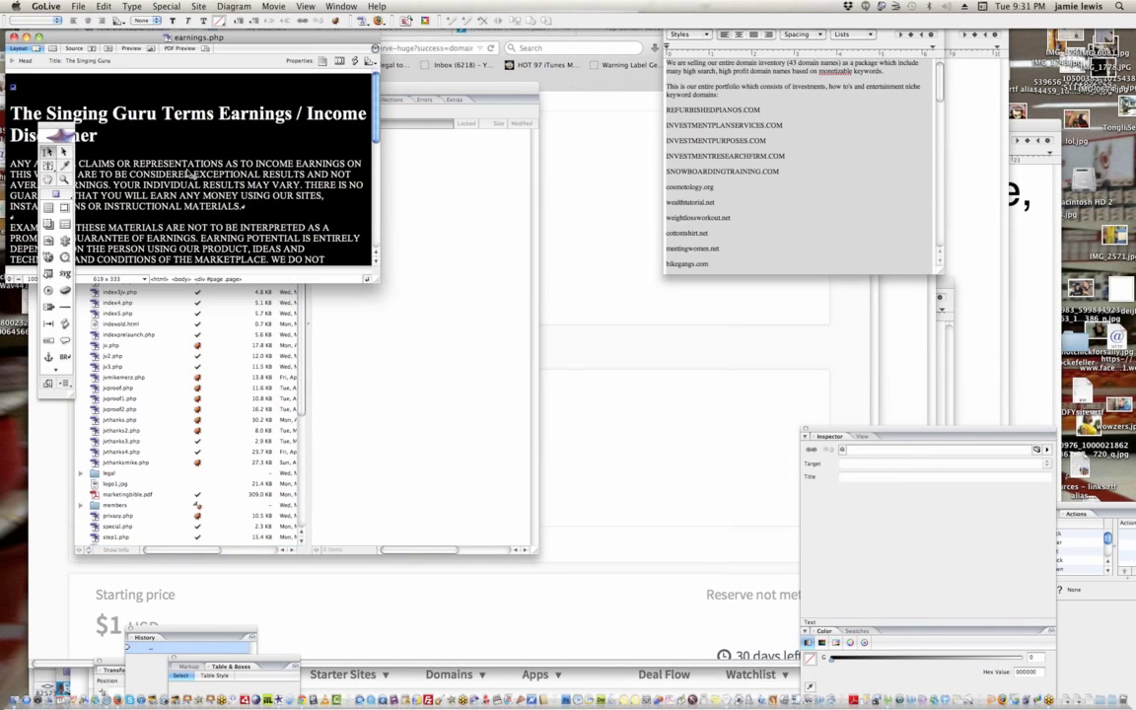
{"action": "key", "text": "Delete"}
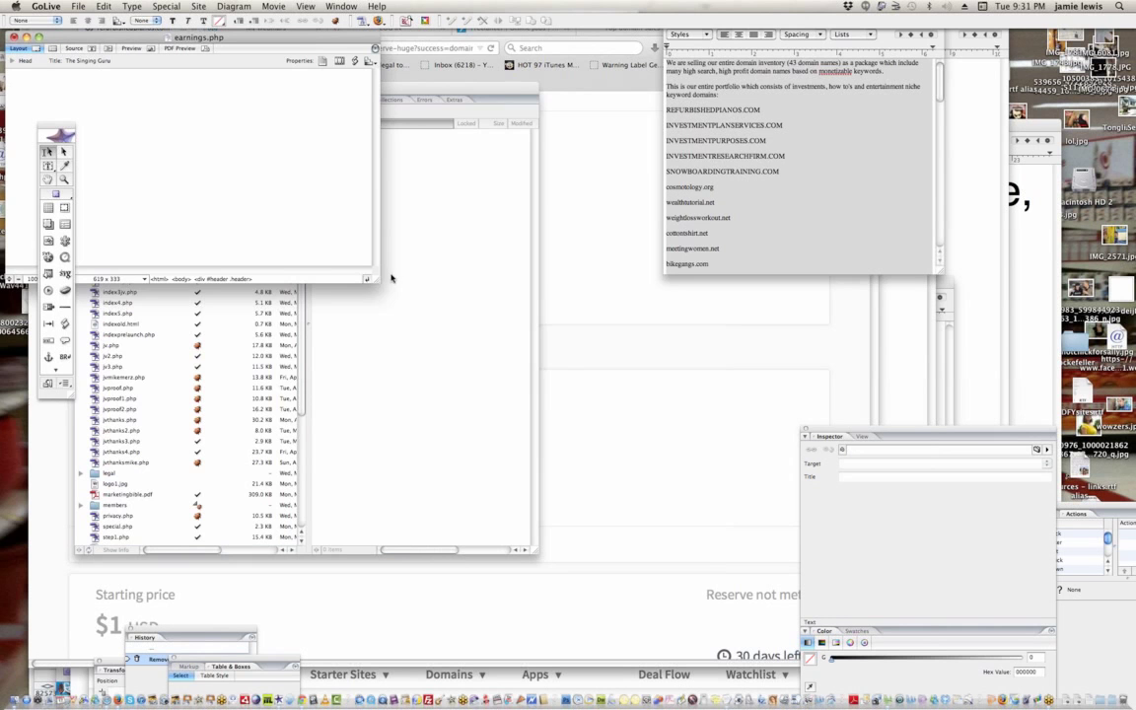
{"action": "left_click_drag", "start_coordinate": [532, 409], "coordinate": [647, 573]}
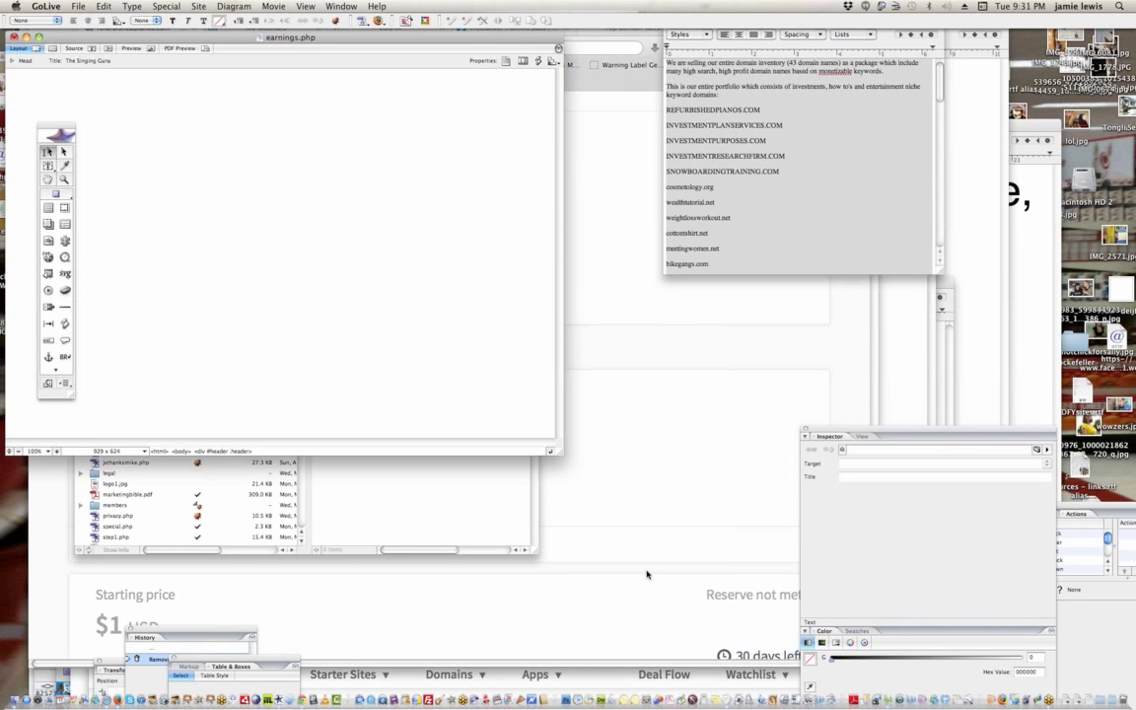
- Insert a table on the blank page and set it to 1 row, 1 column and border 0
{"action": "left_click_drag", "start_coordinate": [67, 225], "coordinate": [248, 154]}
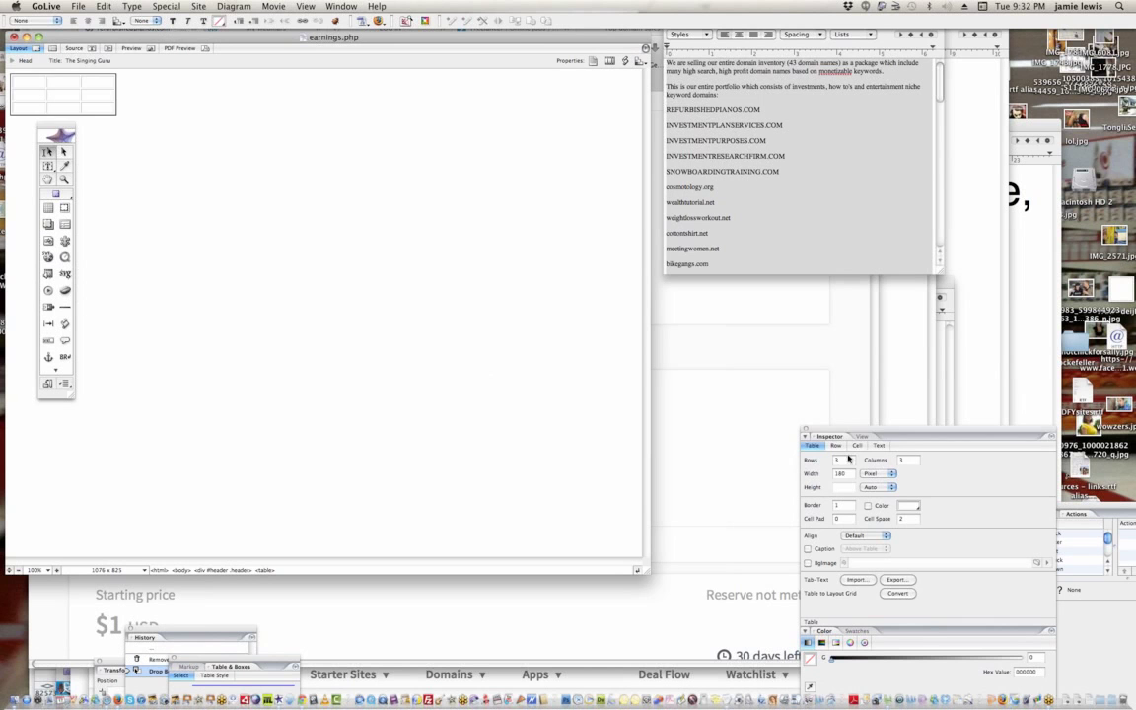
{"action": "left_click", "coordinate": [827, 461]}
{"action": "type", "text": "1"}
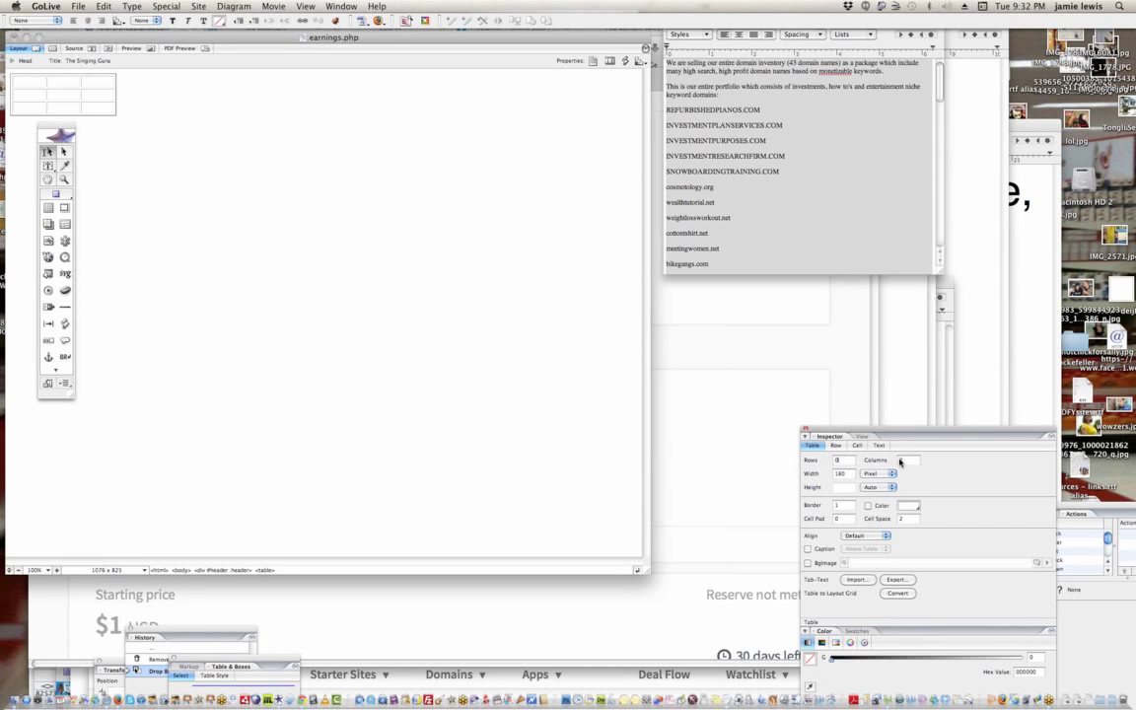
{"action": "key", "text": "Tab"}
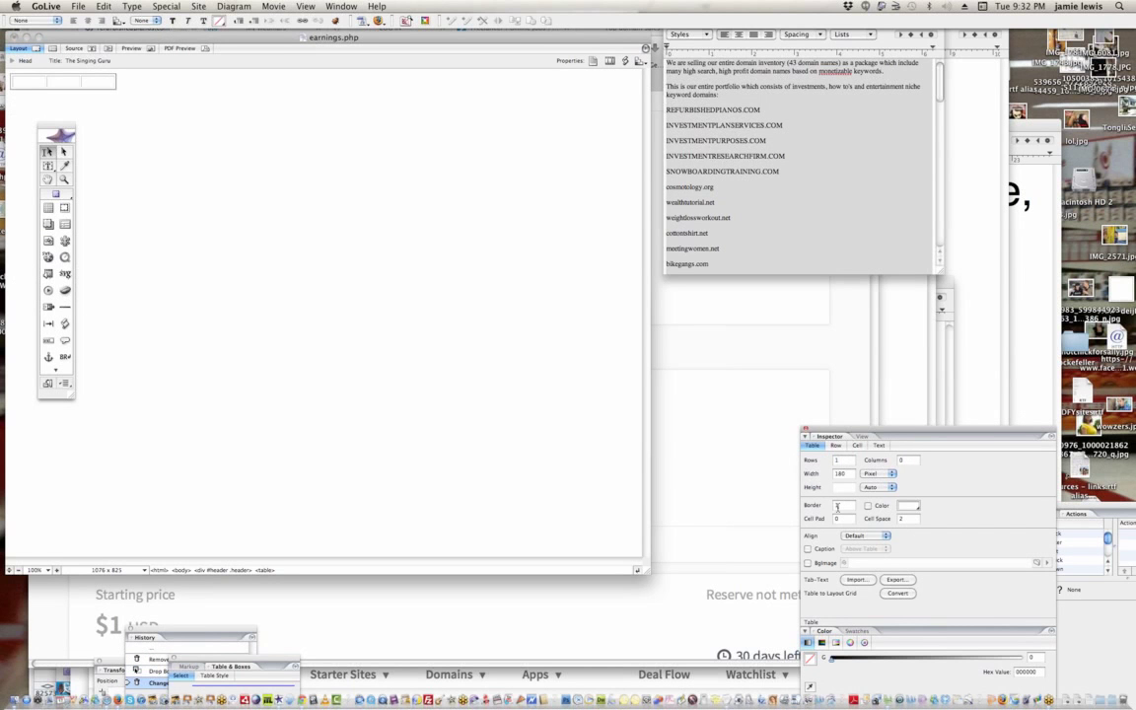
{"action": "type", "text": "1"}
{"action": "key", "text": "Tab"}
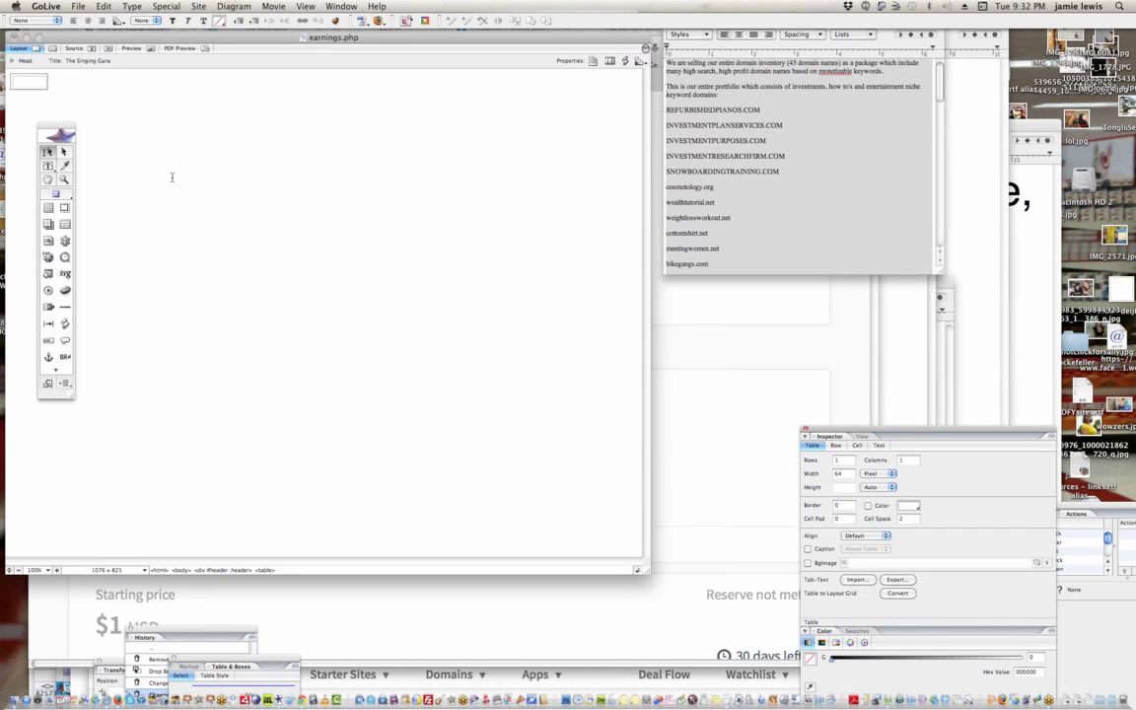
- Widen the single-cell table to nearly two-thirds of the page width and place the text cursor beside it
{"action": "left_click", "coordinate": [30, 78]}
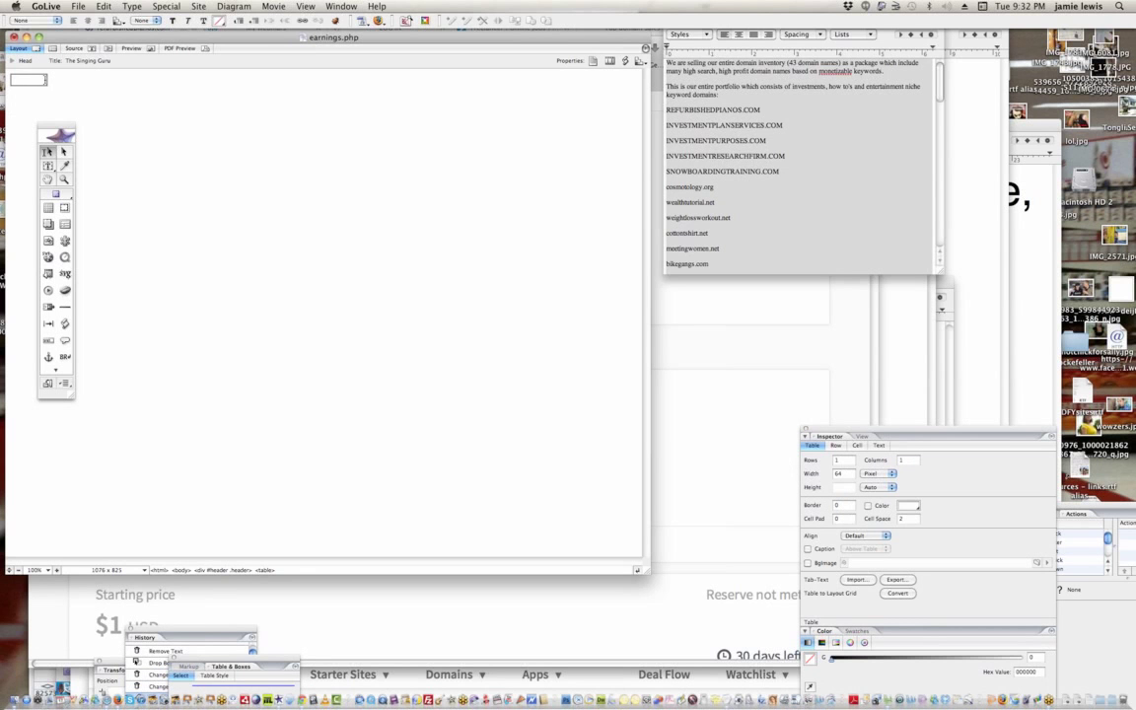
{"action": "left_click_drag", "start_coordinate": [47, 79], "coordinate": [413, 80]}
{"action": "left_click", "coordinate": [449, 81]}
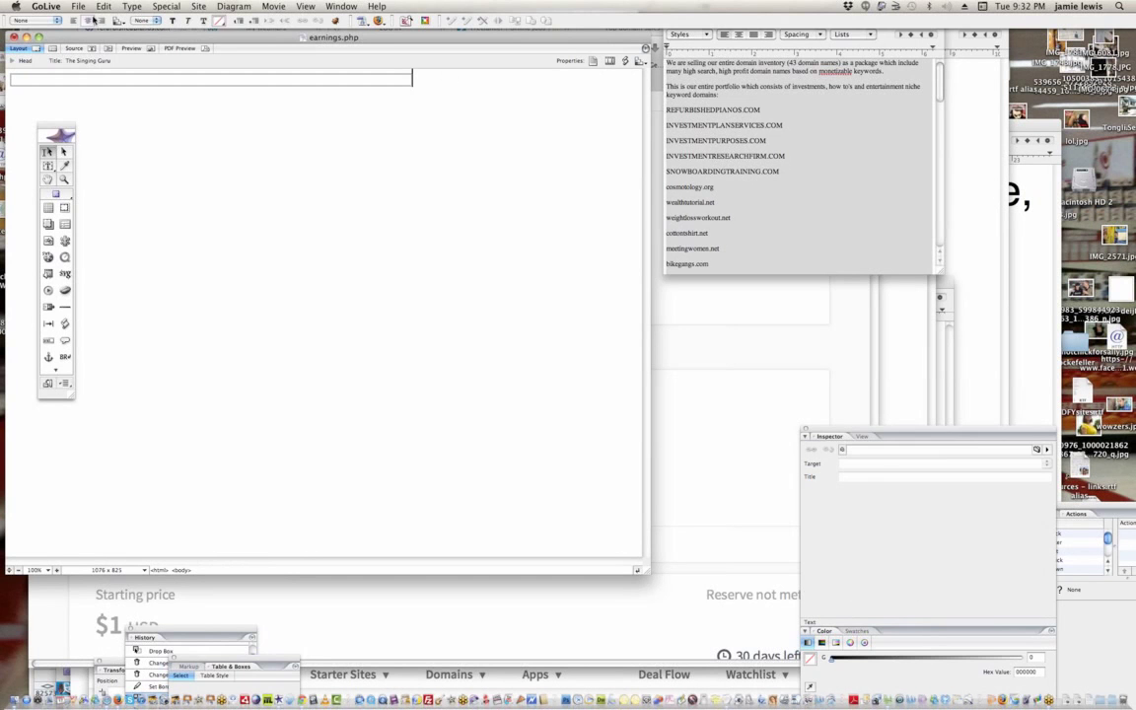
- Center the table on the page and paste the full domain portfolio text from the TextEdit document into its cell
{"action": "key", "text": "super+alt+shift+c"}
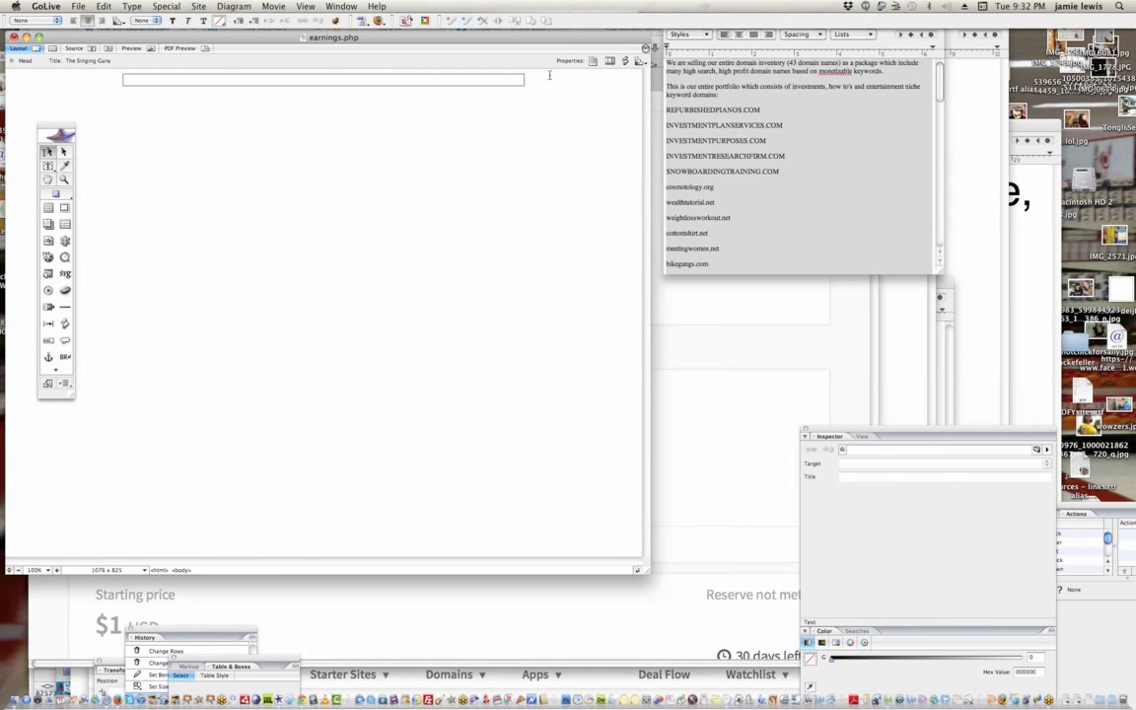
{"action": "left_click", "coordinate": [768, 140]}
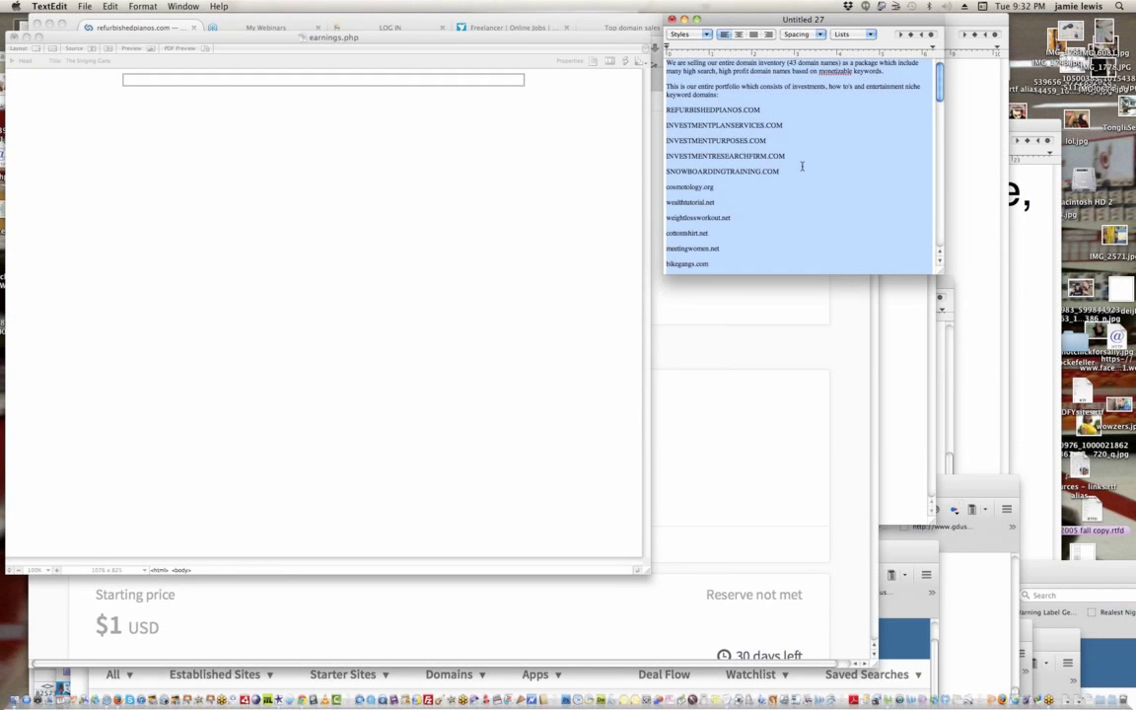
{"action": "left_click", "coordinate": [347, 82]}
{"action": "key", "text": "super+v"}
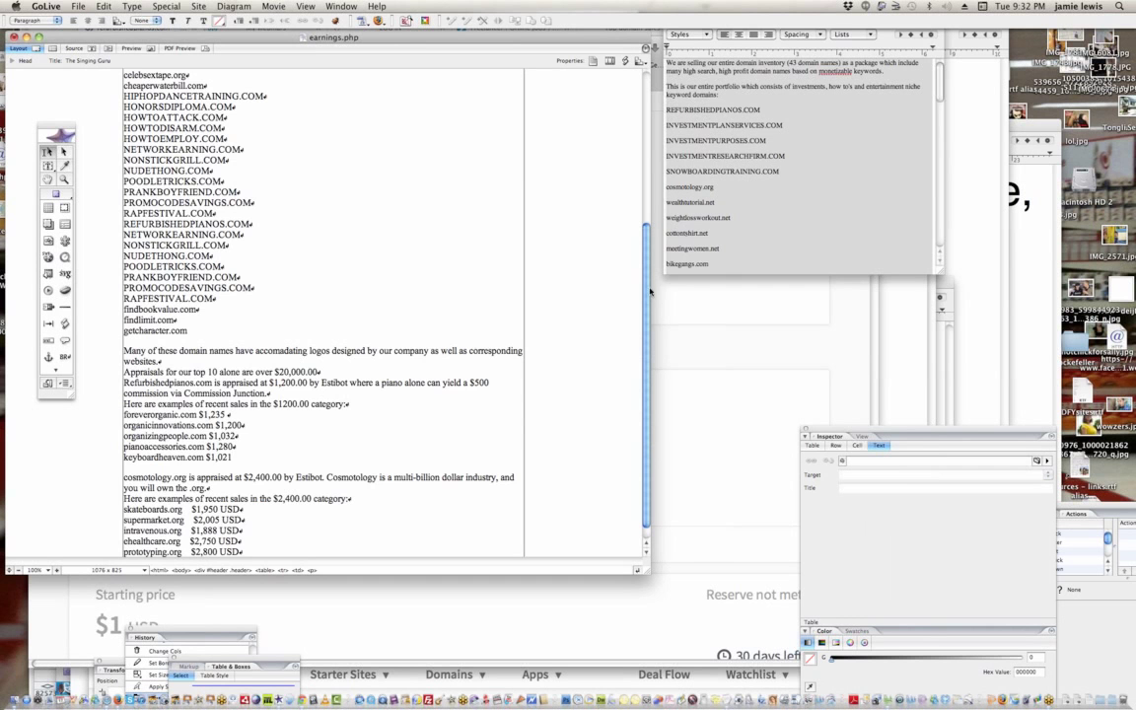
- Review the pasted text from the beginning, highlighting the introduction, the domain name list and the appraisal examples
{"action": "left_click_drag", "start_coordinate": [646, 293], "coordinate": [627, 112]}
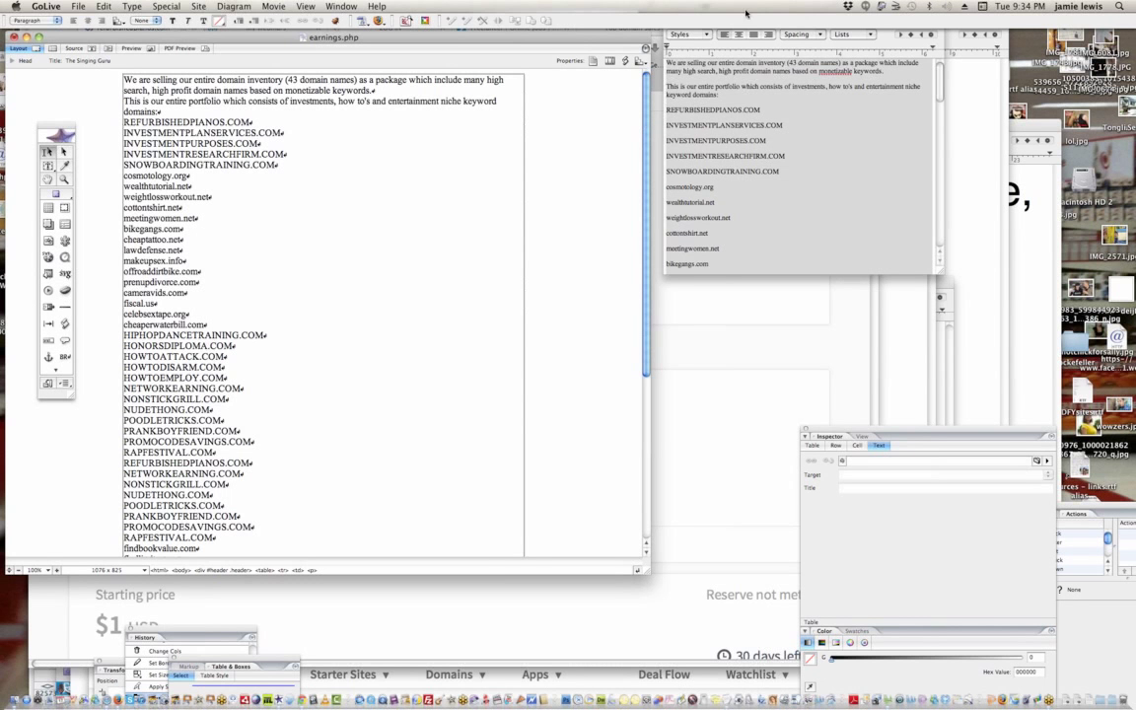
{"action": "left_click_drag", "start_coordinate": [646, 183], "coordinate": [648, 312]}
{"action": "scroll", "coordinate": [612, 158], "scroll_direction": "up", "scroll_amount": 10}
{"action": "left_click_drag", "start_coordinate": [163, 111], "coordinate": [122, 81]}
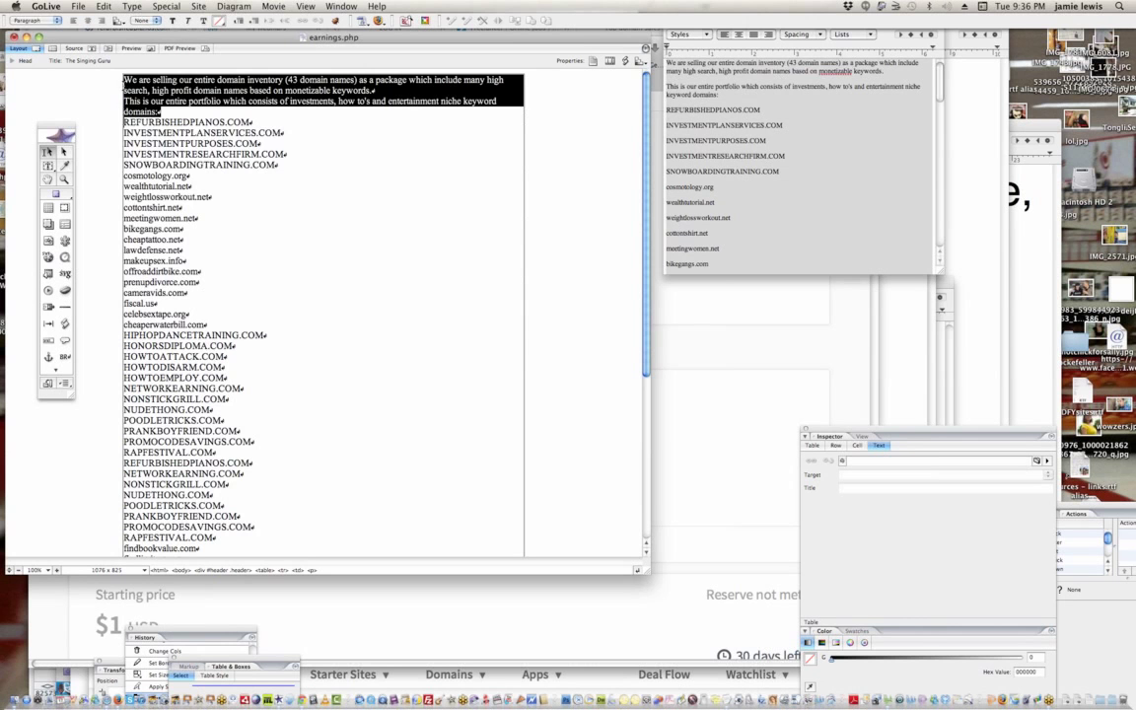
{"action": "left_click_drag", "start_coordinate": [123, 120], "coordinate": [345, 508]}
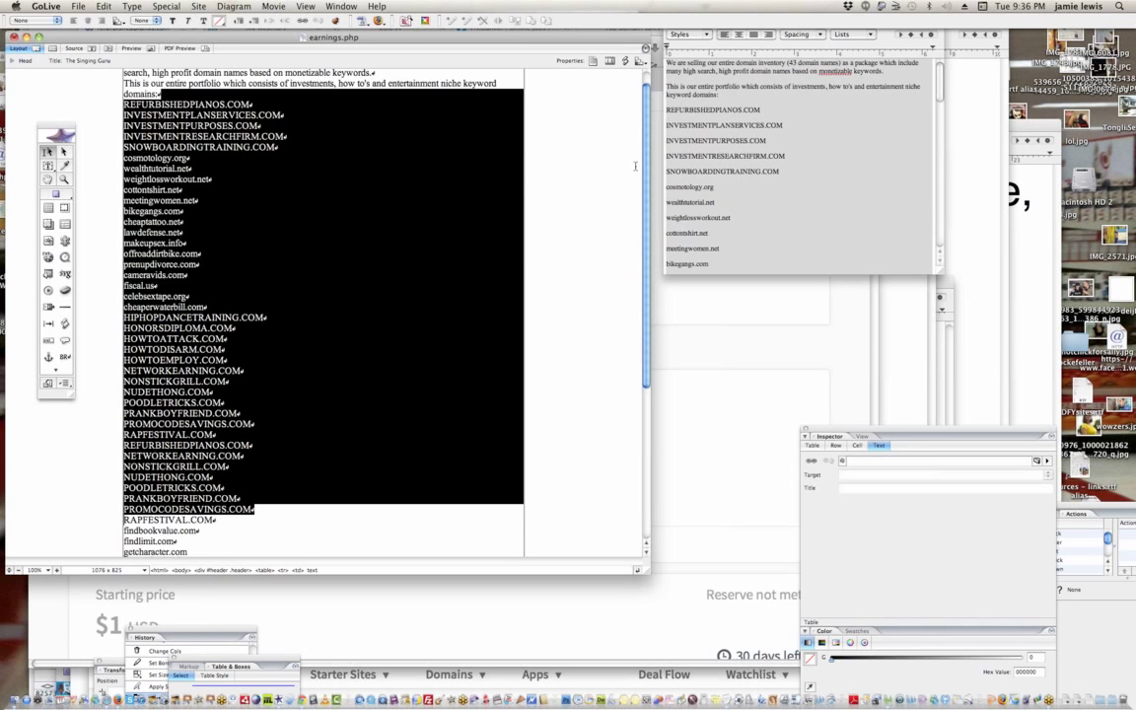
{"action": "left_click_drag", "start_coordinate": [646, 174], "coordinate": [646, 325]}
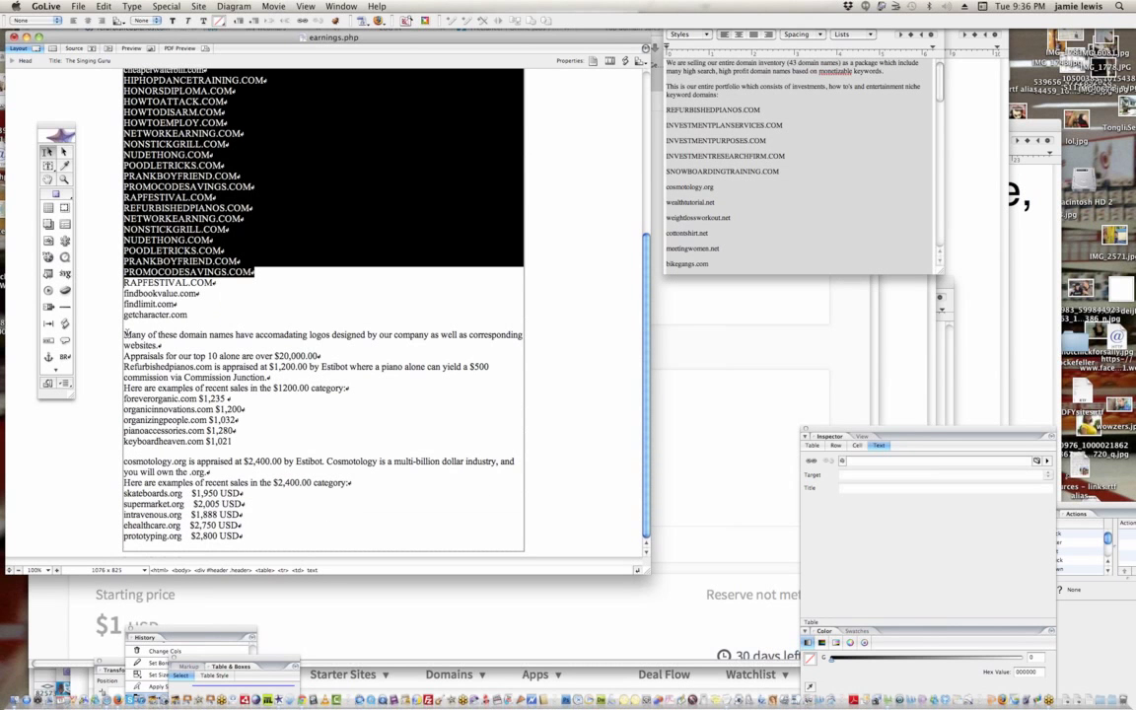
{"action": "left_click_drag", "start_coordinate": [125, 333], "coordinate": [301, 443]}
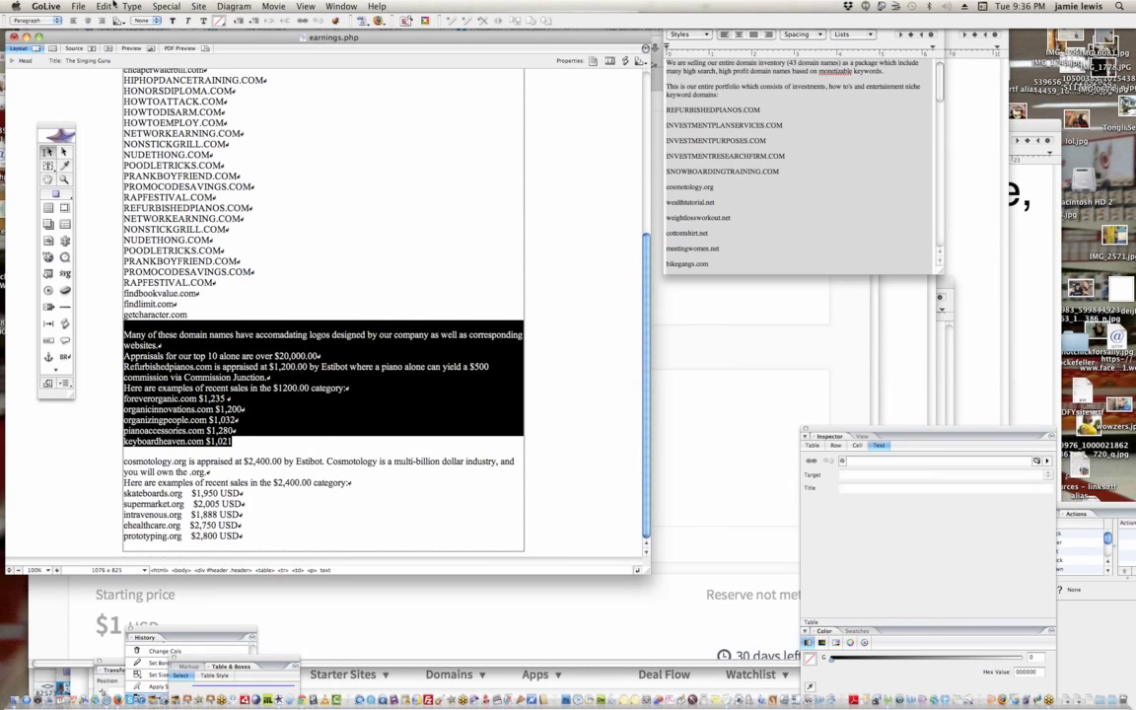
- Save the page as domaintemplate.php in the site's web-content folder and close its document window
{"action": "left_click", "coordinate": [71, 6]}
{"action": "left_click", "coordinate": [103, 103]}
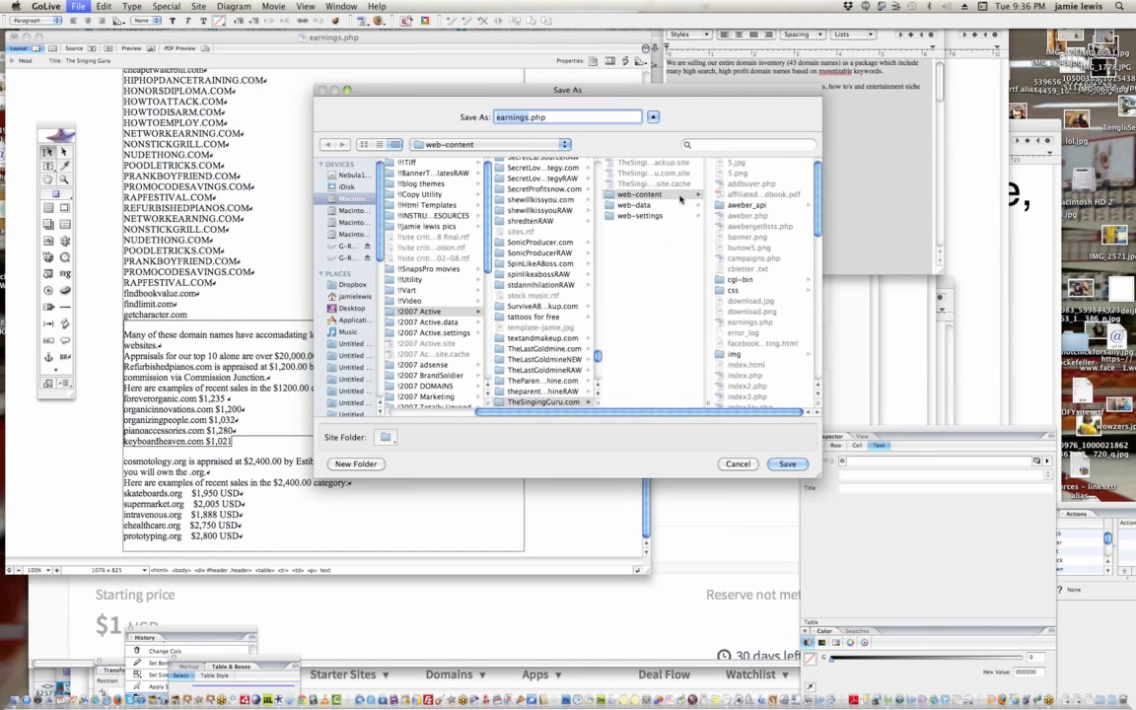
{"action": "type", "text": "domaintemplate"}
{"action": "key", "text": "Return"}
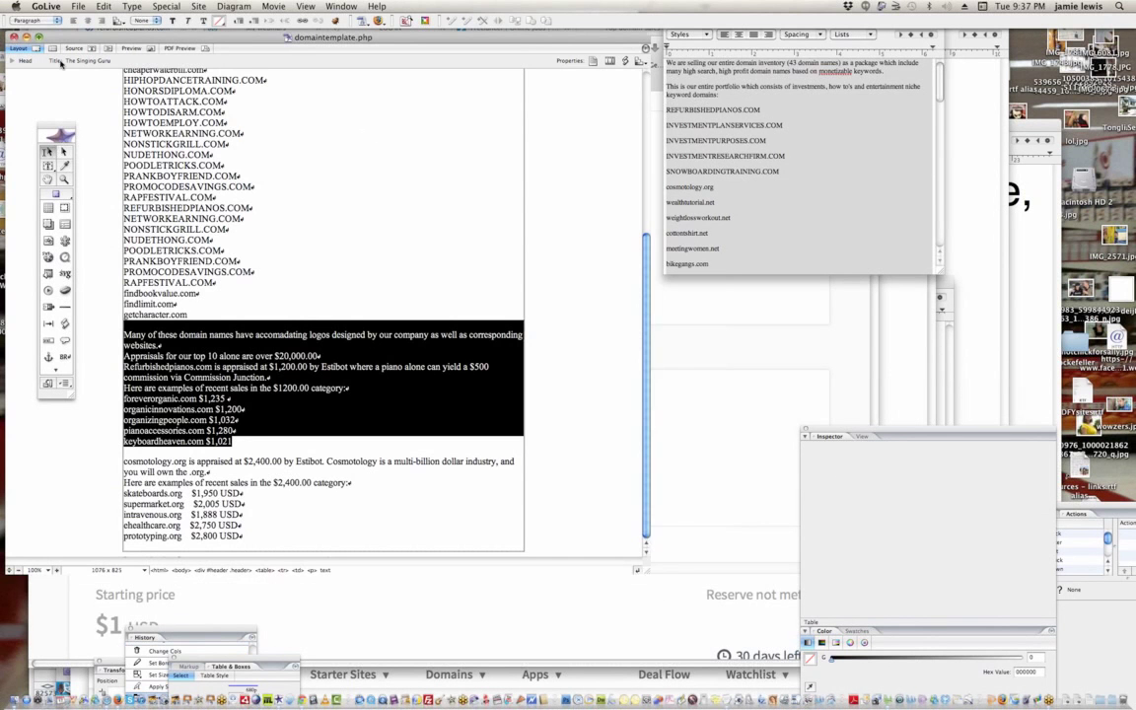
{"action": "left_click", "coordinate": [13, 37]}
- Open the FTP Browser, choose the TheSingingGuru.com server and connect to it
{"action": "left_click", "coordinate": [75, 6]}
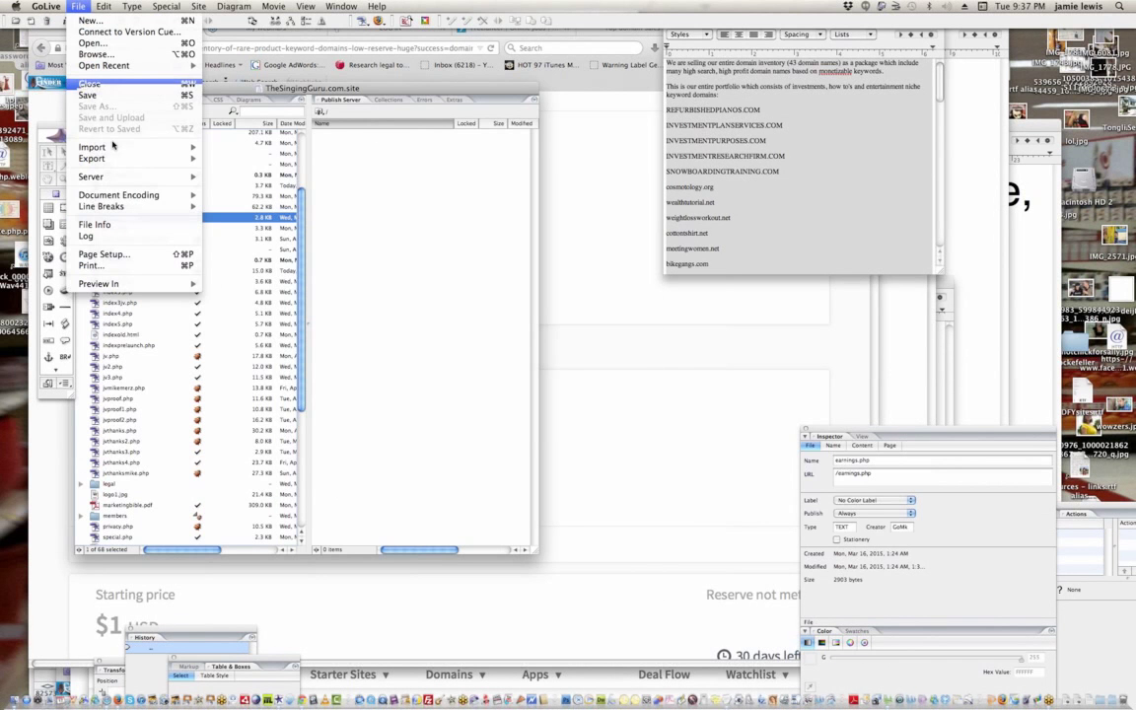
{"action": "mouse_move", "coordinate": [111, 177]}
{"action": "left_click", "coordinate": [261, 180]}
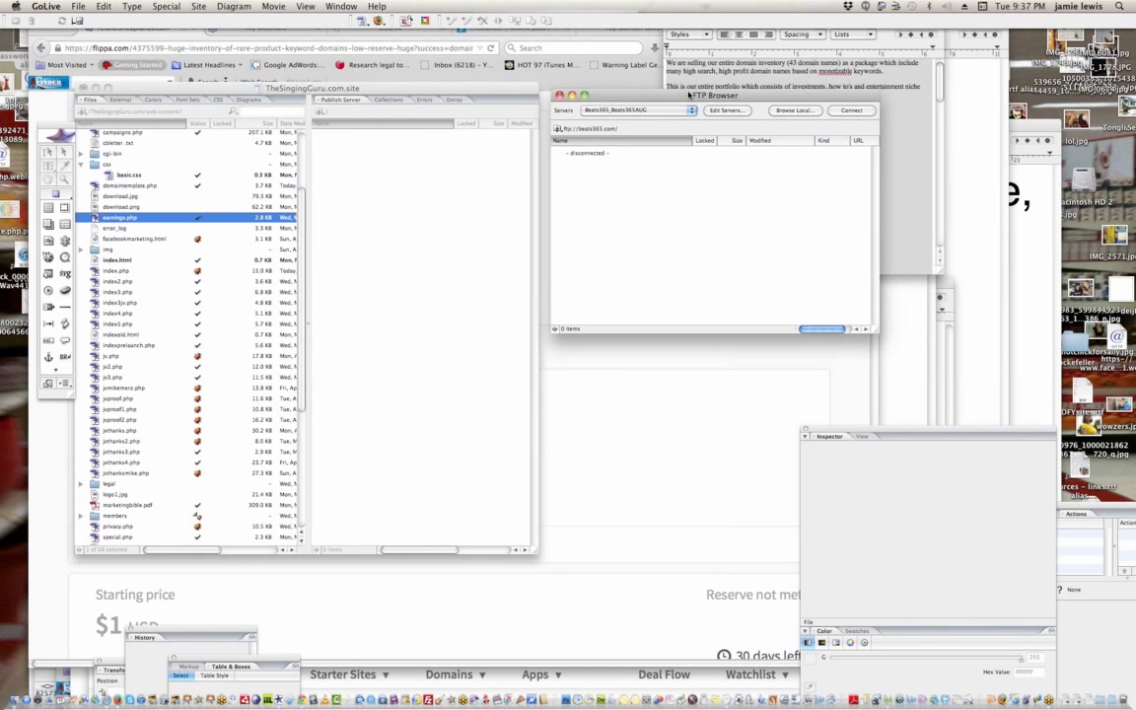
{"action": "left_click", "coordinate": [644, 109]}
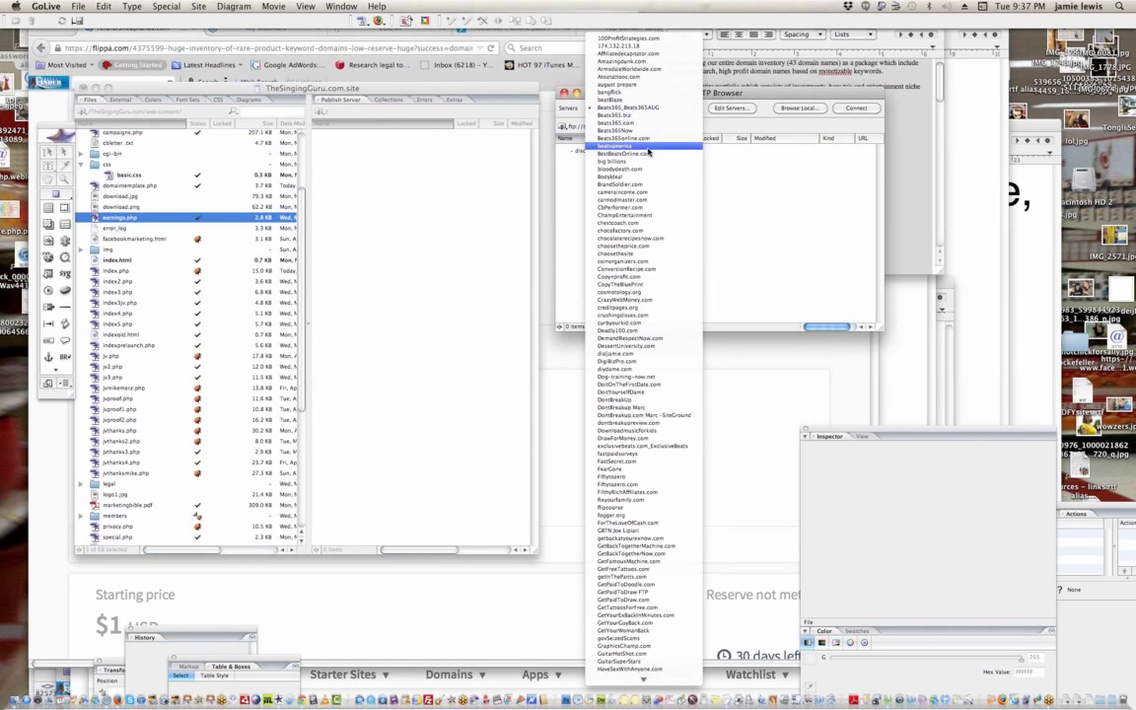
{"action": "scroll", "coordinate": [643, 355], "scroll_direction": "down", "scroll_amount": 10}
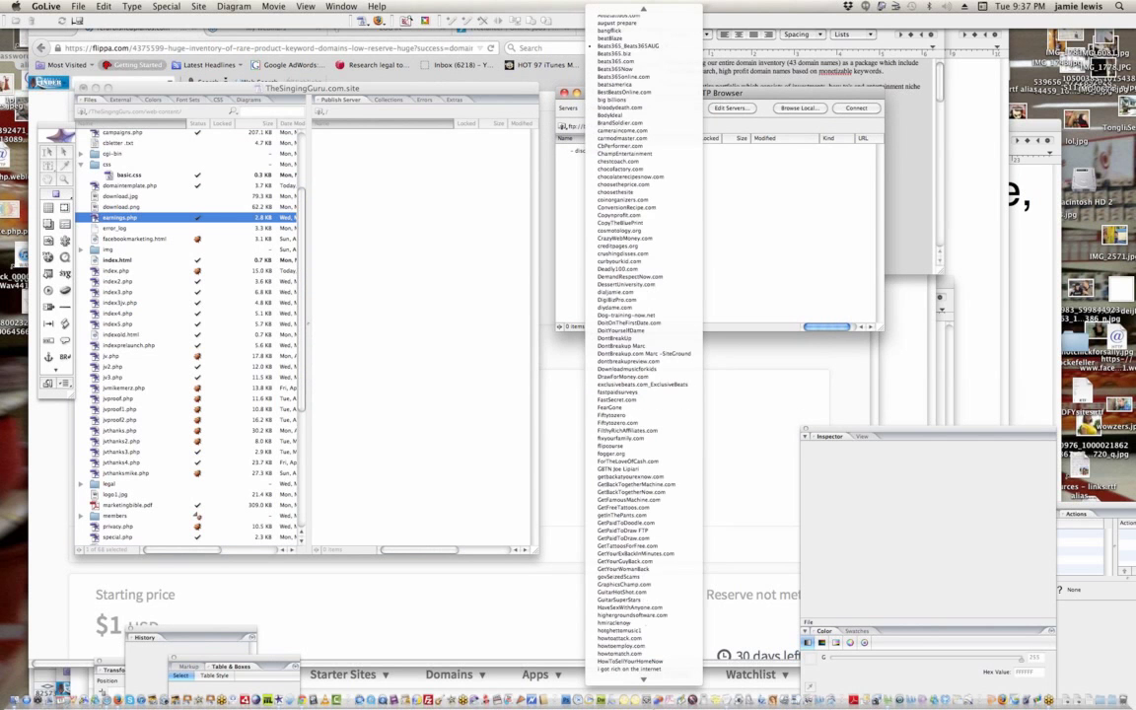
{"action": "scroll", "coordinate": [643, 611], "scroll_direction": "down", "scroll_amount": 10}
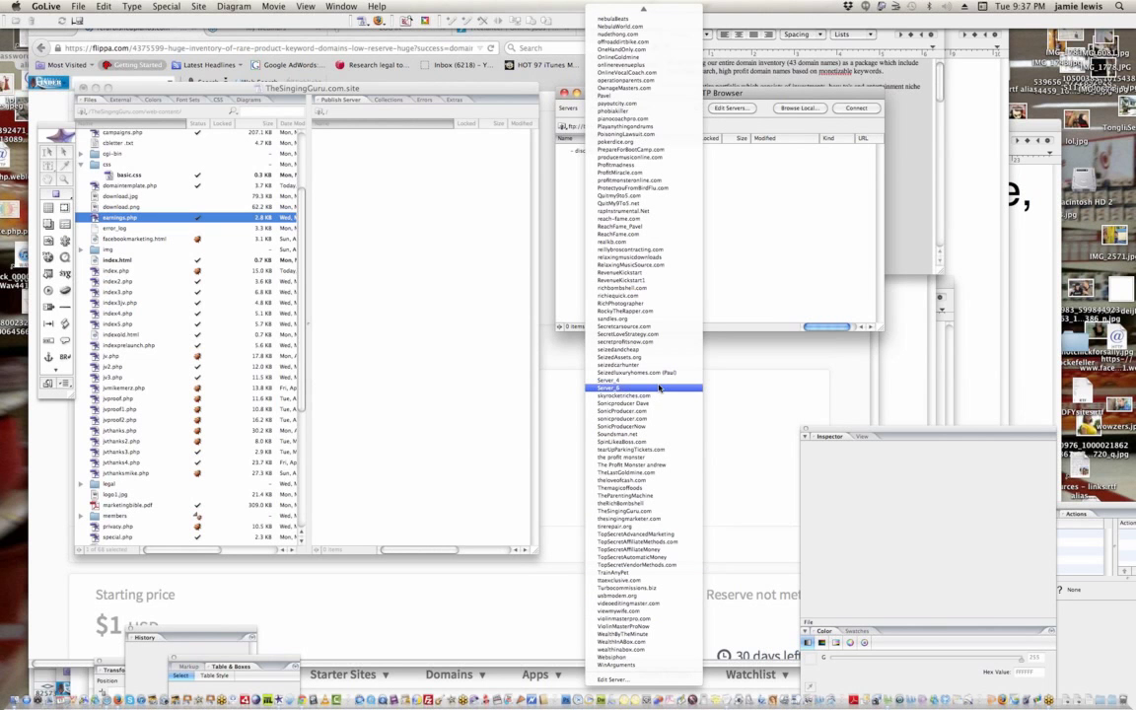
{"action": "mouse_move", "coordinate": [639, 5]}
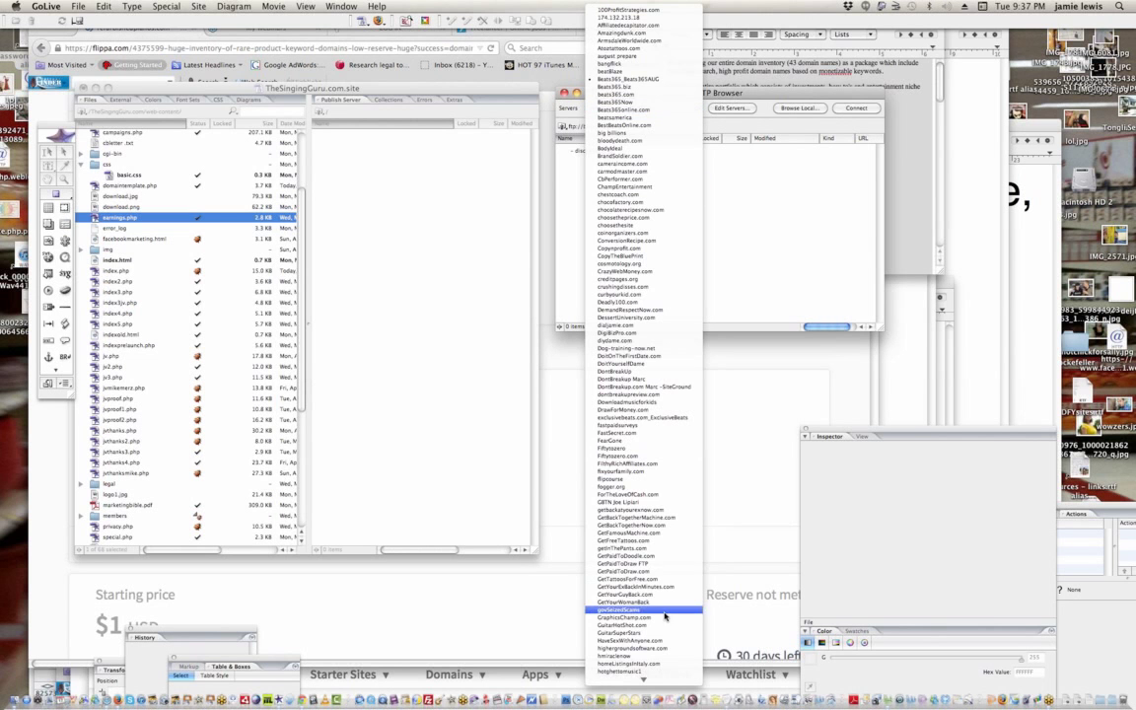
{"action": "mouse_move", "coordinate": [662, 681]}
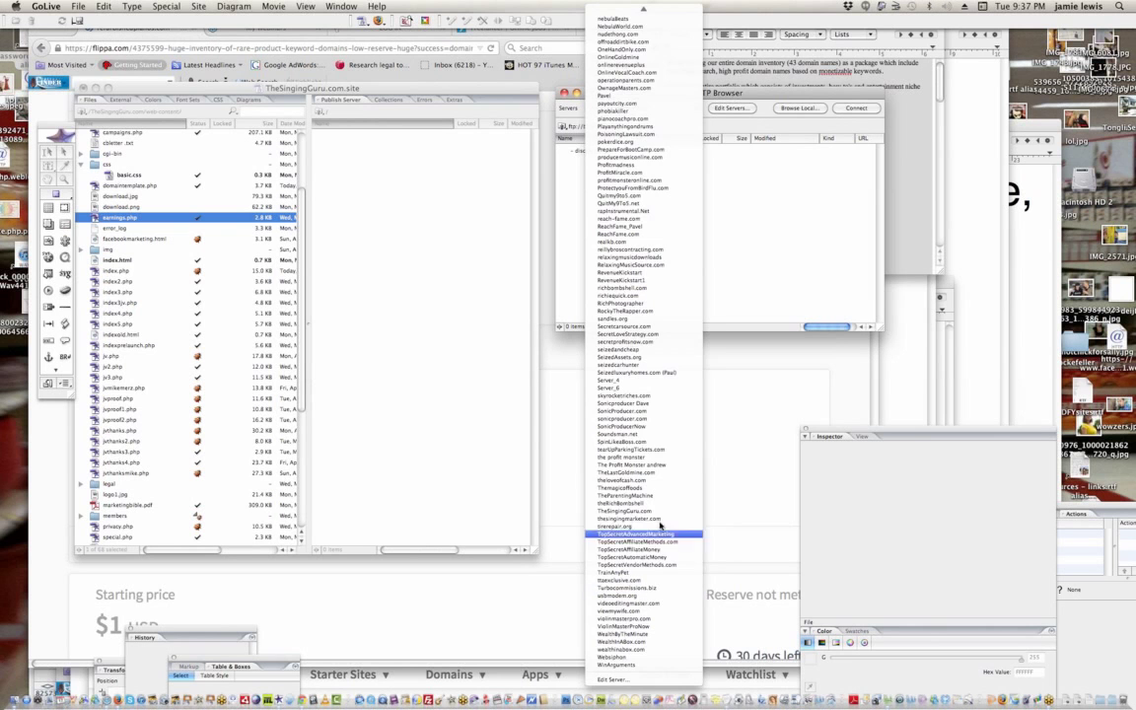
{"action": "left_click", "coordinate": [628, 511]}
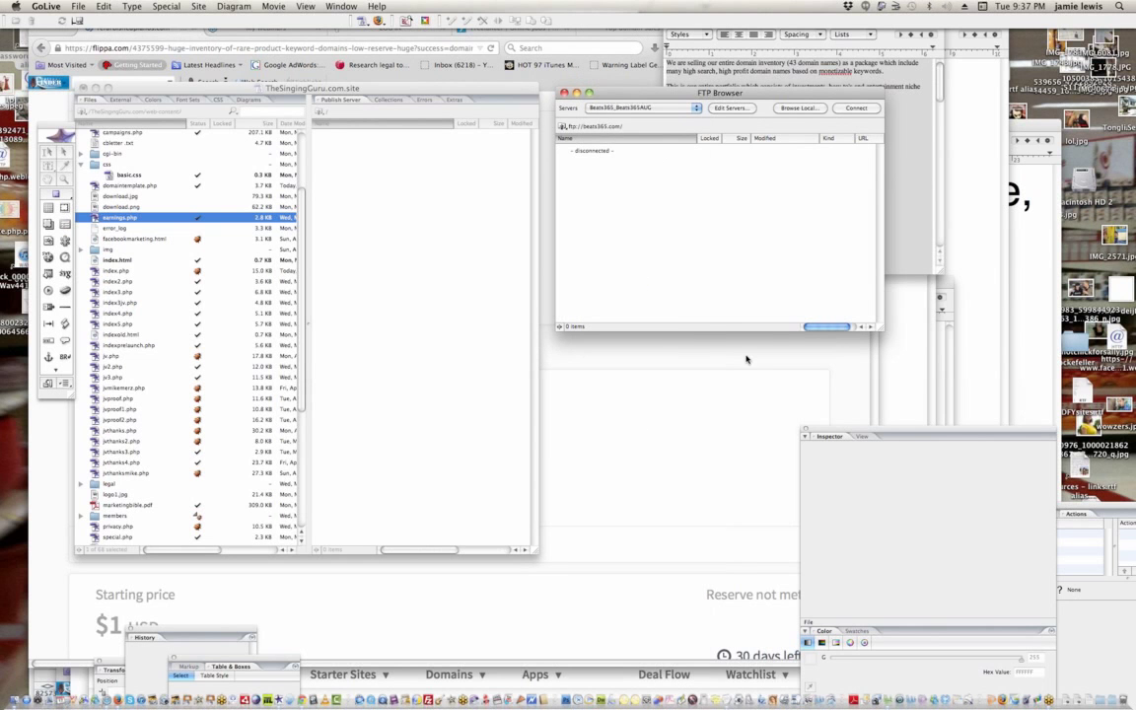
{"action": "left_click", "coordinate": [849, 111]}
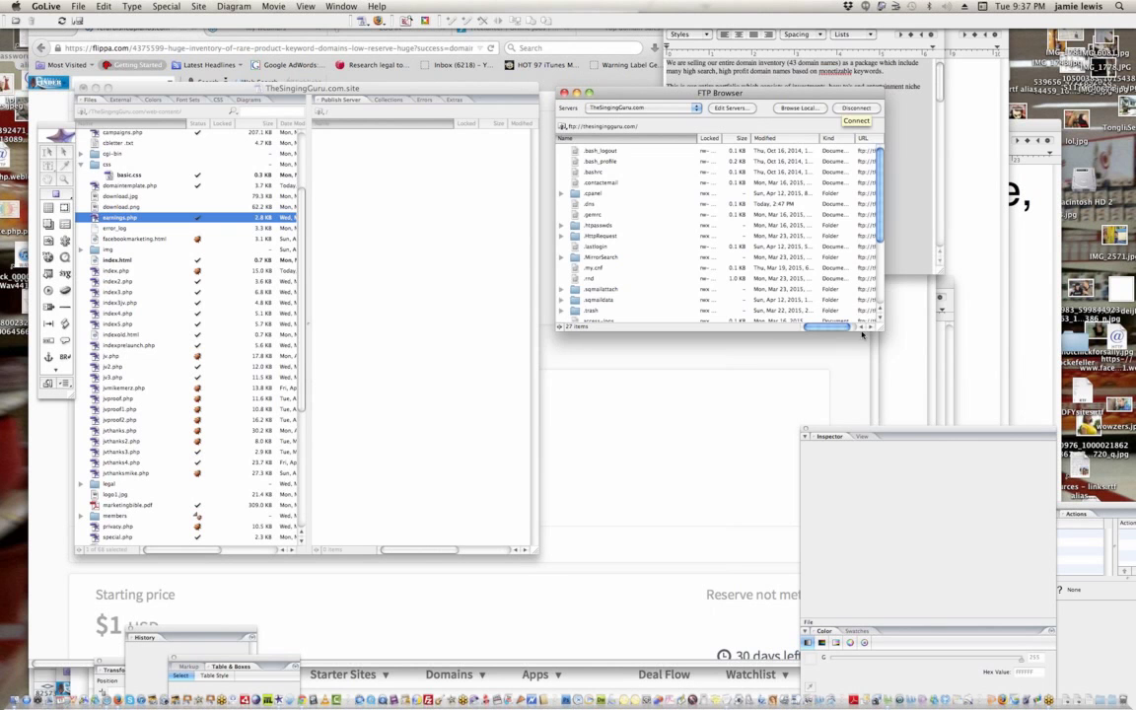
- Enlarge the FTP Browser window and upload domaintemplate.php from the site files into the server's www folder
{"action": "left_click_drag", "start_coordinate": [880, 330], "coordinate": [860, 520]}
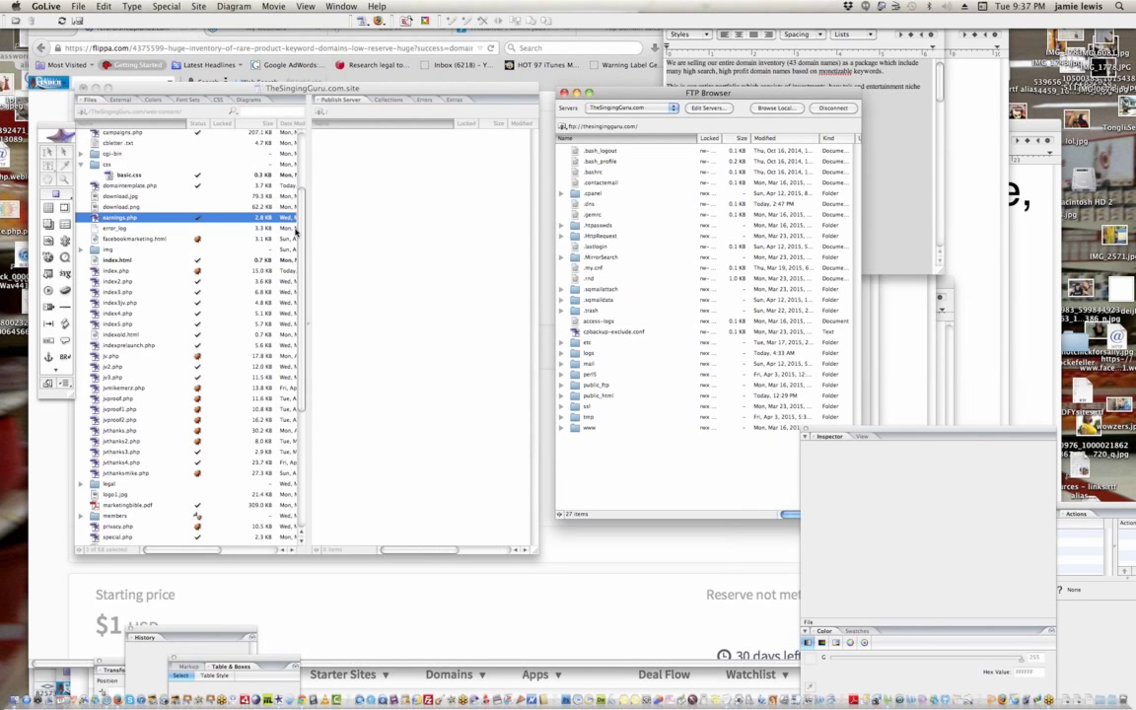
{"action": "left_click", "coordinate": [94, 186]}
{"action": "left_click_drag", "start_coordinate": [94, 186], "coordinate": [602, 428]}
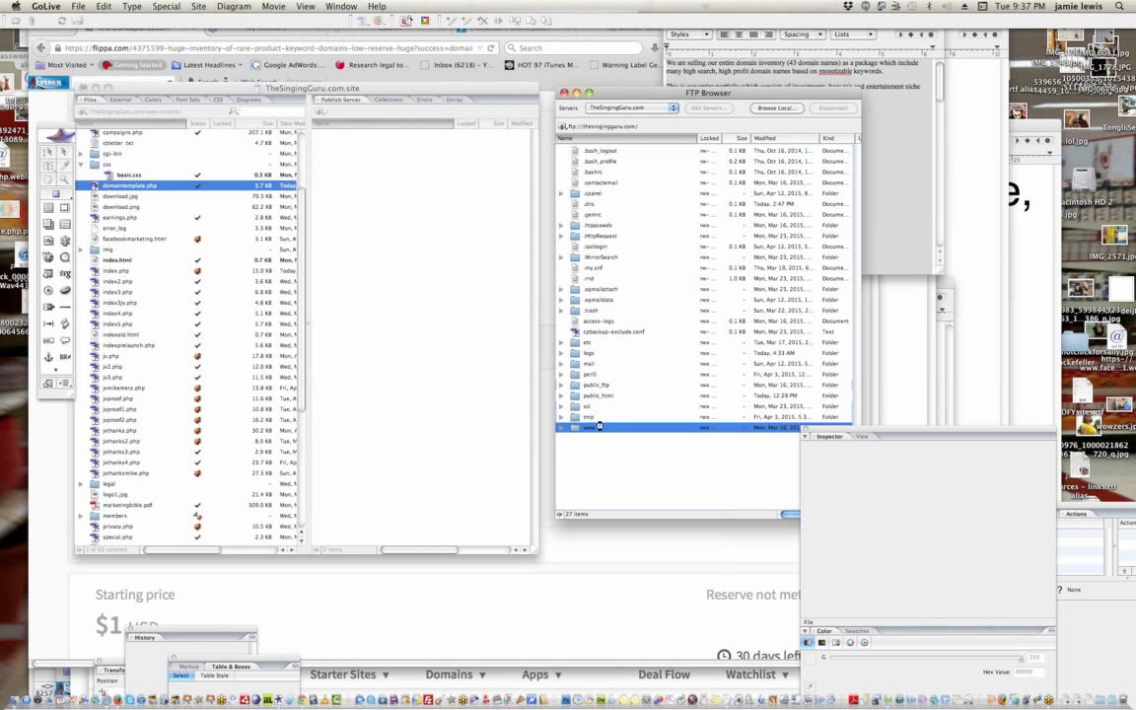
- Switch to Firefox, open a new browser window and load thesingingguru.com/domaintemplate.php
{"action": "left_click", "coordinate": [639, 537]}
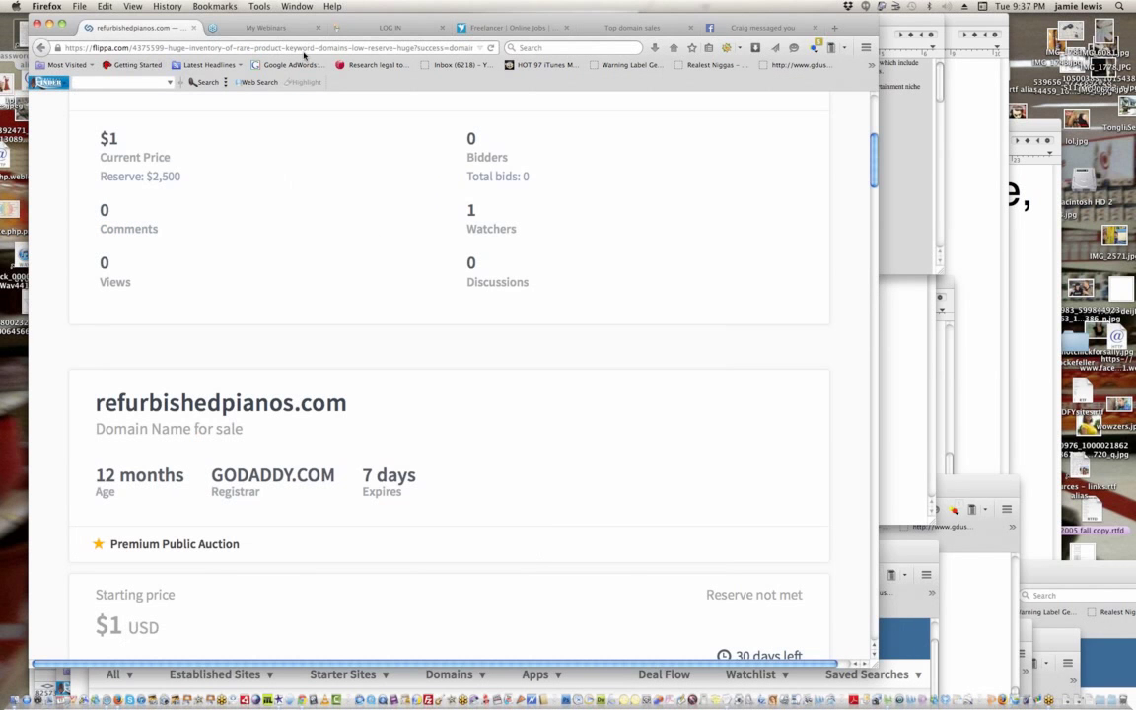
{"action": "left_click", "coordinate": [79, 6]}
{"action": "left_click", "coordinate": [172, 44]}
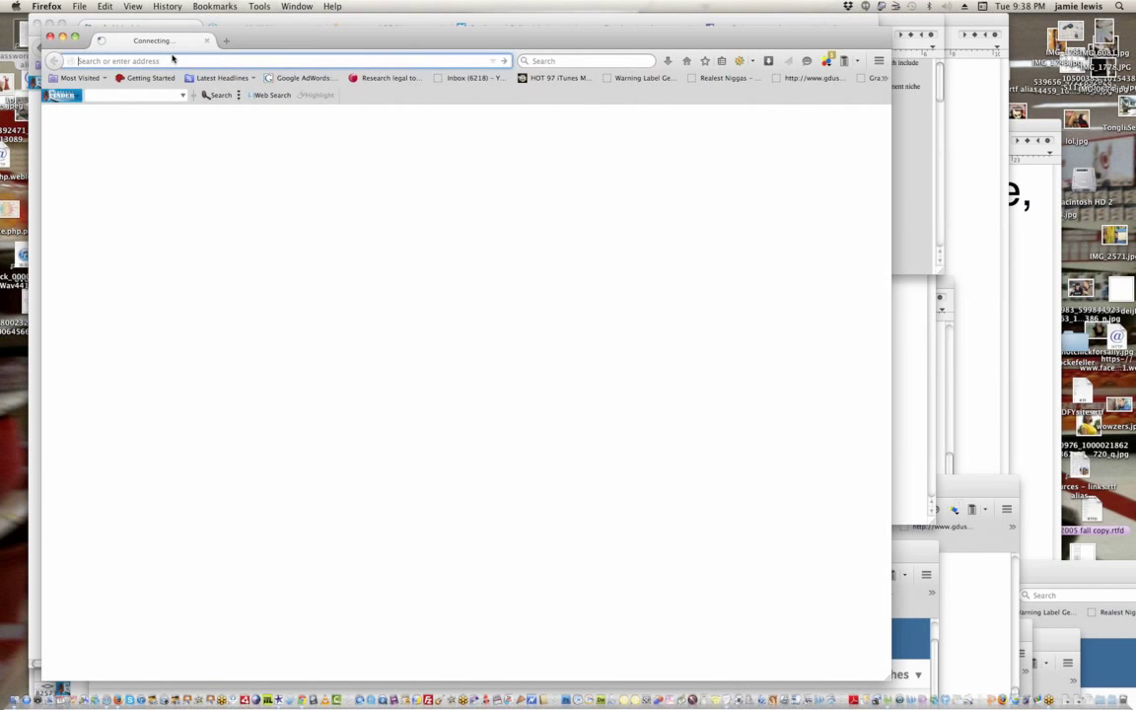
{"action": "type", "text": "thesi"}
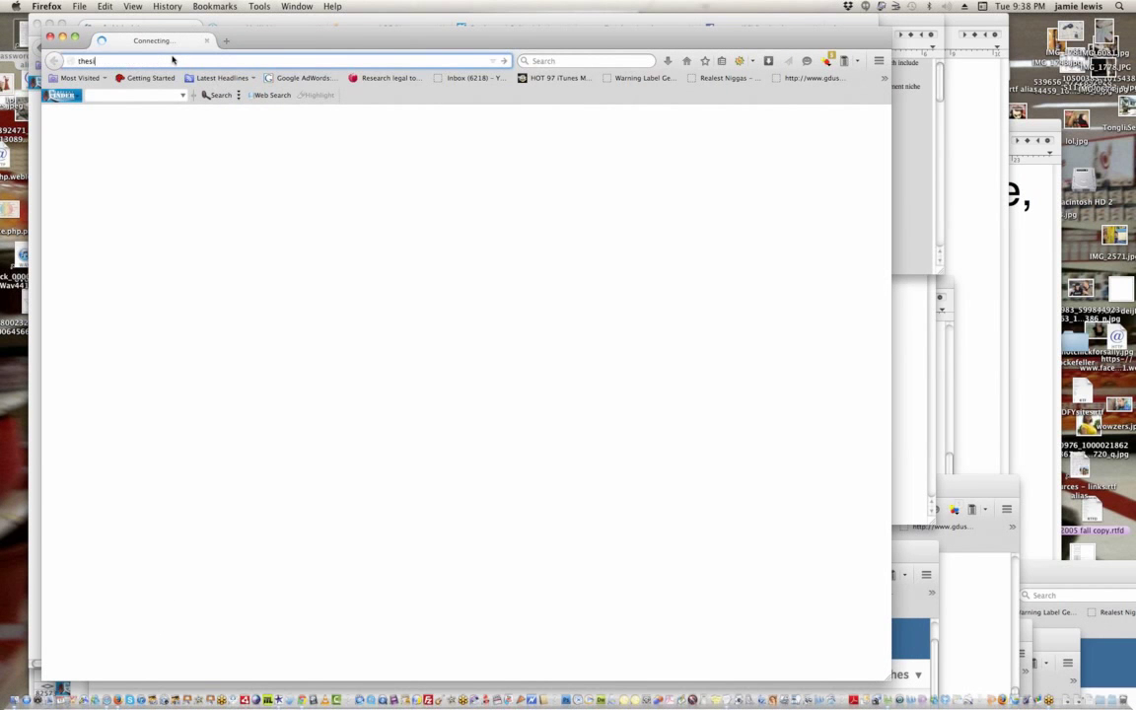
{"action": "type", "text": "ngingguru.com/"}
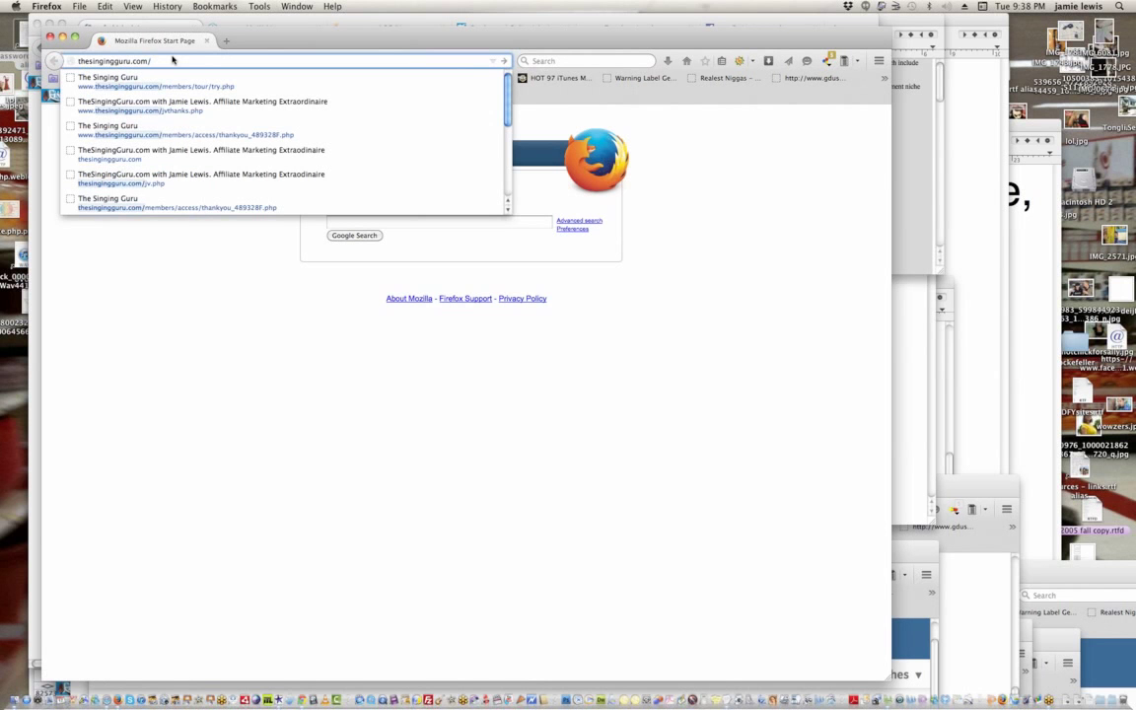
{"action": "type", "text": "domain"}
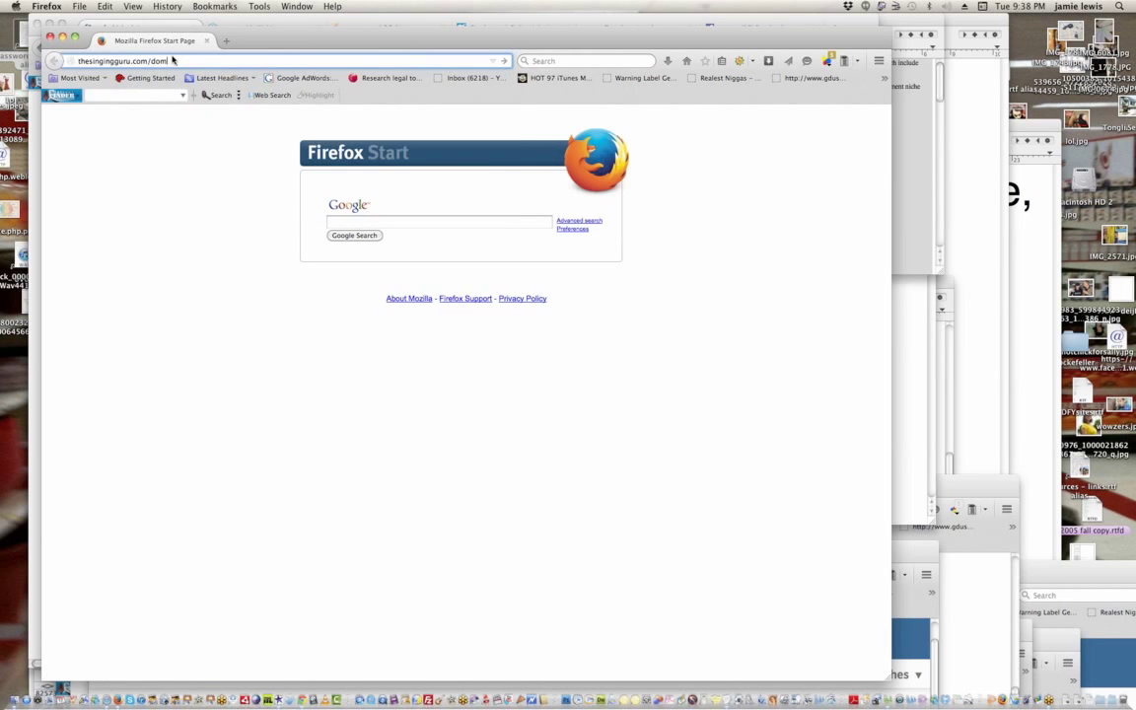
{"action": "type", "text": "template.php"}
{"action": "key", "text": "Return"}
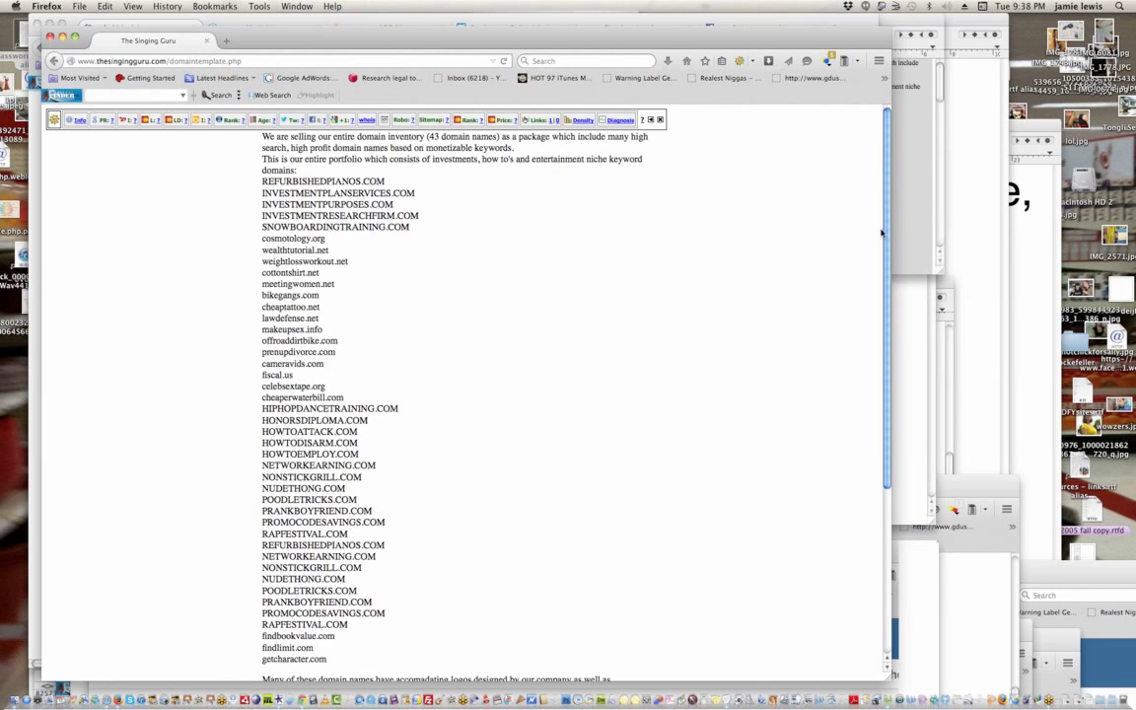
- Select and copy the page's whole domain list, from the first REFURBISHEDPIANOS.COM through getcharacter.com
{"action": "scroll", "coordinate": [891, 387], "scroll_direction": "down", "scroll_amount": 5}
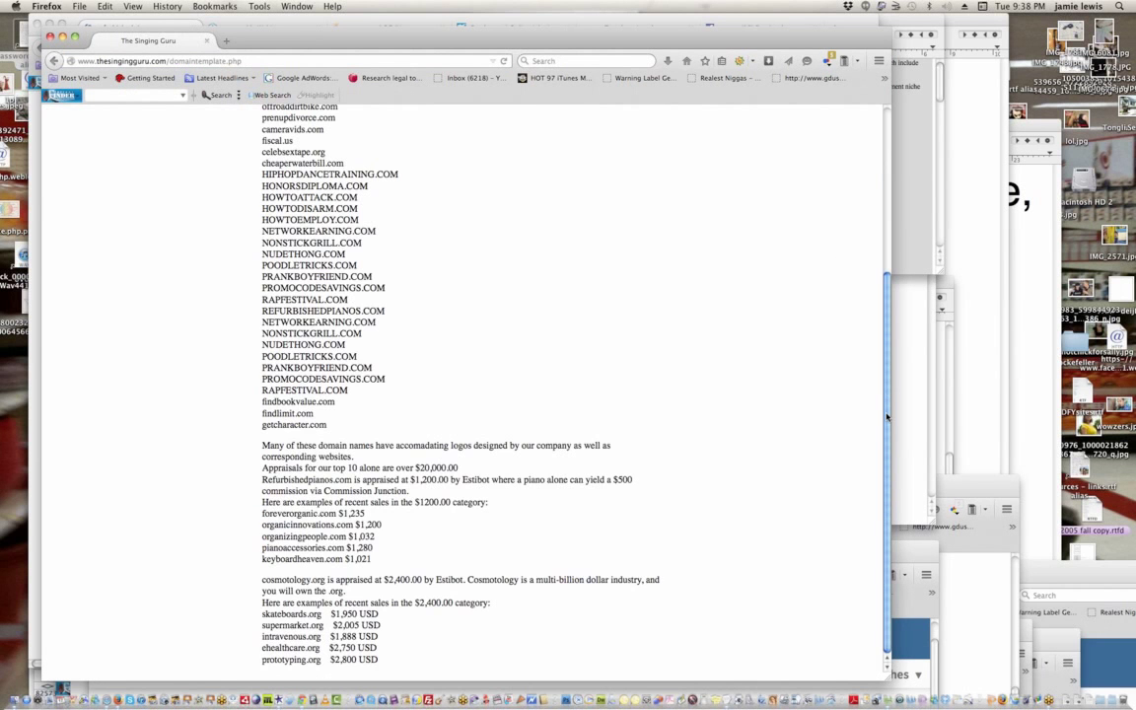
{"action": "left_click_drag", "start_coordinate": [245, 459], "coordinate": [280, 145]}
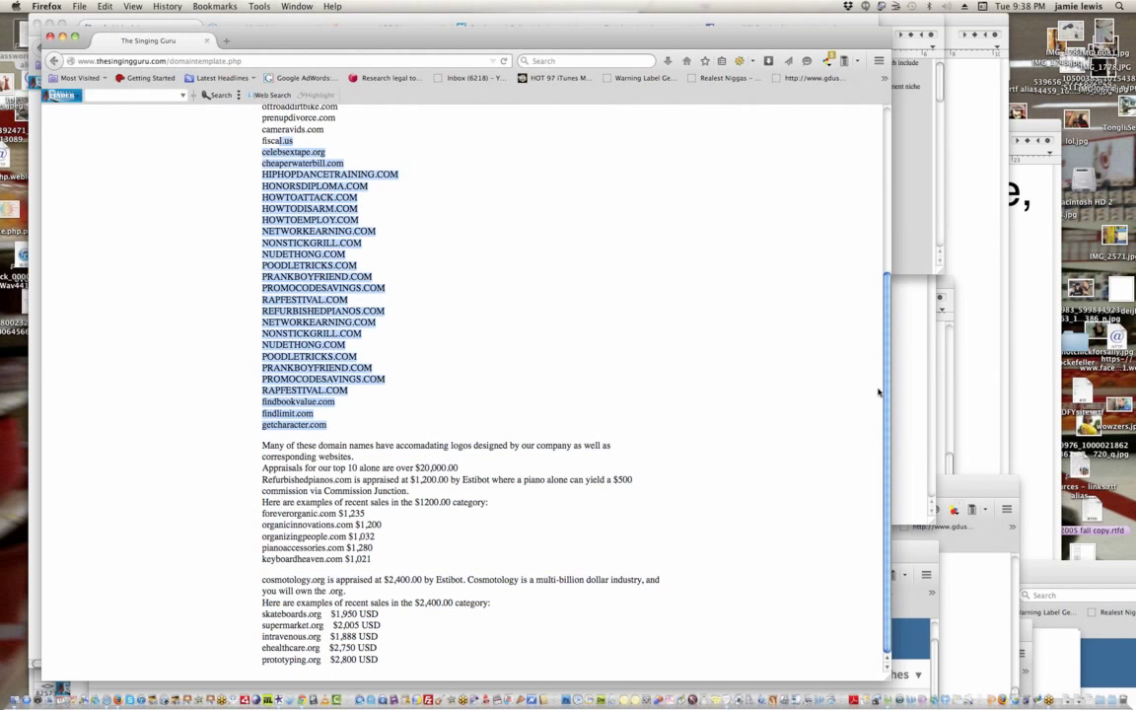
{"action": "scroll", "coordinate": [862, 141], "scroll_direction": "up", "scroll_amount": 5}
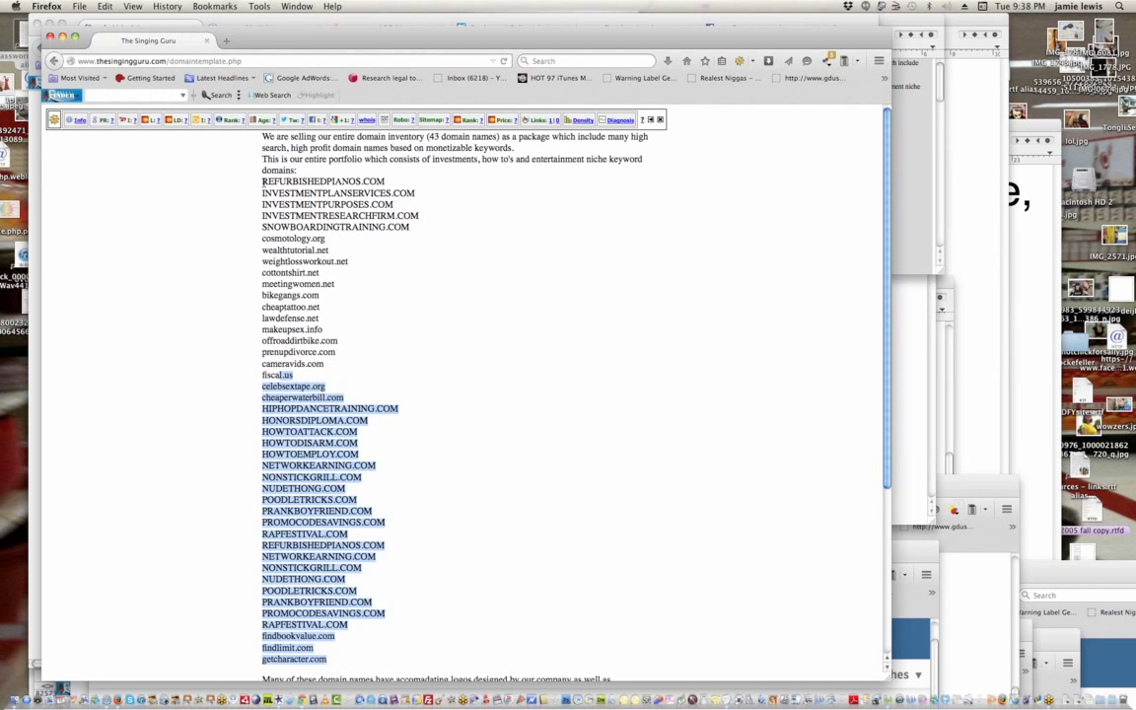
{"action": "left_click_drag", "start_coordinate": [263, 182], "coordinate": [466, 580]}
{"action": "key", "text": "super+c"}
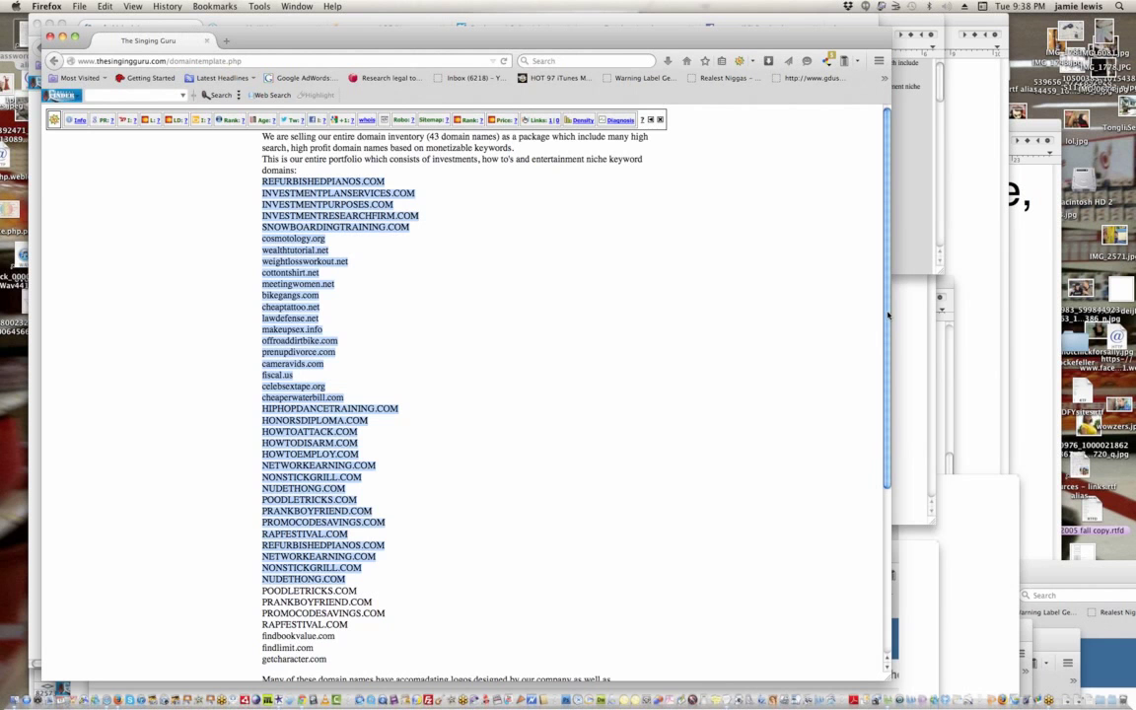
{"action": "scroll", "coordinate": [886, 483], "scroll_direction": "down", "scroll_amount": 5}
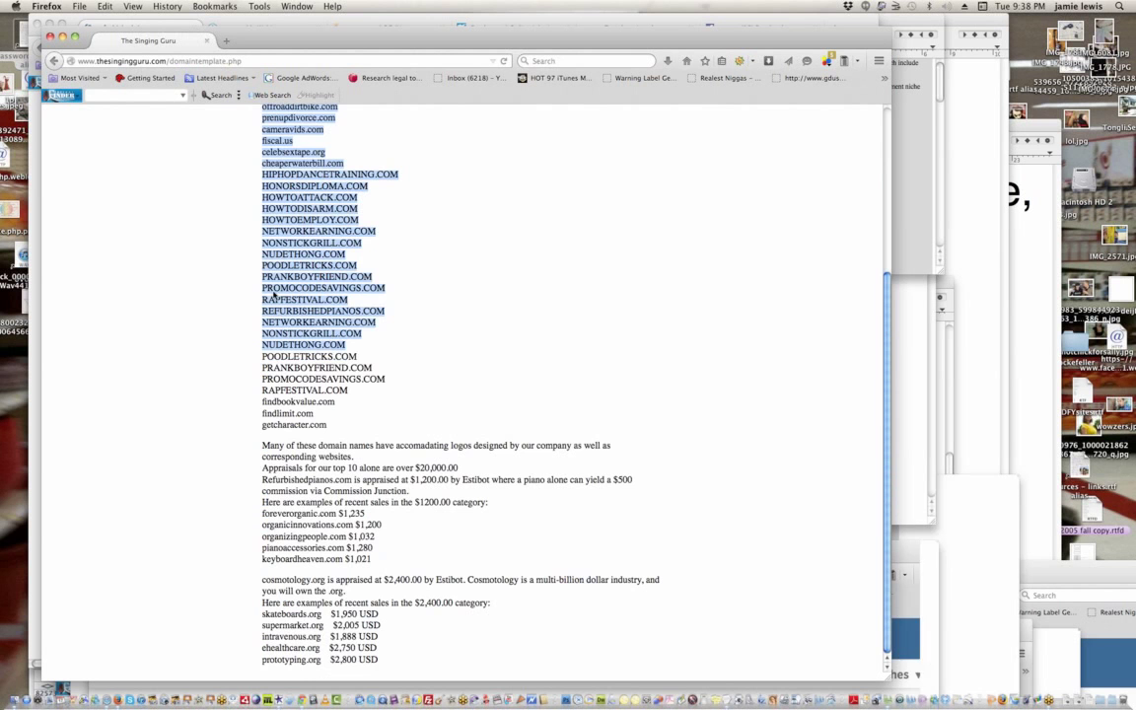
{"action": "left_click_drag", "start_coordinate": [368, 251], "coordinate": [264, 184]}
{"action": "left_click", "coordinate": [336, 427]}
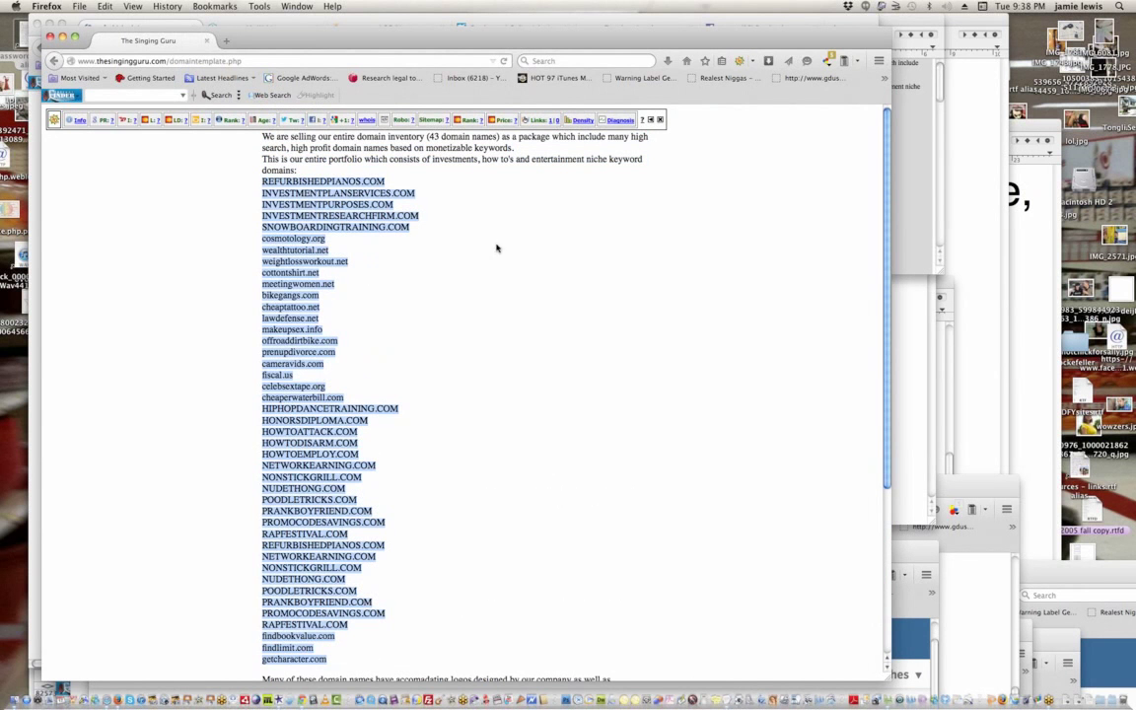
- Switch to TextEdit, paste the copied domain list into a new document and enlarge its window to show more of the list
{"action": "left_click", "coordinate": [898, 233]}
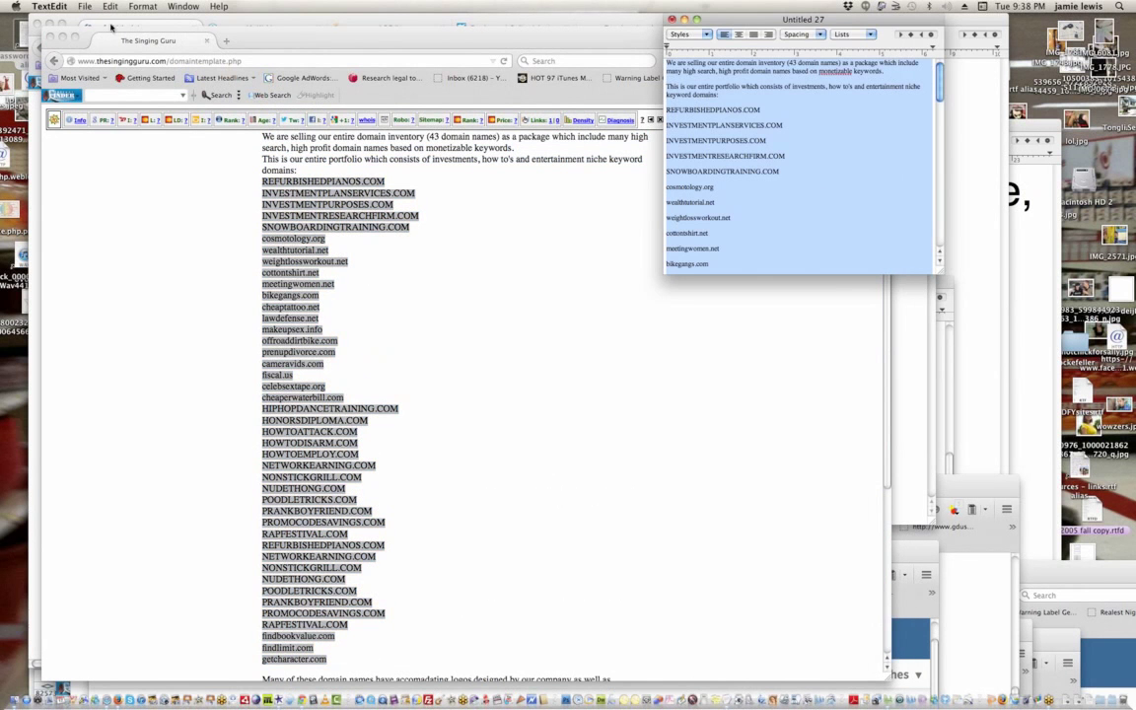
{"action": "left_click", "coordinate": [86, 7]}
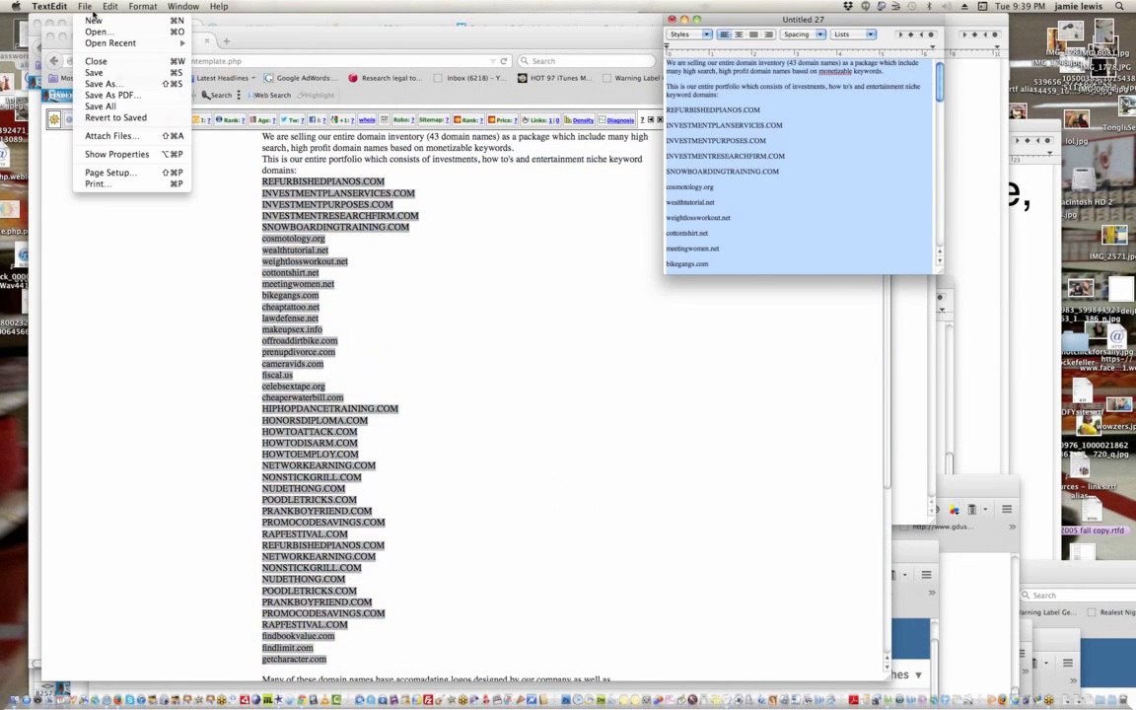
{"action": "left_click", "coordinate": [95, 20]}
{"action": "key", "text": "super+v"}
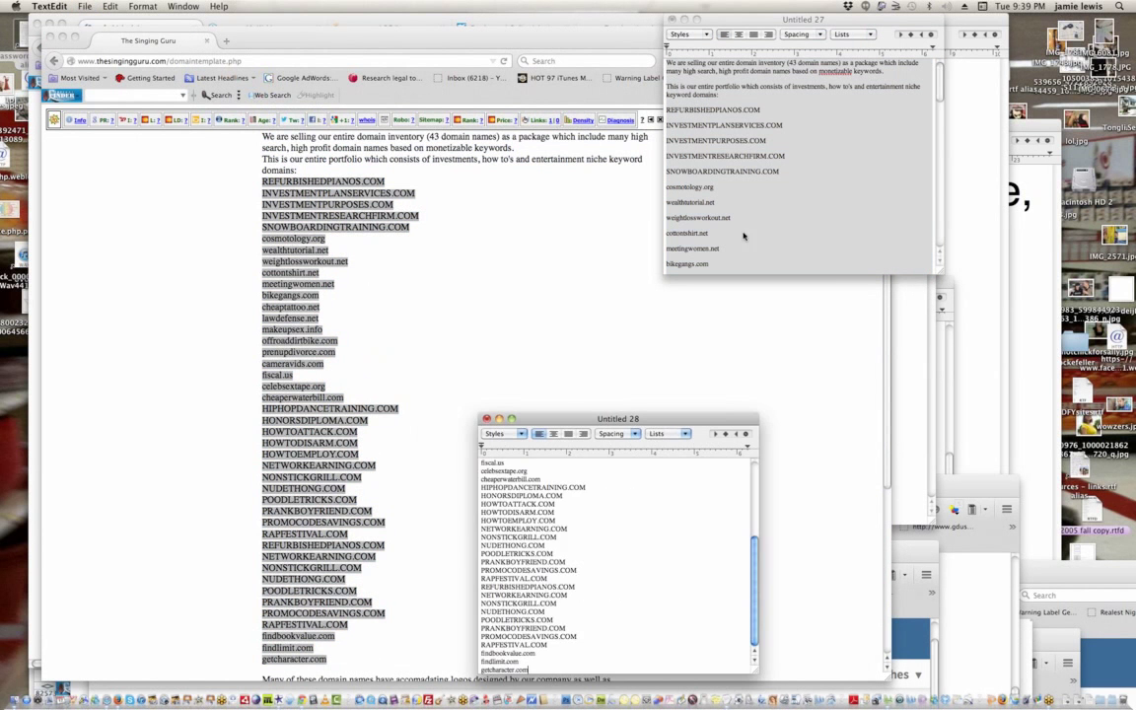
{"action": "left_click_drag", "start_coordinate": [577, 419], "coordinate": [696, 111]}
{"action": "left_click_drag", "start_coordinate": [872, 347], "coordinate": [915, 243]}
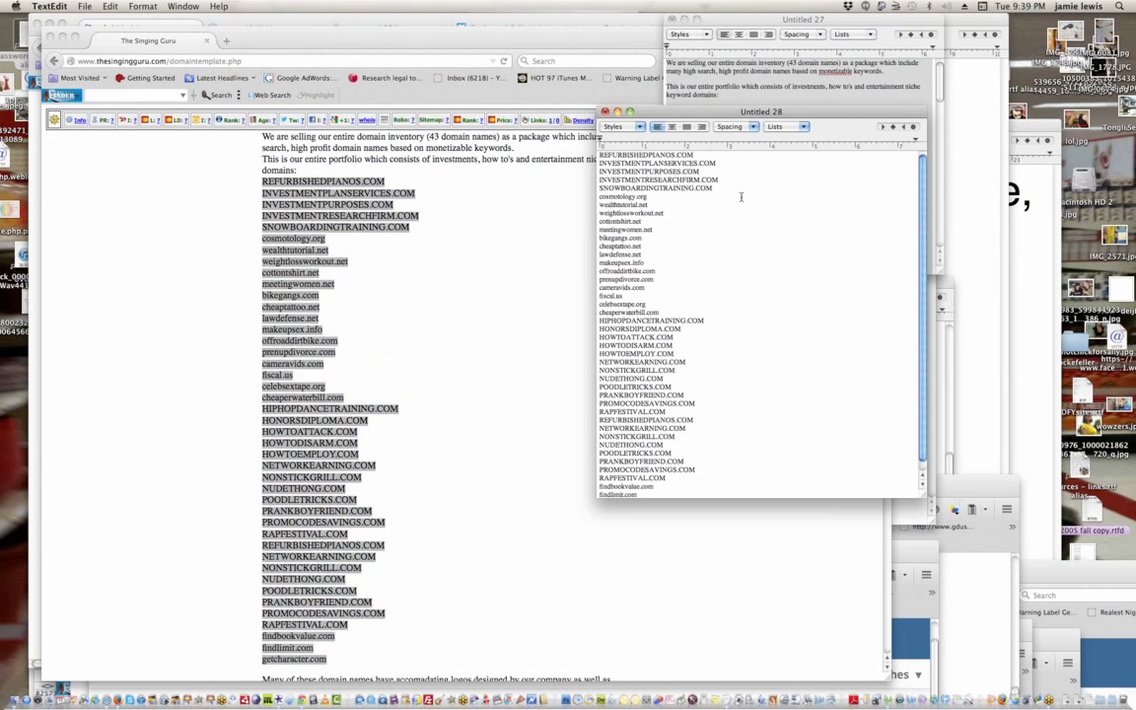
- Insert two blank lines after each domain from the first REFURBISHEDPIANOS.COM through INVESTMENTRESEARCHFIRM.COM
{"action": "left_click", "coordinate": [703, 154]}
{"action": "key", "text": "Return"}
{"action": "key", "text": "Return"}
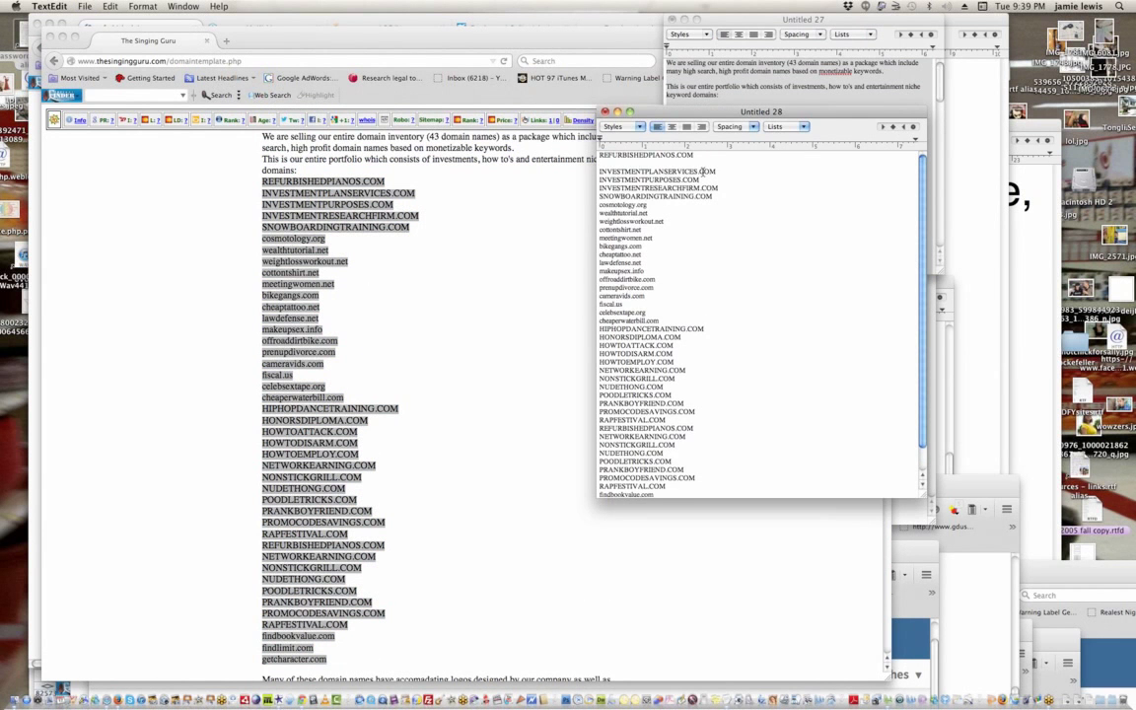
{"action": "key", "text": "Return"}
{"action": "key", "text": "Return"}
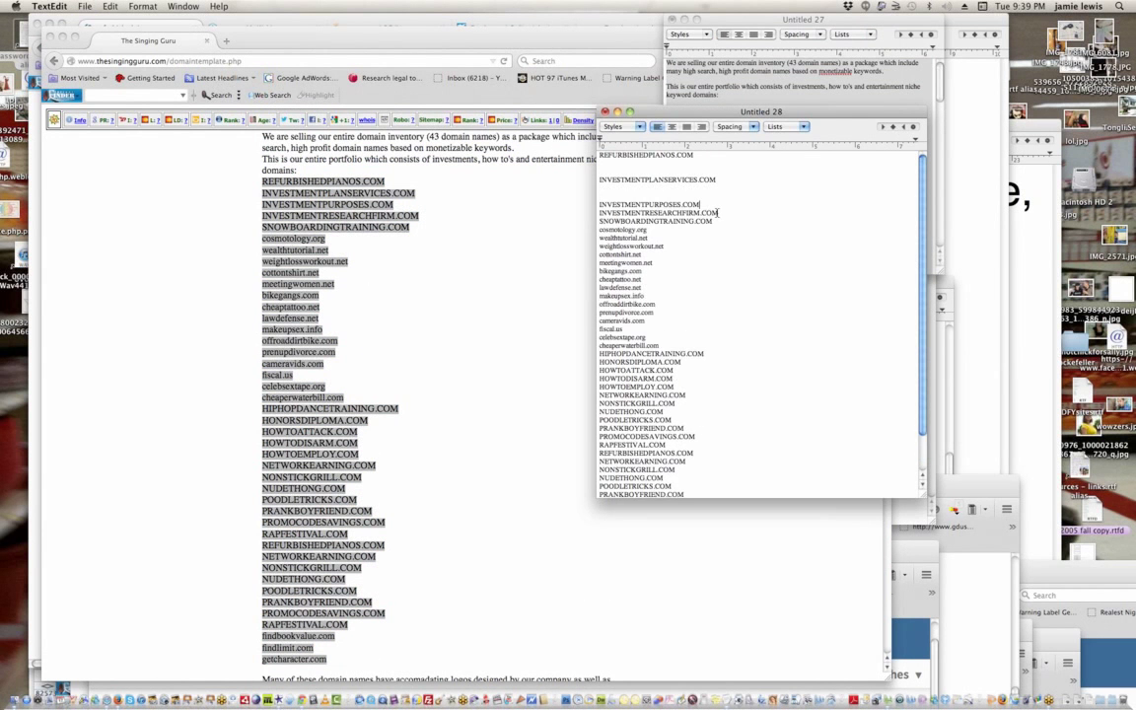
{"action": "key", "text": "Return"}
{"action": "key", "text": "Return"}
{"action": "left_click", "coordinate": [732, 230]}
{"action": "key", "text": "Return"}
{"action": "key", "text": "Return"}
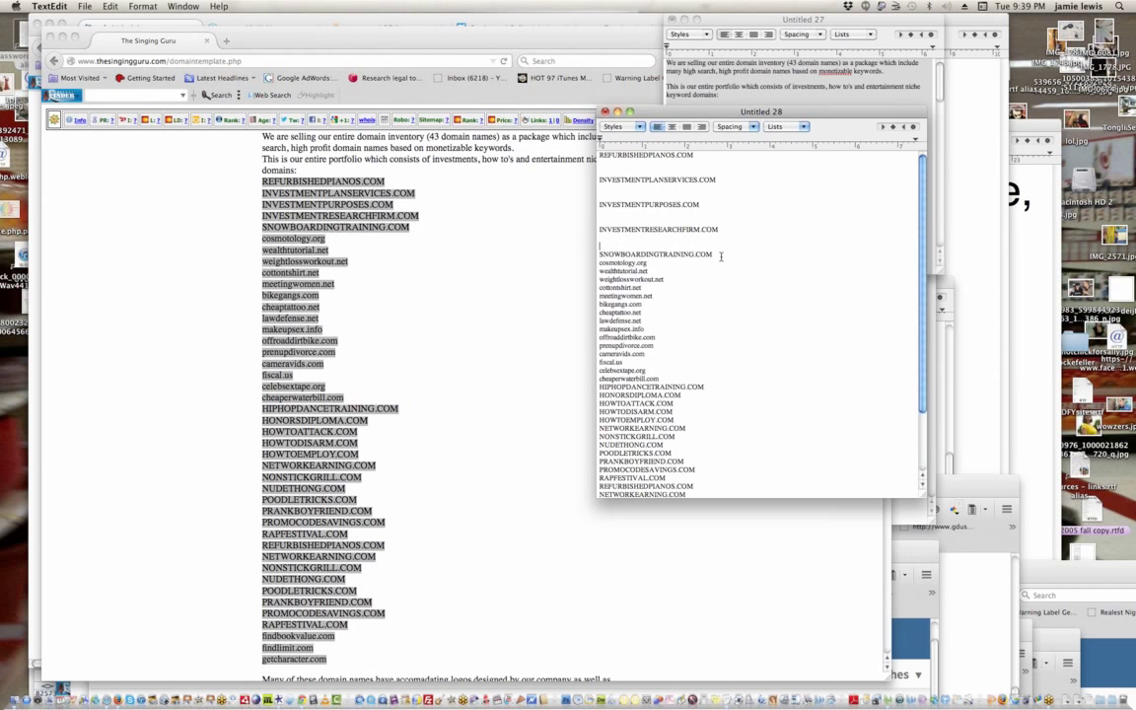
- Add two blank lines below each domain from SNOWBOARDINGTRAINING.COM through cottontshirt.net
{"action": "left_click", "coordinate": [722, 254]}
{"action": "key", "text": "Return"}
{"action": "key", "text": "Return"}
{"action": "key", "text": "Return"}
{"action": "key", "text": "Return"}
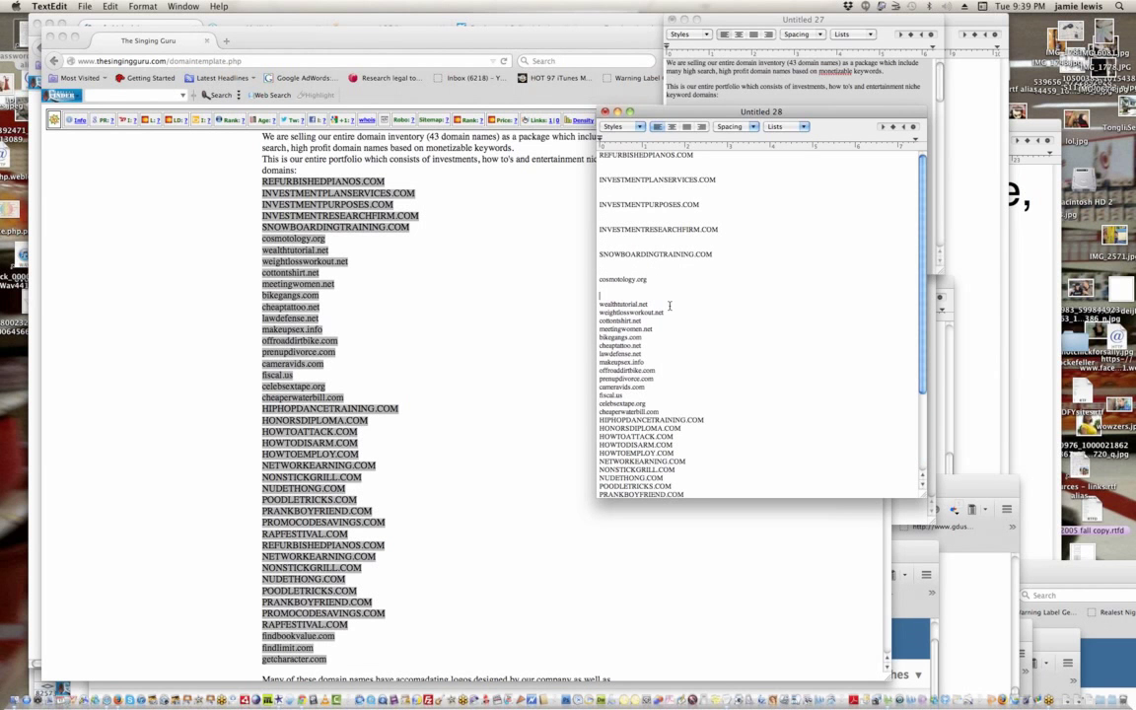
{"action": "key", "text": "Return"}
{"action": "key", "text": "Return"}
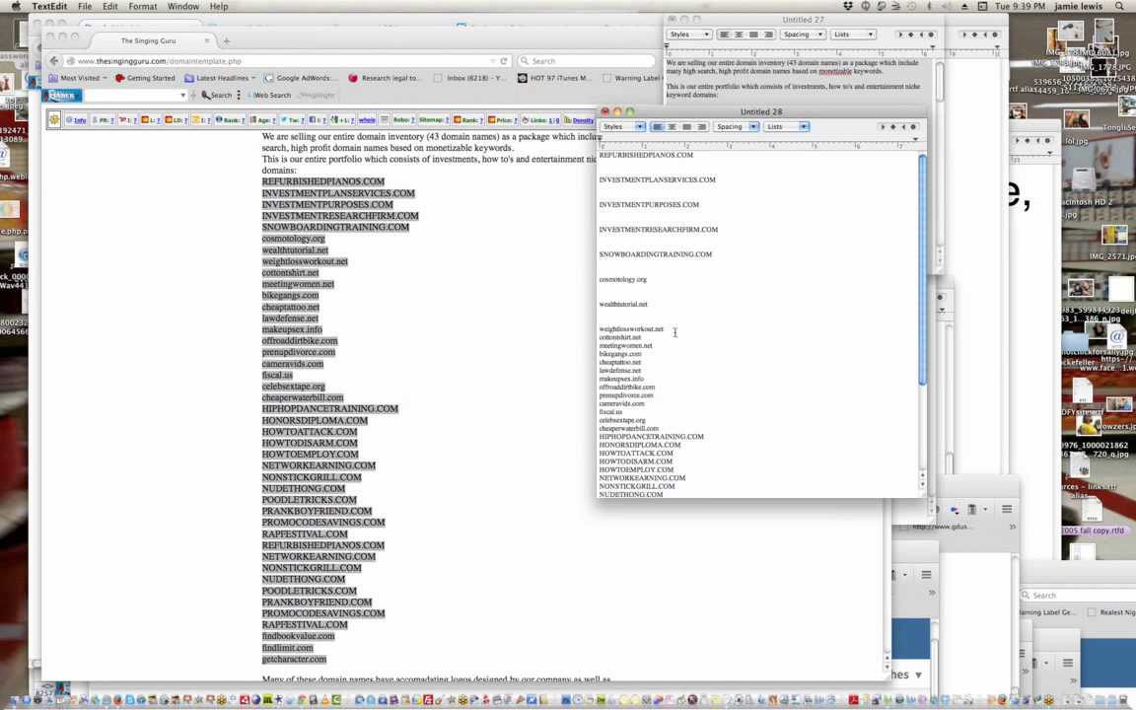
{"action": "key", "text": "Return"}
{"action": "key", "text": "Return"}
{"action": "left_click", "coordinate": [672, 352]}
{"action": "key", "text": "Return"}
{"action": "key", "text": "Return"}
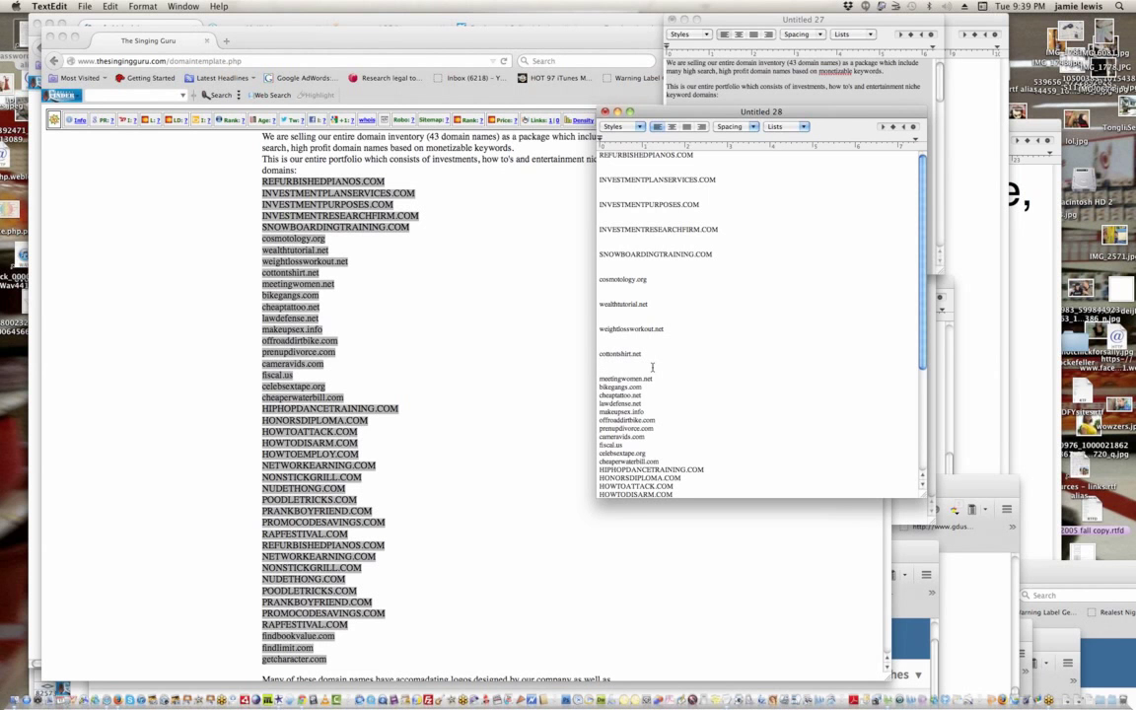
- Select the weightlossworkout.net entry in the spaced-out domain list
{"action": "left_click_drag", "start_coordinate": [674, 329], "coordinate": [585, 332]}
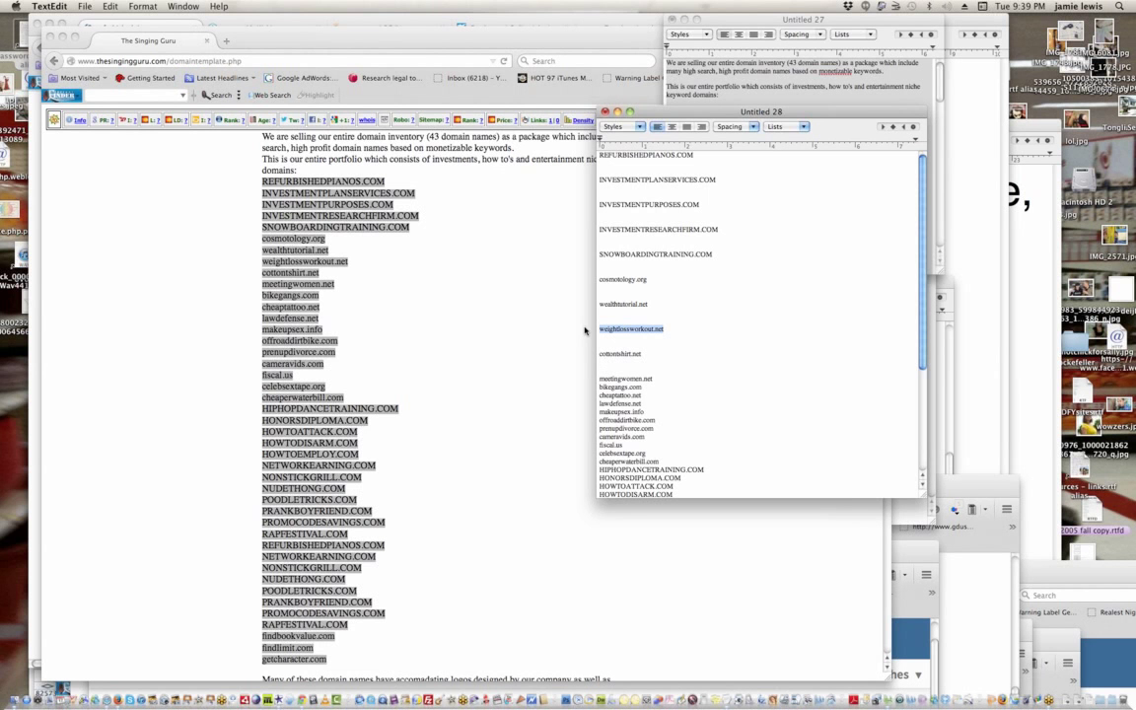